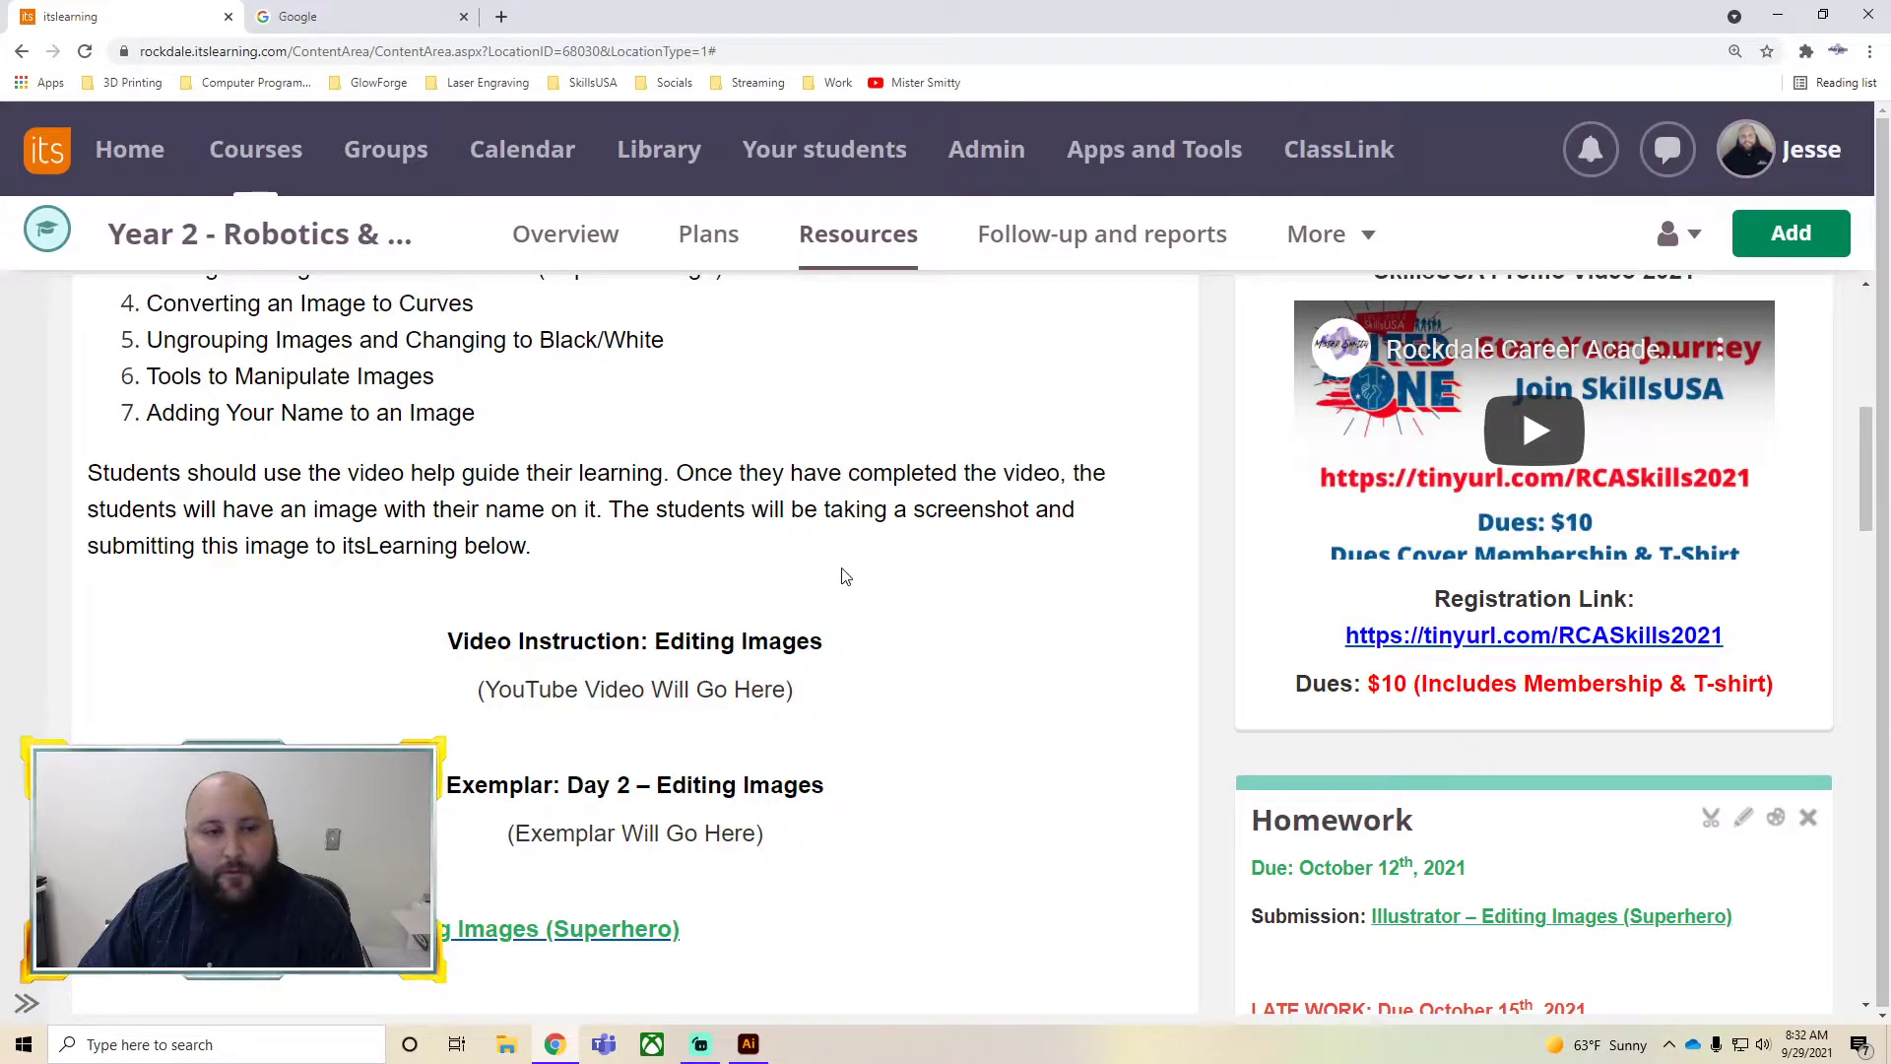
Review the lesson's technique list and assignment instructions on the course resources page
{"action": "scroll", "coordinate": [842, 576], "scroll_direction": "up", "scroll_amount": 2}
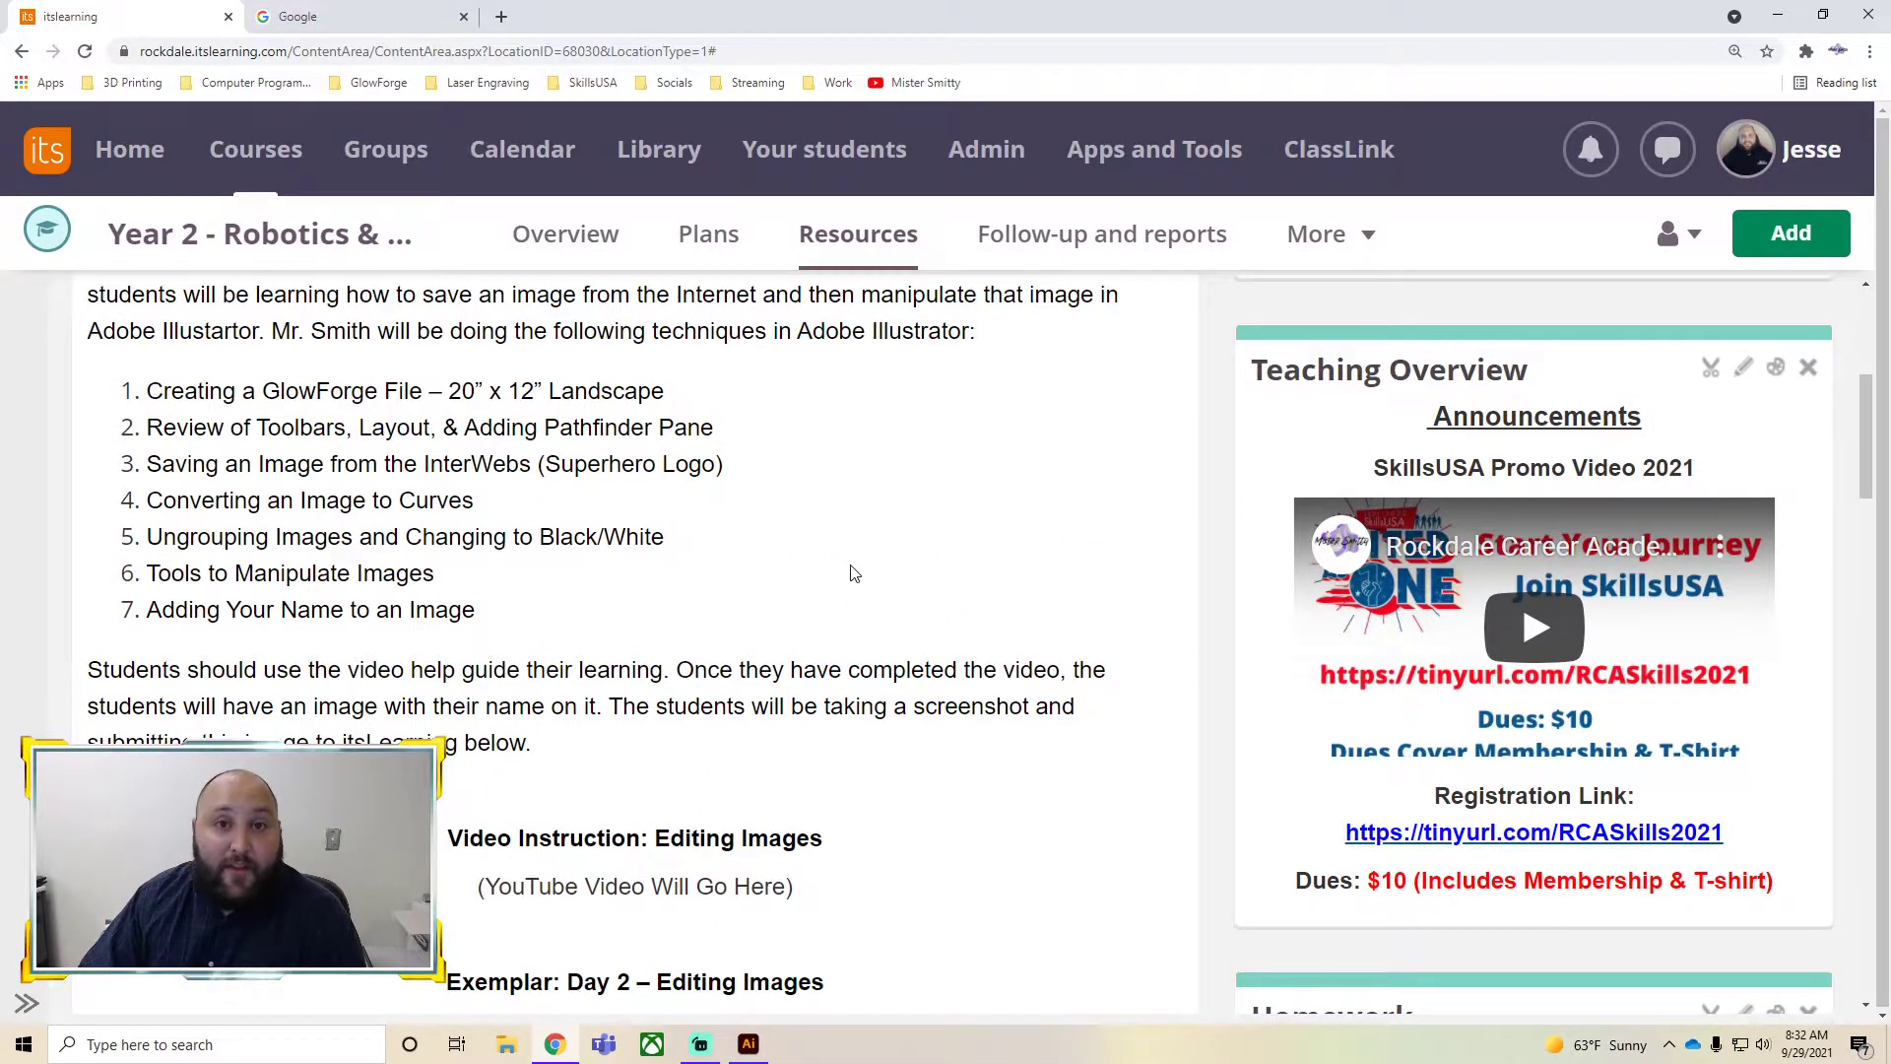
{"action": "scroll", "coordinate": [852, 569], "scroll_direction": "up", "scroll_amount": 2}
{"action": "scroll", "coordinate": [852, 571], "scroll_direction": "down", "scroll_amount": 2}
{"action": "scroll", "coordinate": [854, 576], "scroll_direction": "up", "scroll_amount": 2}
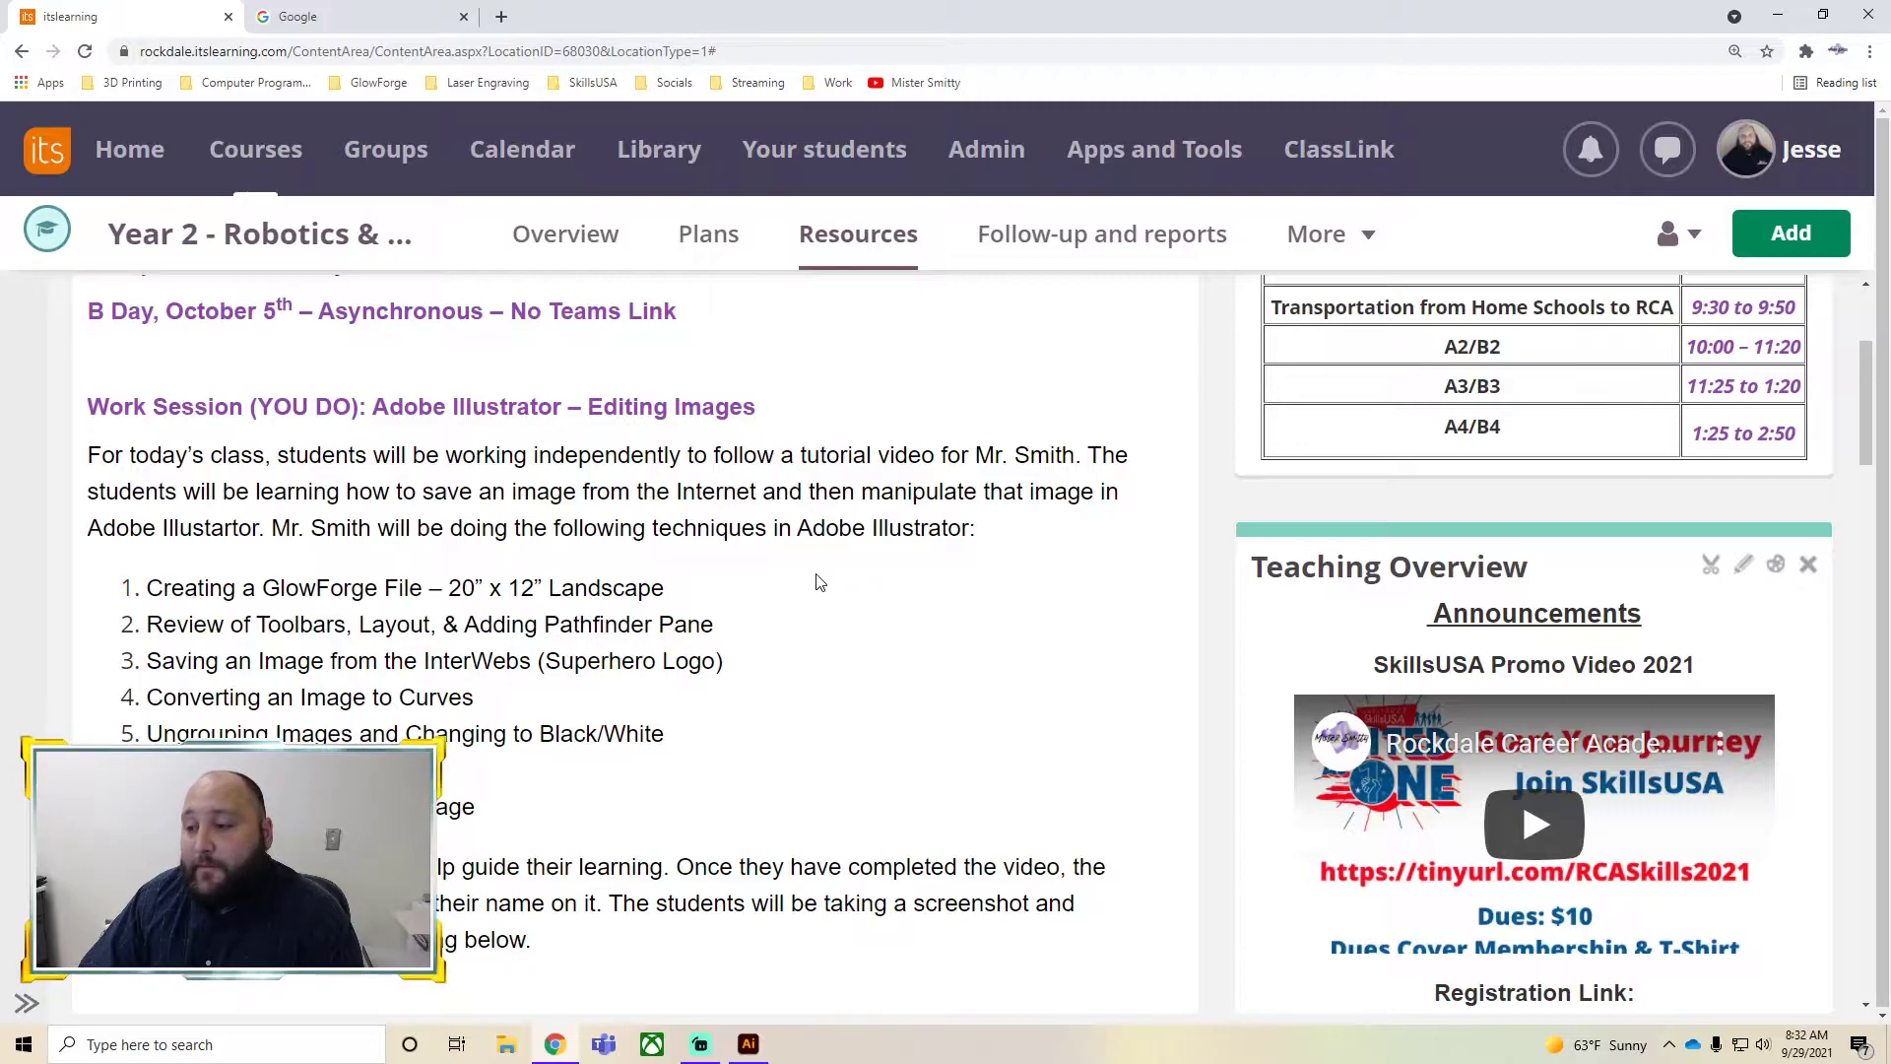
{"action": "scroll", "coordinate": [817, 581], "scroll_direction": "down", "scroll_amount": 1}
{"action": "scroll", "coordinate": [423, 433], "scroll_direction": "down", "scroll_amount": 2}
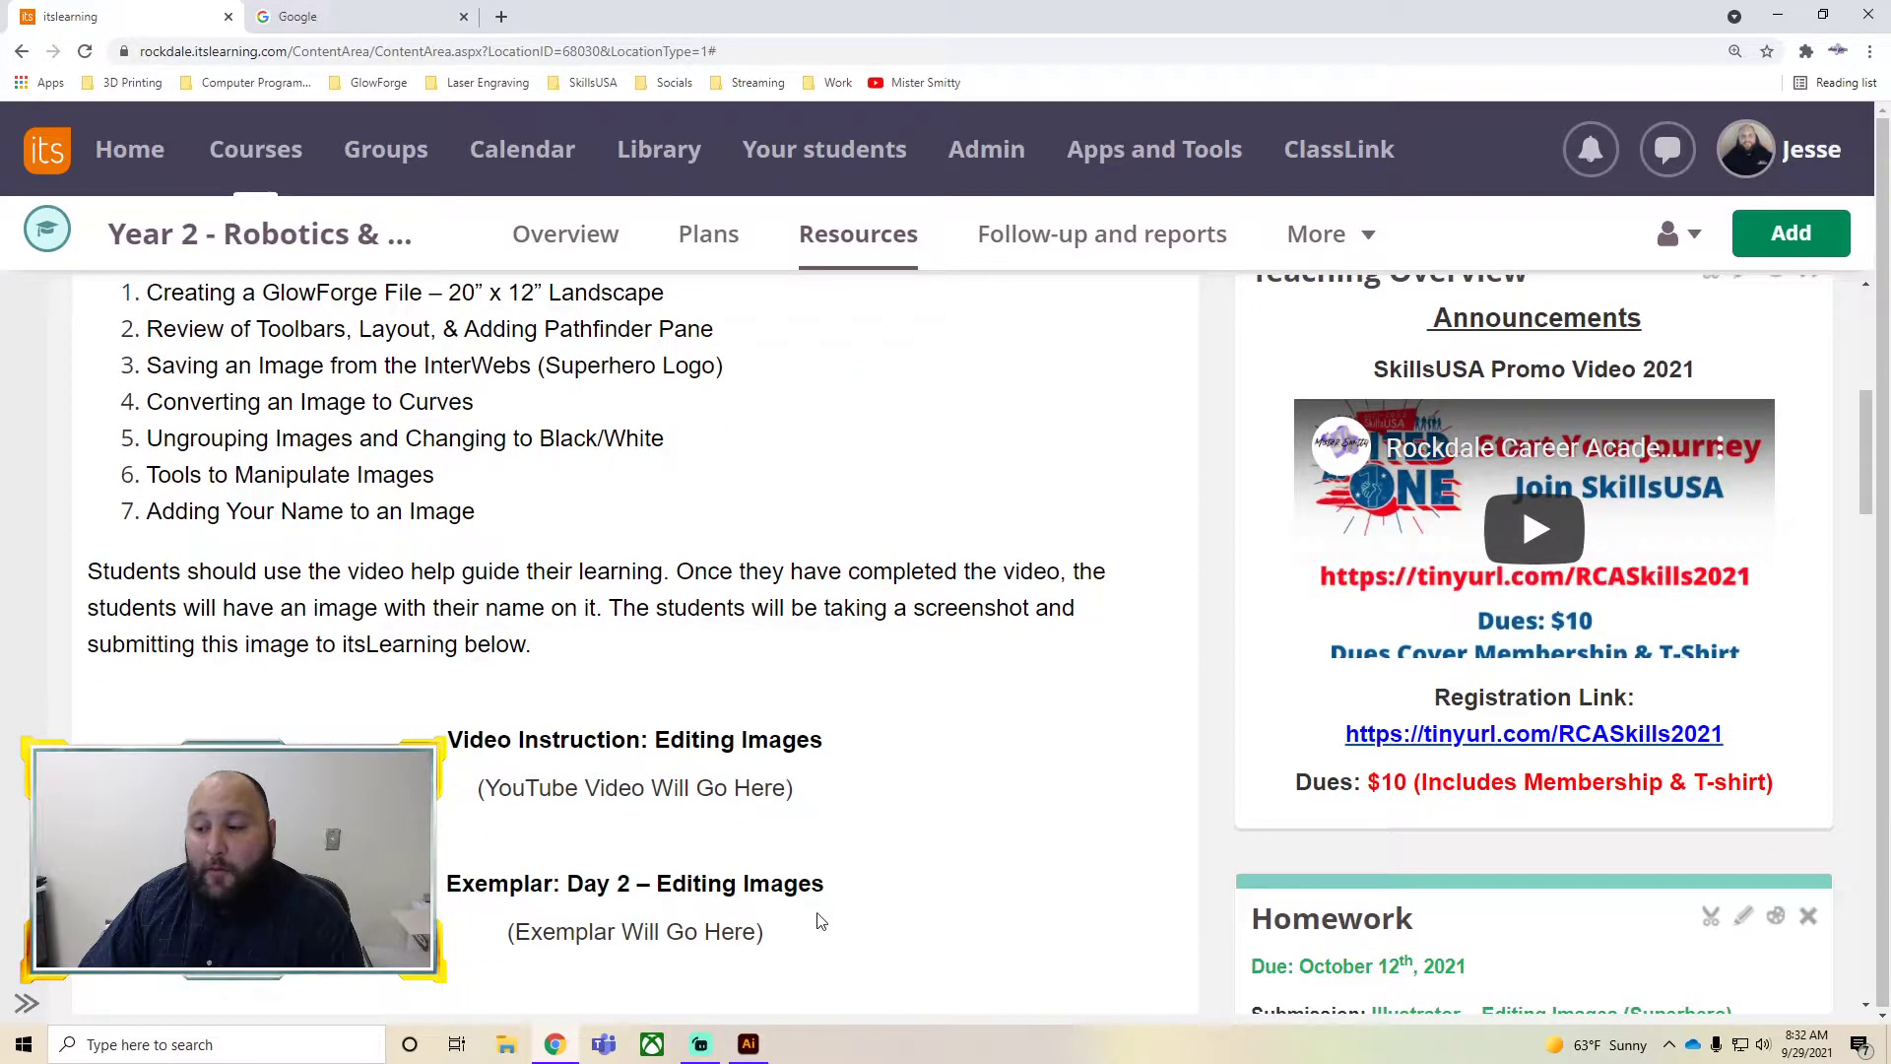
{"action": "scroll", "coordinate": [709, 749], "scroll_direction": "down", "scroll_amount": 2}
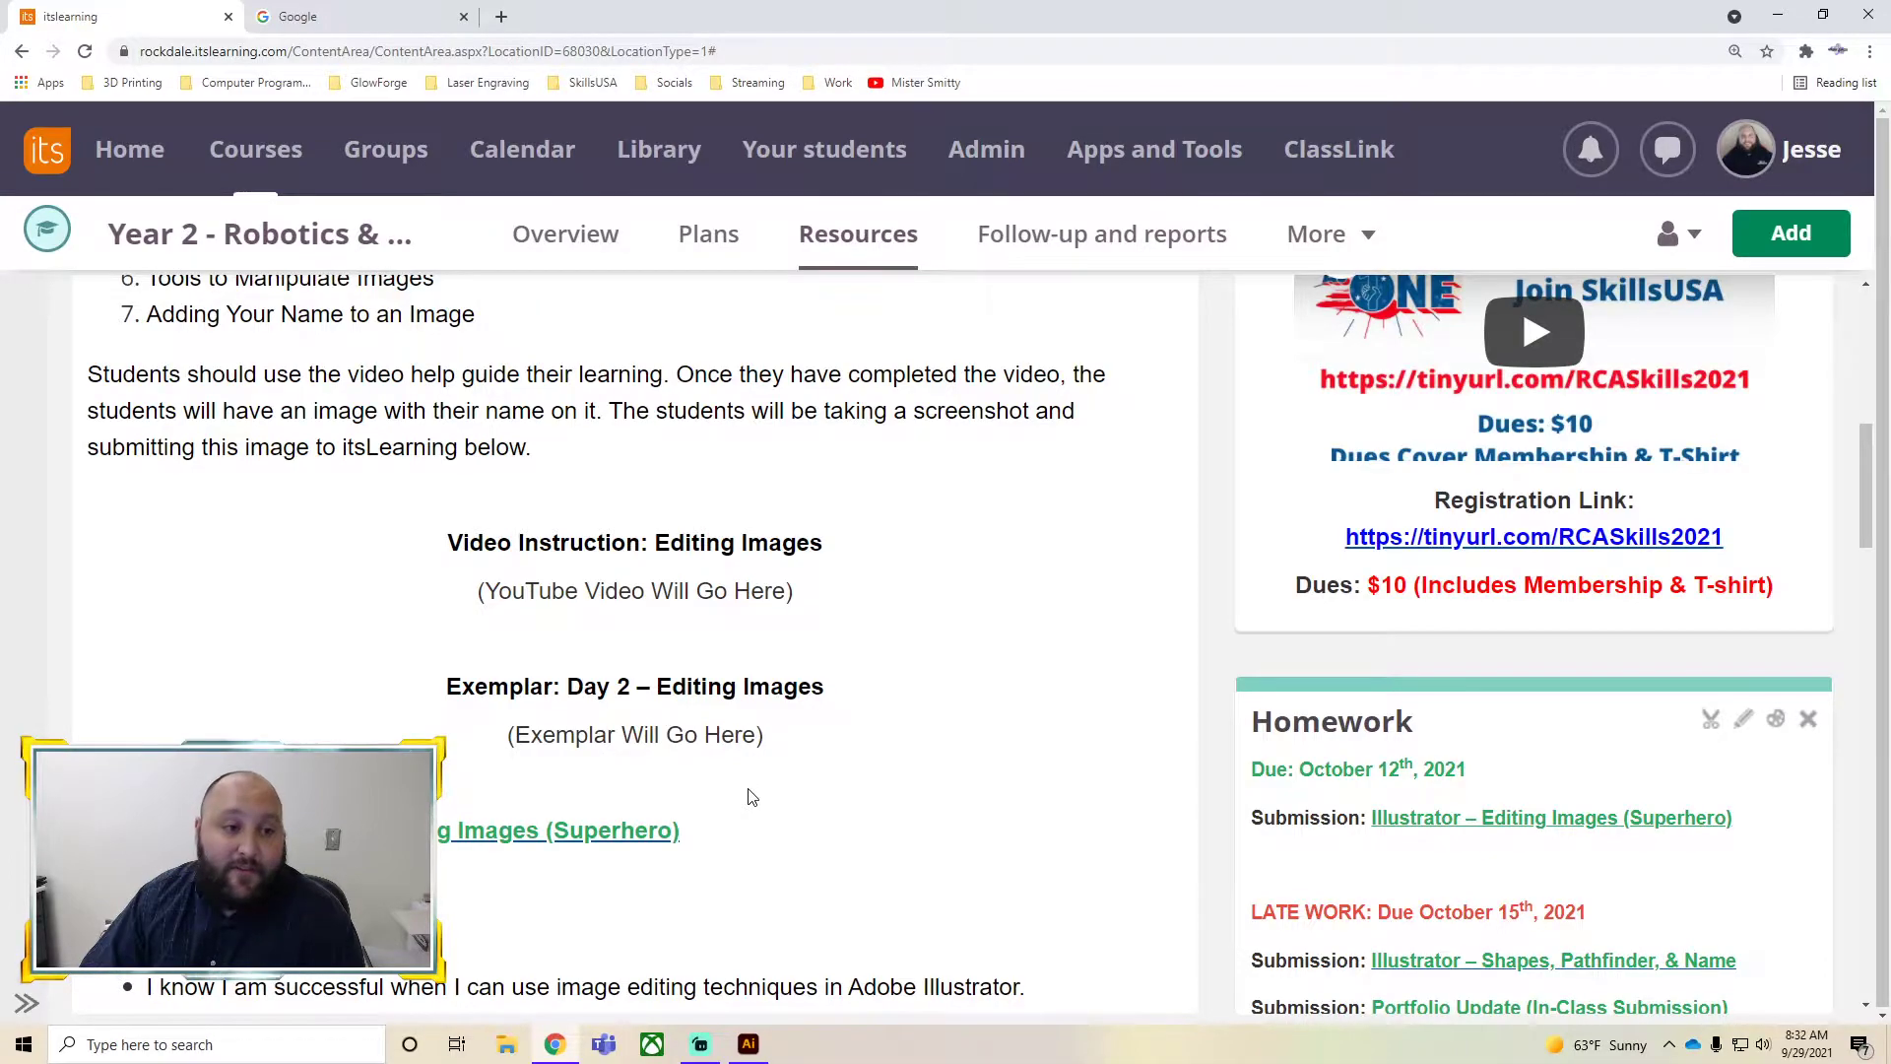
{"action": "scroll", "coordinate": [748, 797], "scroll_direction": "up", "scroll_amount": 1}
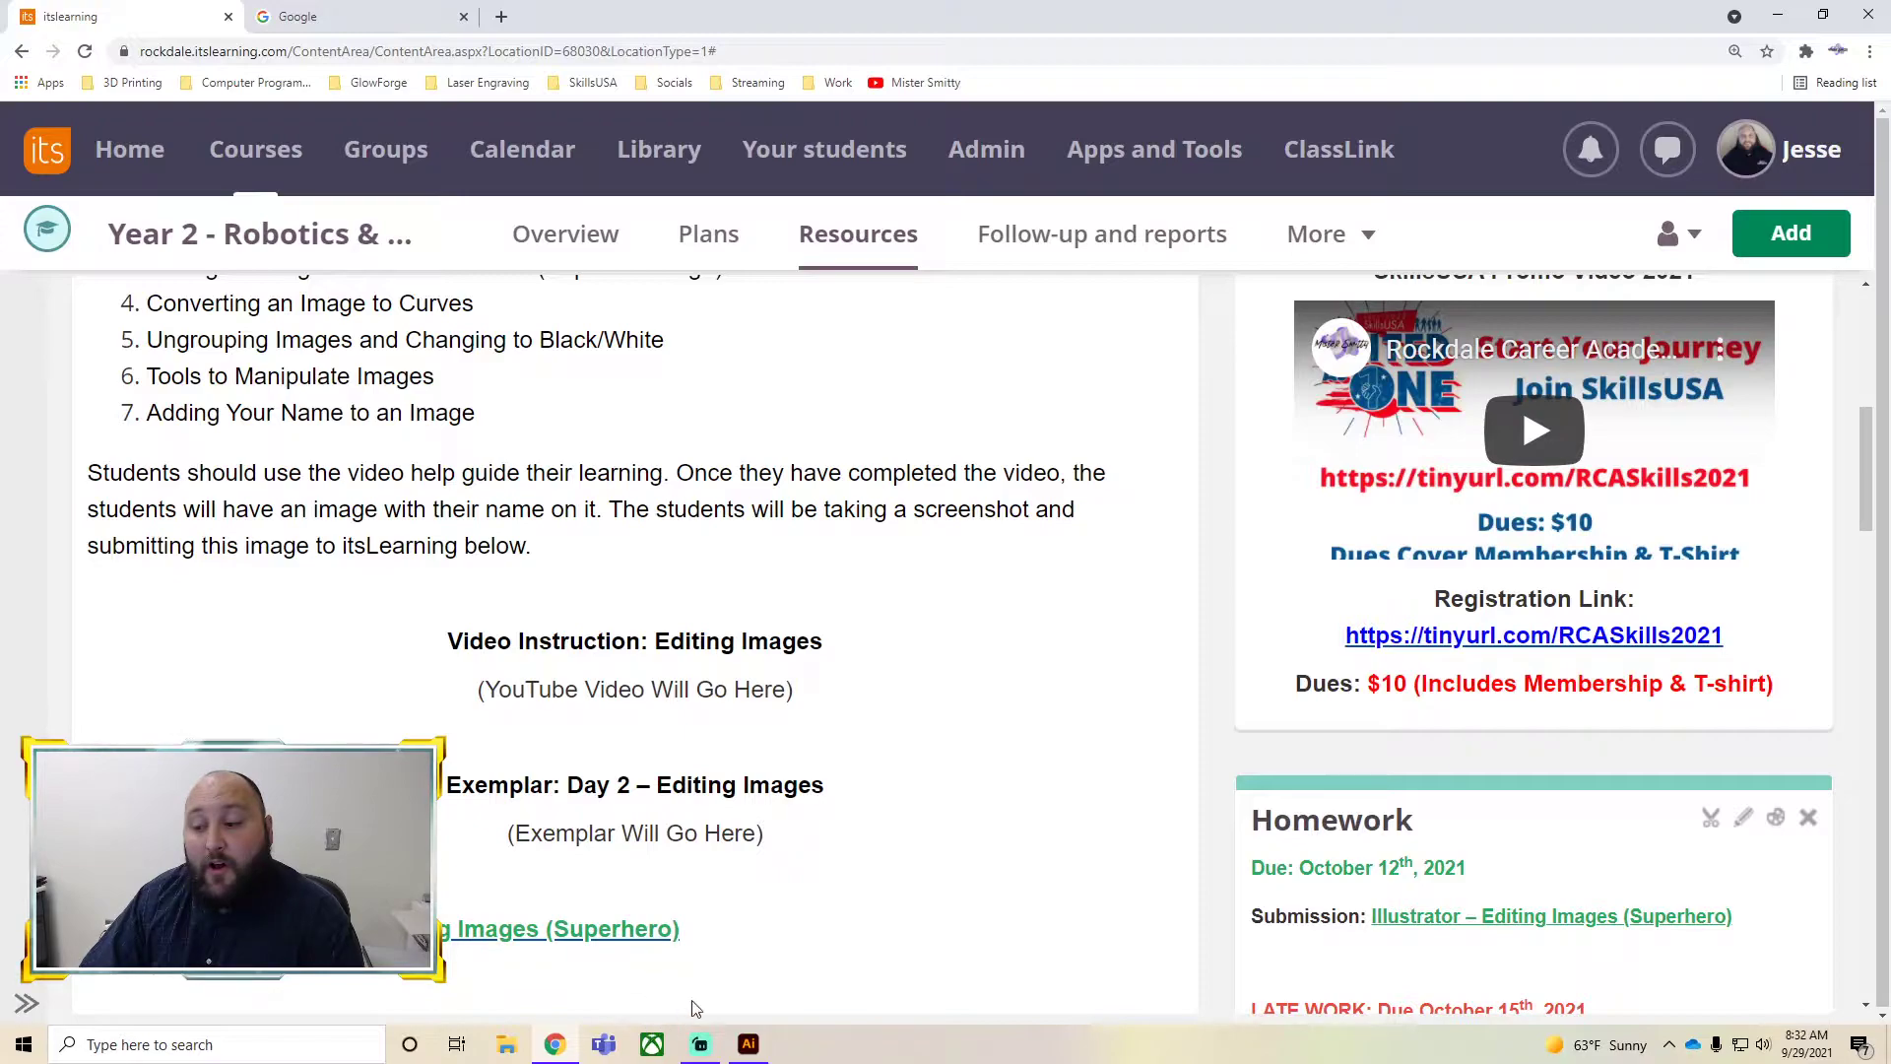
Switch to Illustrator and open a new document, browsing the recent custom presets
{"action": "mouse_move", "coordinate": [740, 1055]}
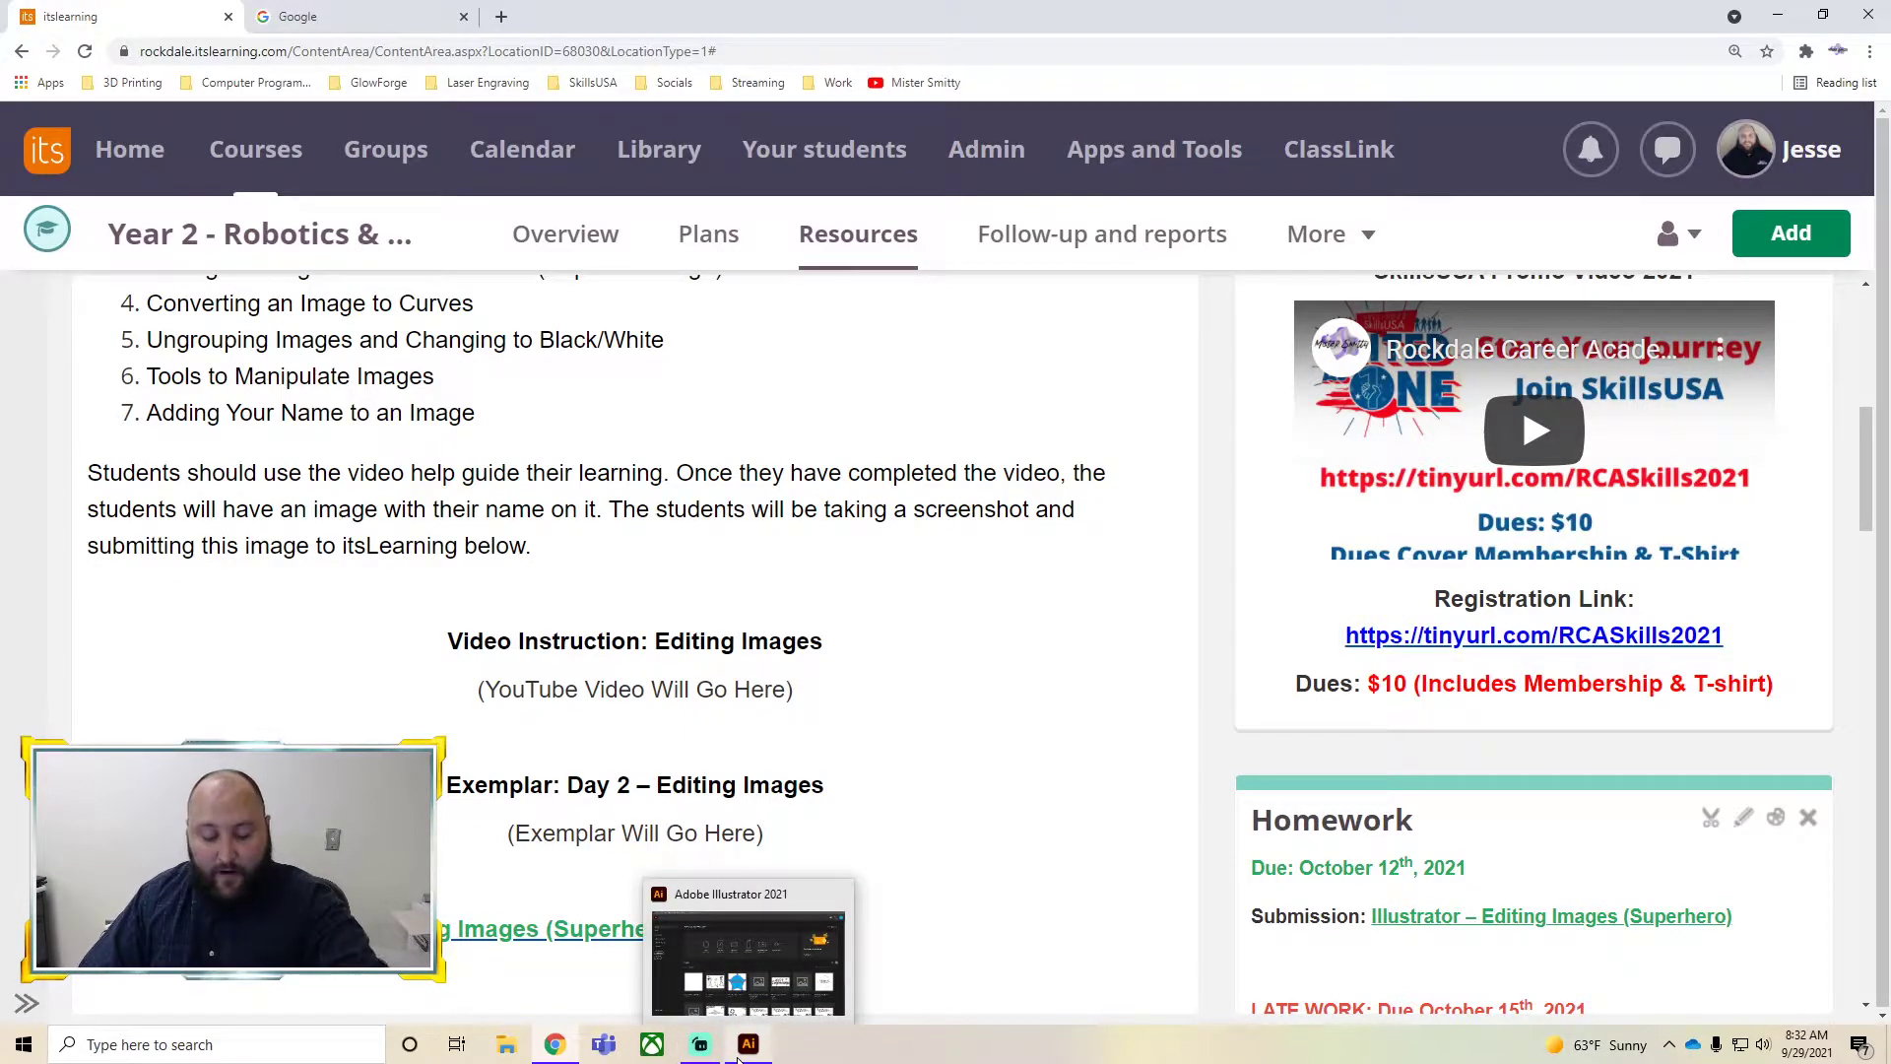
{"action": "left_click", "coordinate": [744, 1052]}
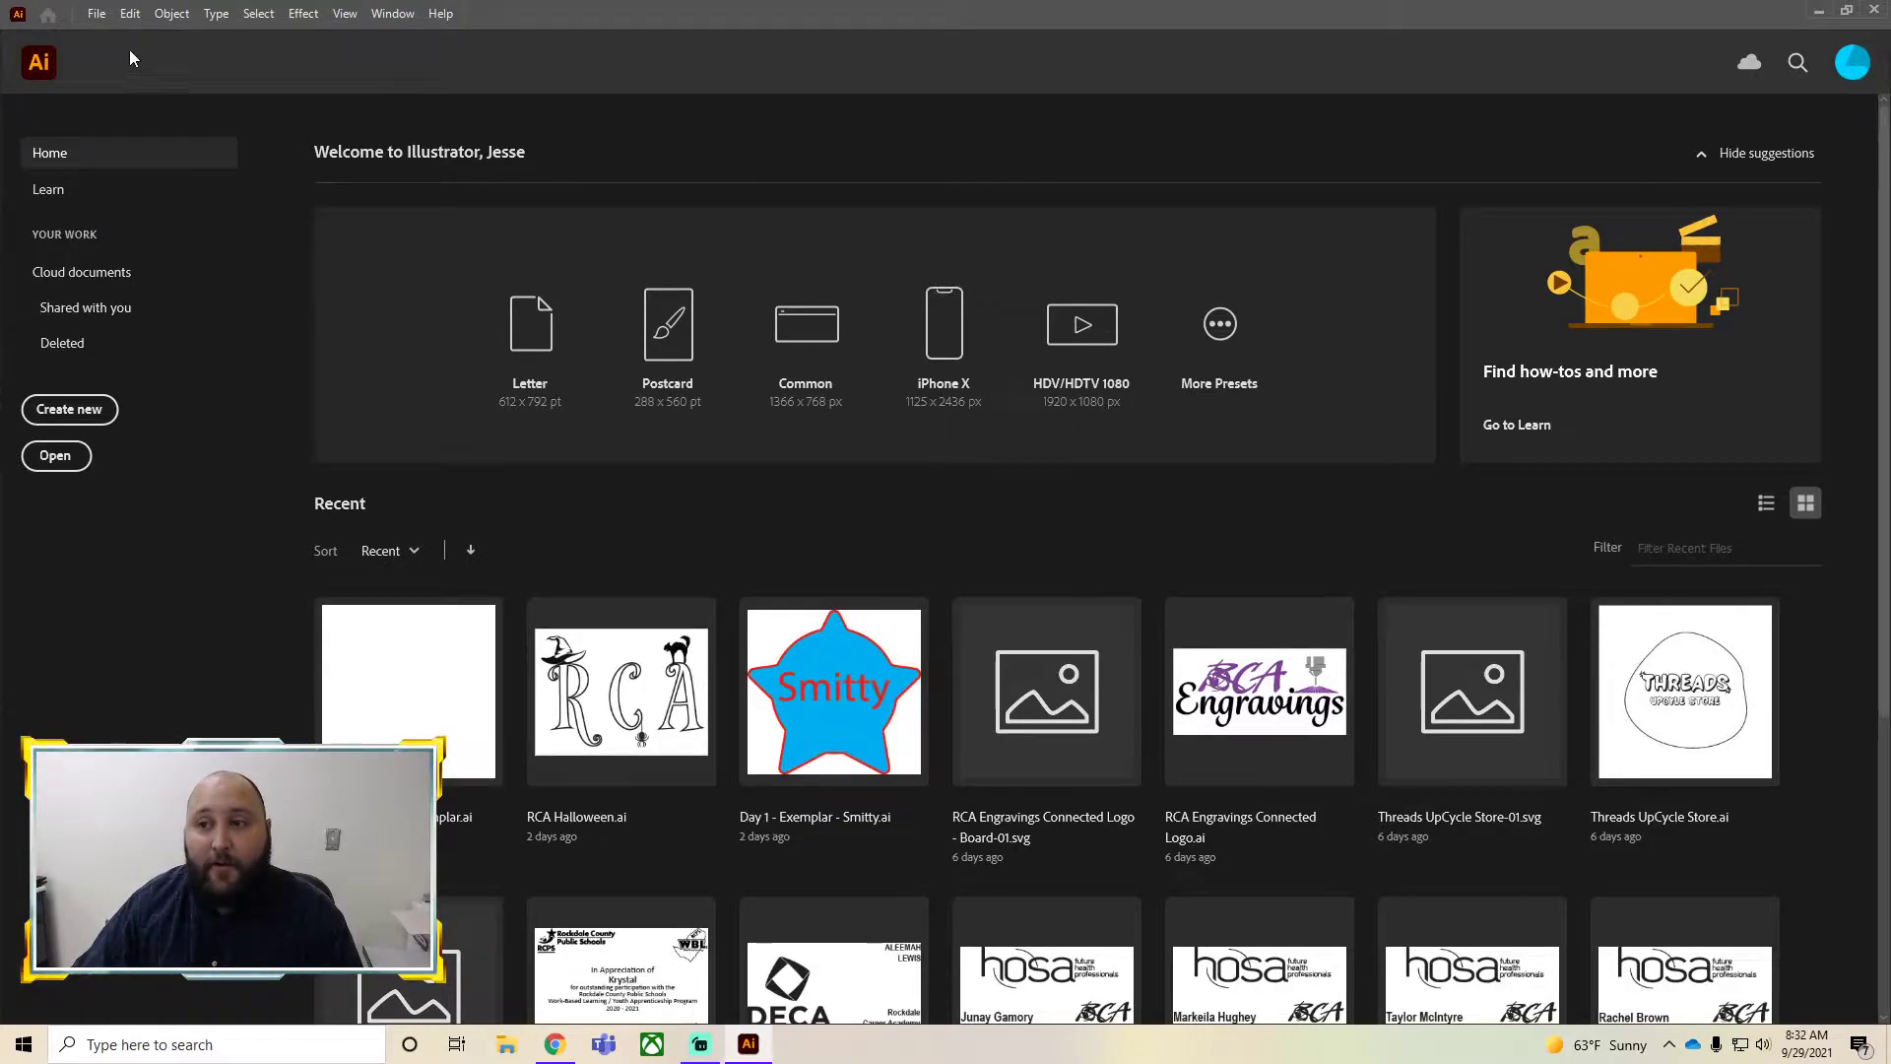
{"action": "left_click", "coordinate": [97, 20]}
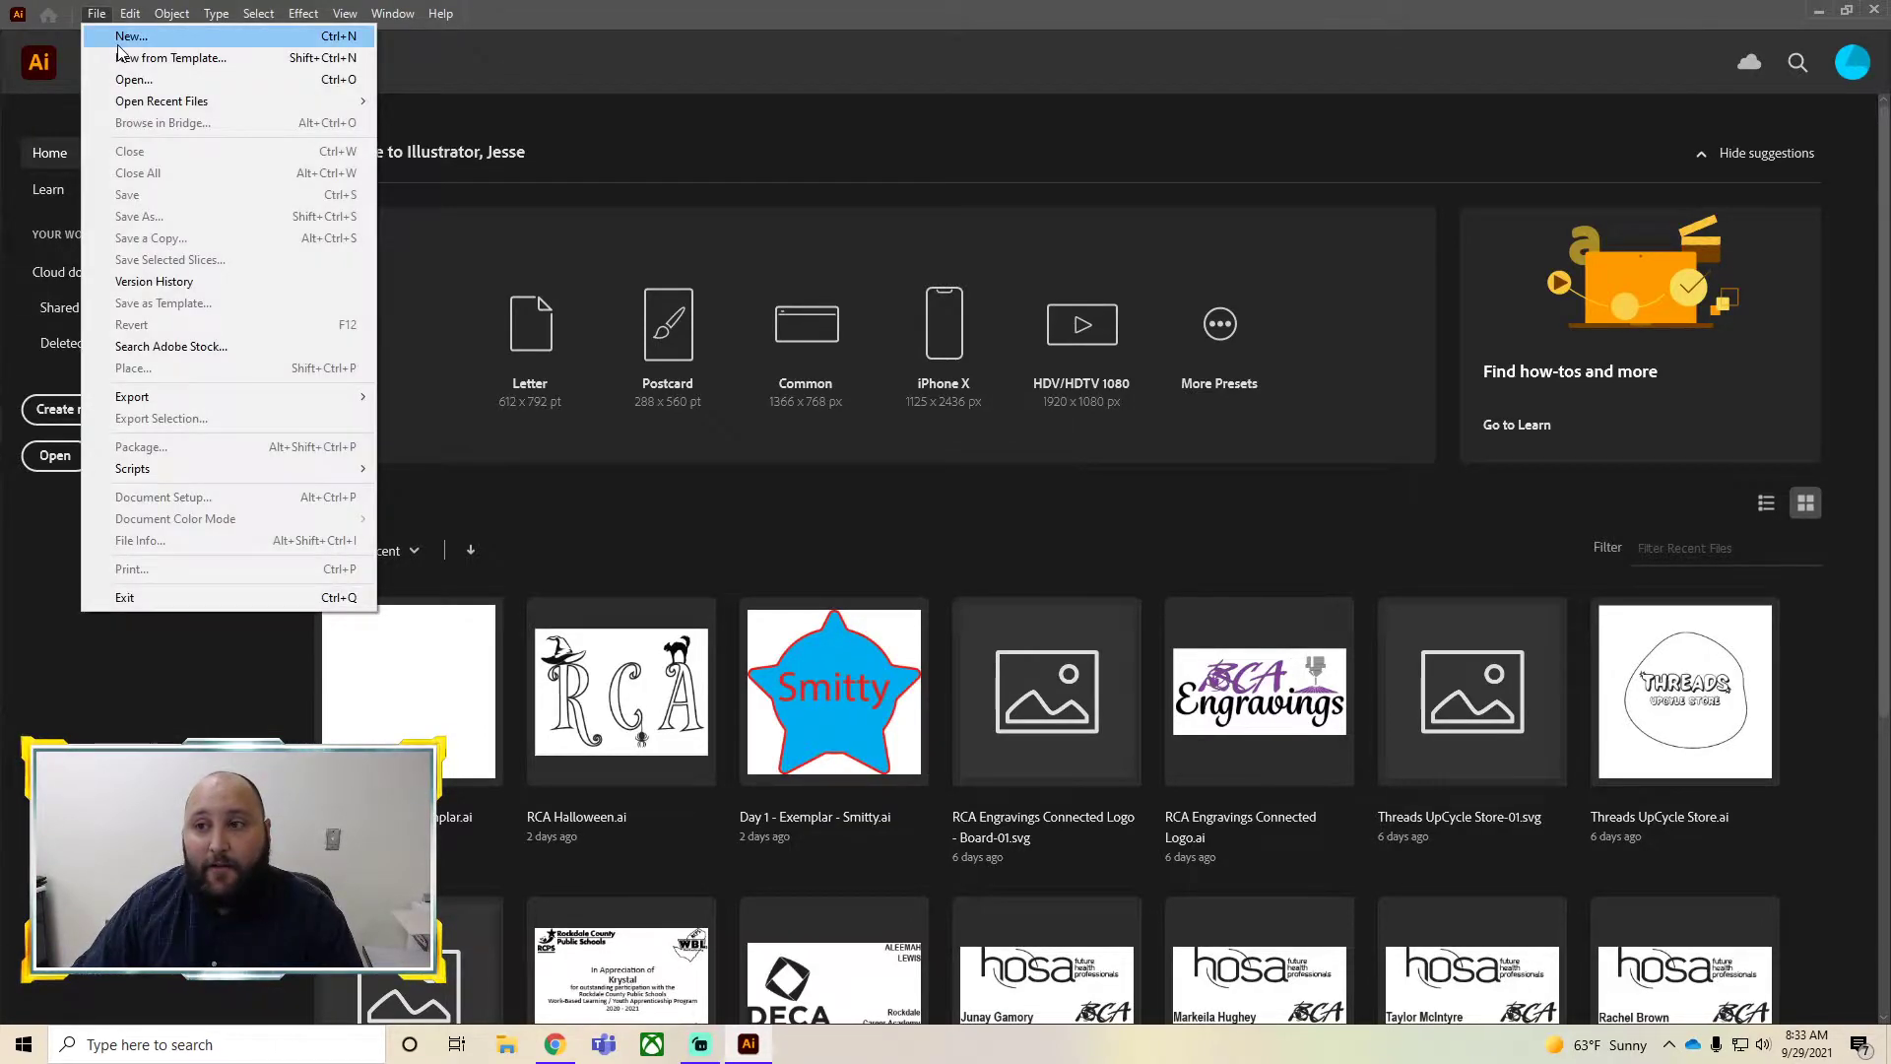
{"action": "left_click", "coordinate": [117, 45]}
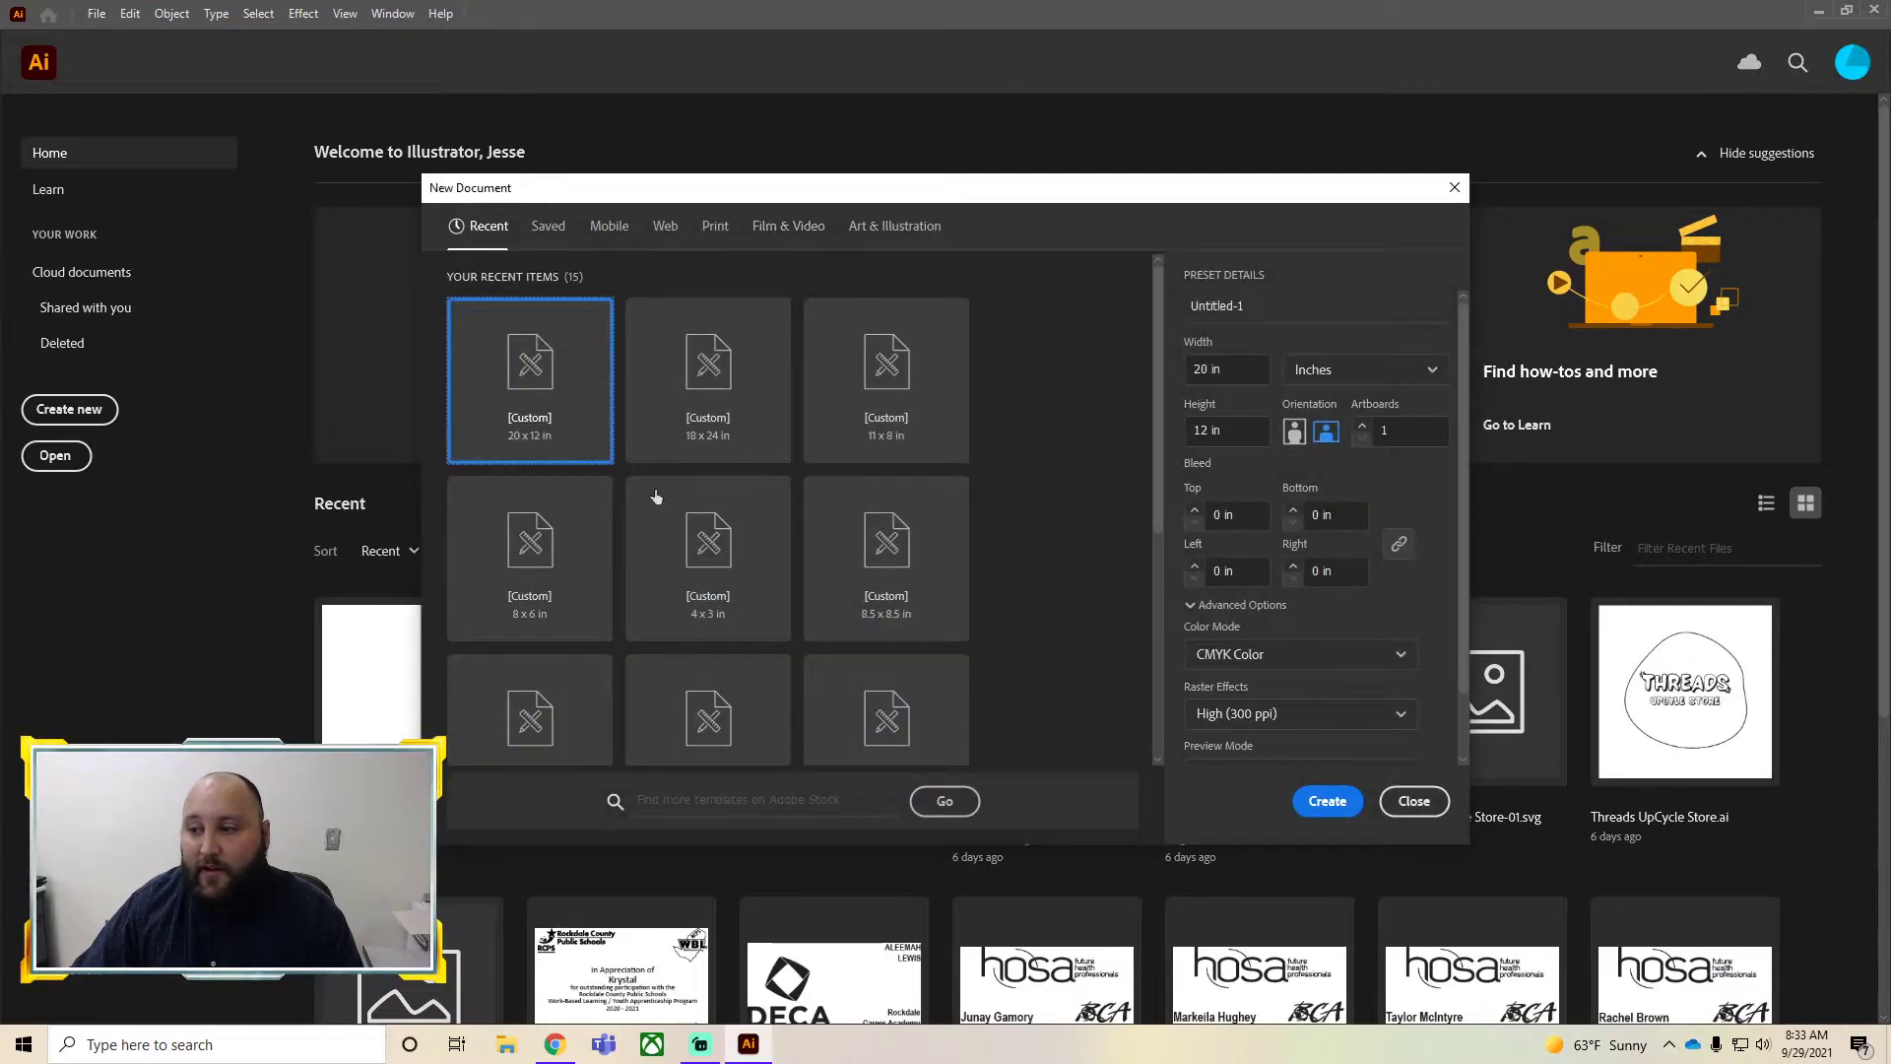
{"action": "scroll", "coordinate": [734, 630], "scroll_direction": "down", "scroll_amount": 4}
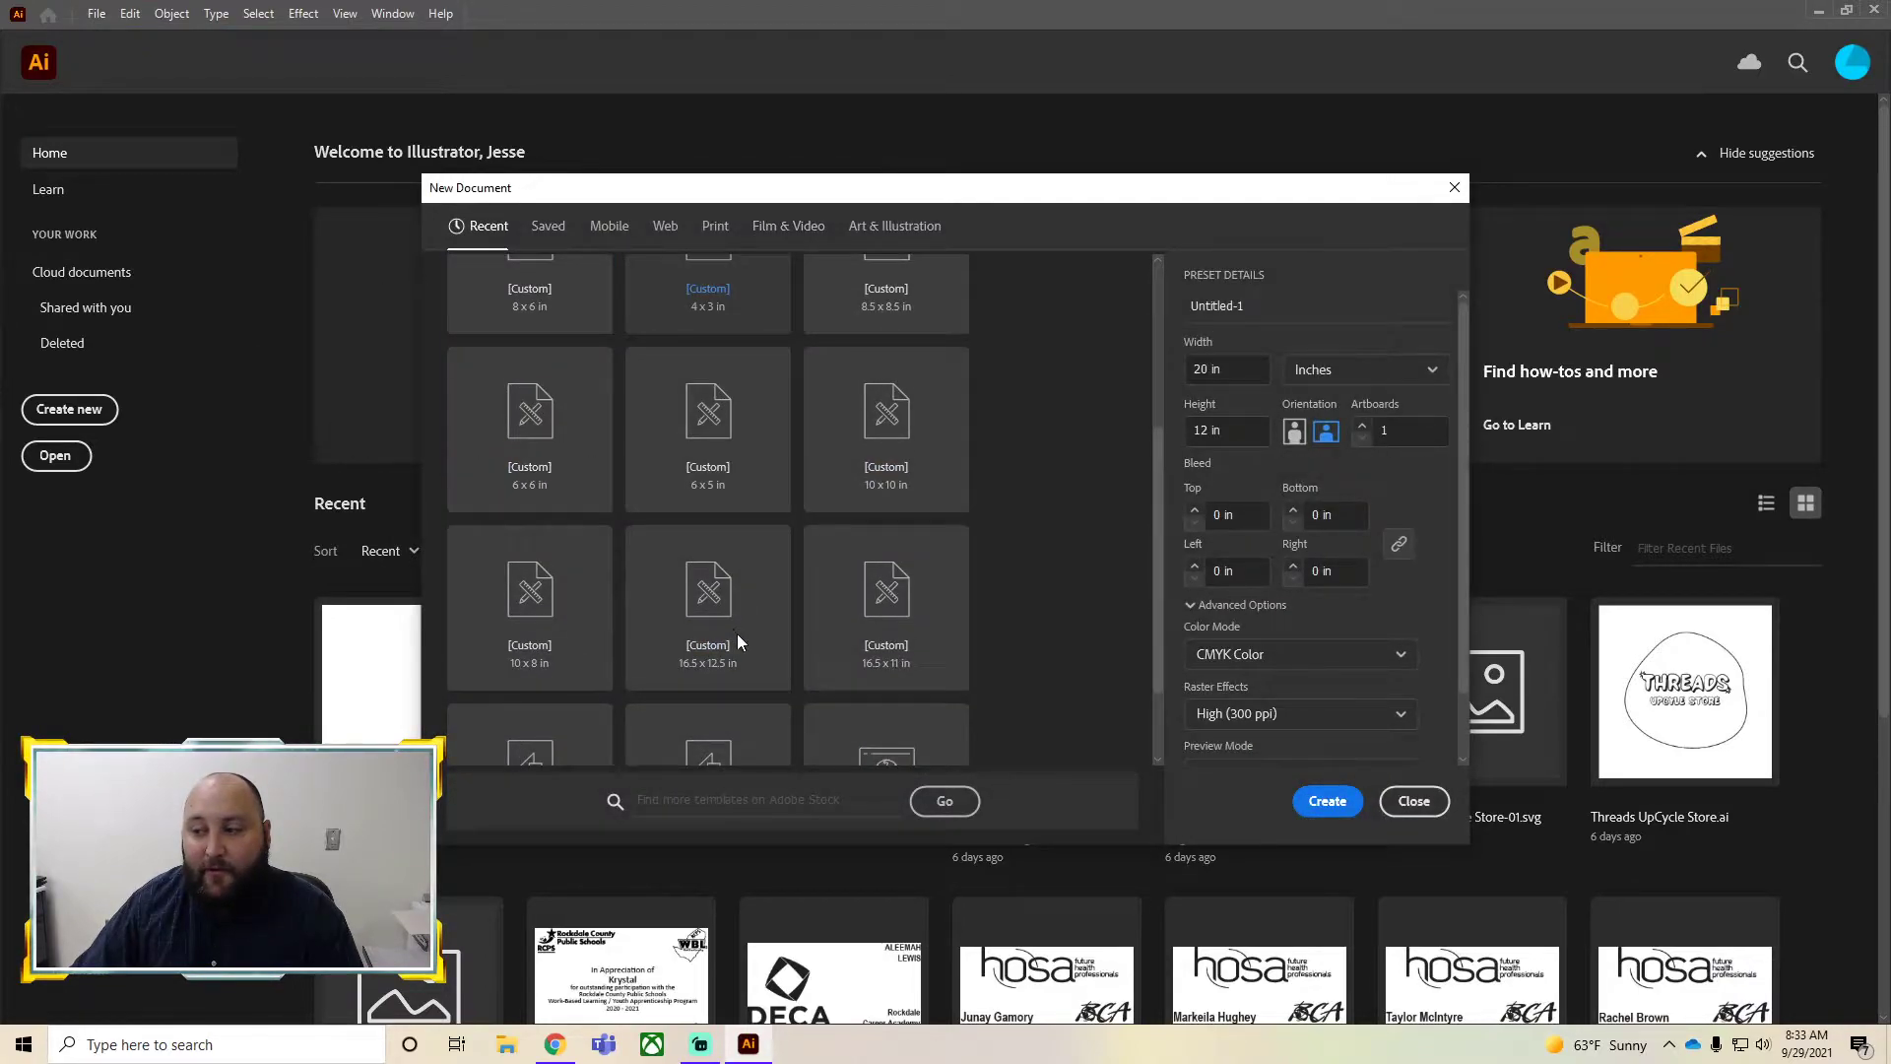
{"action": "scroll", "coordinate": [679, 699], "scroll_direction": "up", "scroll_amount": 5}
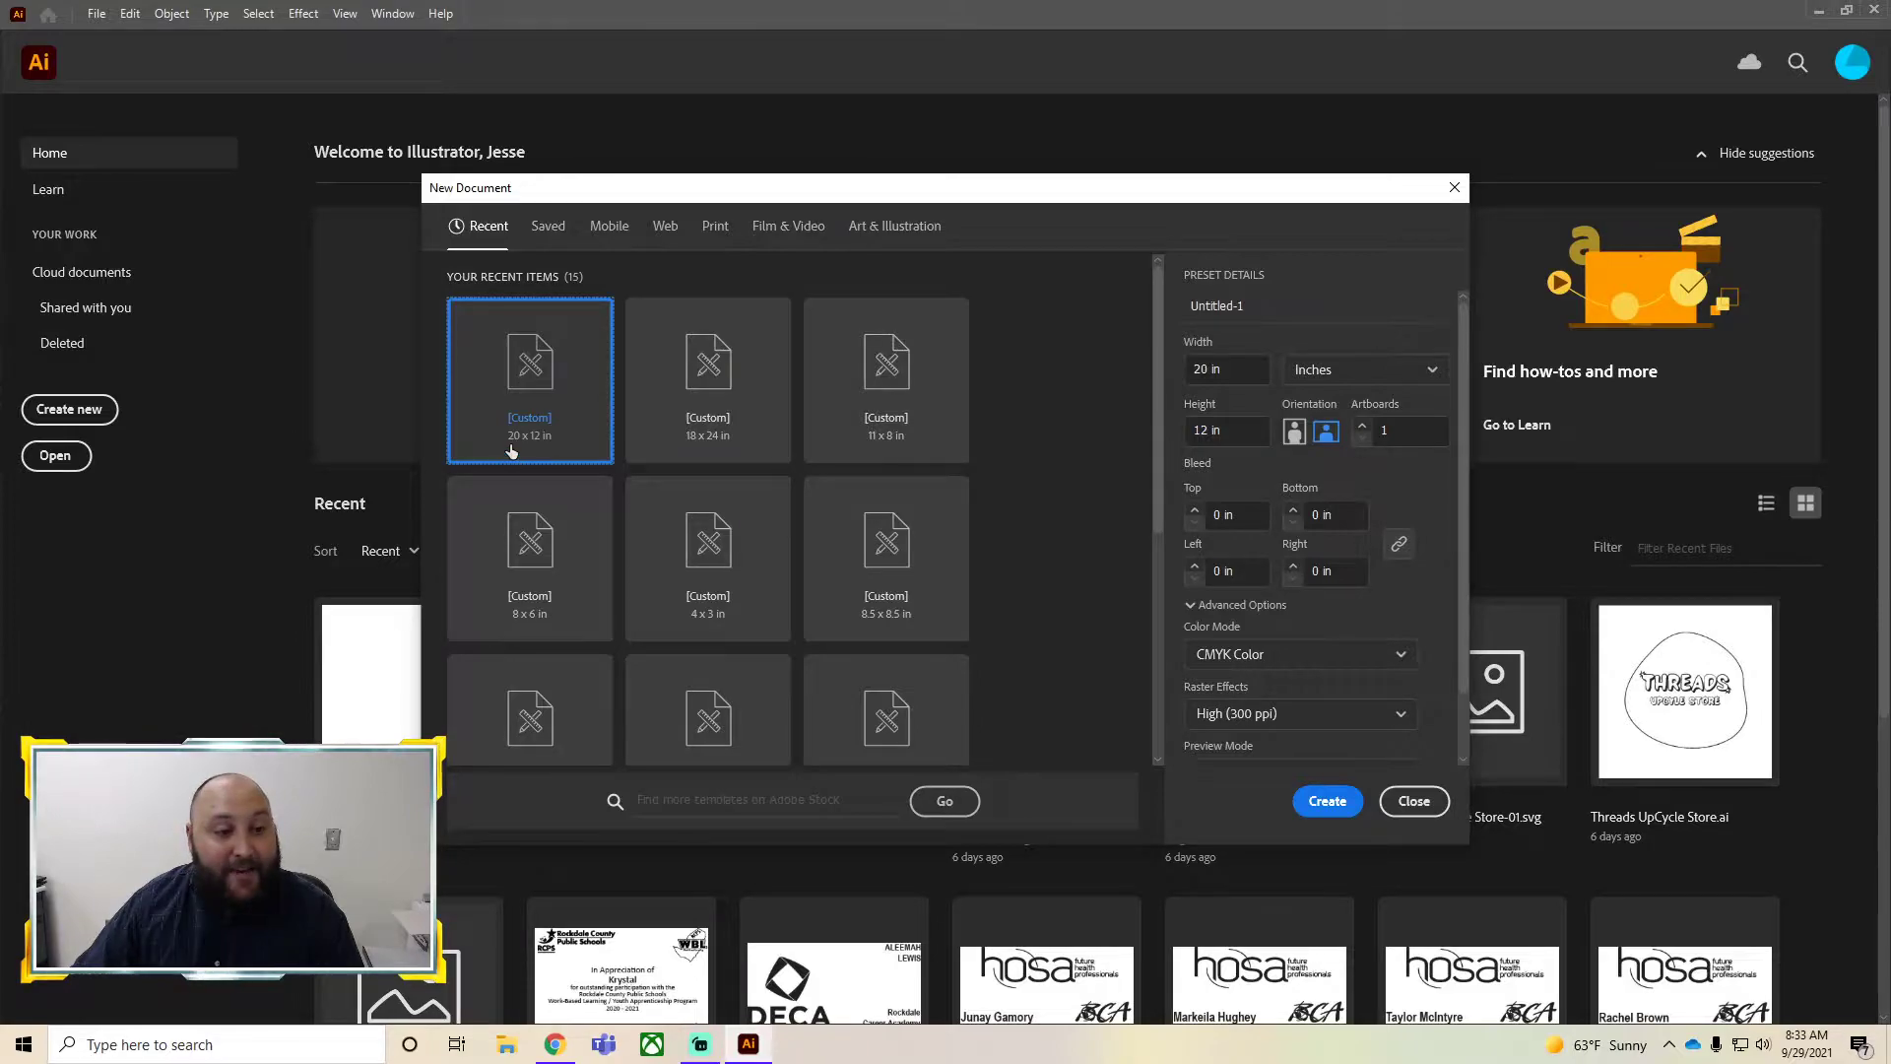
Name the 20 x 12 in landscape document GlowForge File and create it
{"action": "left_click", "coordinate": [1260, 305]}
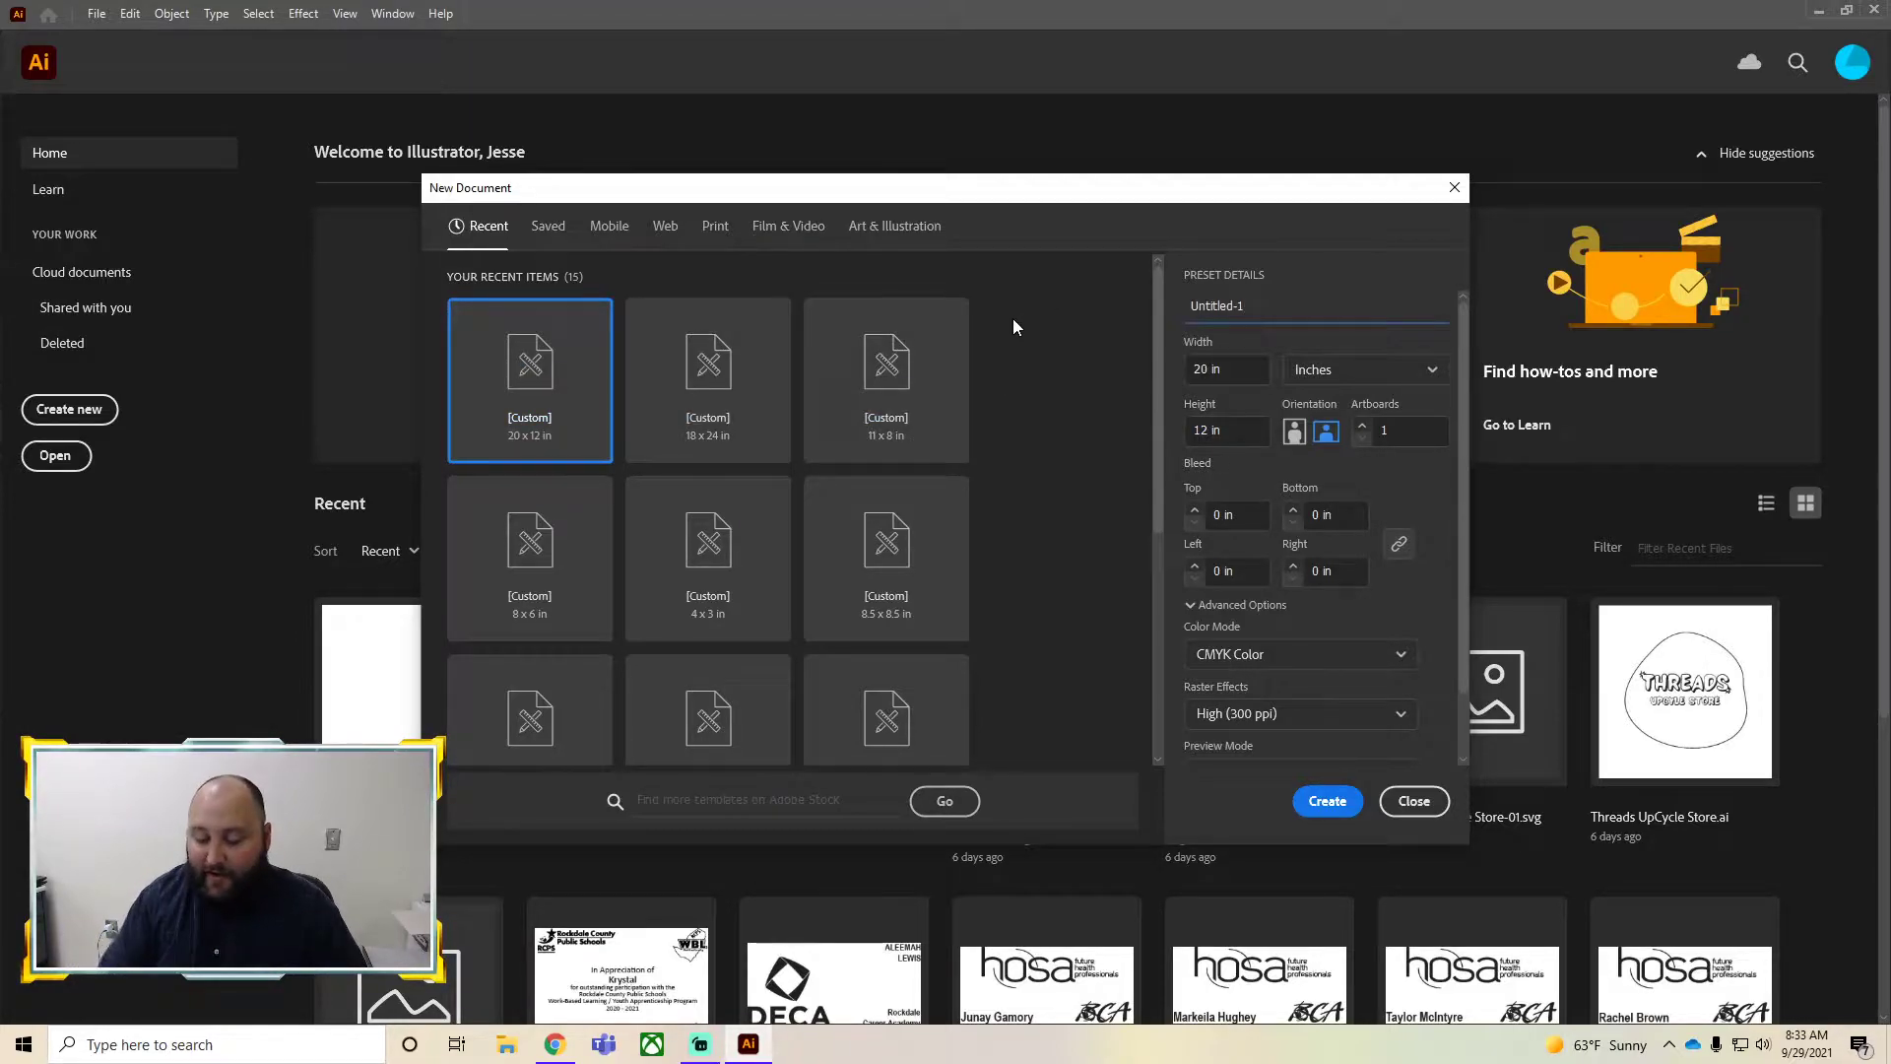
{"action": "key", "text": "BackSpace"}
{"action": "key", "text": "BackSpace"}
{"action": "key", "text": "BackSpace"}
{"action": "key", "text": "BackSpace"}
{"action": "key", "text": "BackSpace"}
{"action": "key", "text": "BackSpace"}
{"action": "key", "text": "BackSpace"}
{"action": "key", "text": "BackSpace"}
{"action": "key", "text": "BackSpace"}
{"action": "type", "text": "Glow"}
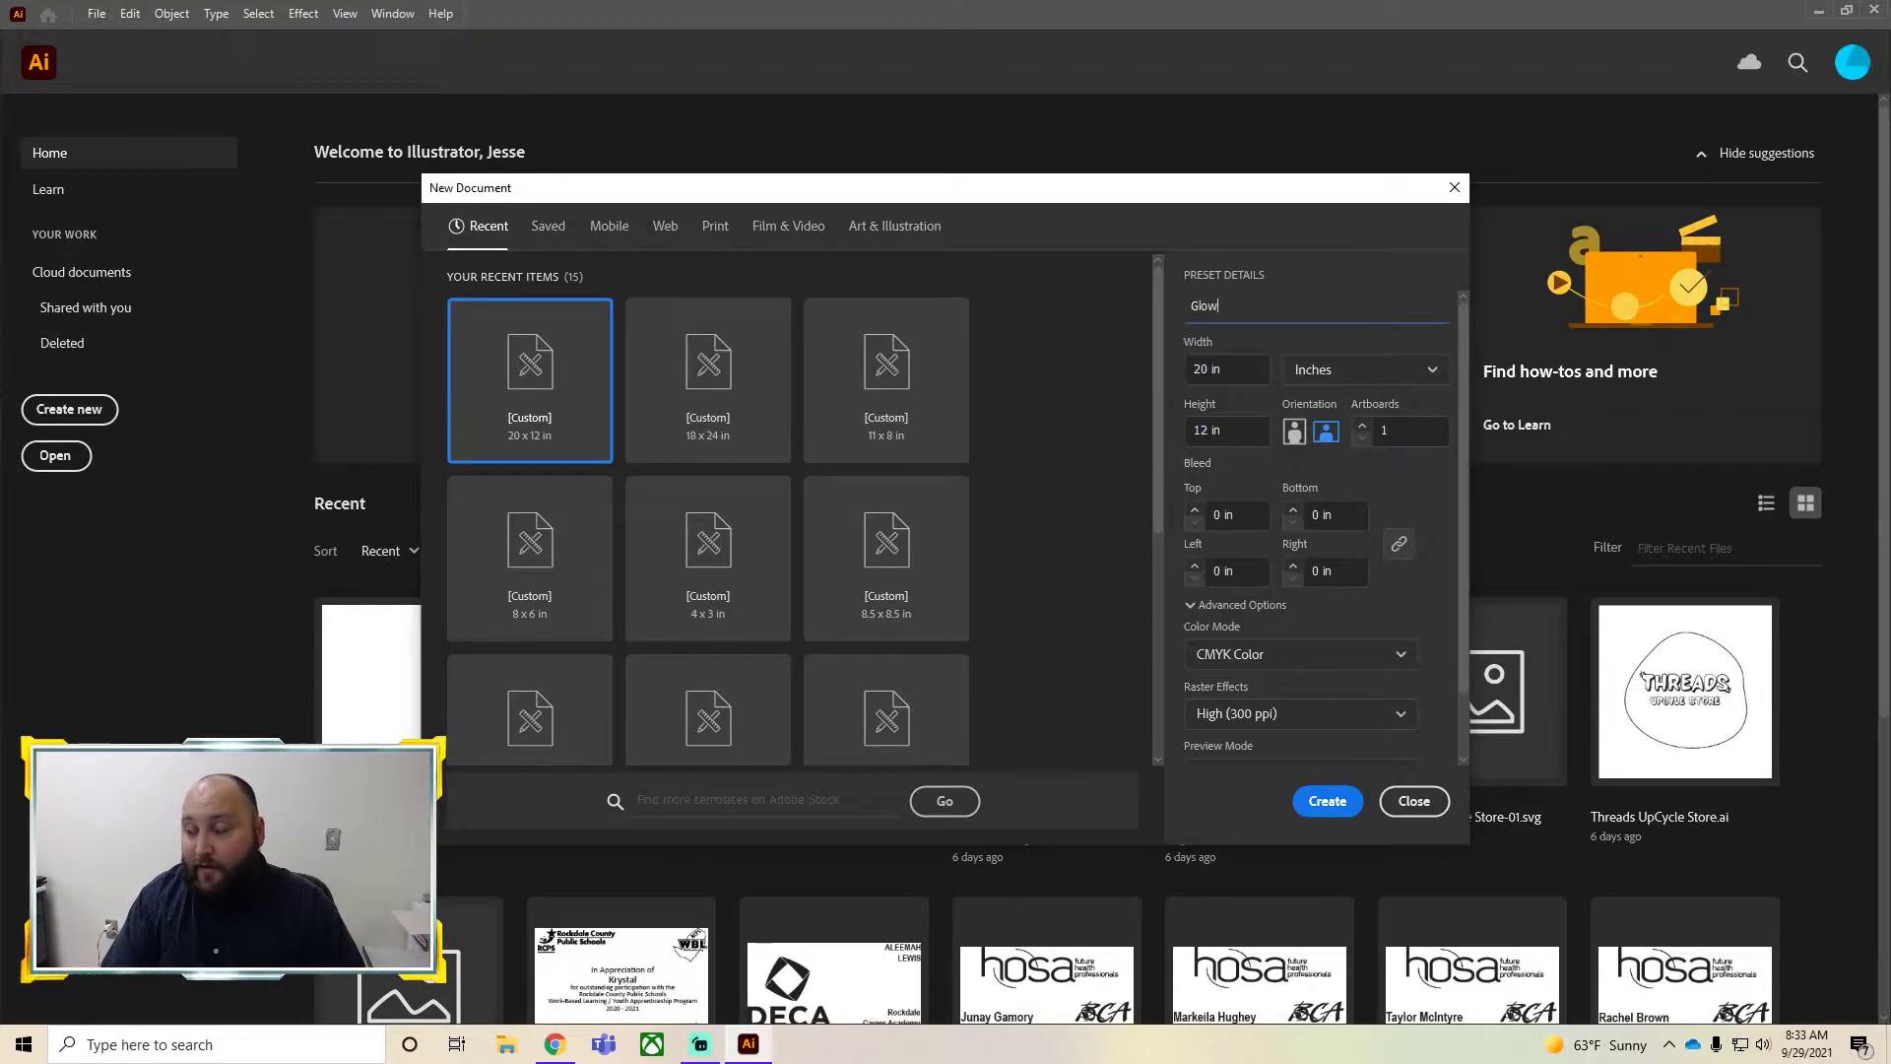
{"action": "type", "text": "Forge File"}
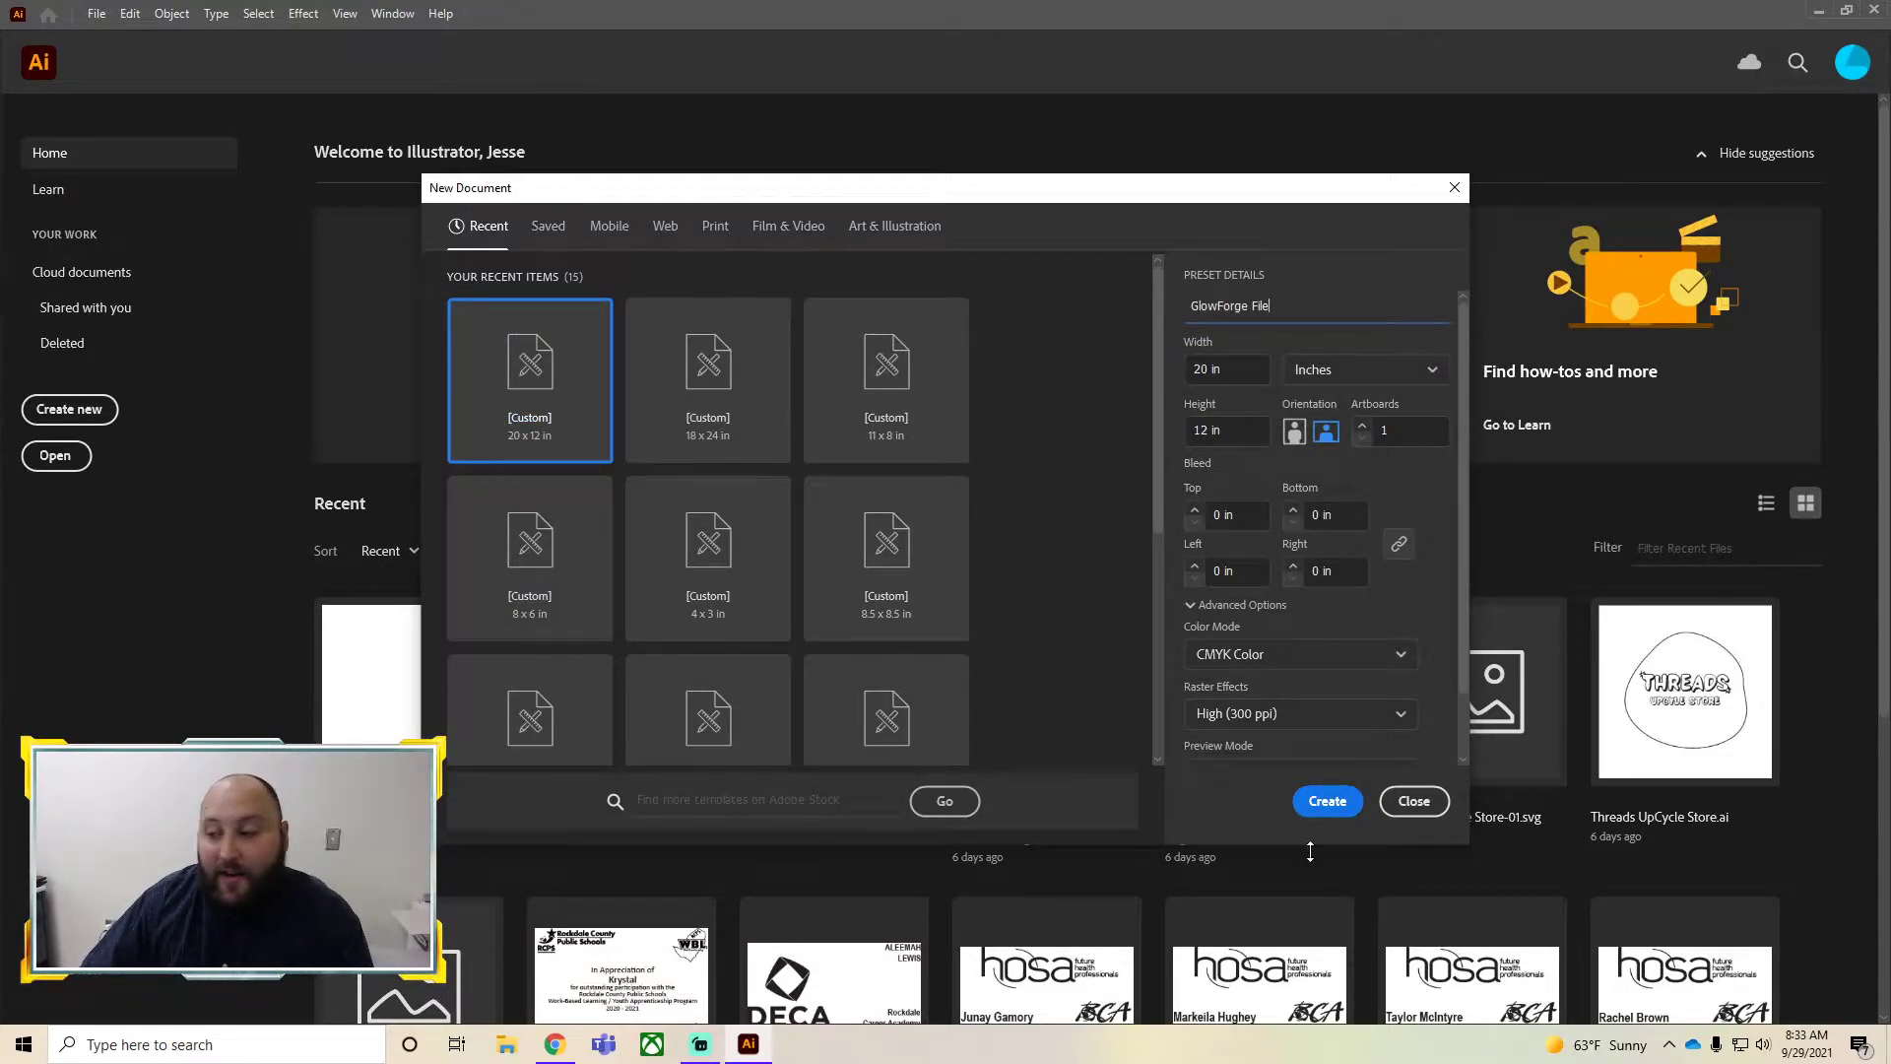
{"action": "left_click", "coordinate": [1315, 803]}
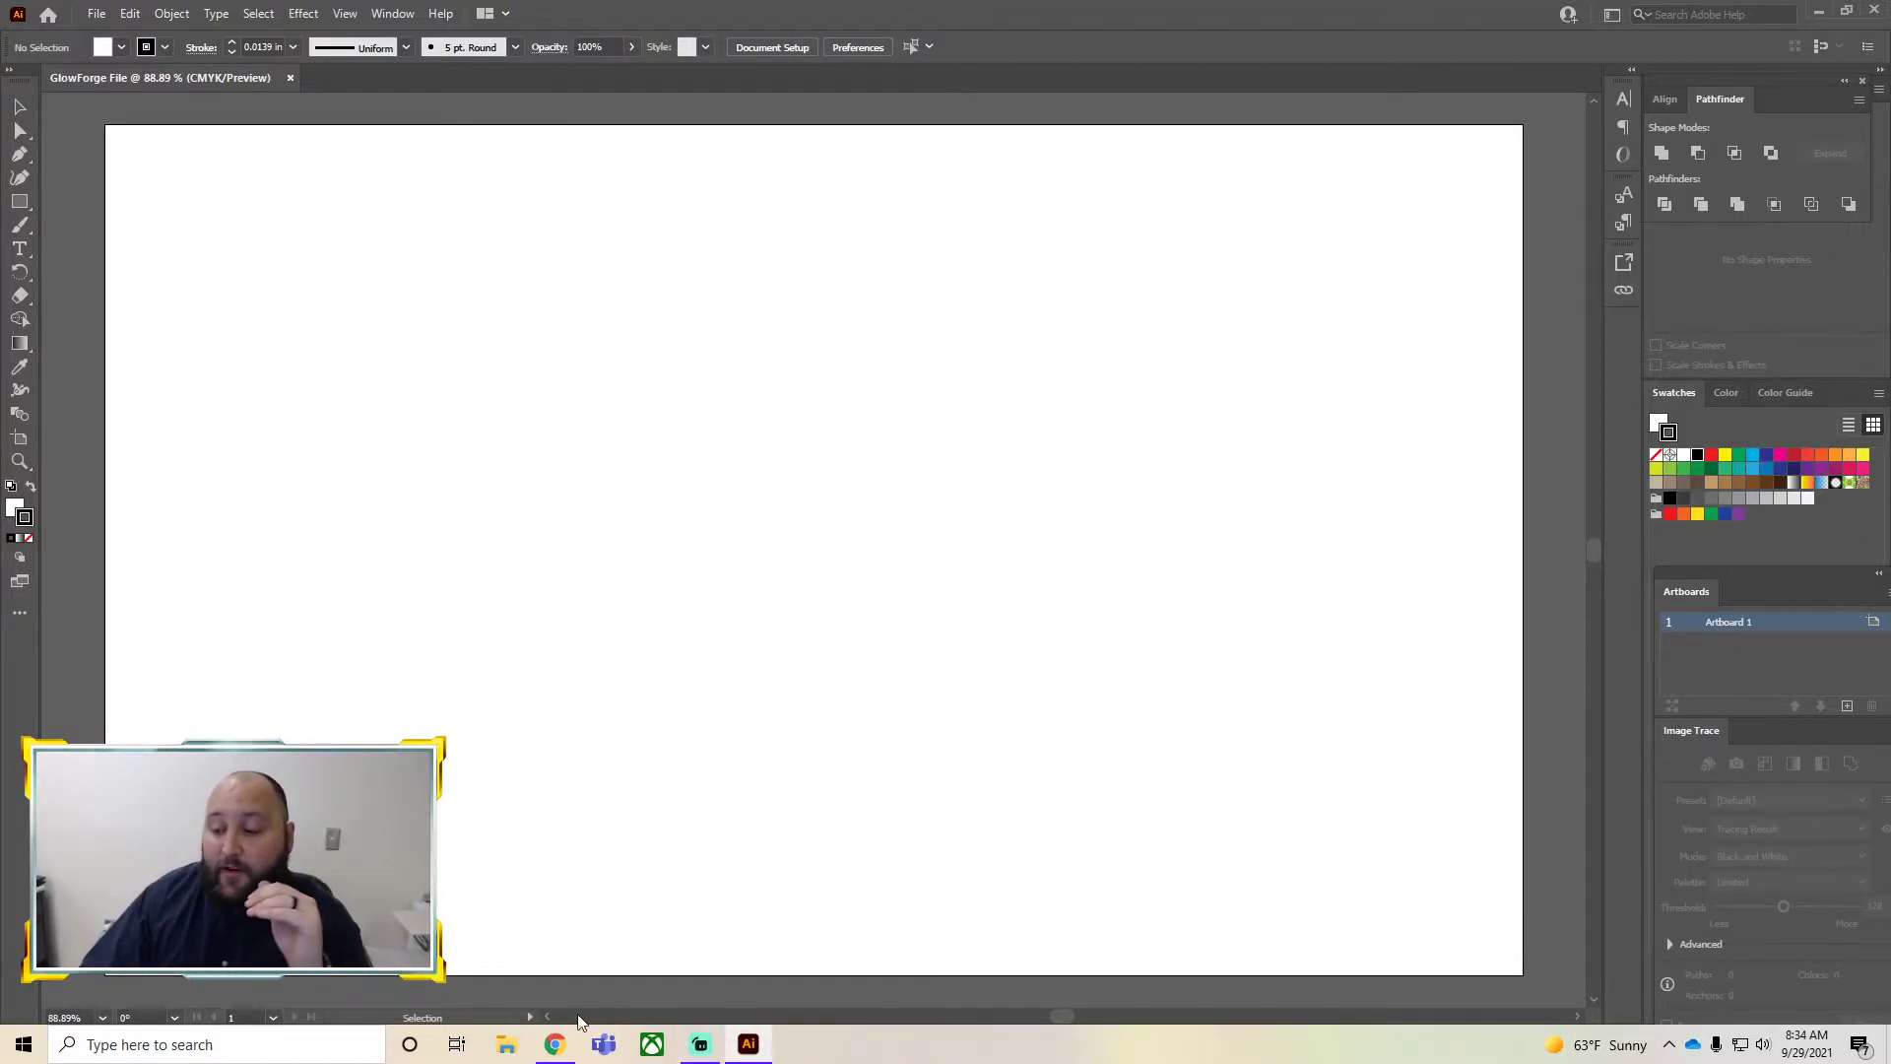
Switch to the browser's Google tab and search for superman logo
{"action": "left_click", "coordinate": [554, 1044]}
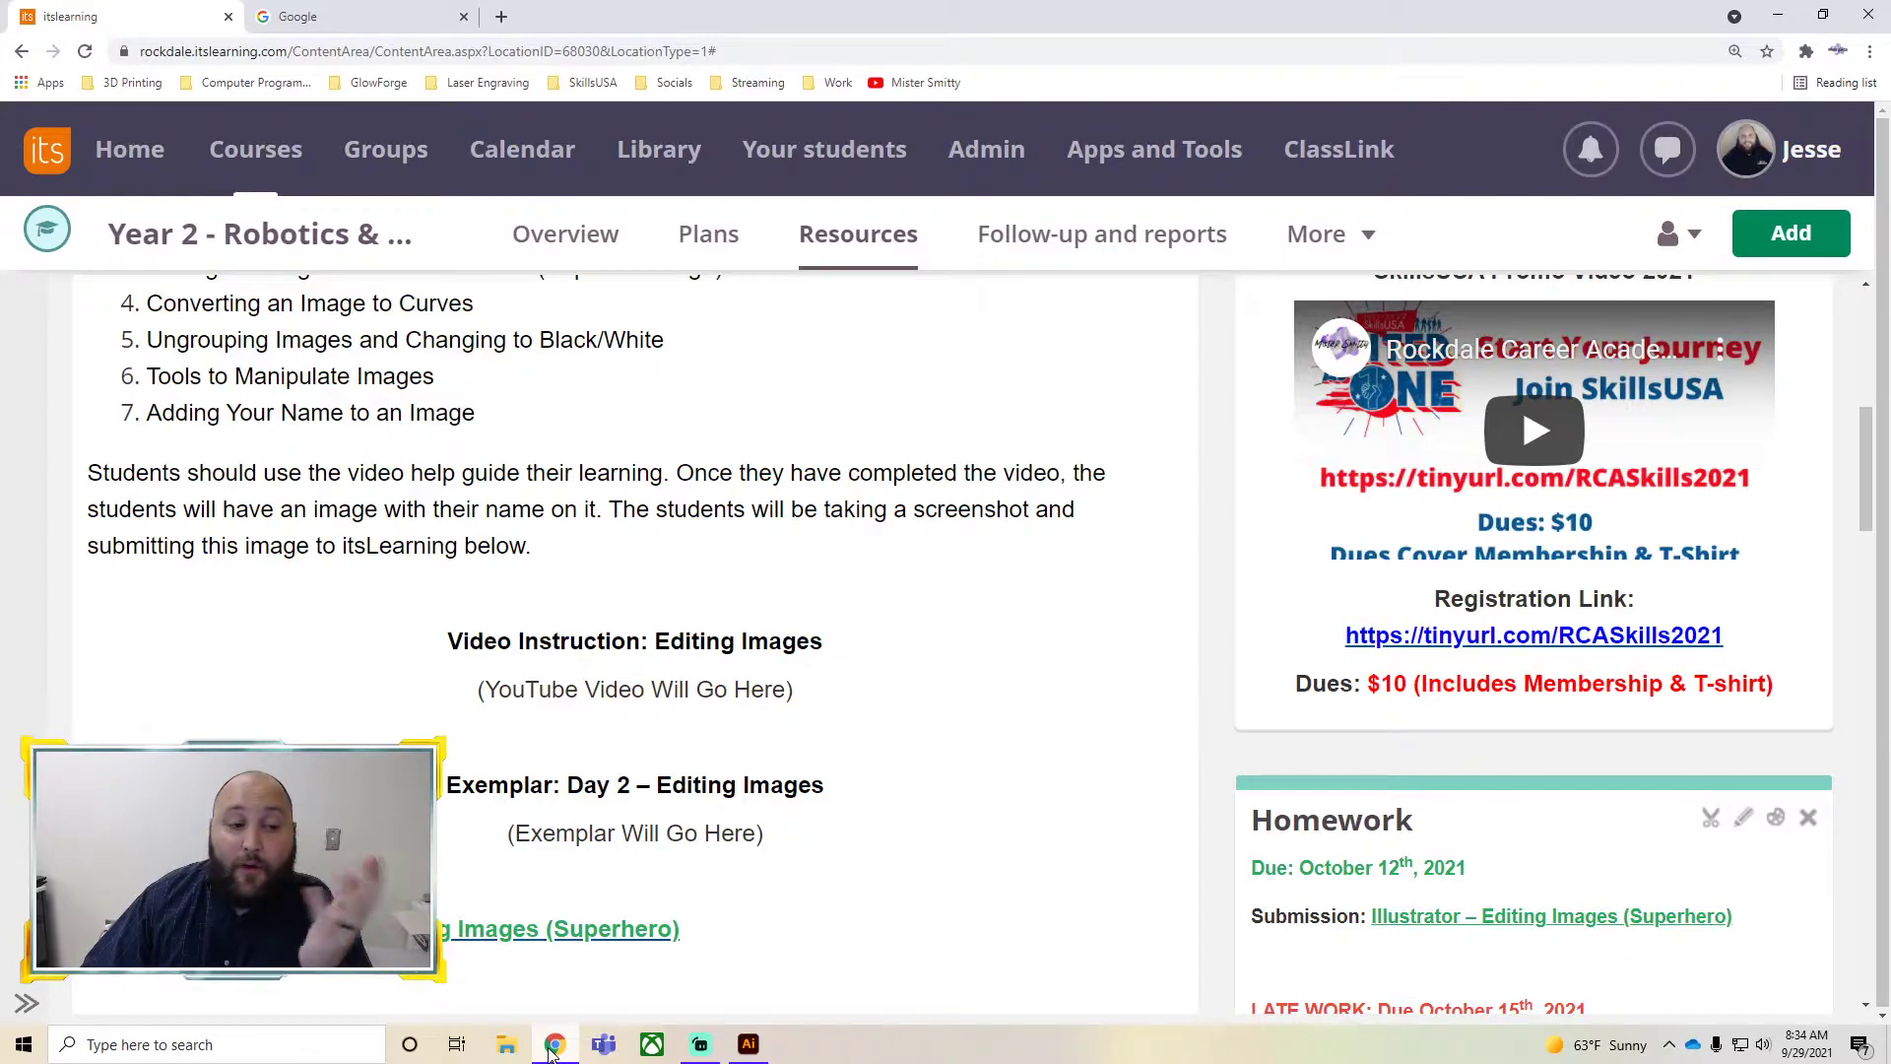
{"action": "left_click", "coordinate": [394, 11]}
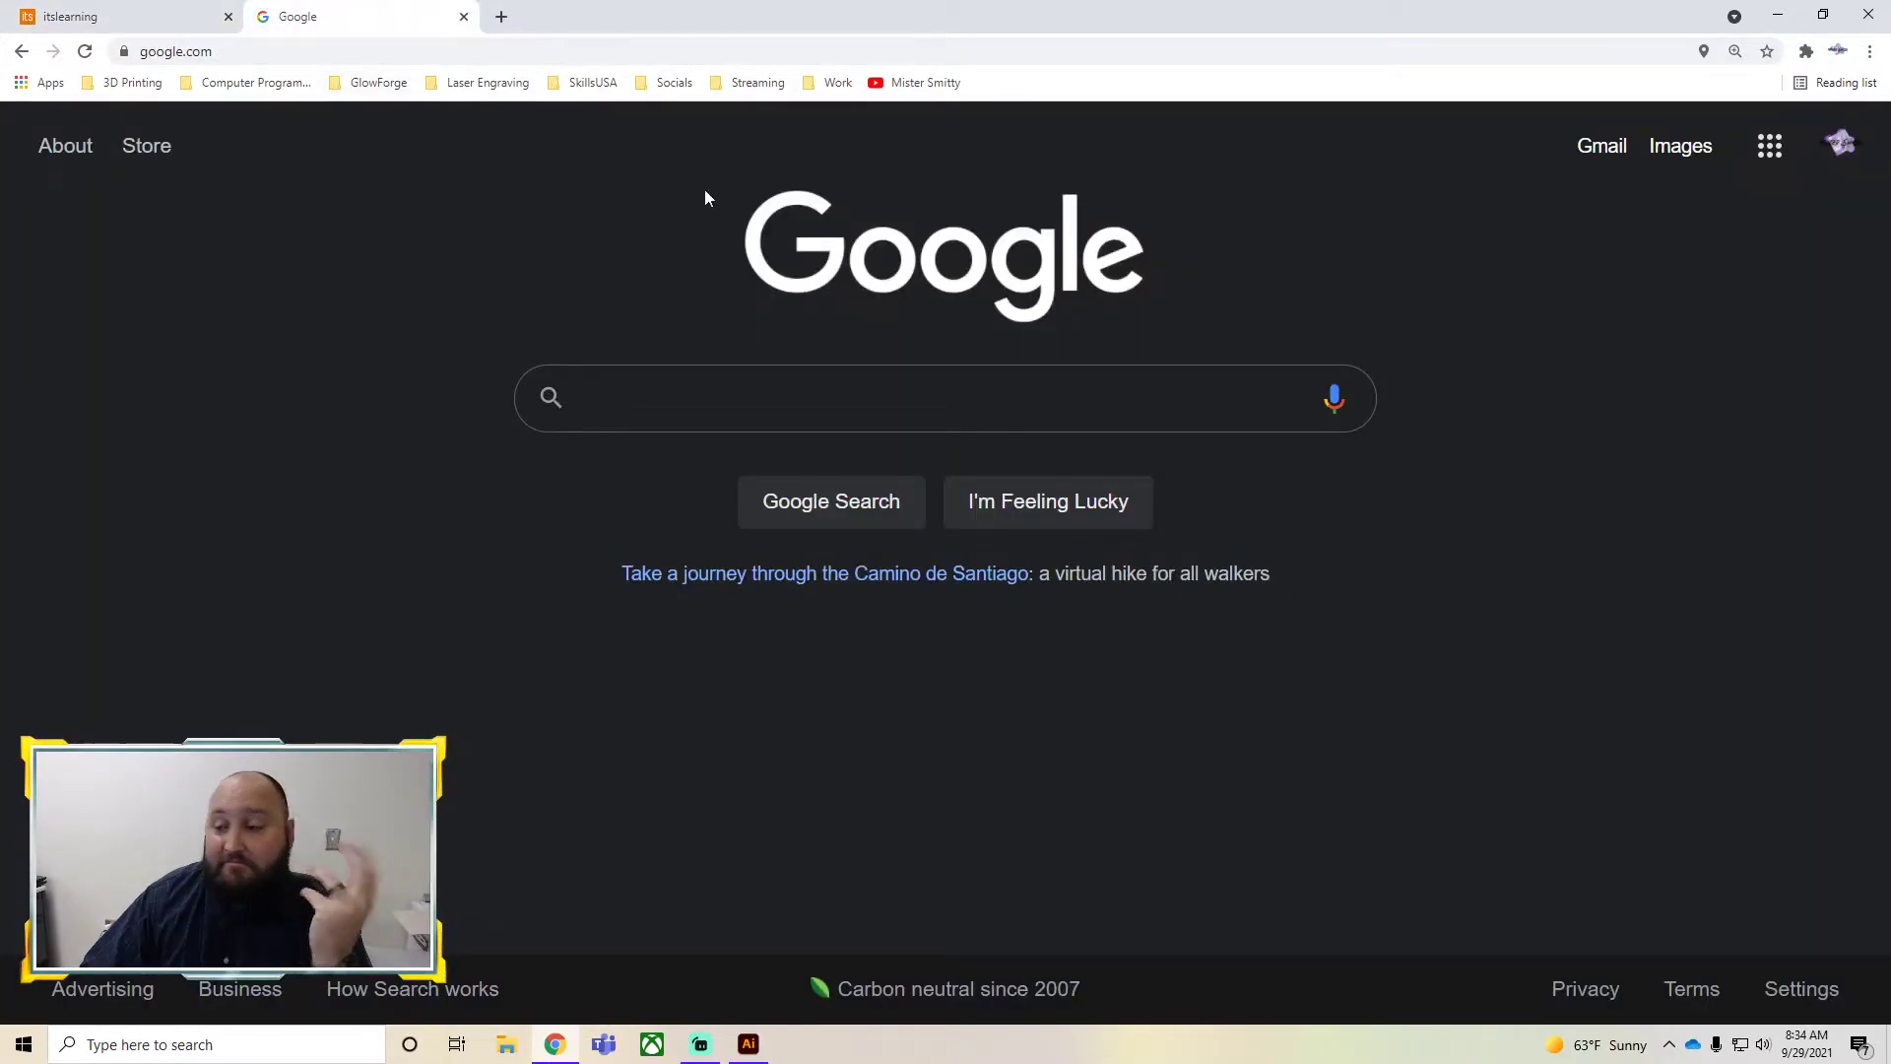
{"action": "left_click", "coordinate": [644, 394]}
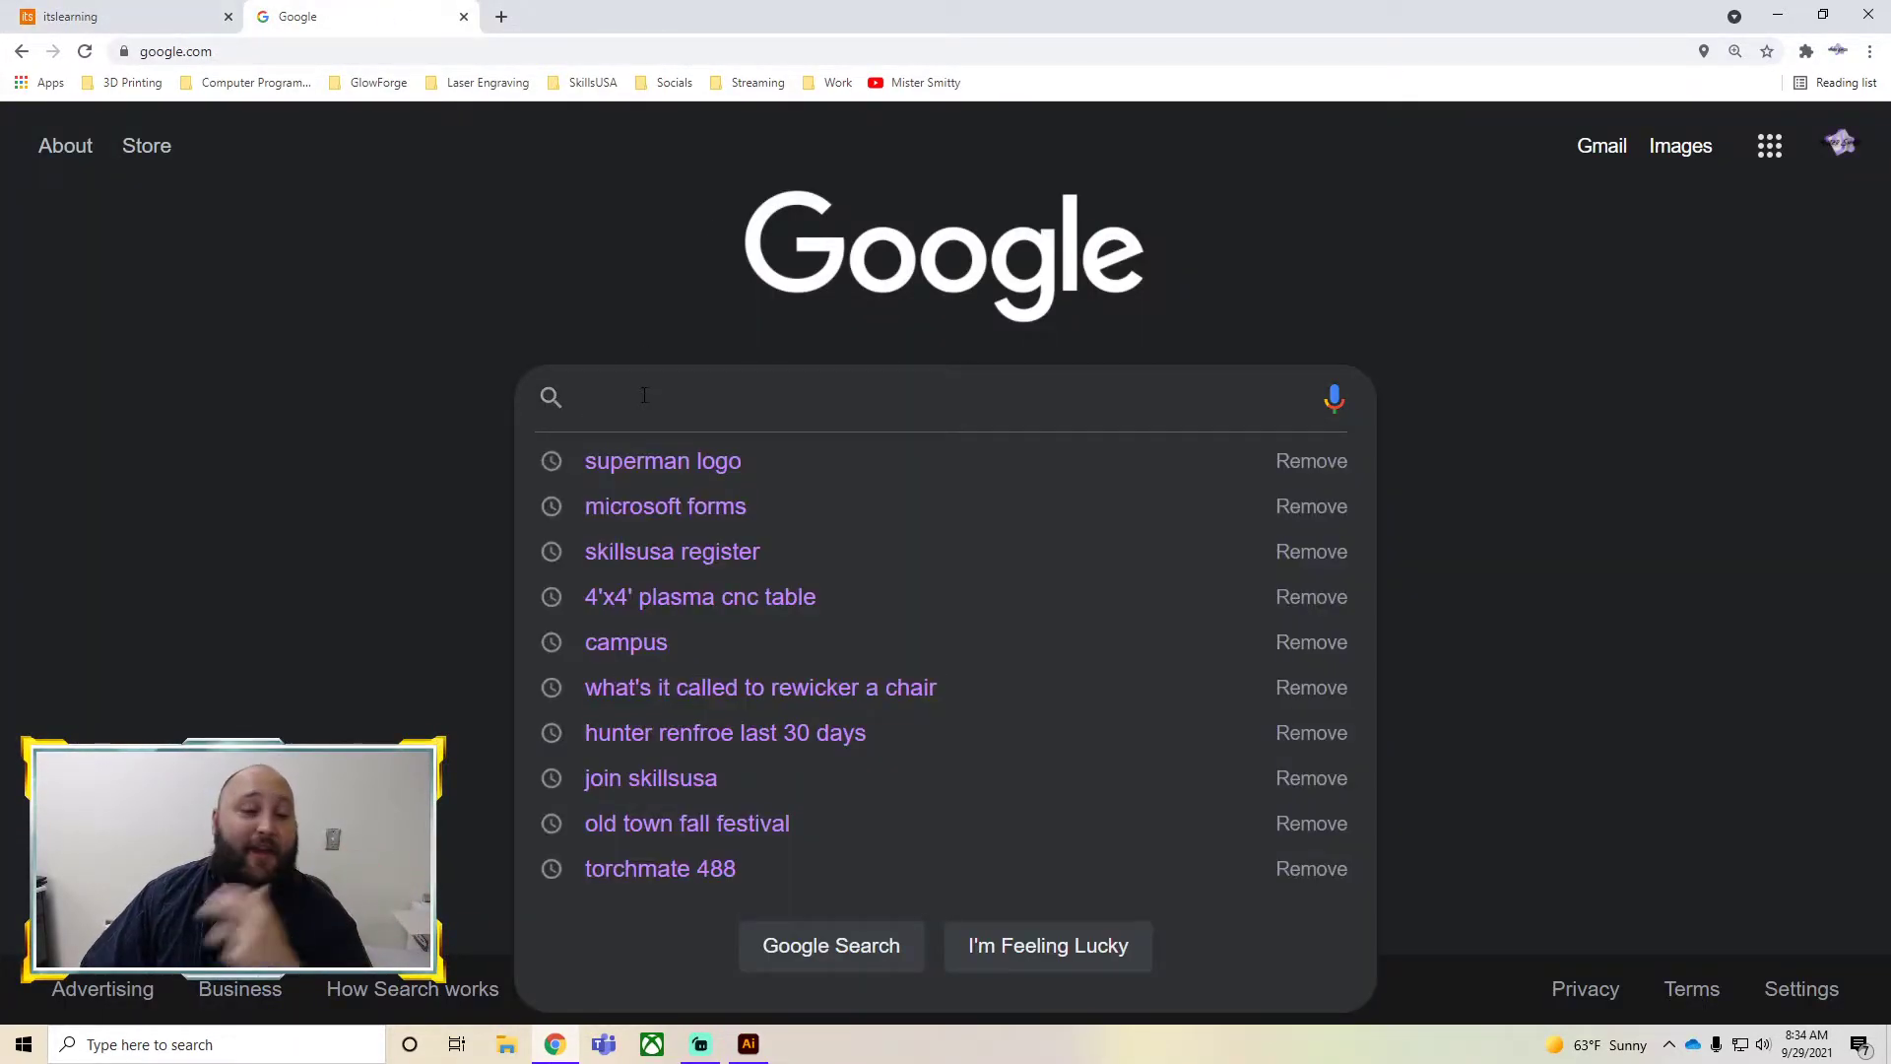
{"action": "type", "text": "superman logo"}
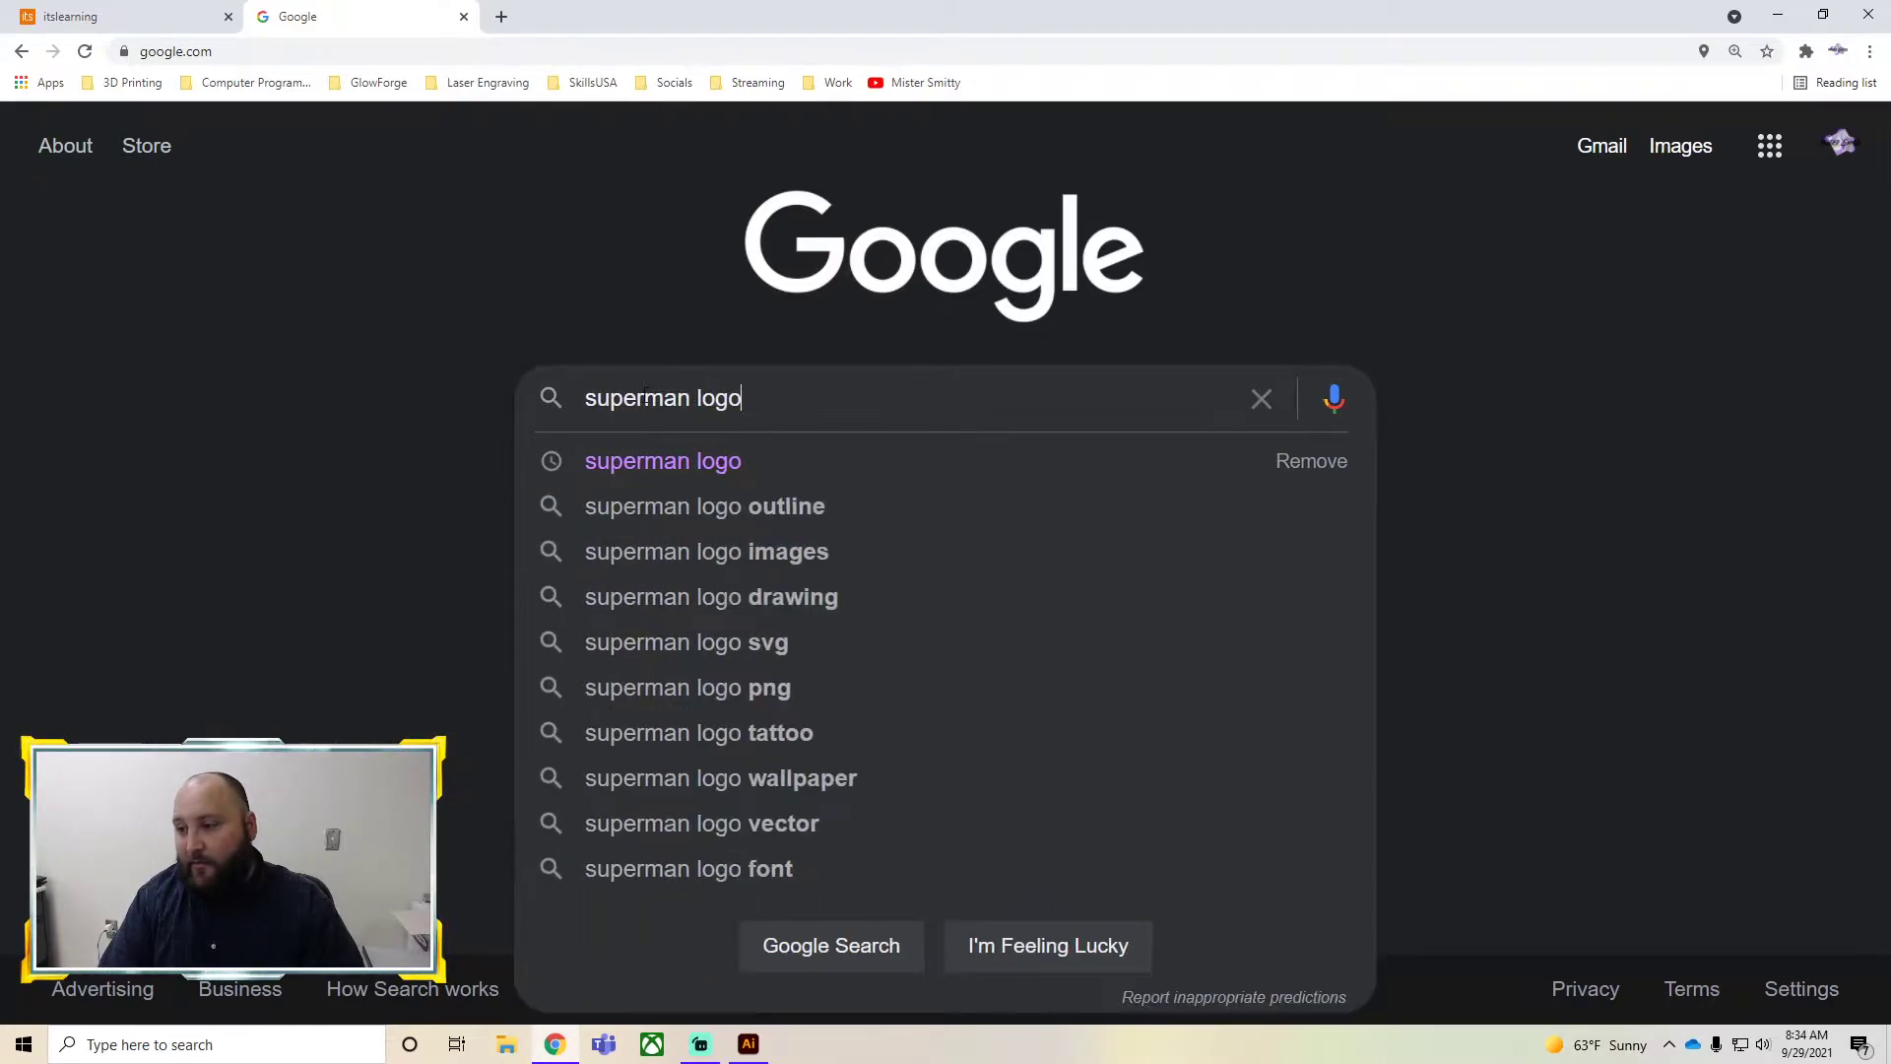
{"action": "key", "text": "Return"}
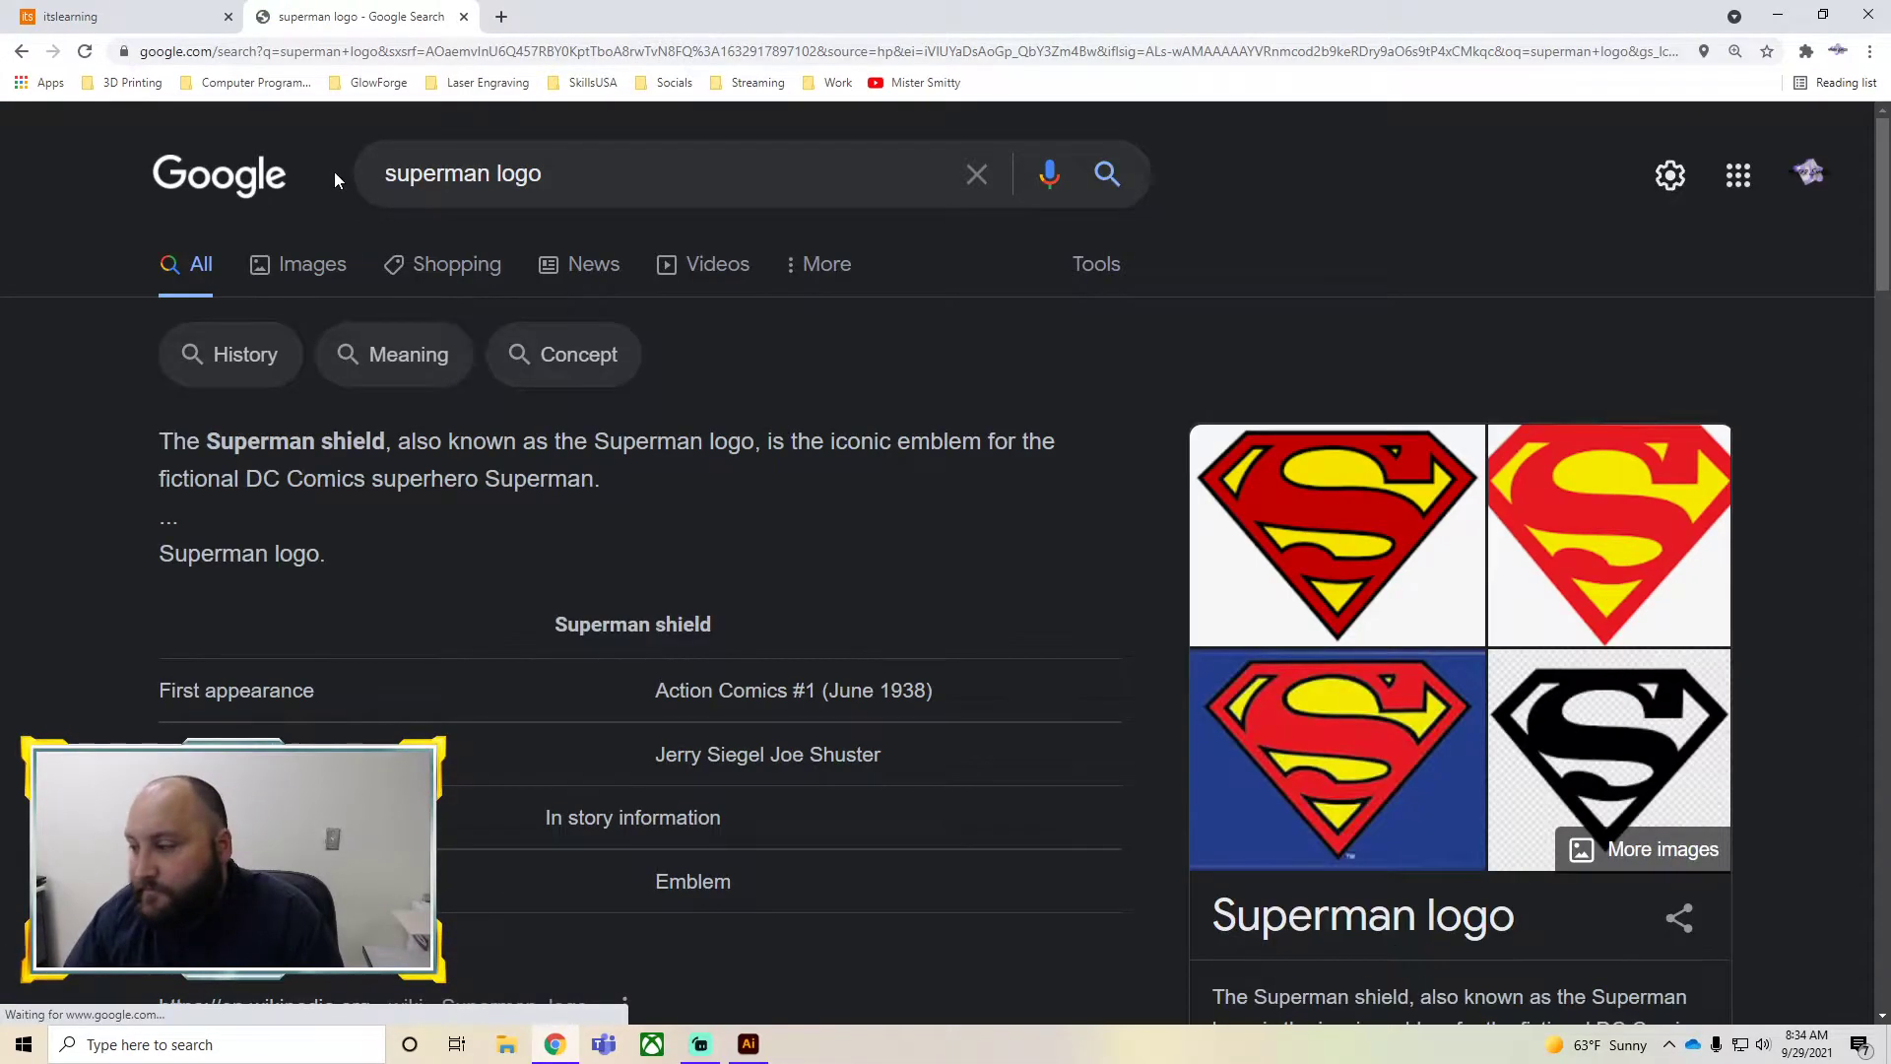
Browse the image results for a suitable Superman logo
{"action": "left_click", "coordinate": [323, 278]}
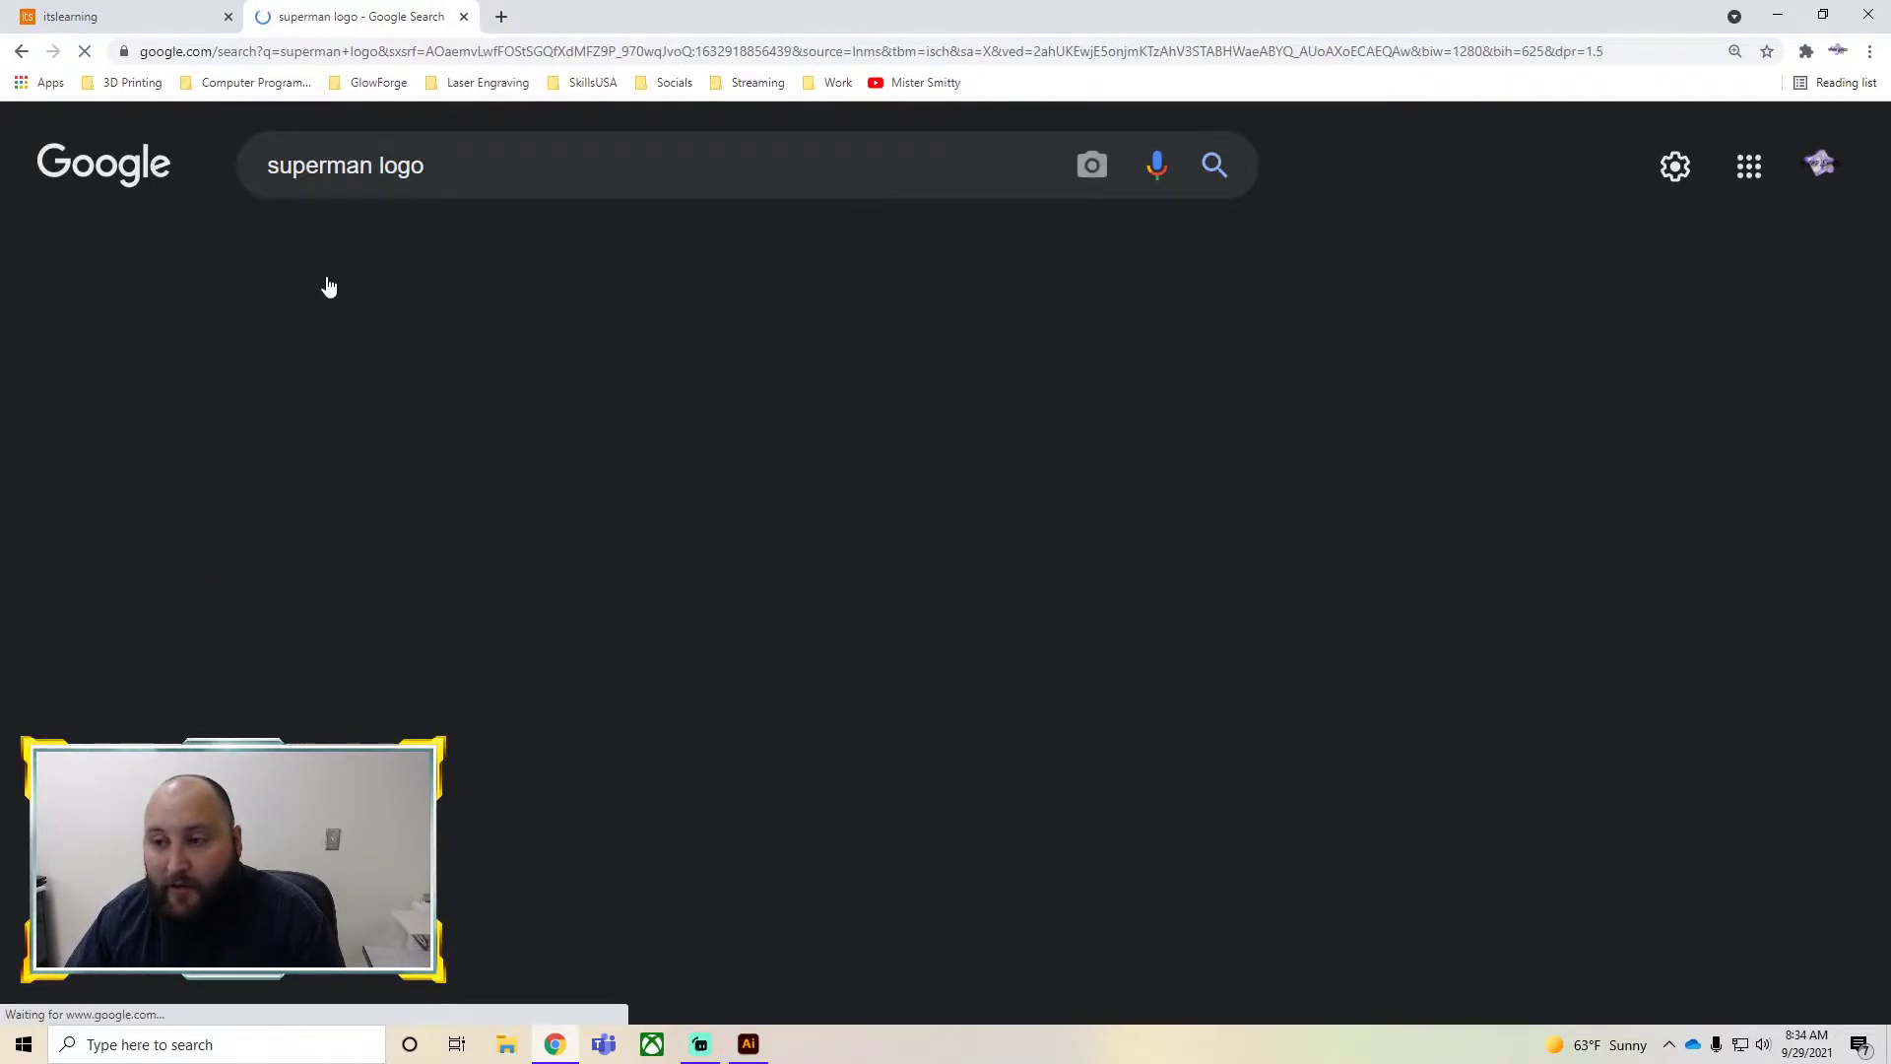
{"action": "scroll", "coordinate": [471, 406], "scroll_direction": "down", "scroll_amount": 6}
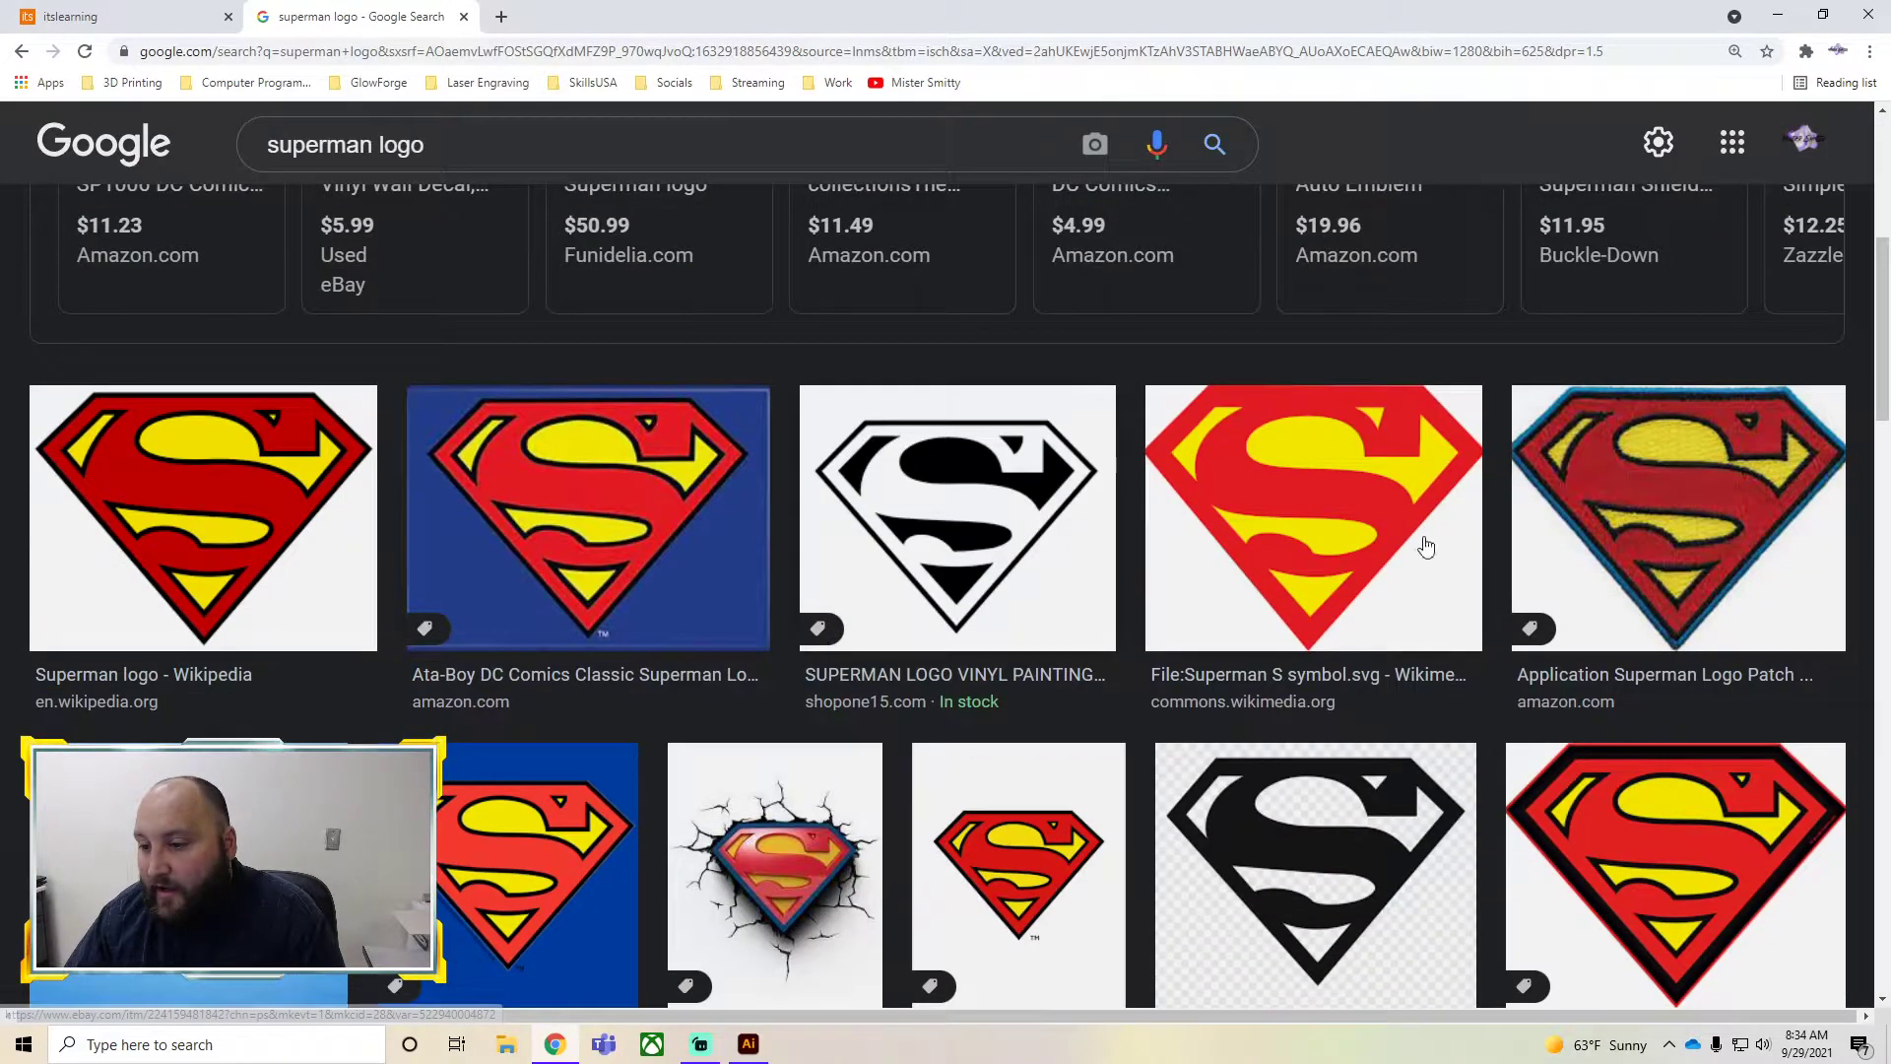
{"action": "scroll", "coordinate": [674, 663], "scroll_direction": "down", "scroll_amount": 2}
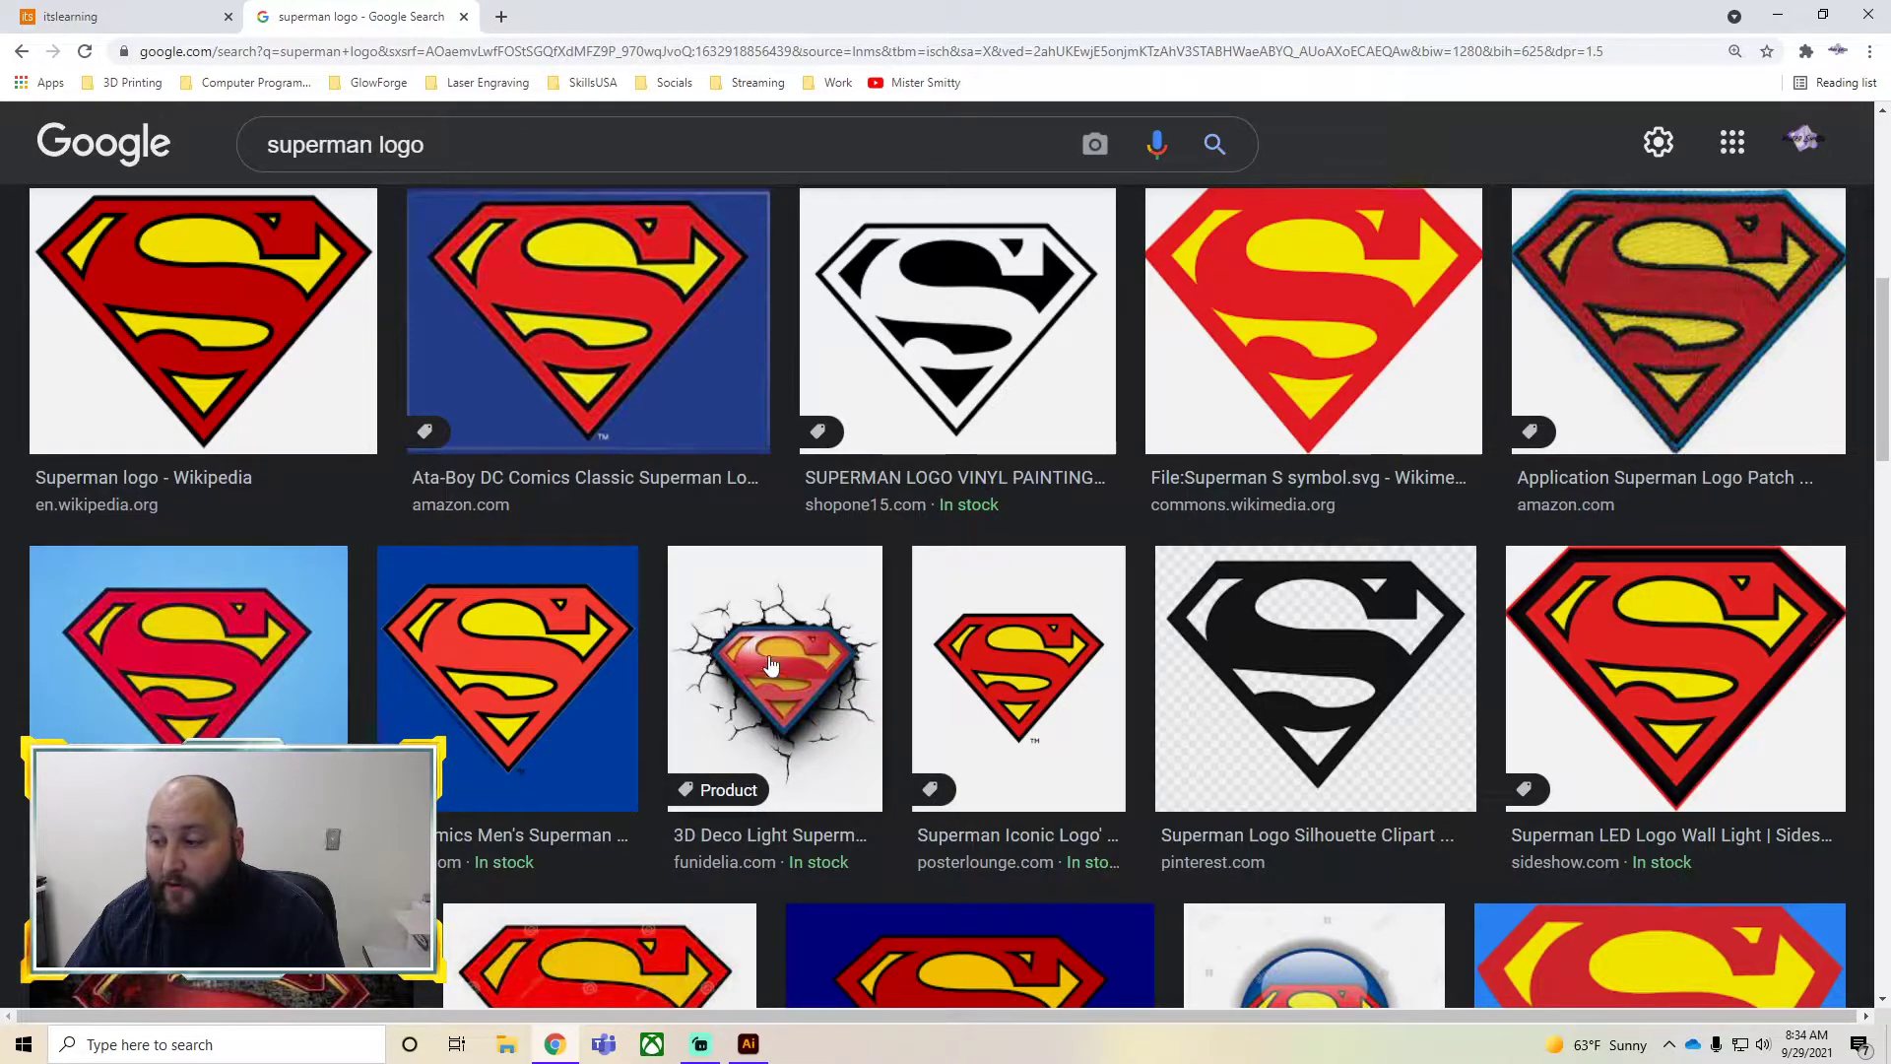
{"action": "scroll", "coordinate": [770, 601], "scroll_direction": "down", "scroll_amount": 1}
{"action": "scroll", "coordinate": [770, 601], "scroll_direction": "down", "scroll_amount": 2}
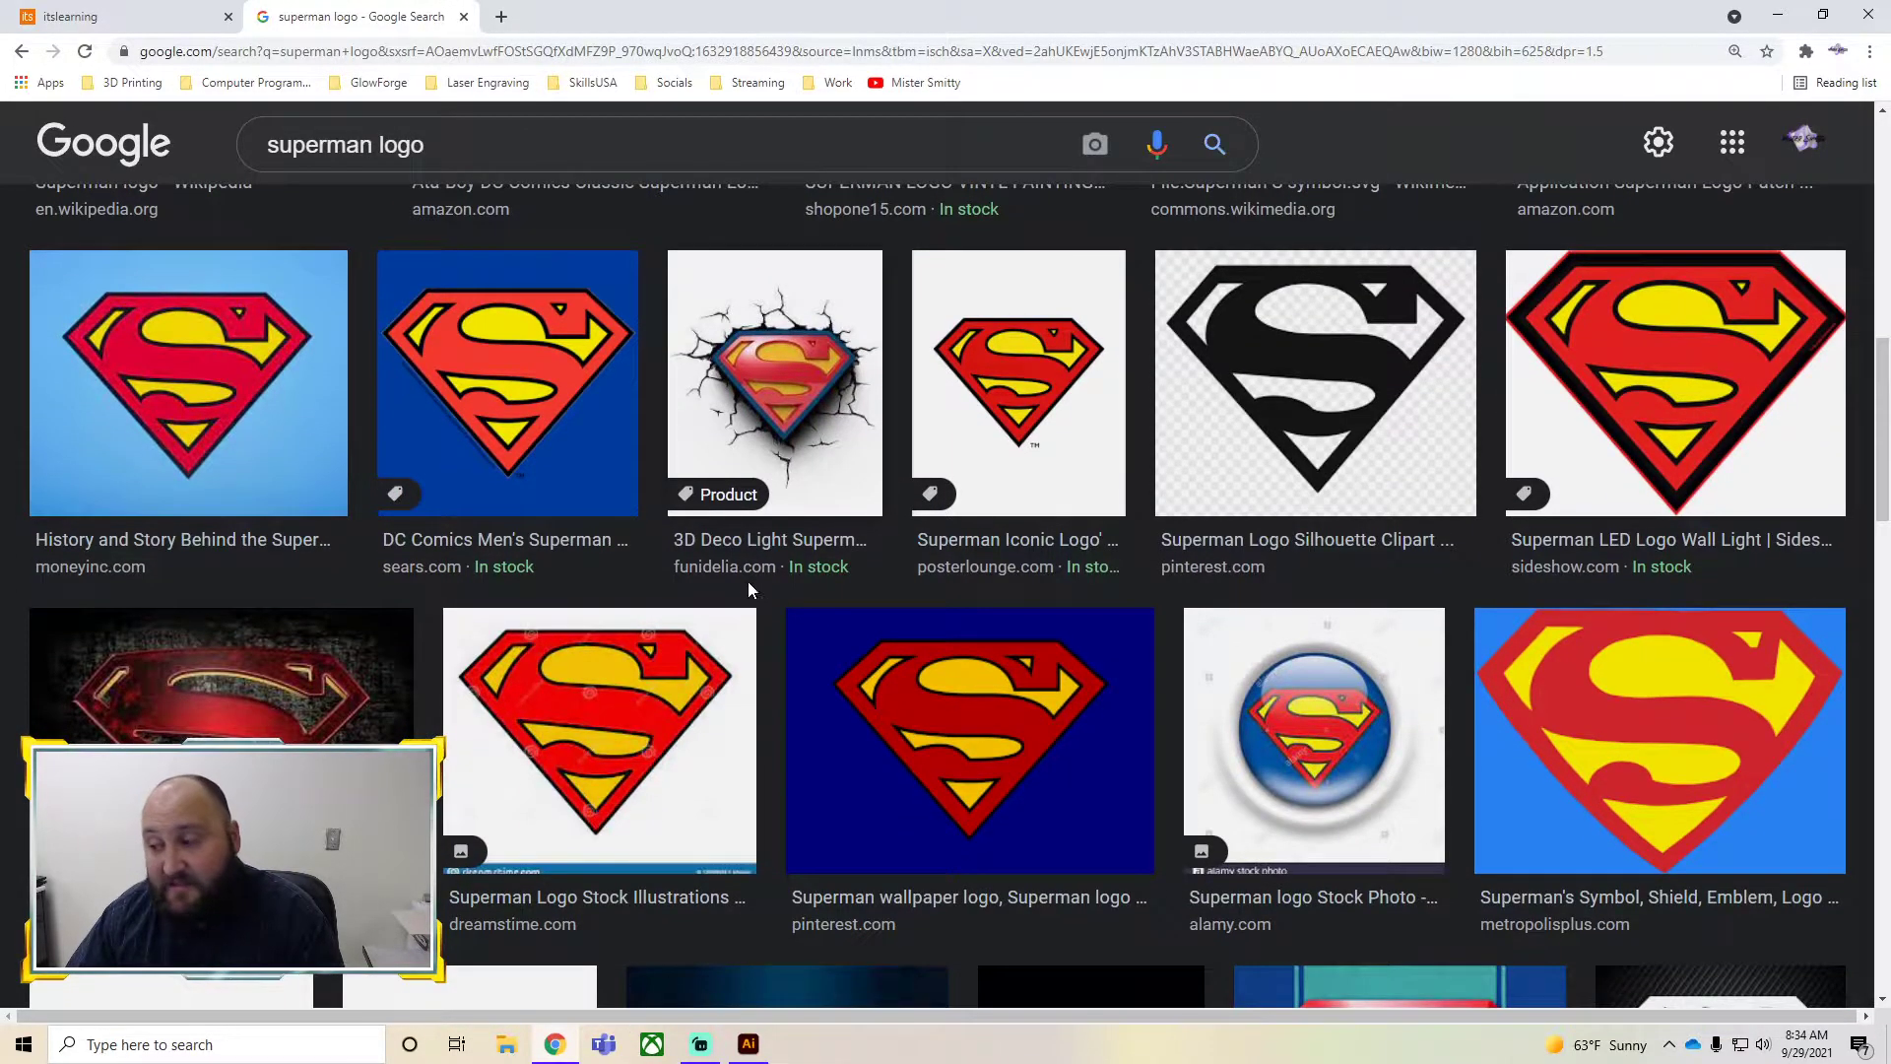
{"action": "scroll", "coordinate": [300, 707], "scroll_direction": "down", "scroll_amount": 4}
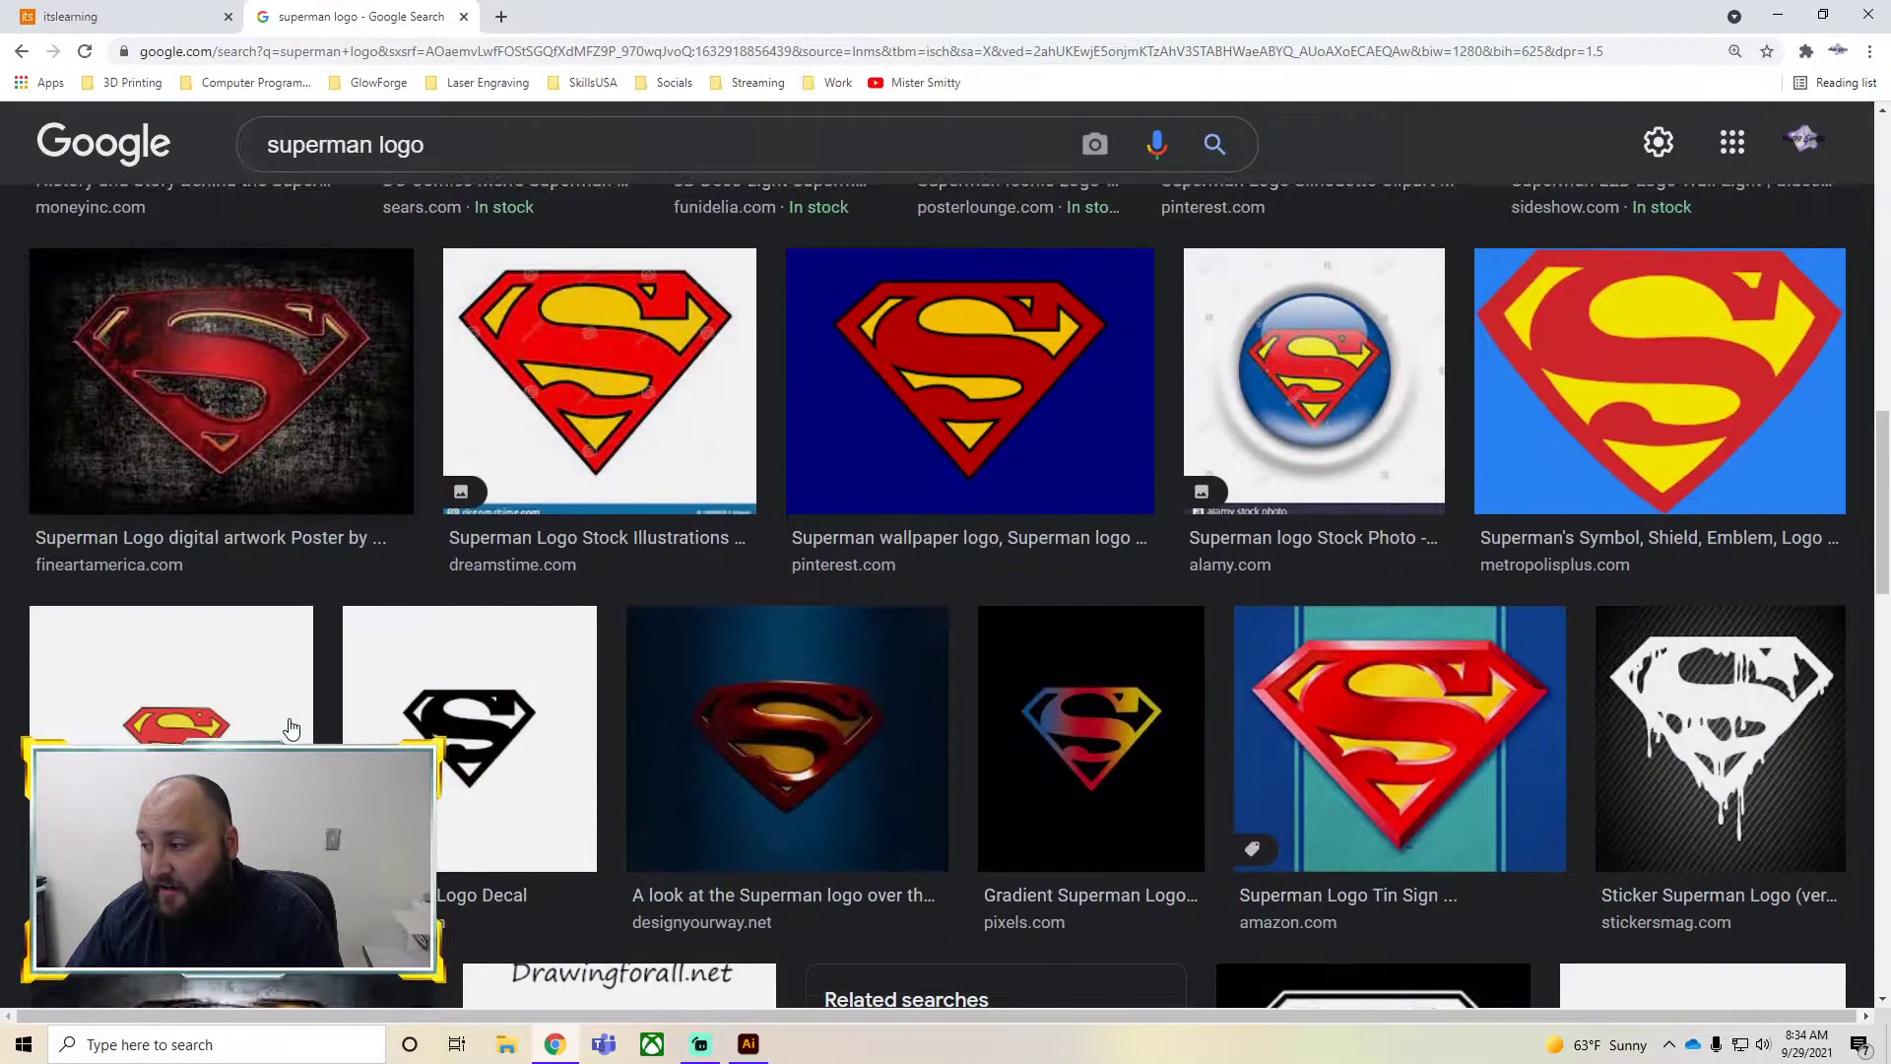
{"action": "scroll", "coordinate": [300, 707], "scroll_direction": "up", "scroll_amount": 7}
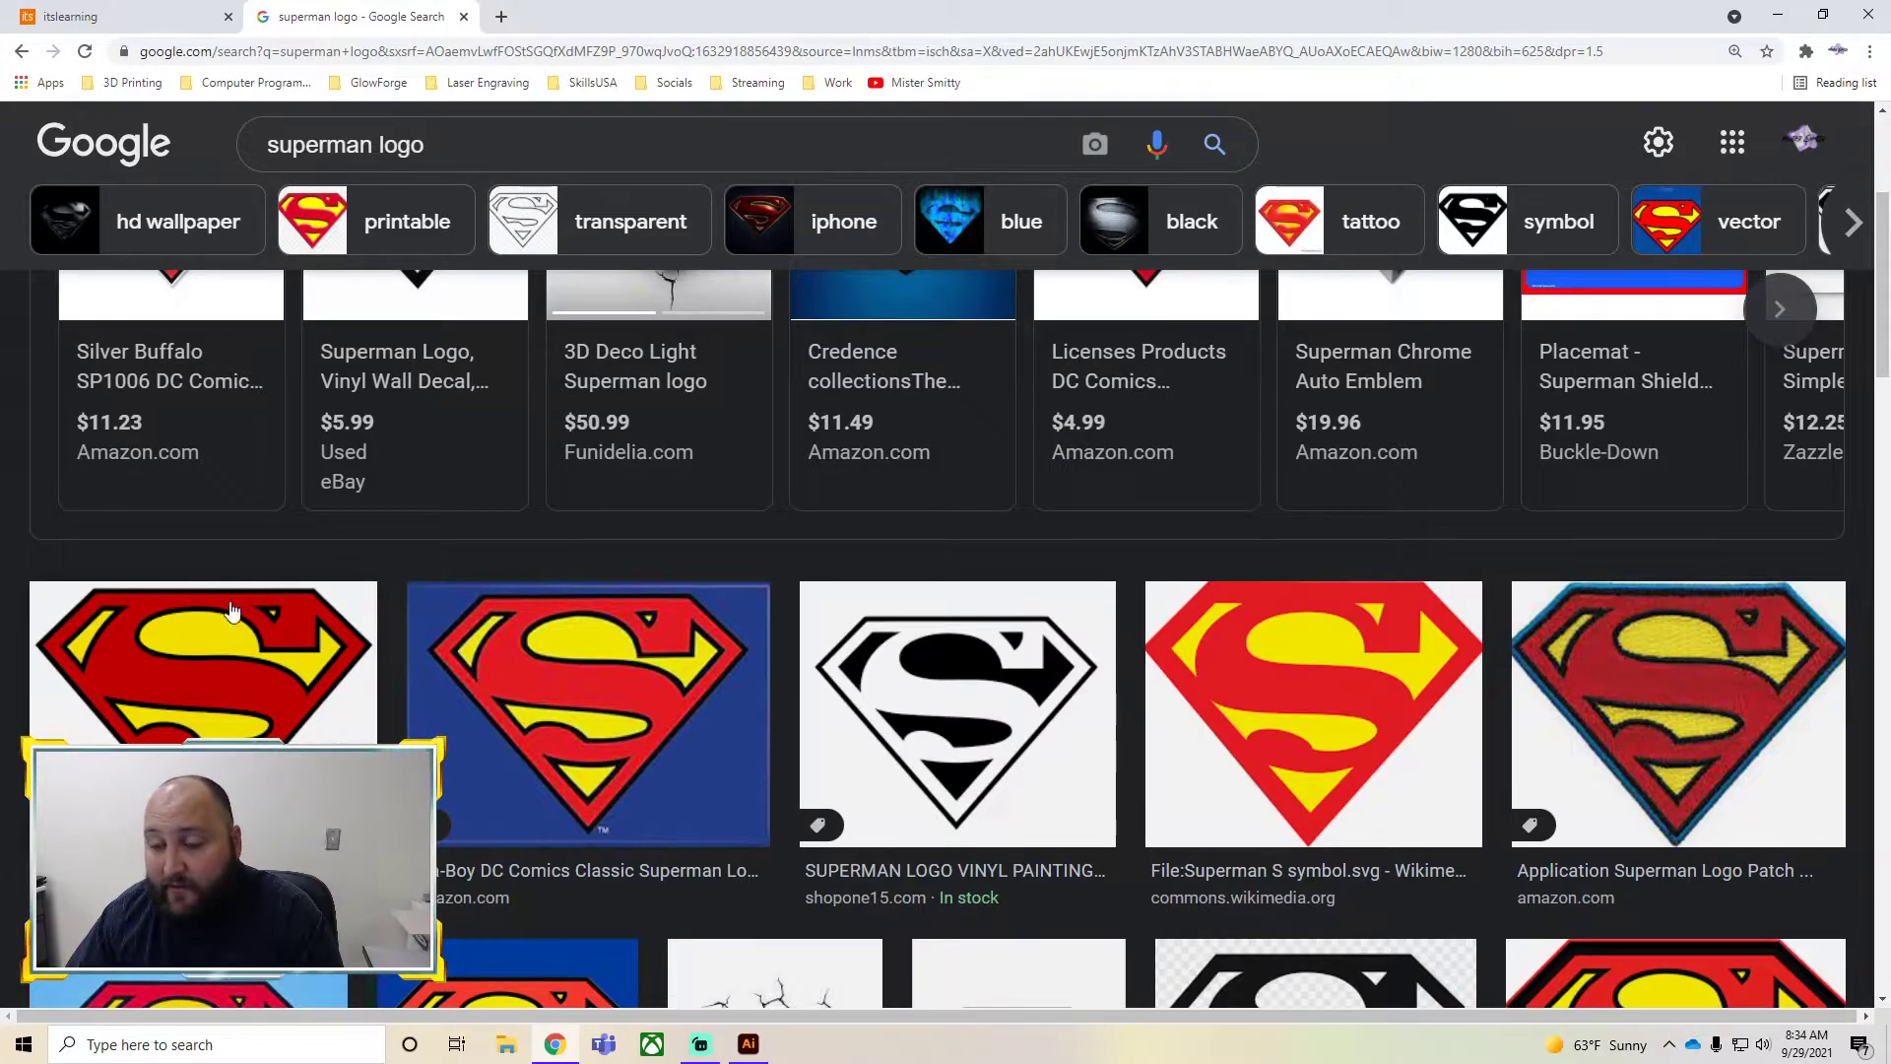
{"action": "scroll", "coordinate": [286, 679], "scroll_direction": "down", "scroll_amount": 1}
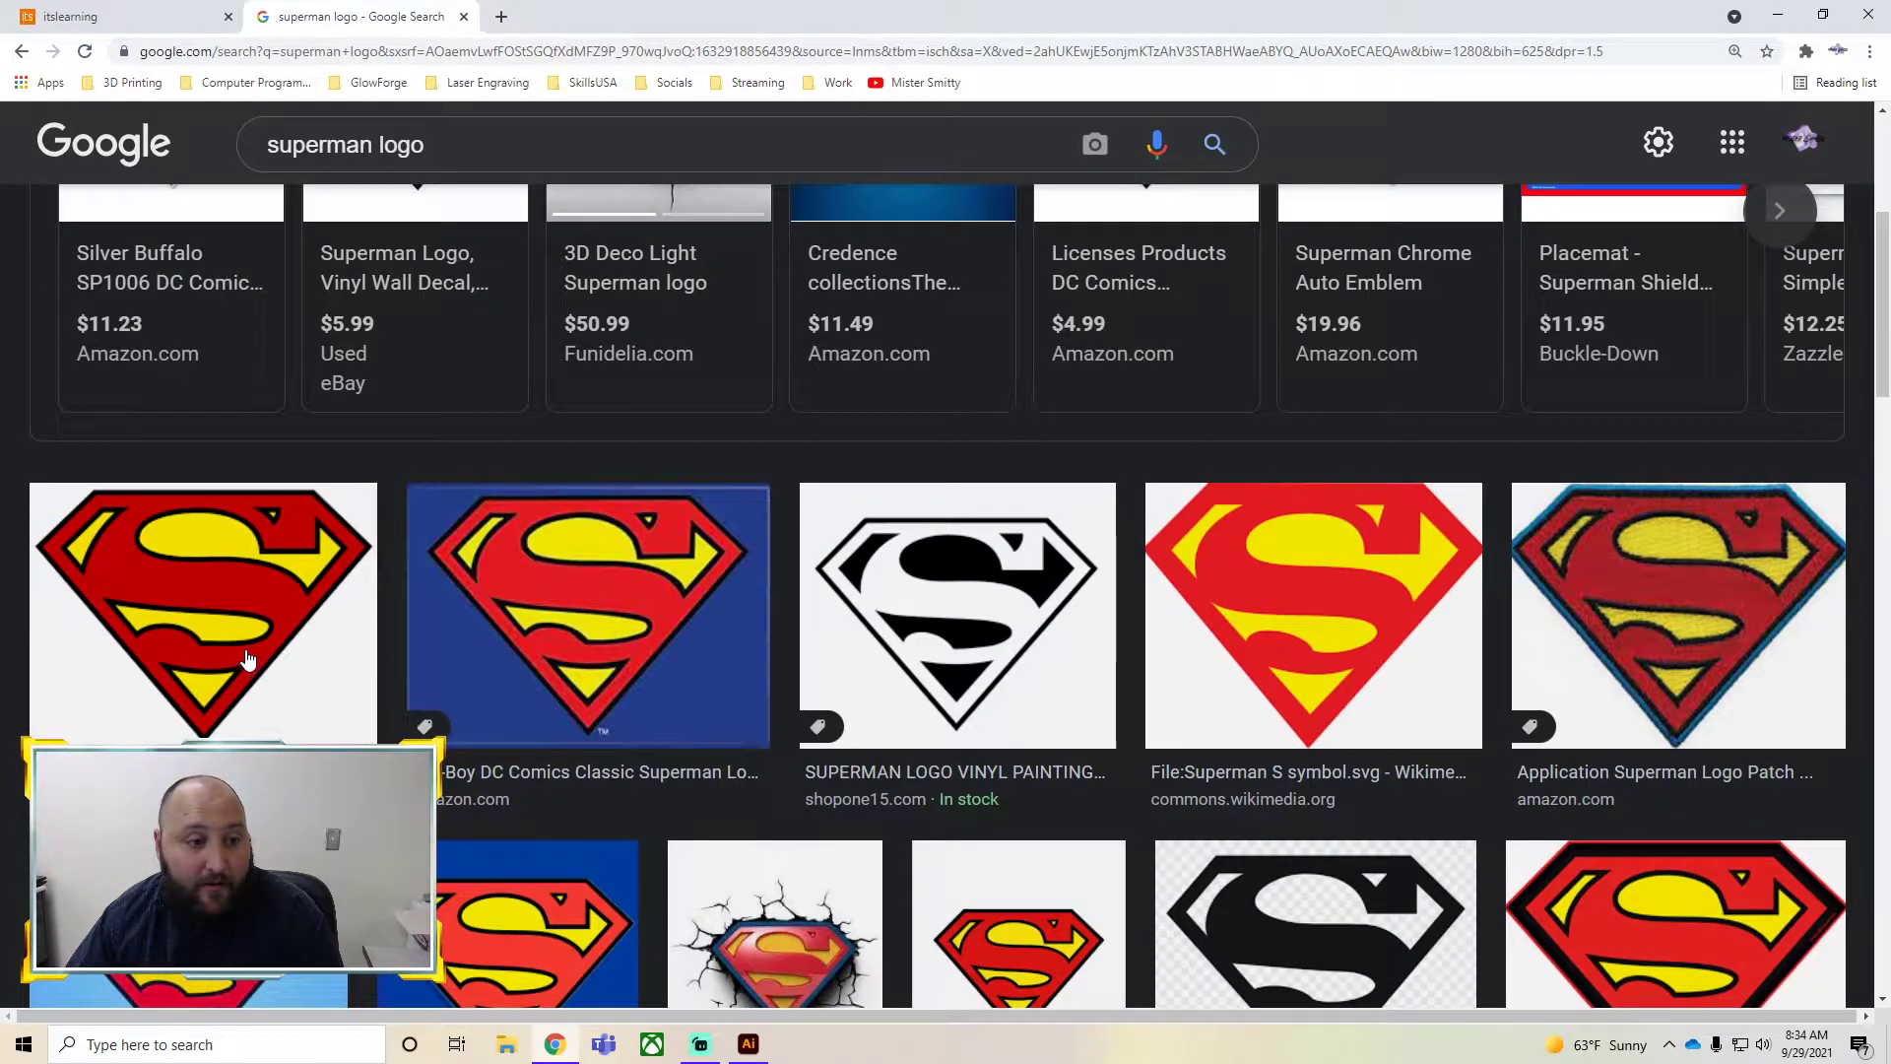
Save the Wikipedia Superman logo image as a PNG named Superman_shield in the Pictures folder
{"action": "left_click", "coordinate": [255, 621]}
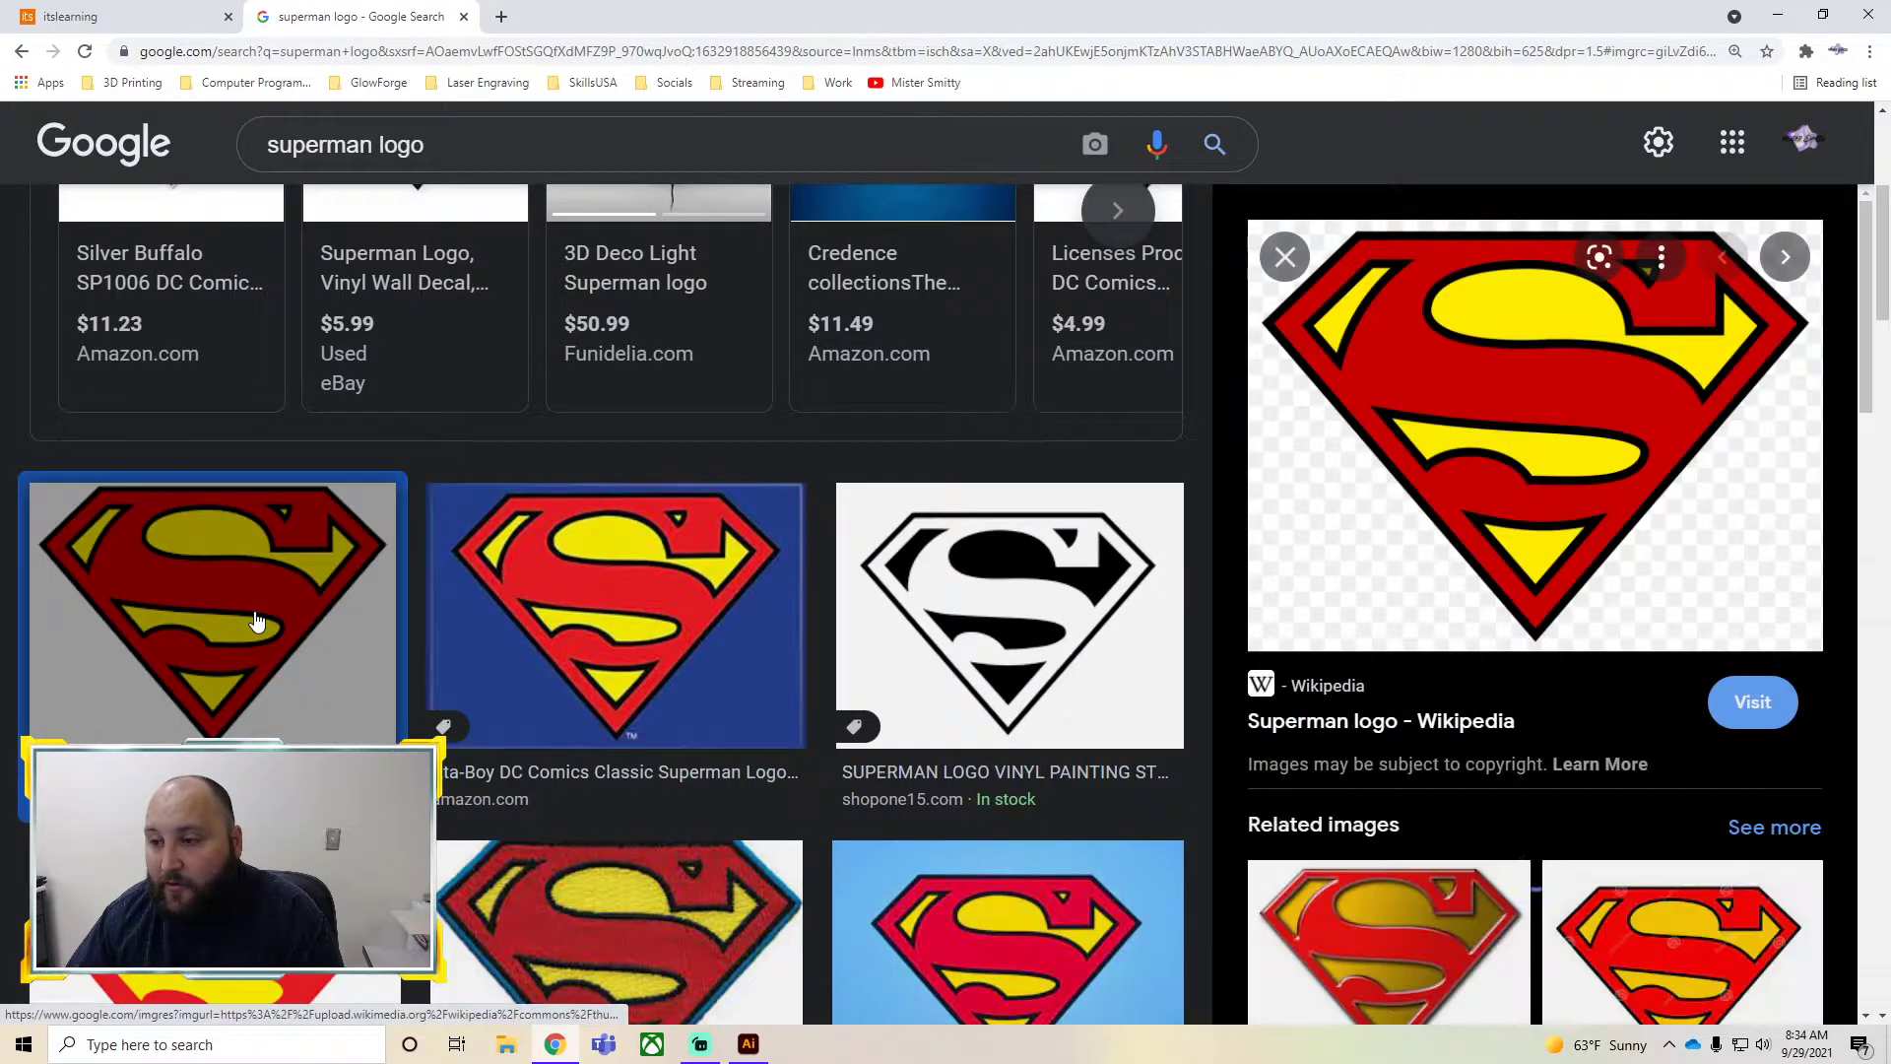
{"action": "right_click", "coordinate": [1348, 392]}
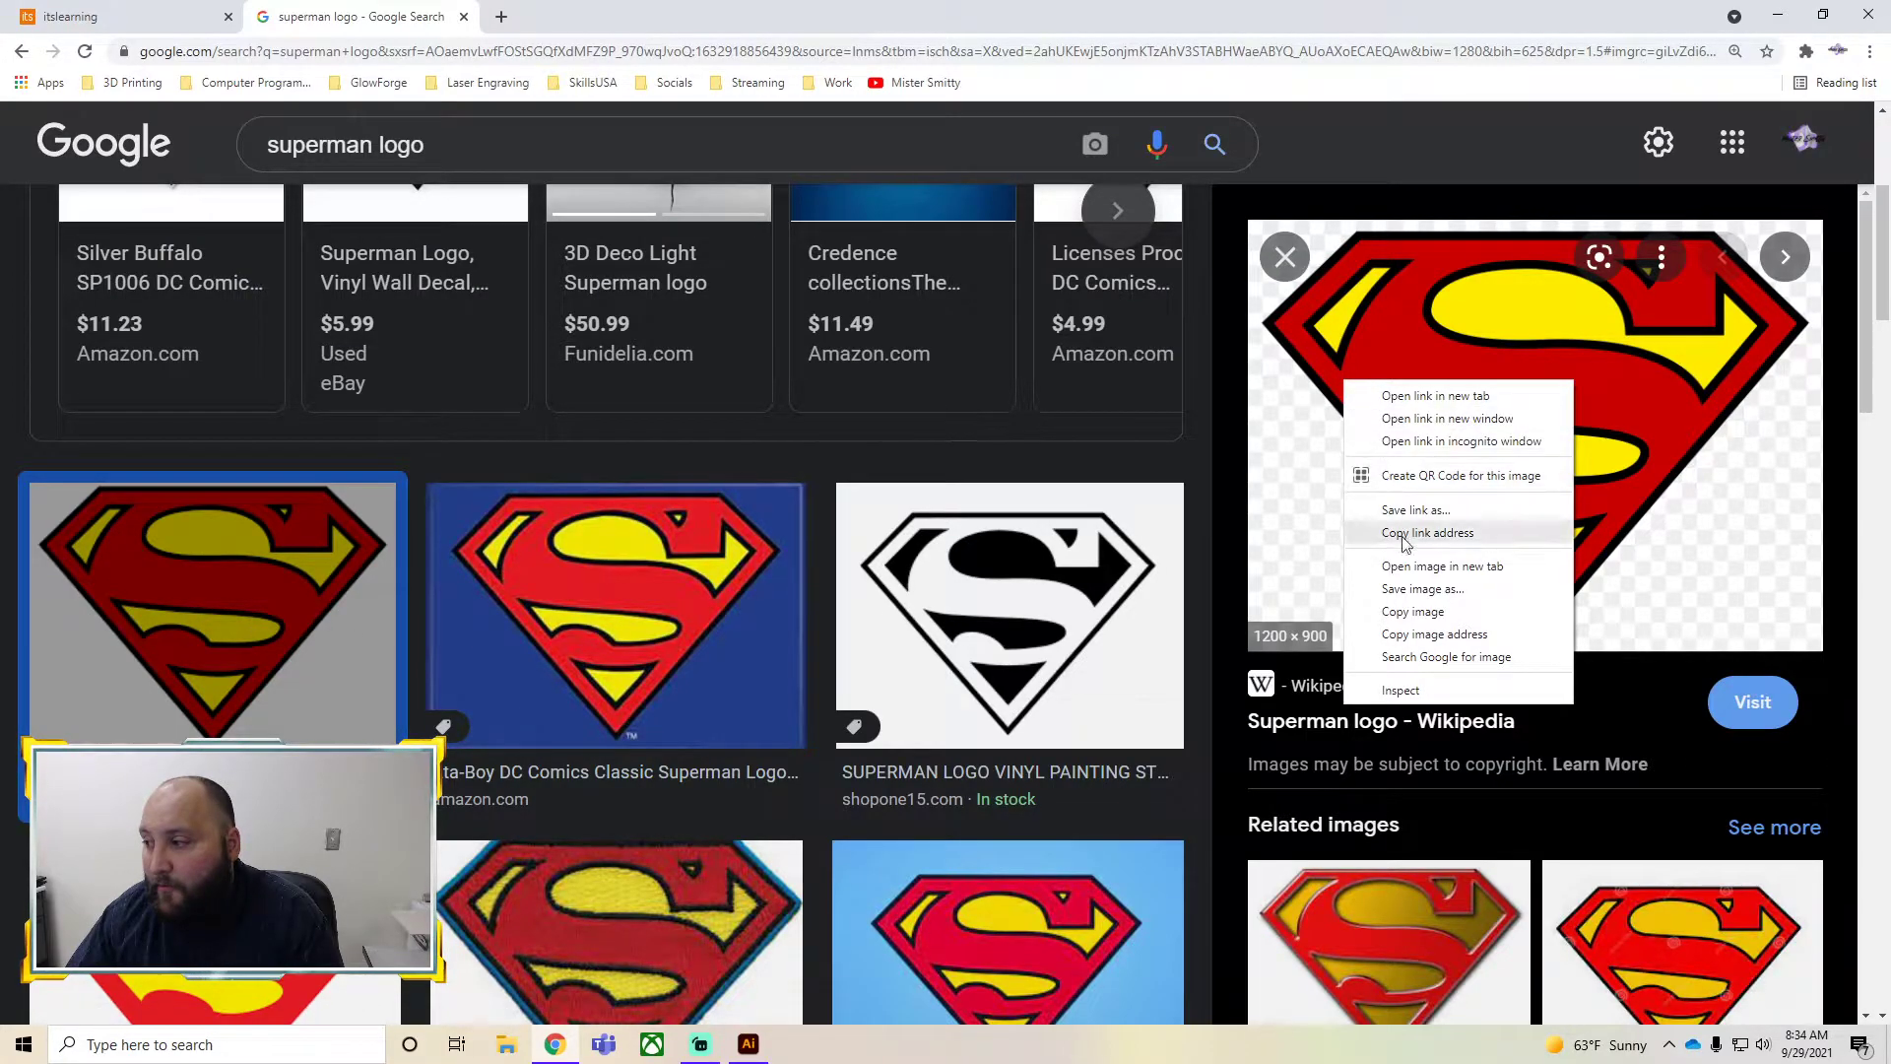
{"action": "left_click", "coordinate": [1414, 597]}
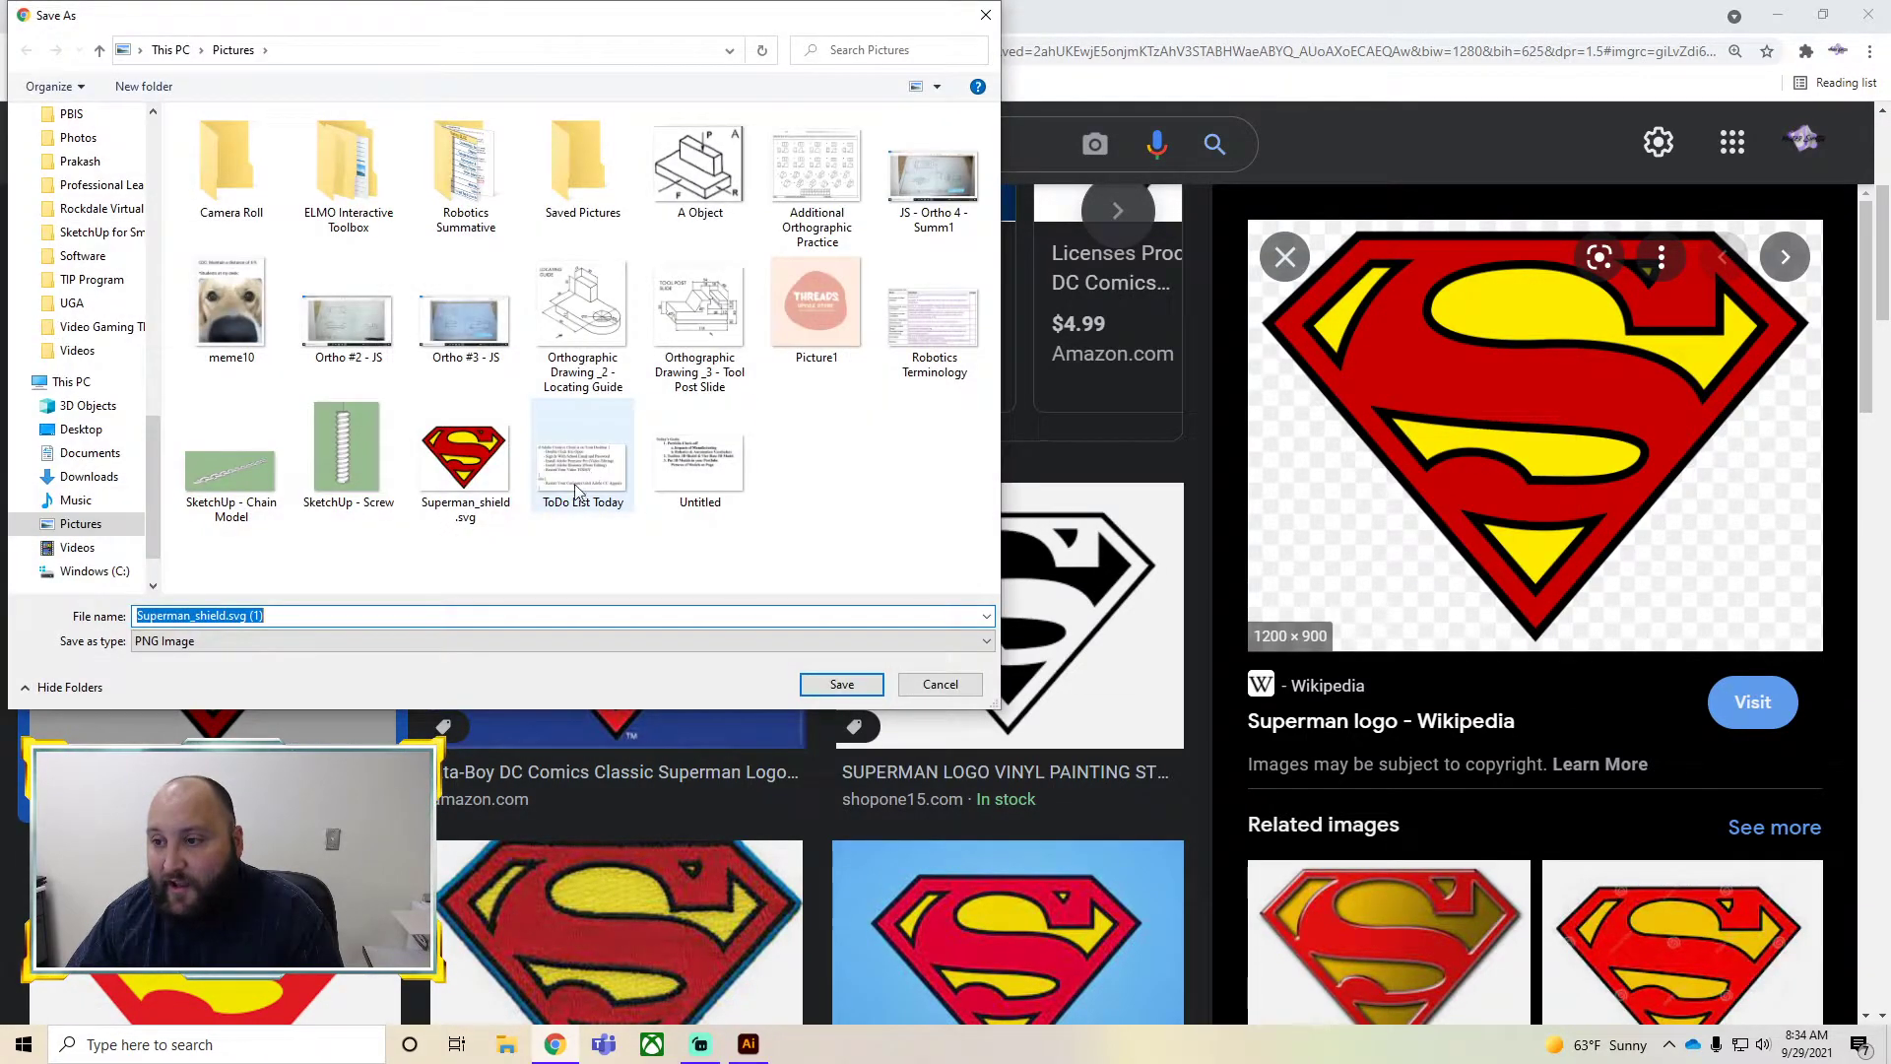
{"action": "left_click", "coordinate": [497, 482]}
{"action": "left_click", "coordinate": [853, 687]}
{"action": "left_click", "coordinate": [989, 532]}
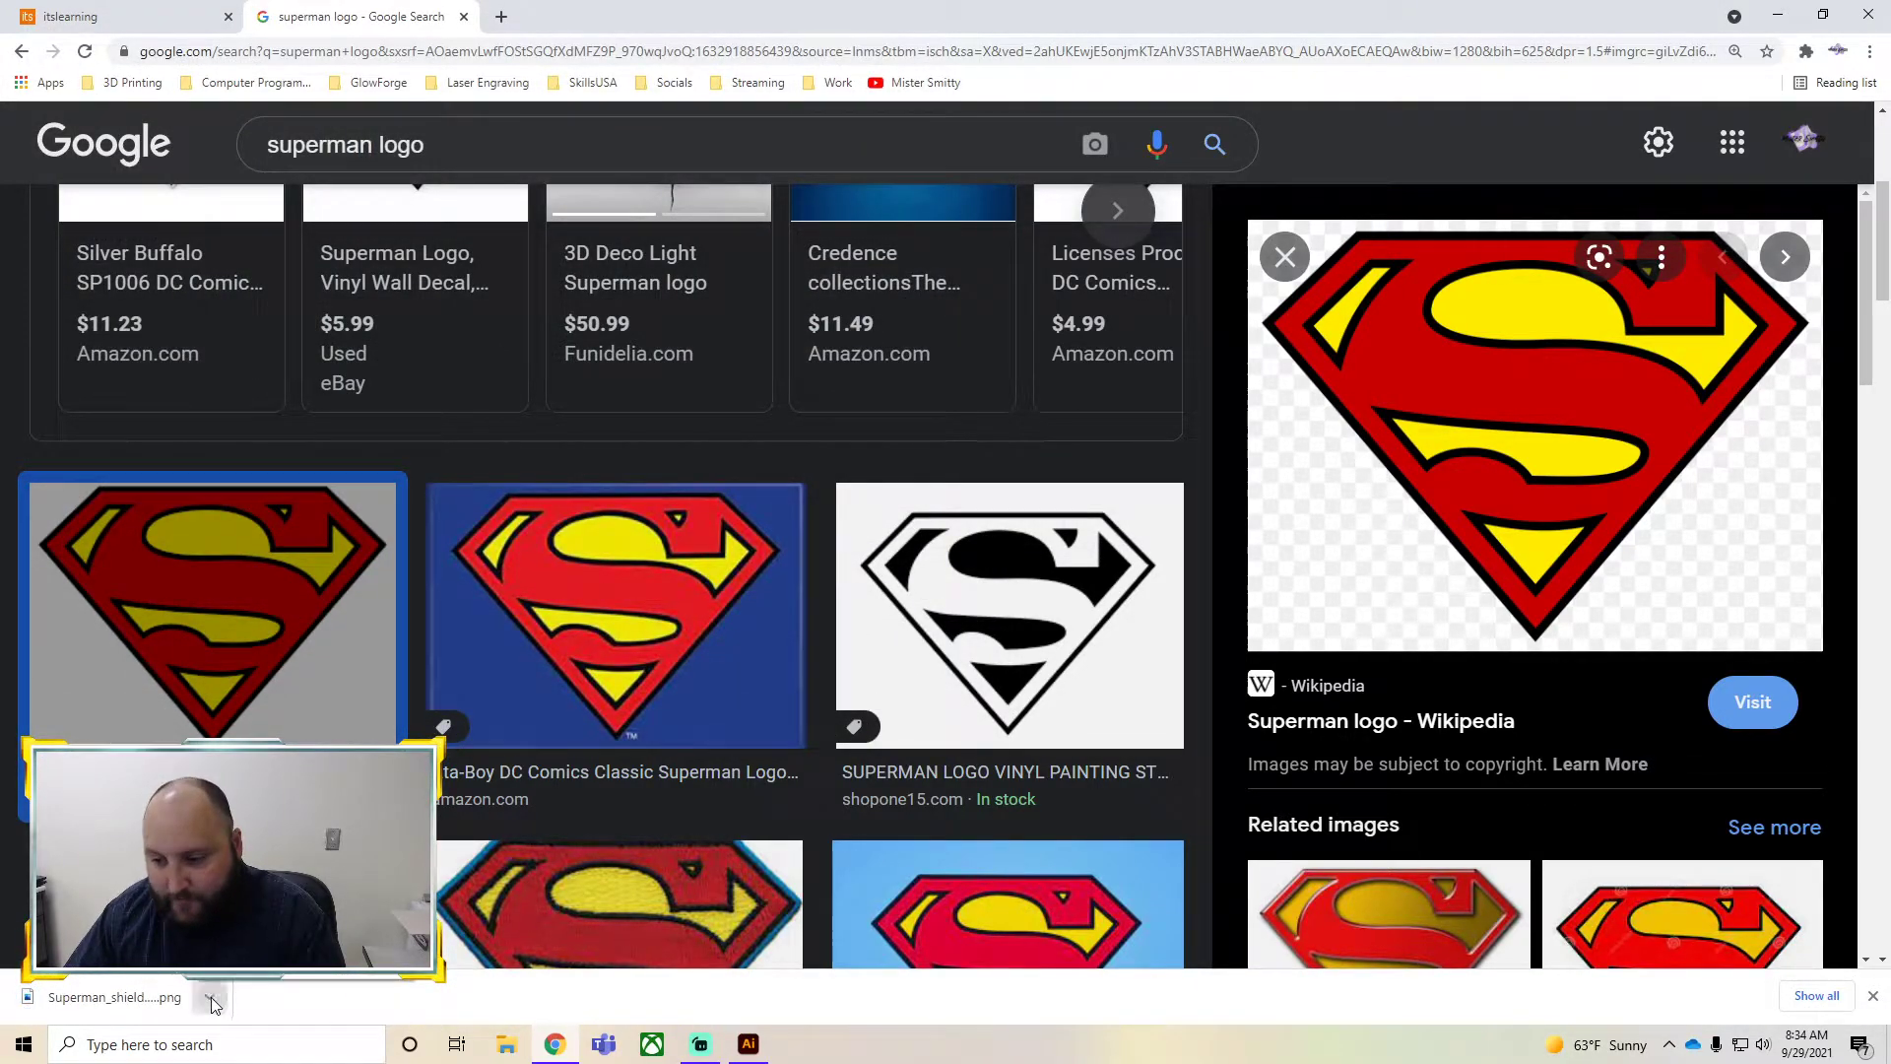
Show the downloaded Superman_shield image in its folder
{"action": "left_click", "coordinate": [210, 997]}
{"action": "left_click", "coordinate": [108, 916]}
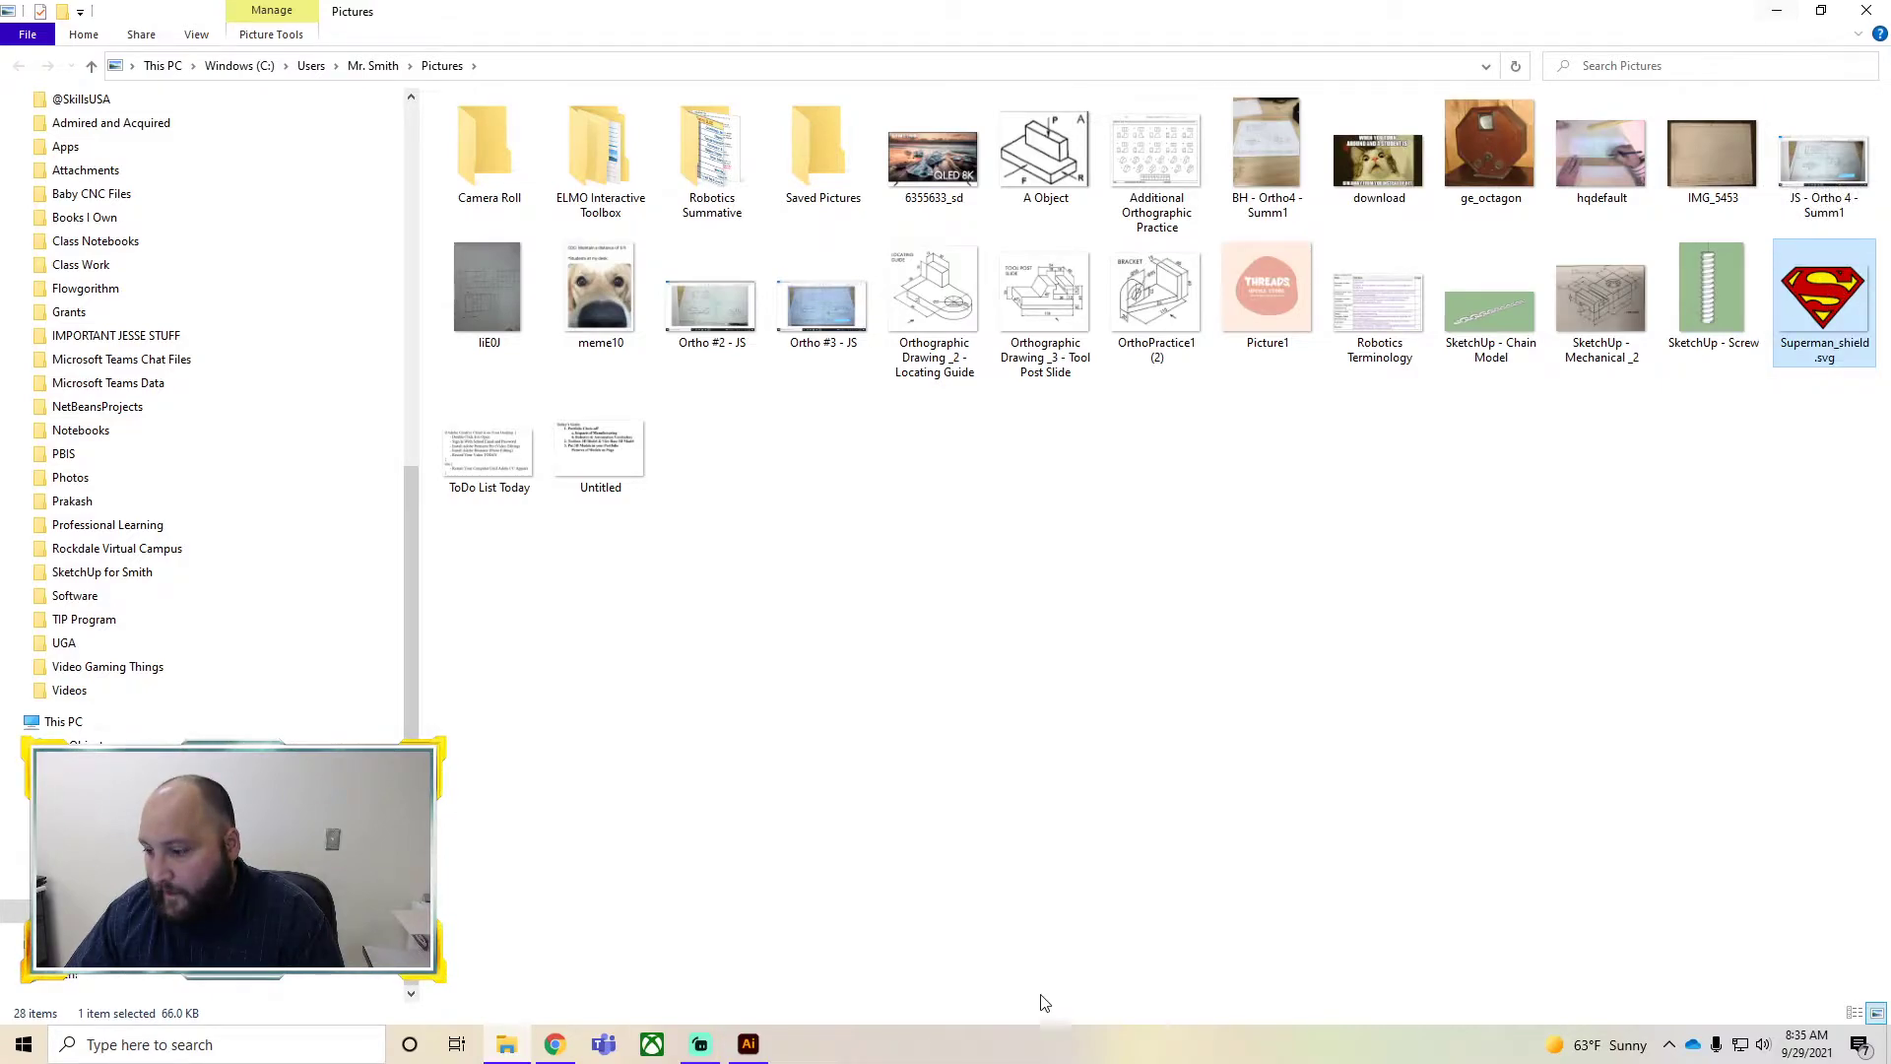
Drag the Superman_shield image from the Pictures folder onto the GlowForge File artboard in Illustrator
{"action": "left_click", "coordinate": [747, 1044]}
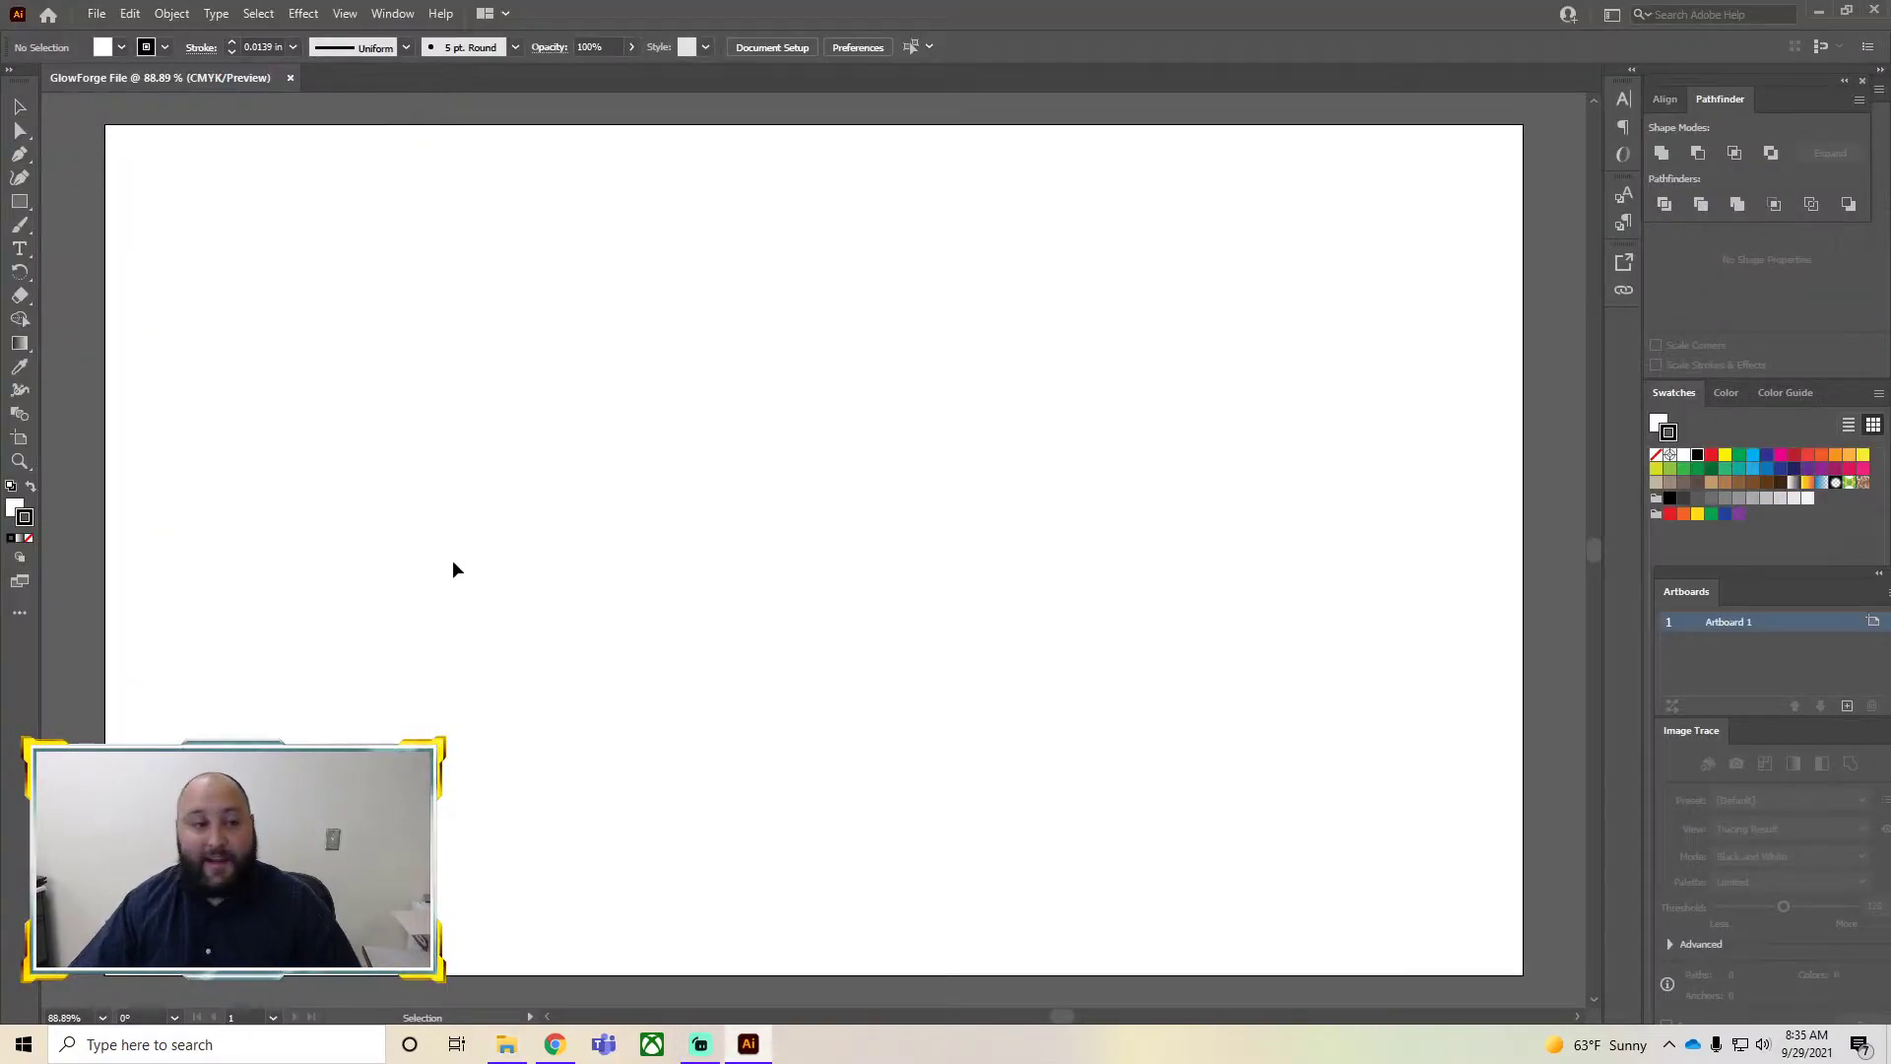
{"action": "key", "text": "alt+Tab"}
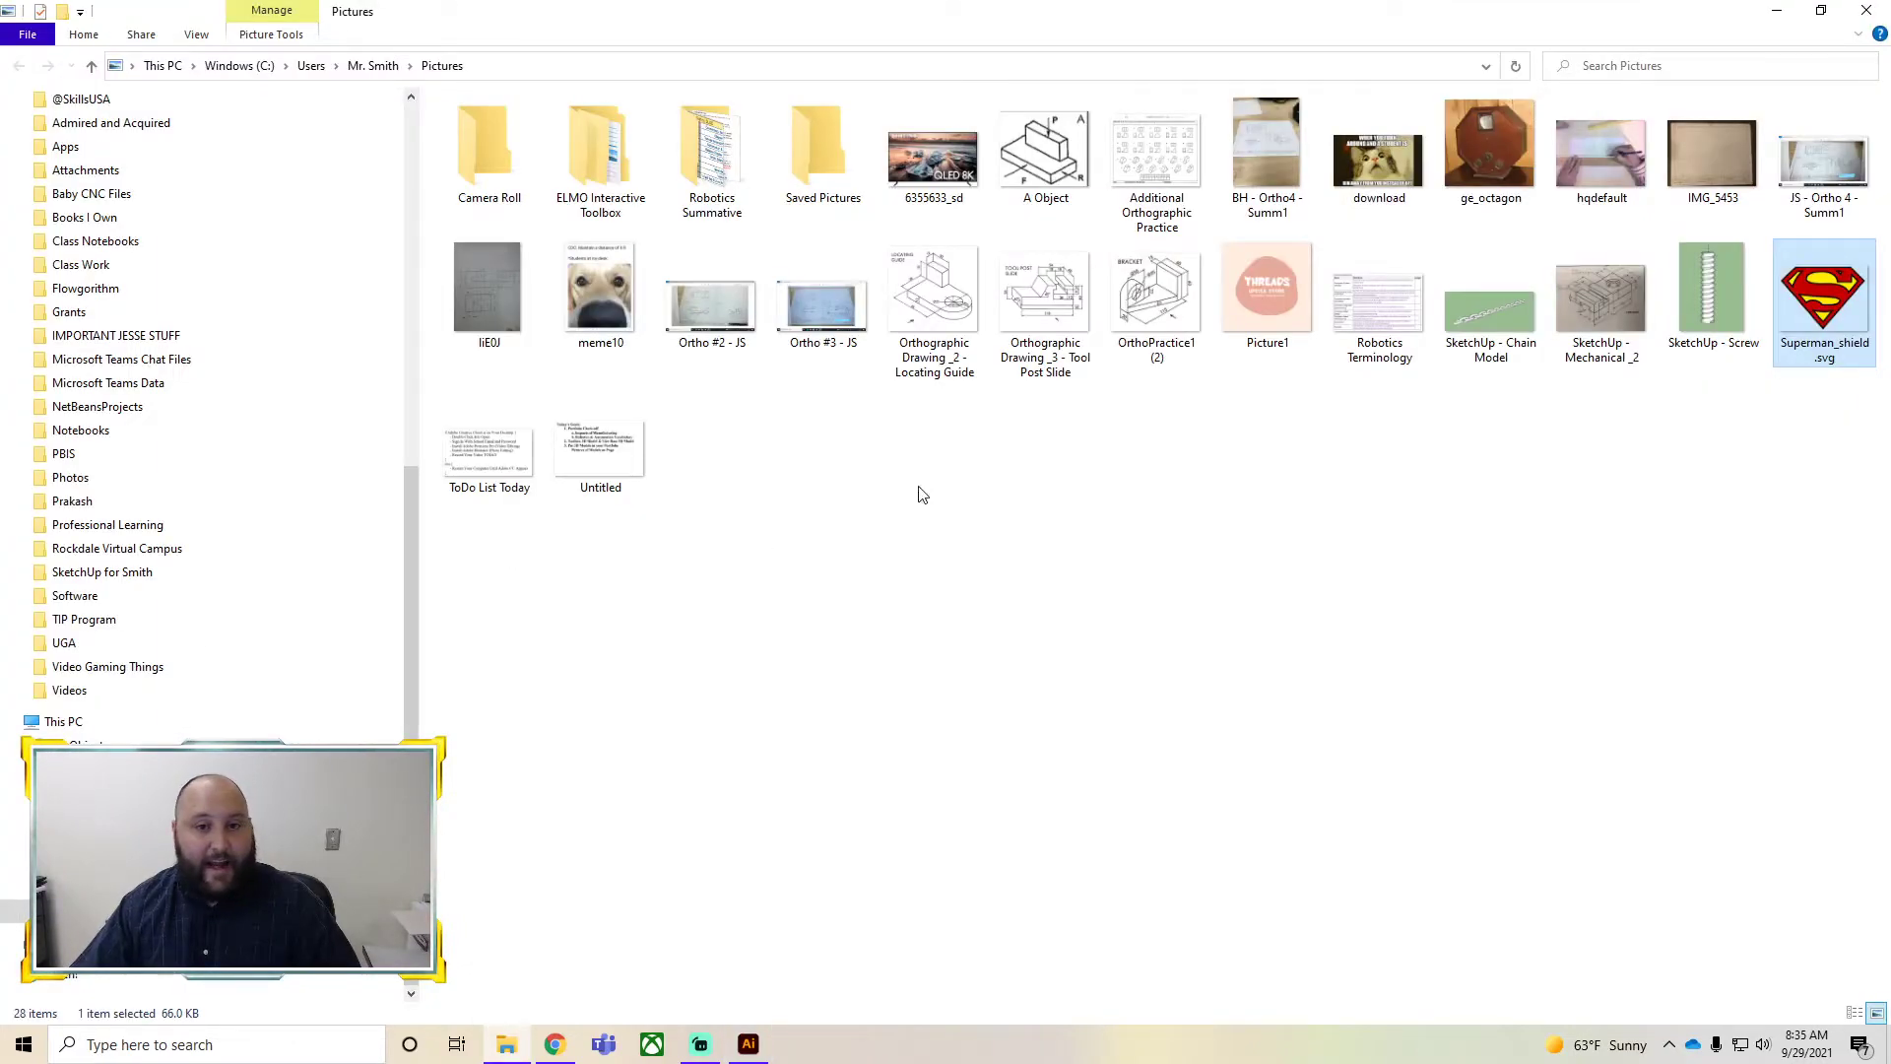
{"action": "left_click_drag", "start_coordinate": [1864, 295], "coordinate": [663, 456]}
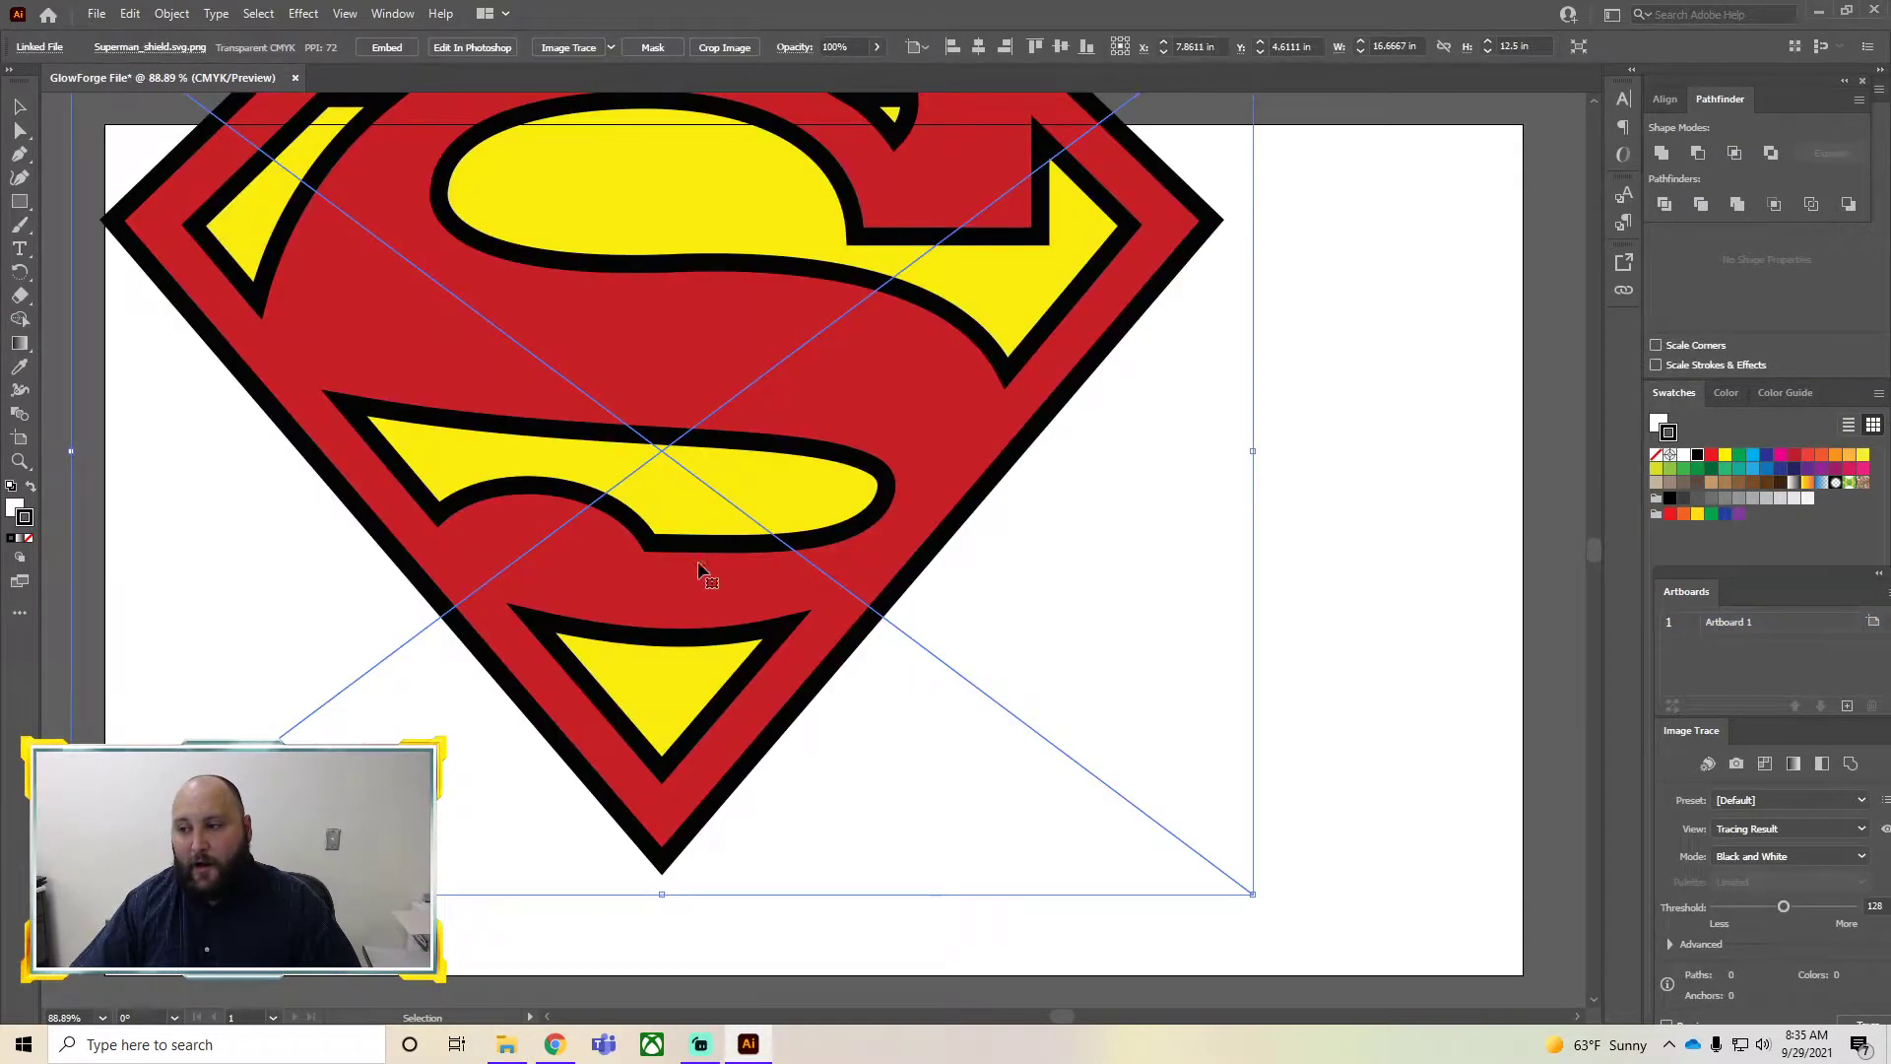
Replace the placed logo by copying the Superman_shield file from the Pictures folder and pasting it onto the artboard
{"action": "left_click_drag", "start_coordinate": [596, 343], "coordinate": [734, 448]}
{"action": "key", "text": "Delete"}
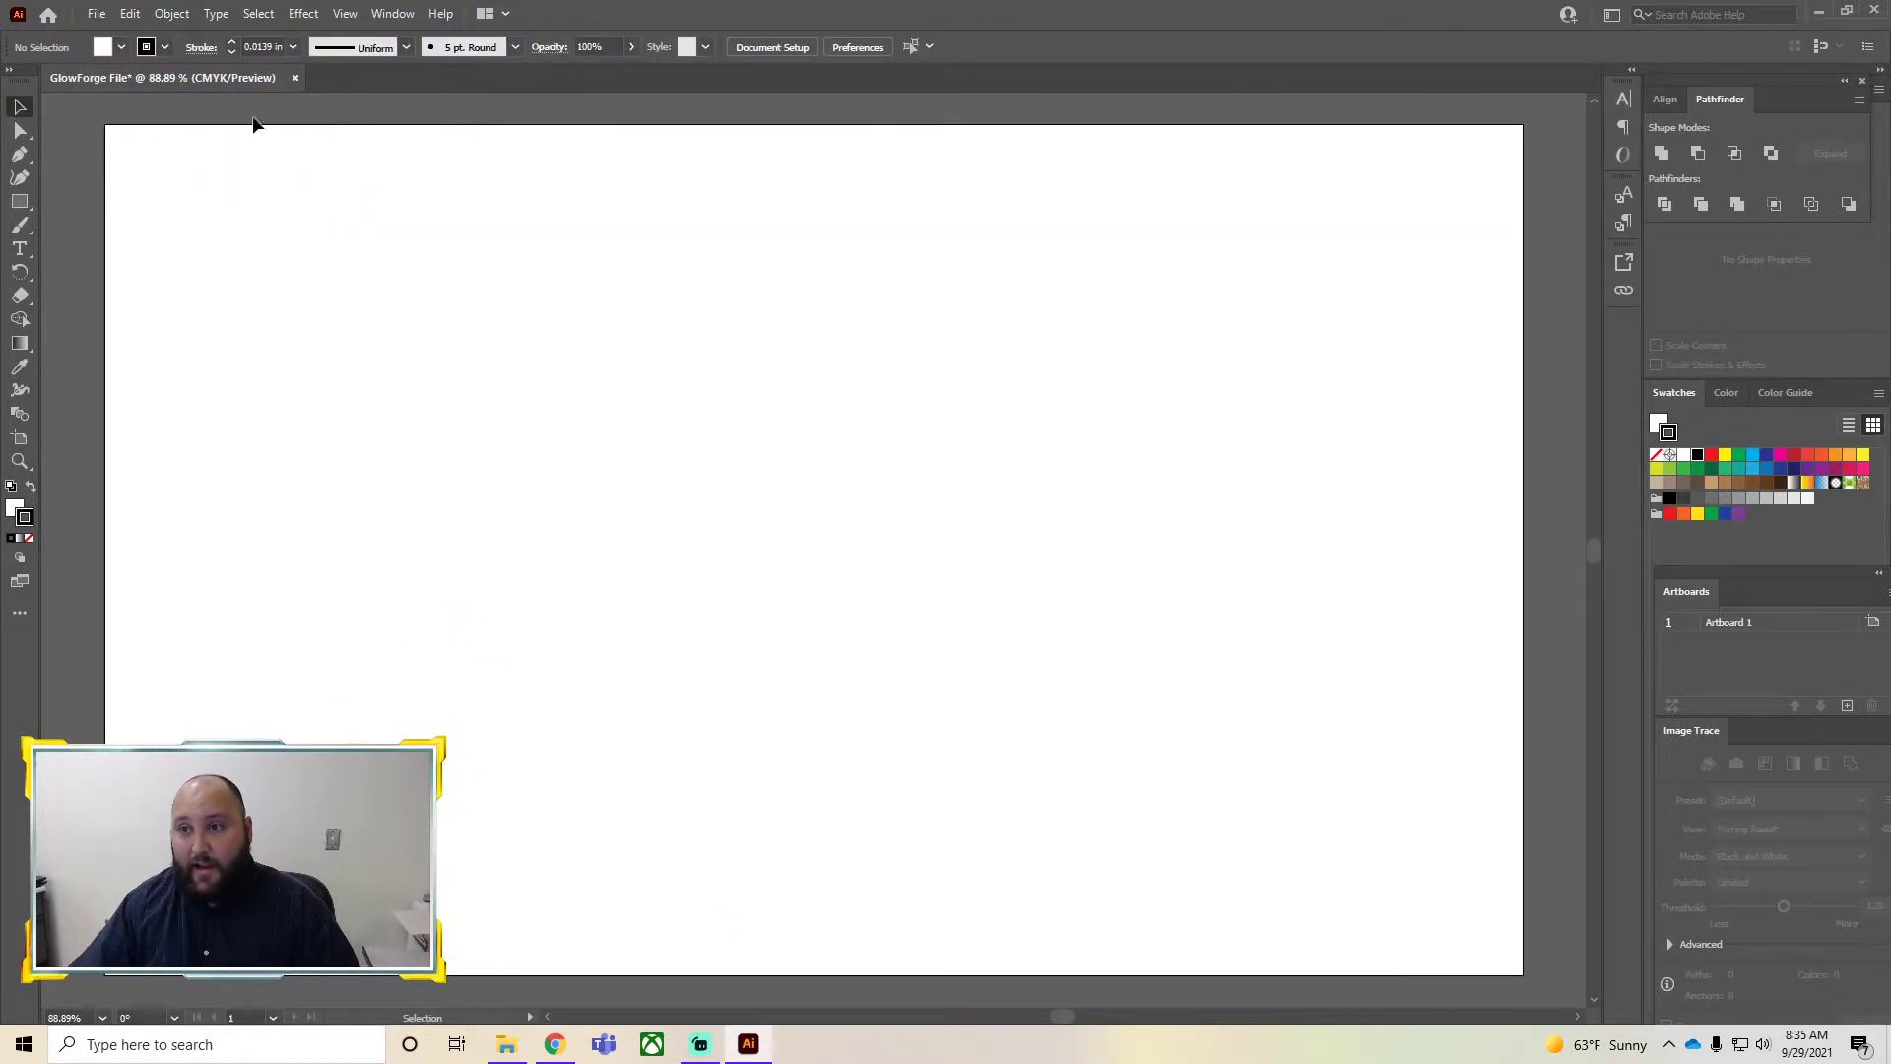
{"action": "key", "text": "alt+Tab"}
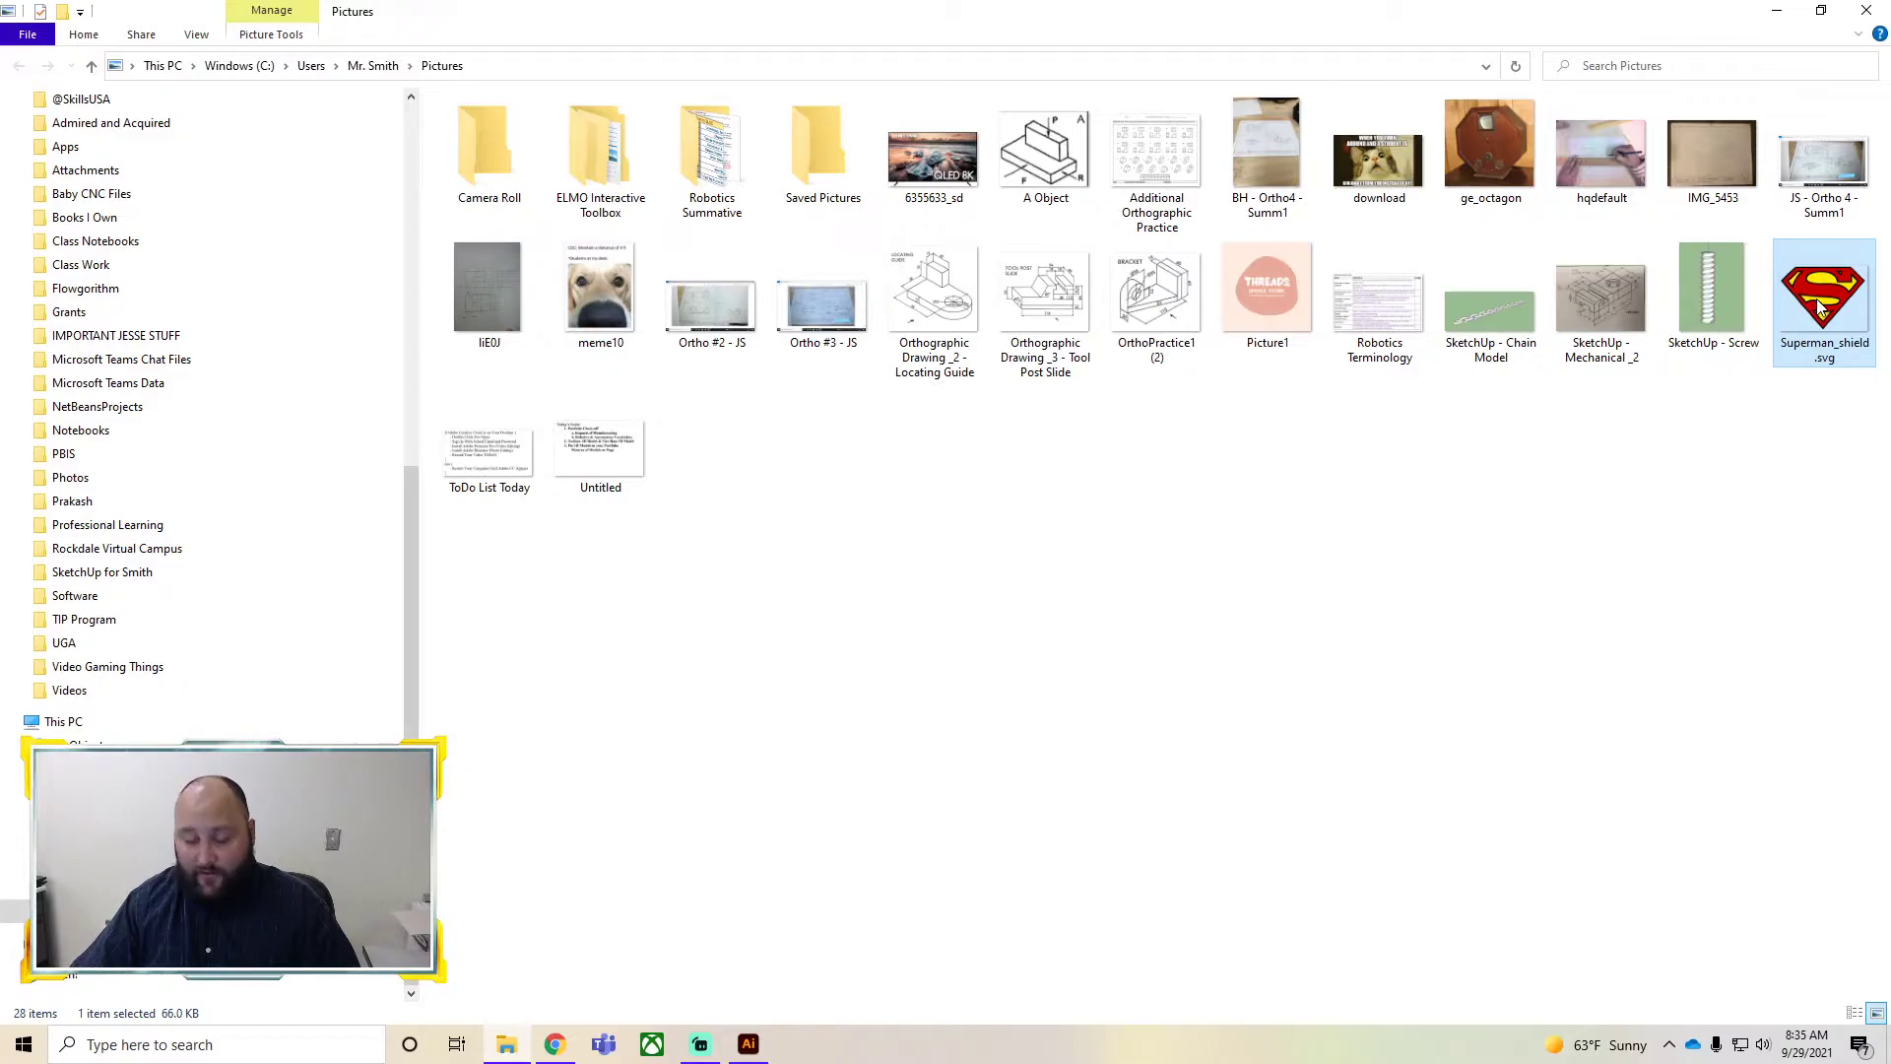
{"action": "double_click", "coordinate": [1845, 327]}
{"action": "right_click", "coordinate": [1844, 327]}
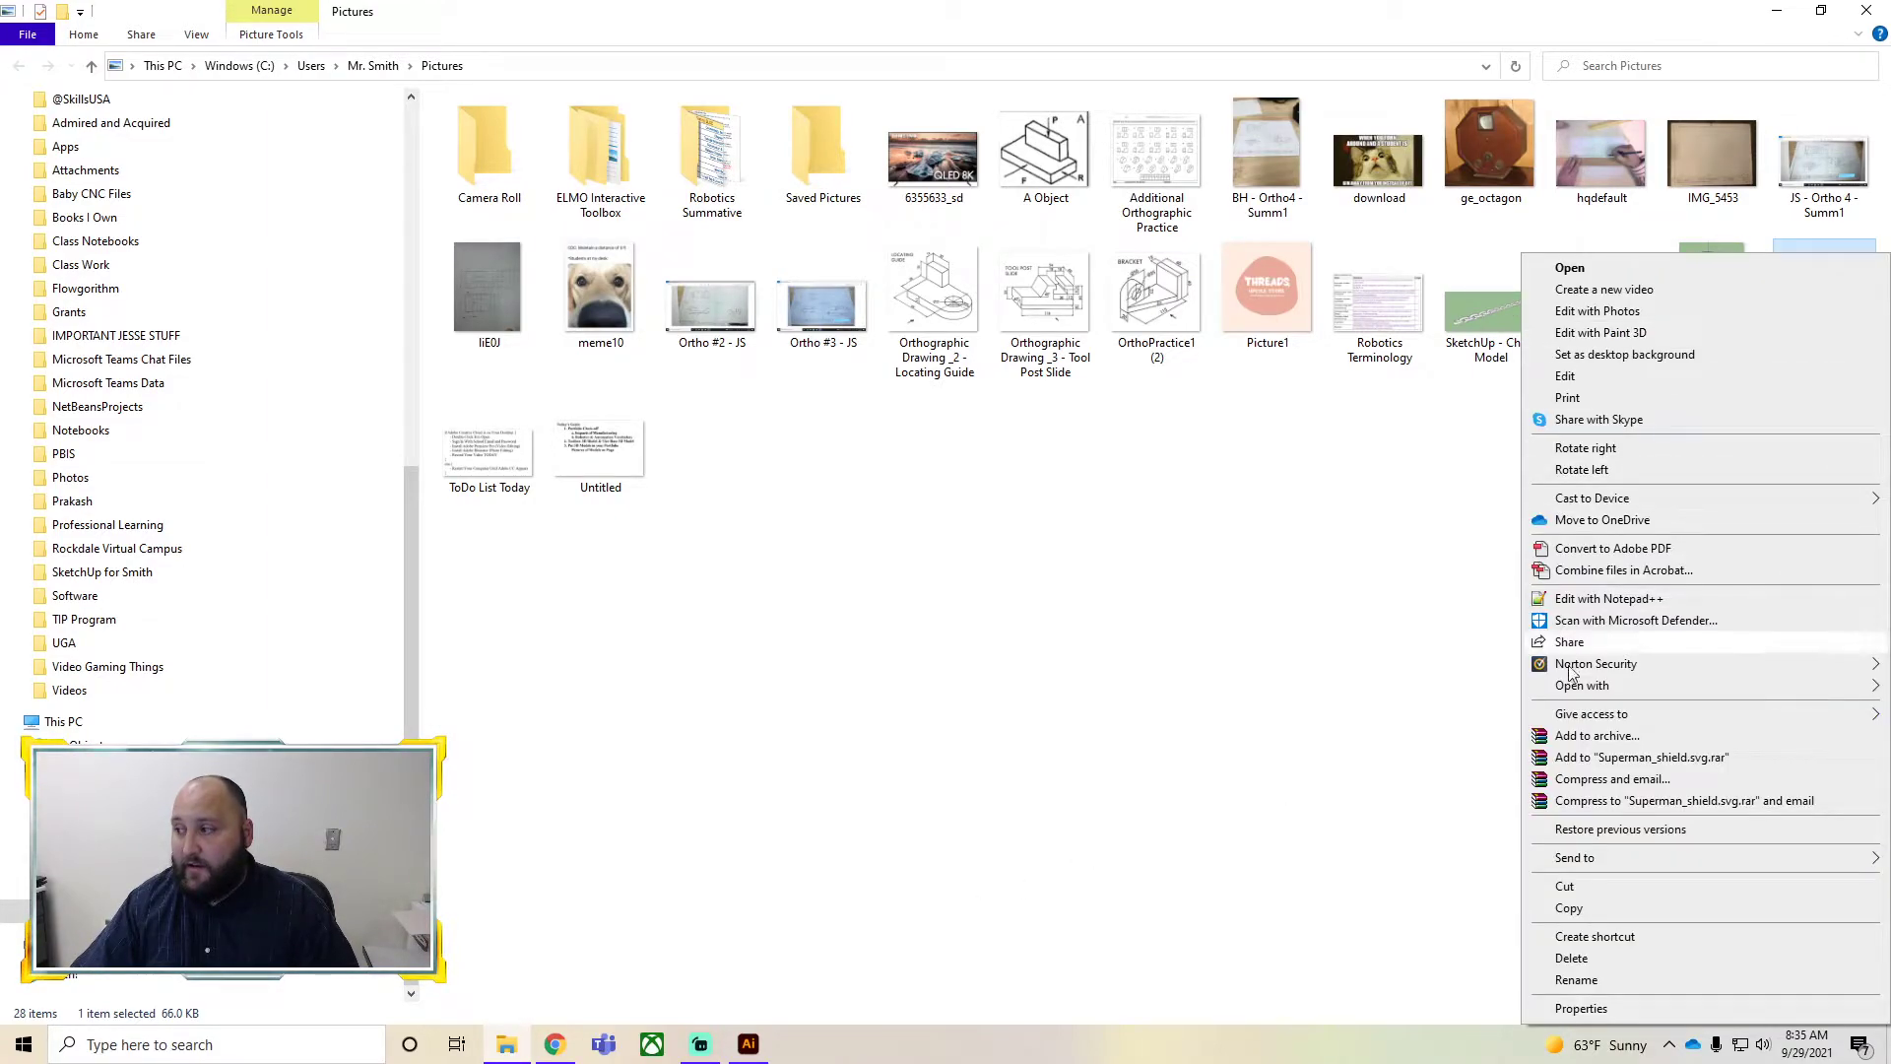
{"action": "left_click", "coordinate": [1569, 907]}
{"action": "left_click", "coordinate": [748, 1044]}
{"action": "right_click", "coordinate": [705, 437]}
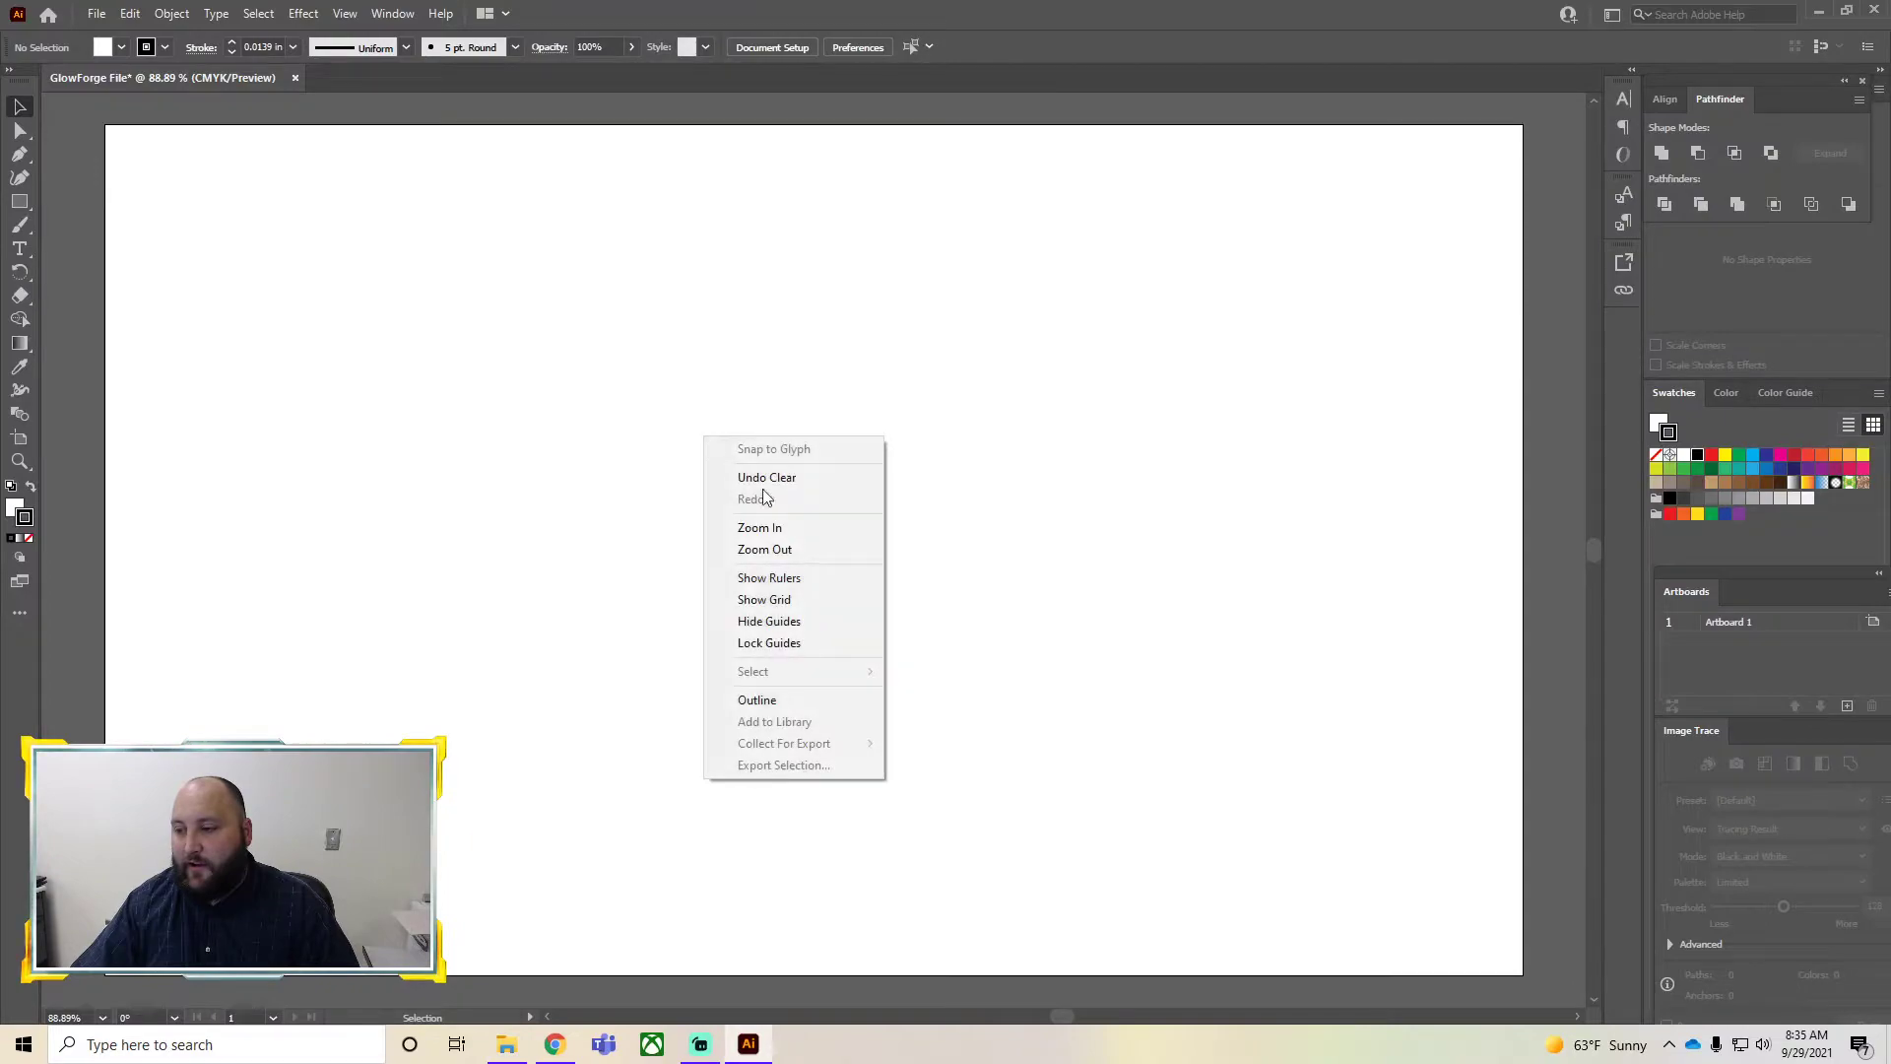
{"action": "left_click", "coordinate": [328, 524]}
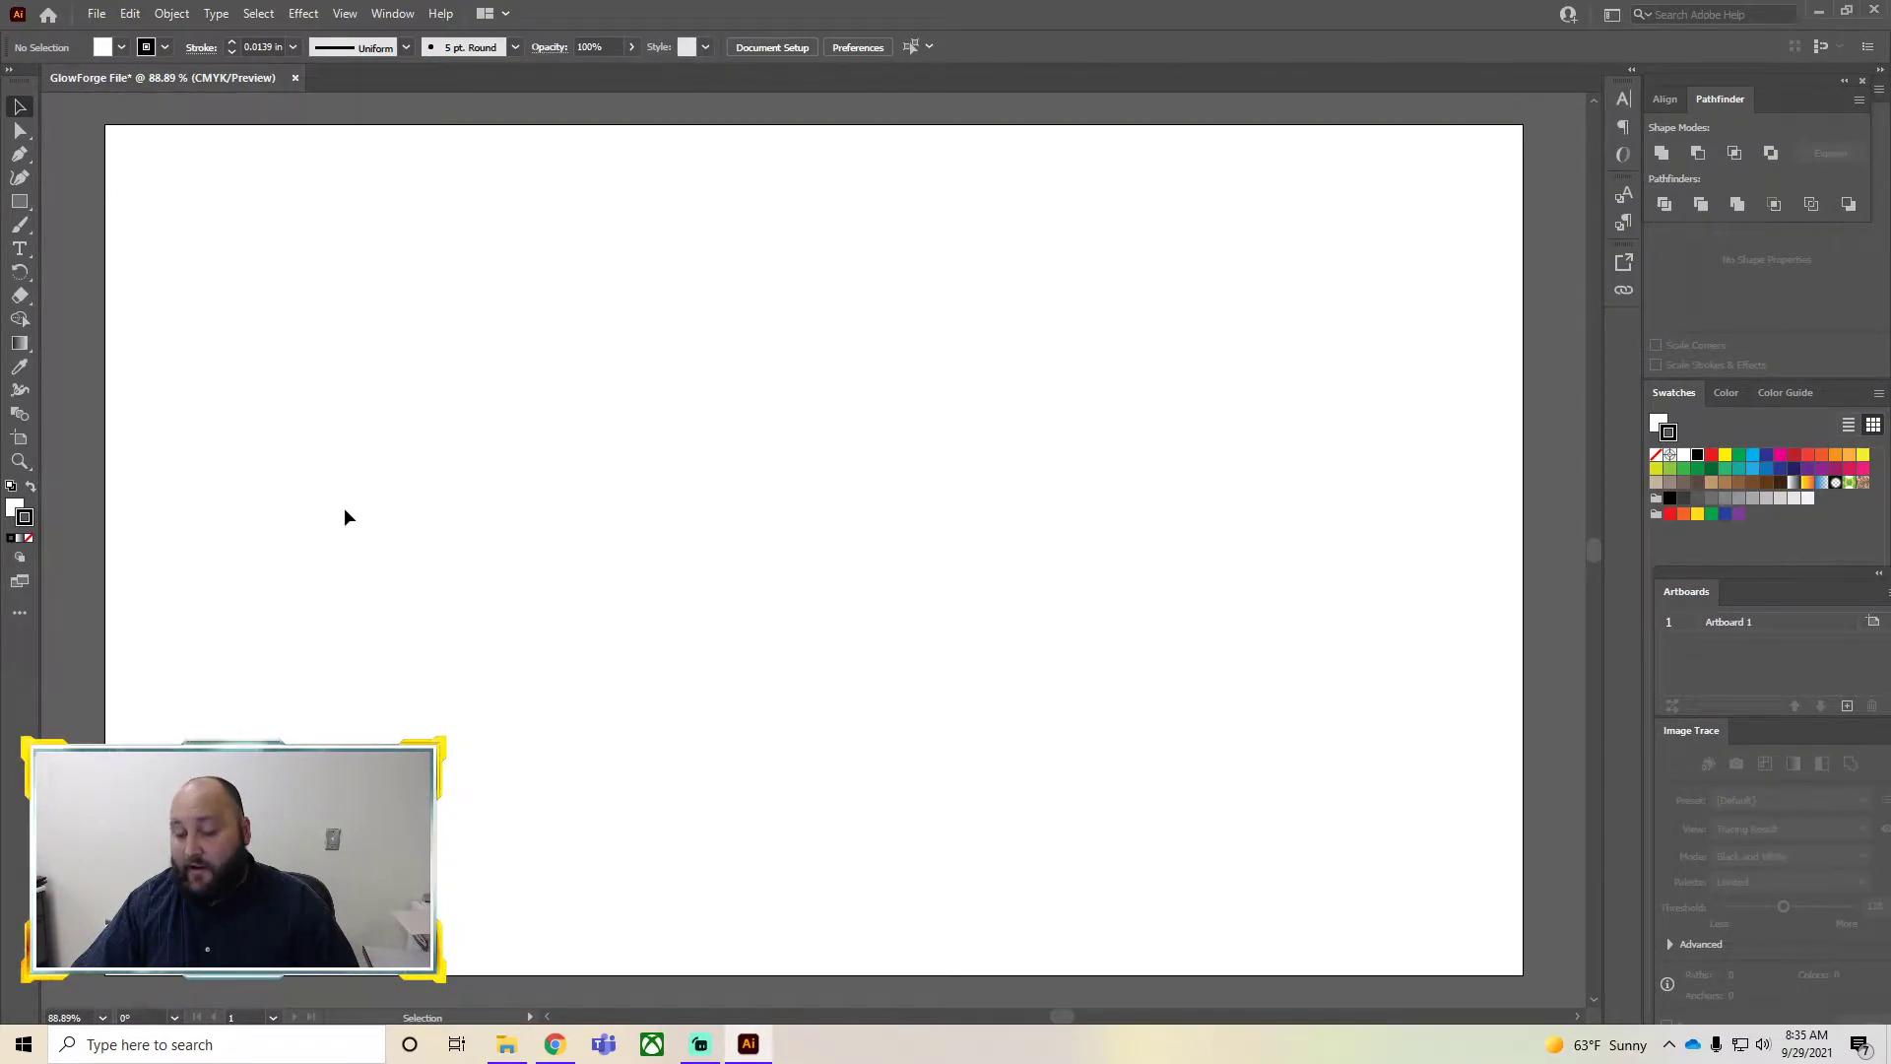
{"action": "key", "text": "ctrl+v"}
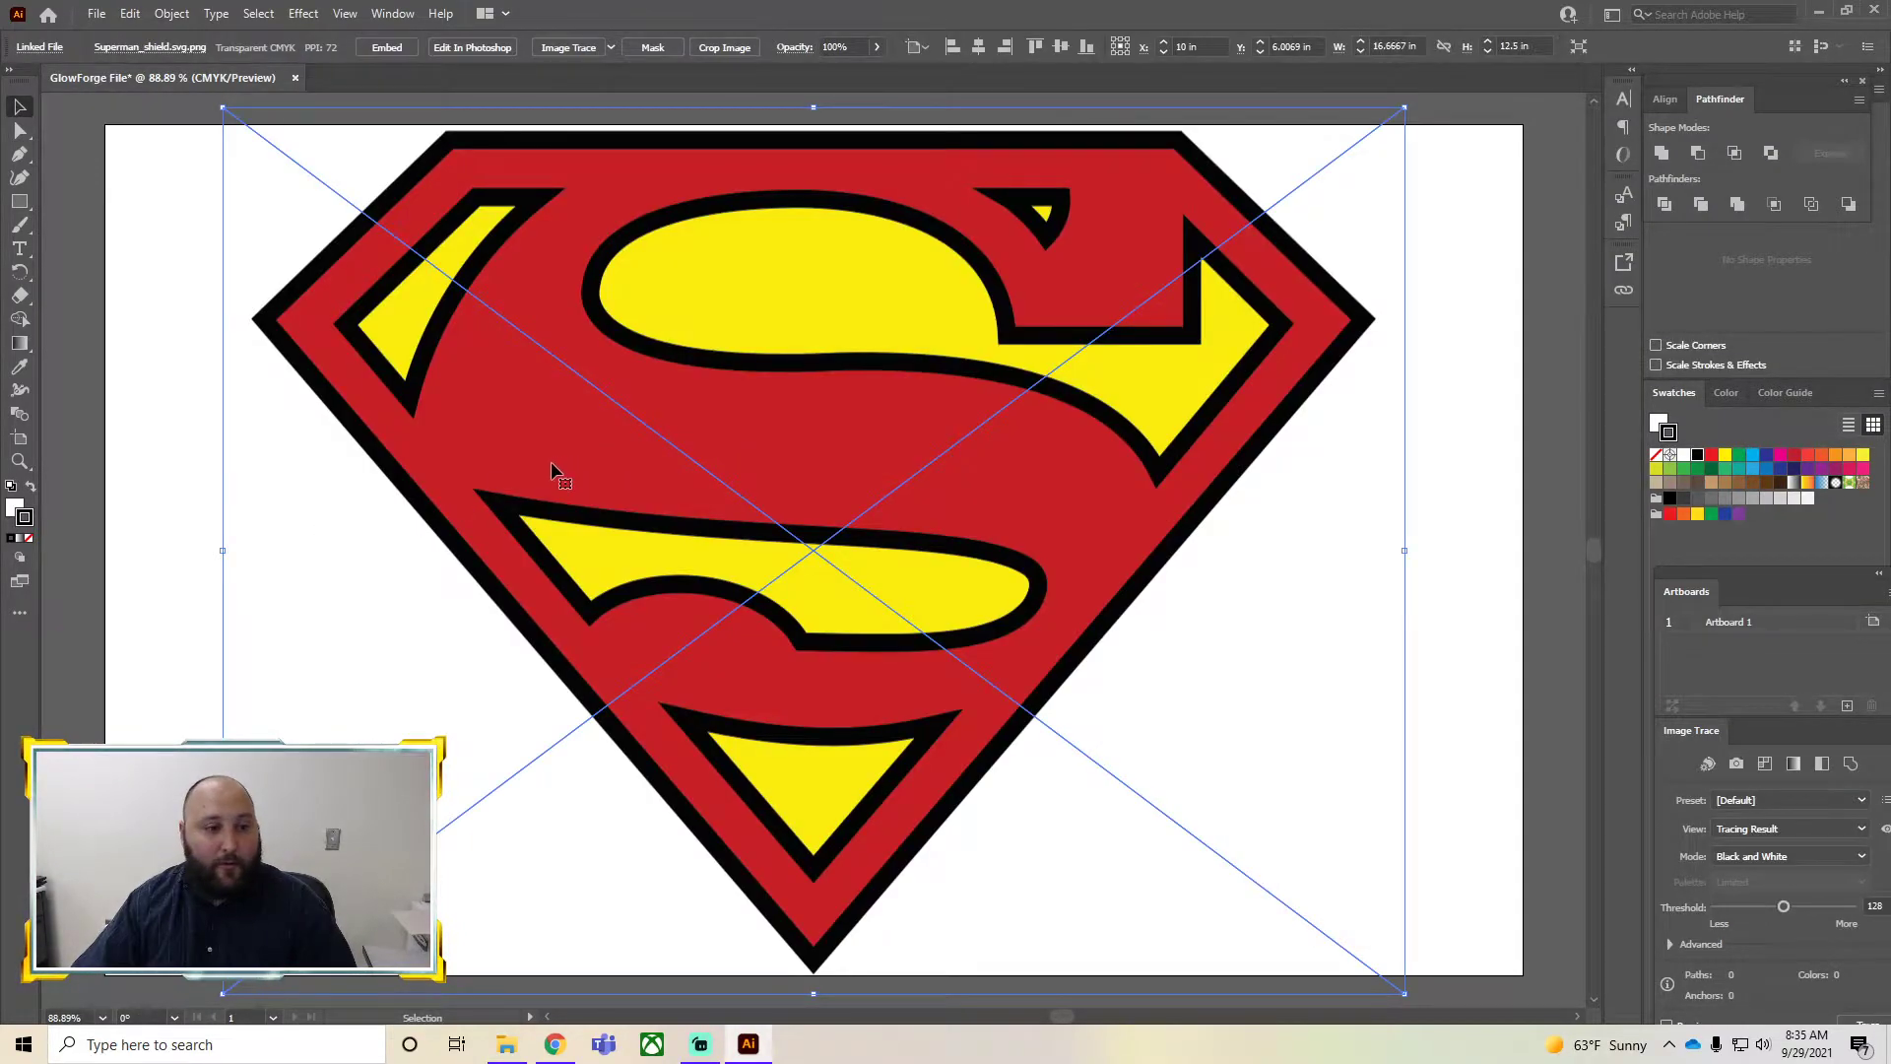
Delete the pasted logo and paste it onto the artboard again
{"action": "left_click", "coordinate": [119, 16]}
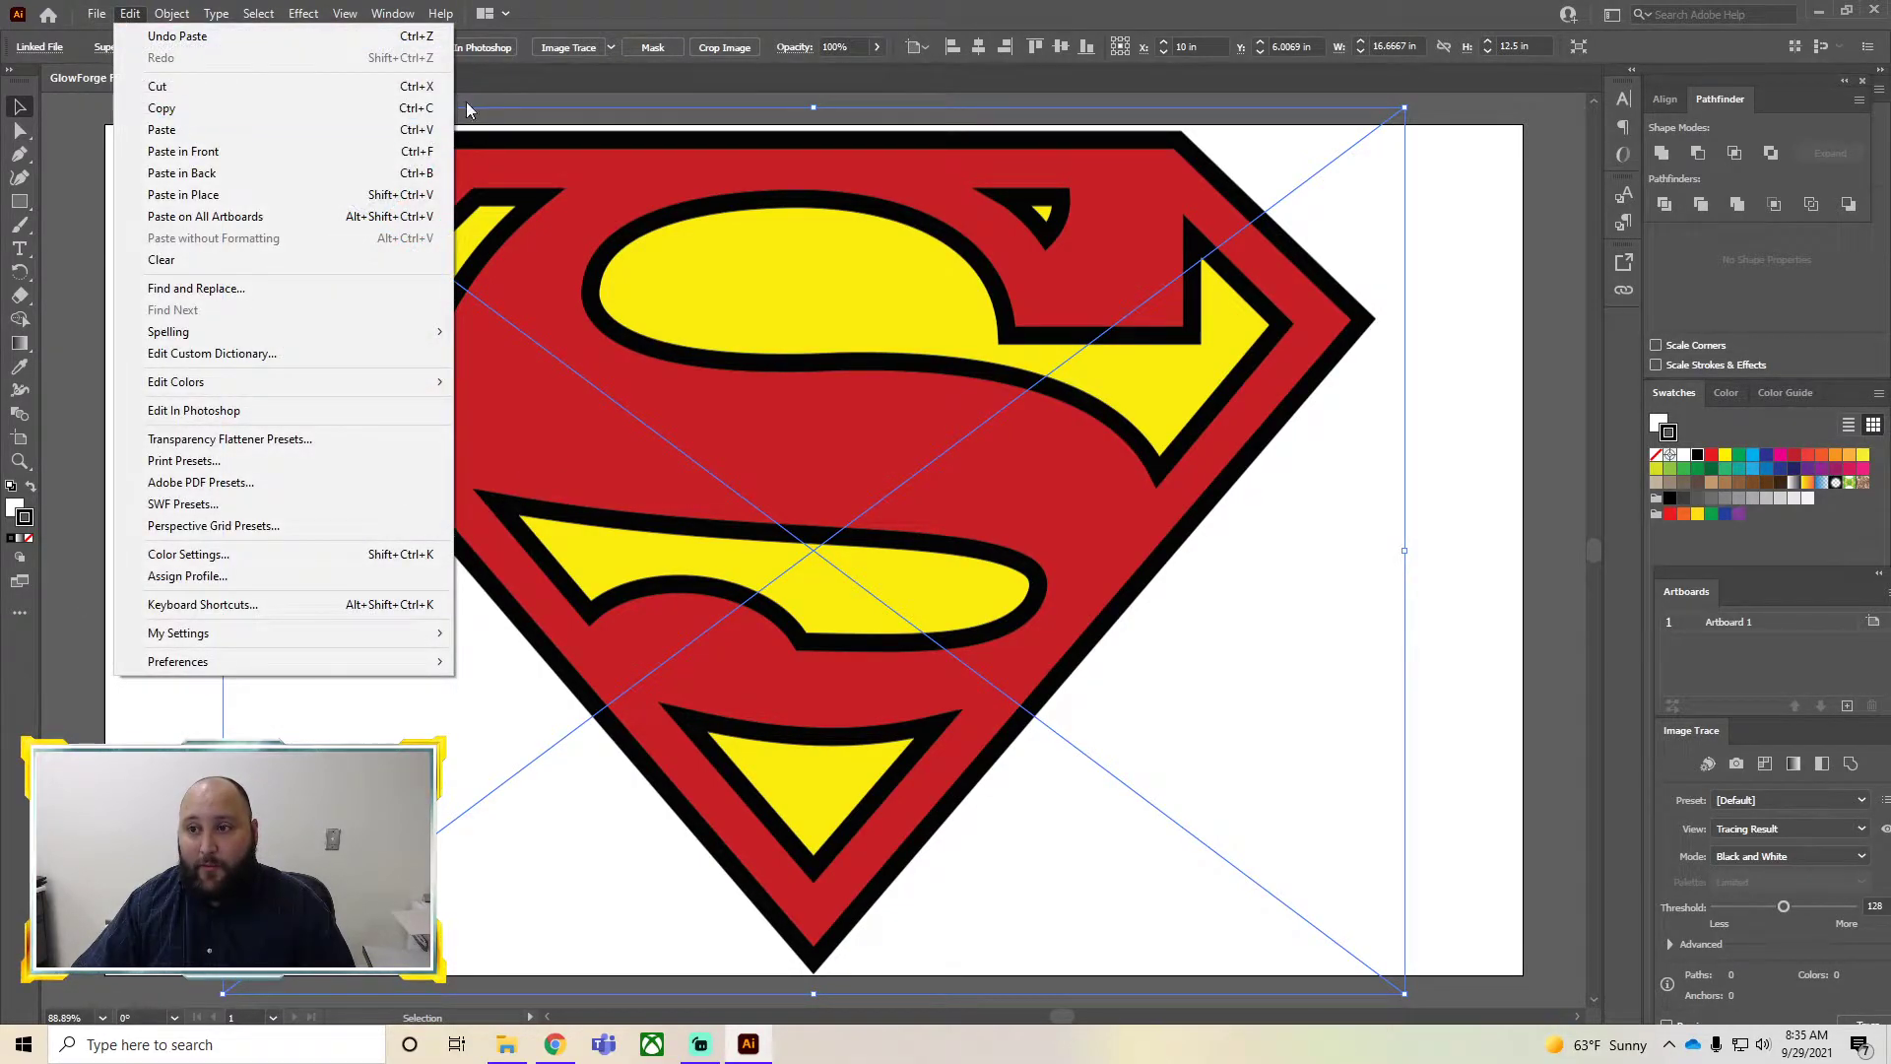
{"action": "left_click", "coordinate": [658, 136]}
{"action": "key", "text": "Delete"}
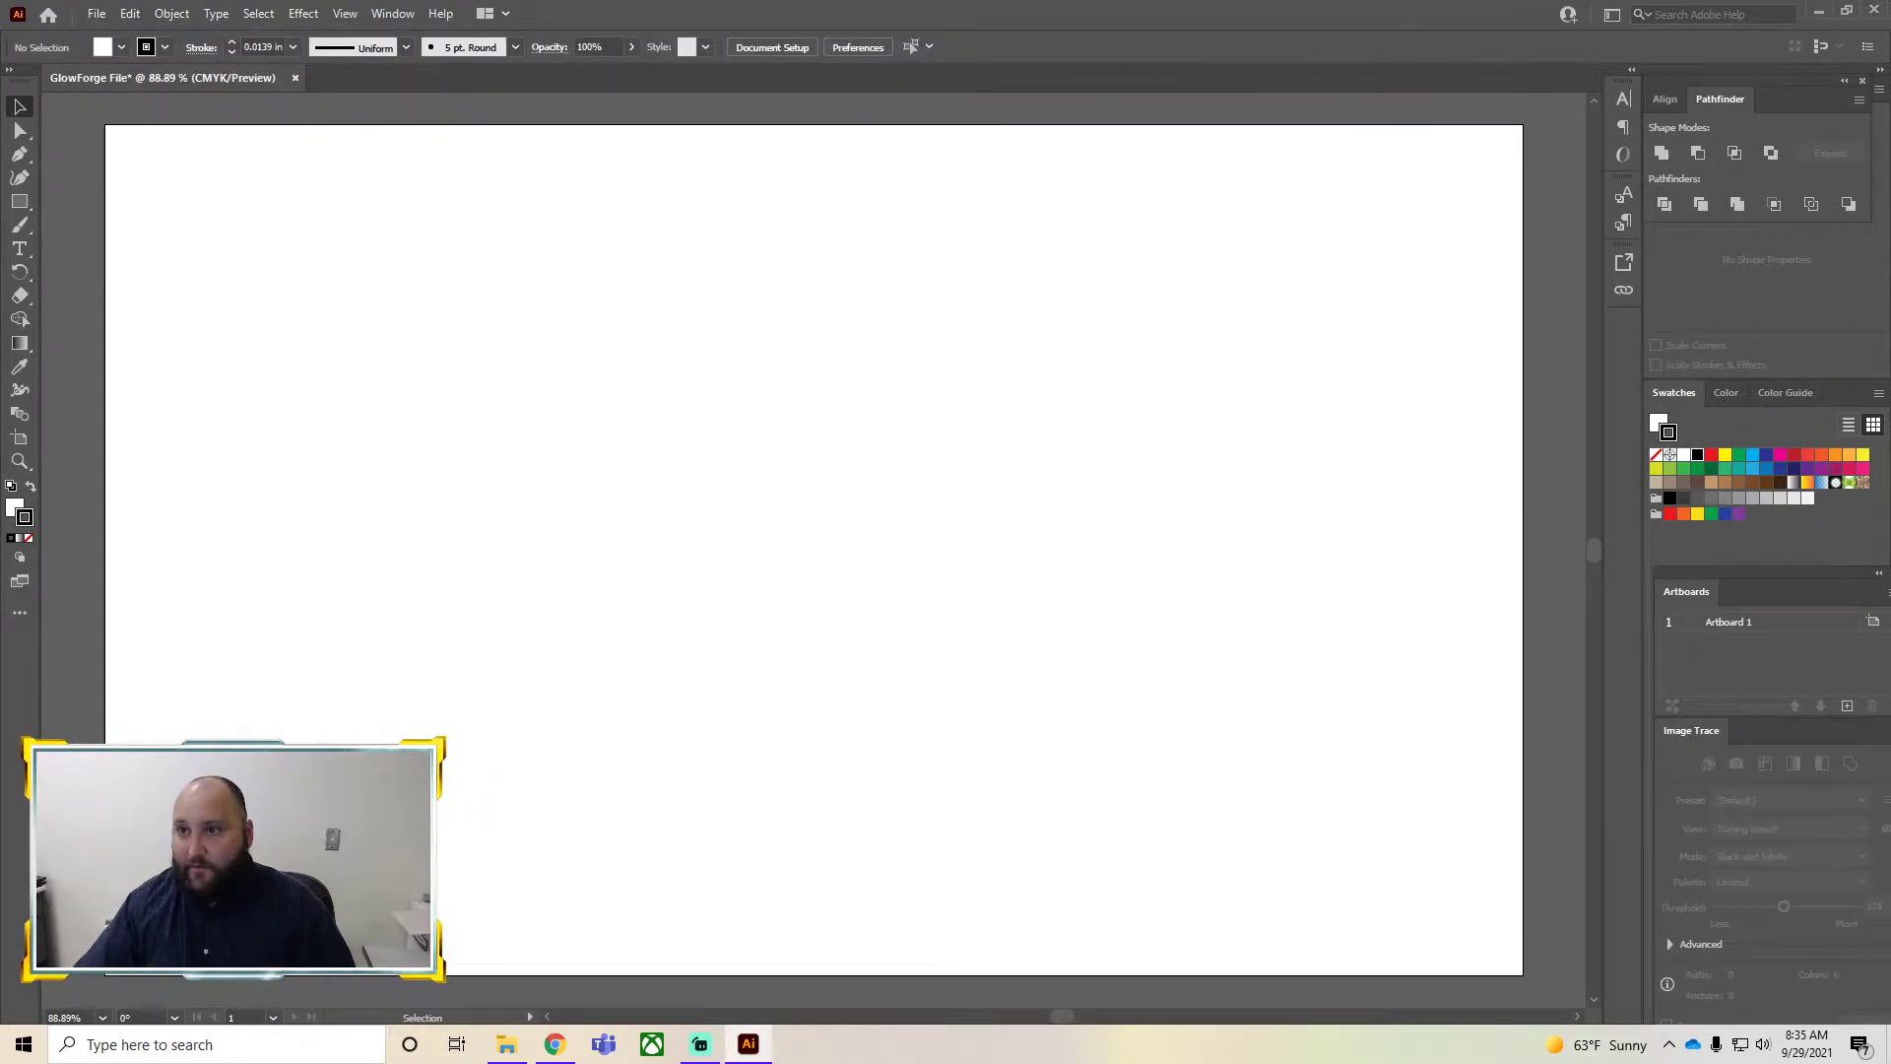
{"action": "left_click", "coordinate": [122, 14]}
{"action": "left_click", "coordinate": [158, 127]}
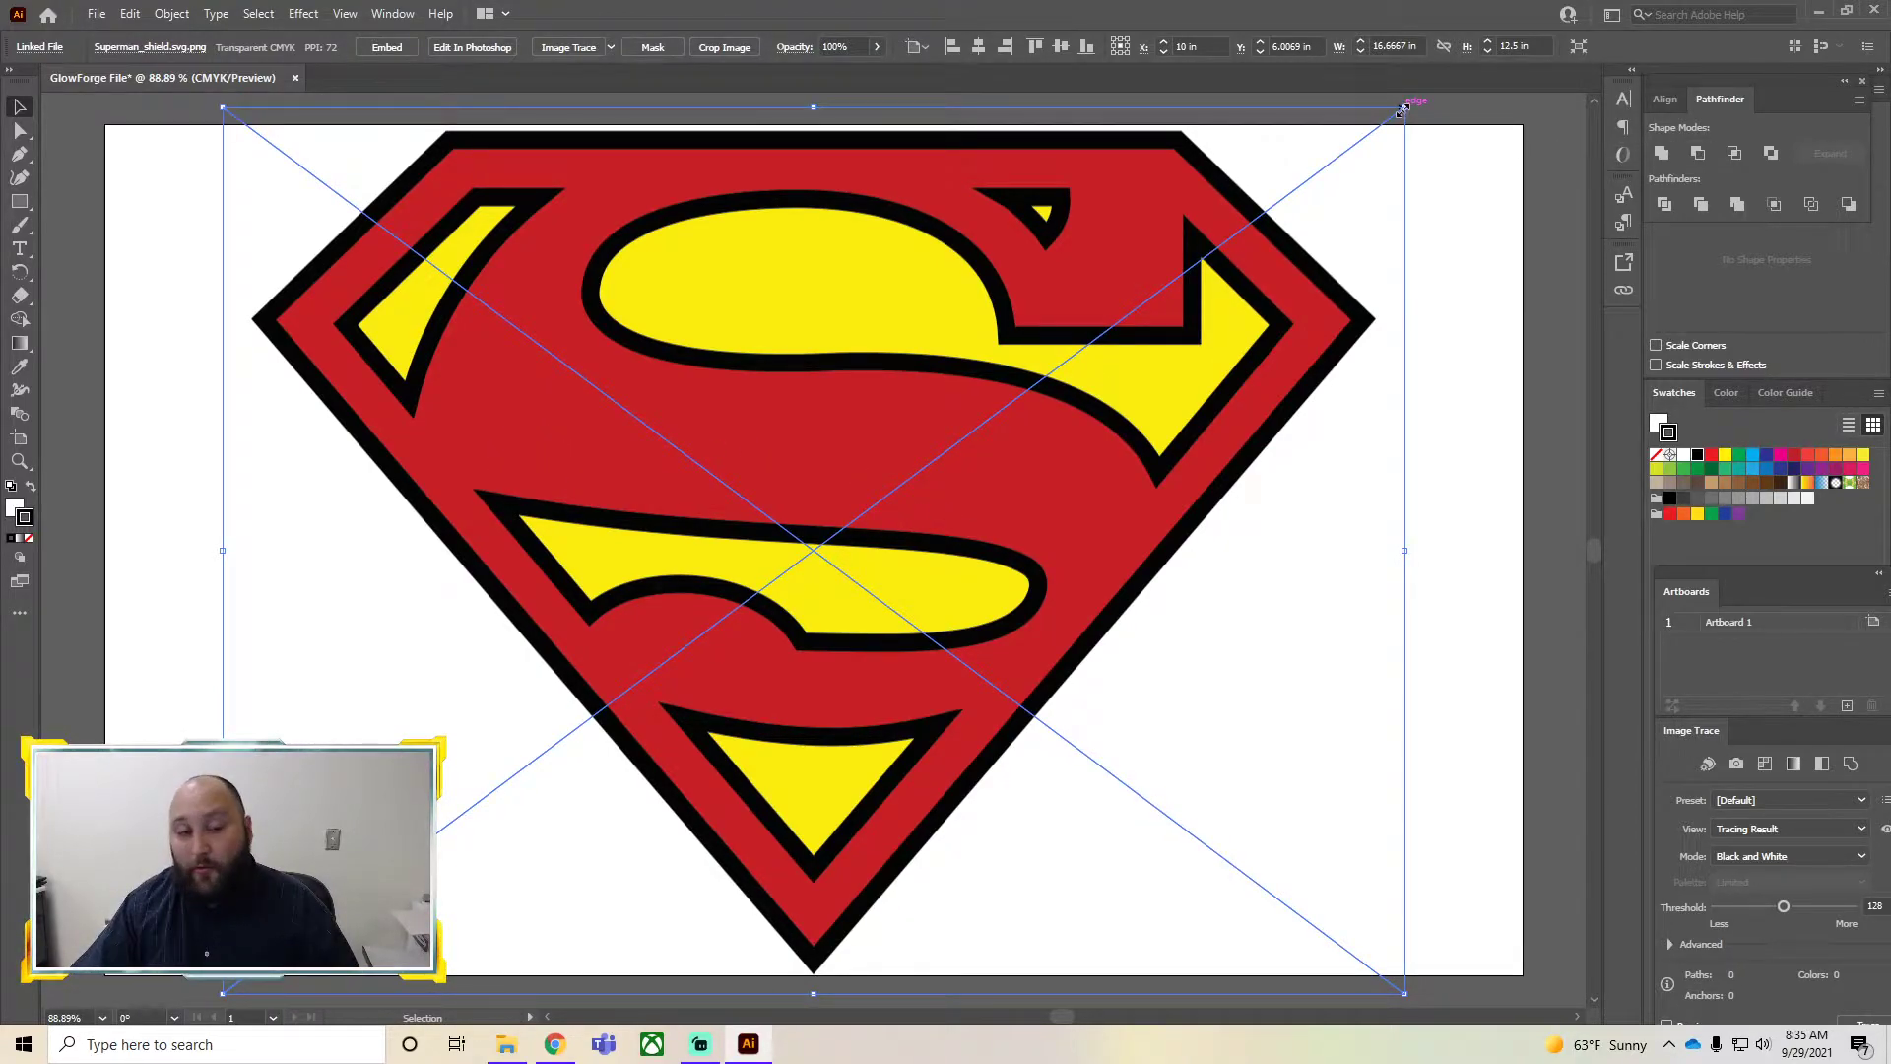
Scale the logo down to about 12.36 x 9.27 in and move it onto the artboard
{"action": "left_click_drag", "start_coordinate": [1400, 112], "coordinate": [816, 296]}
{"action": "key", "text": "ctrl+z"}
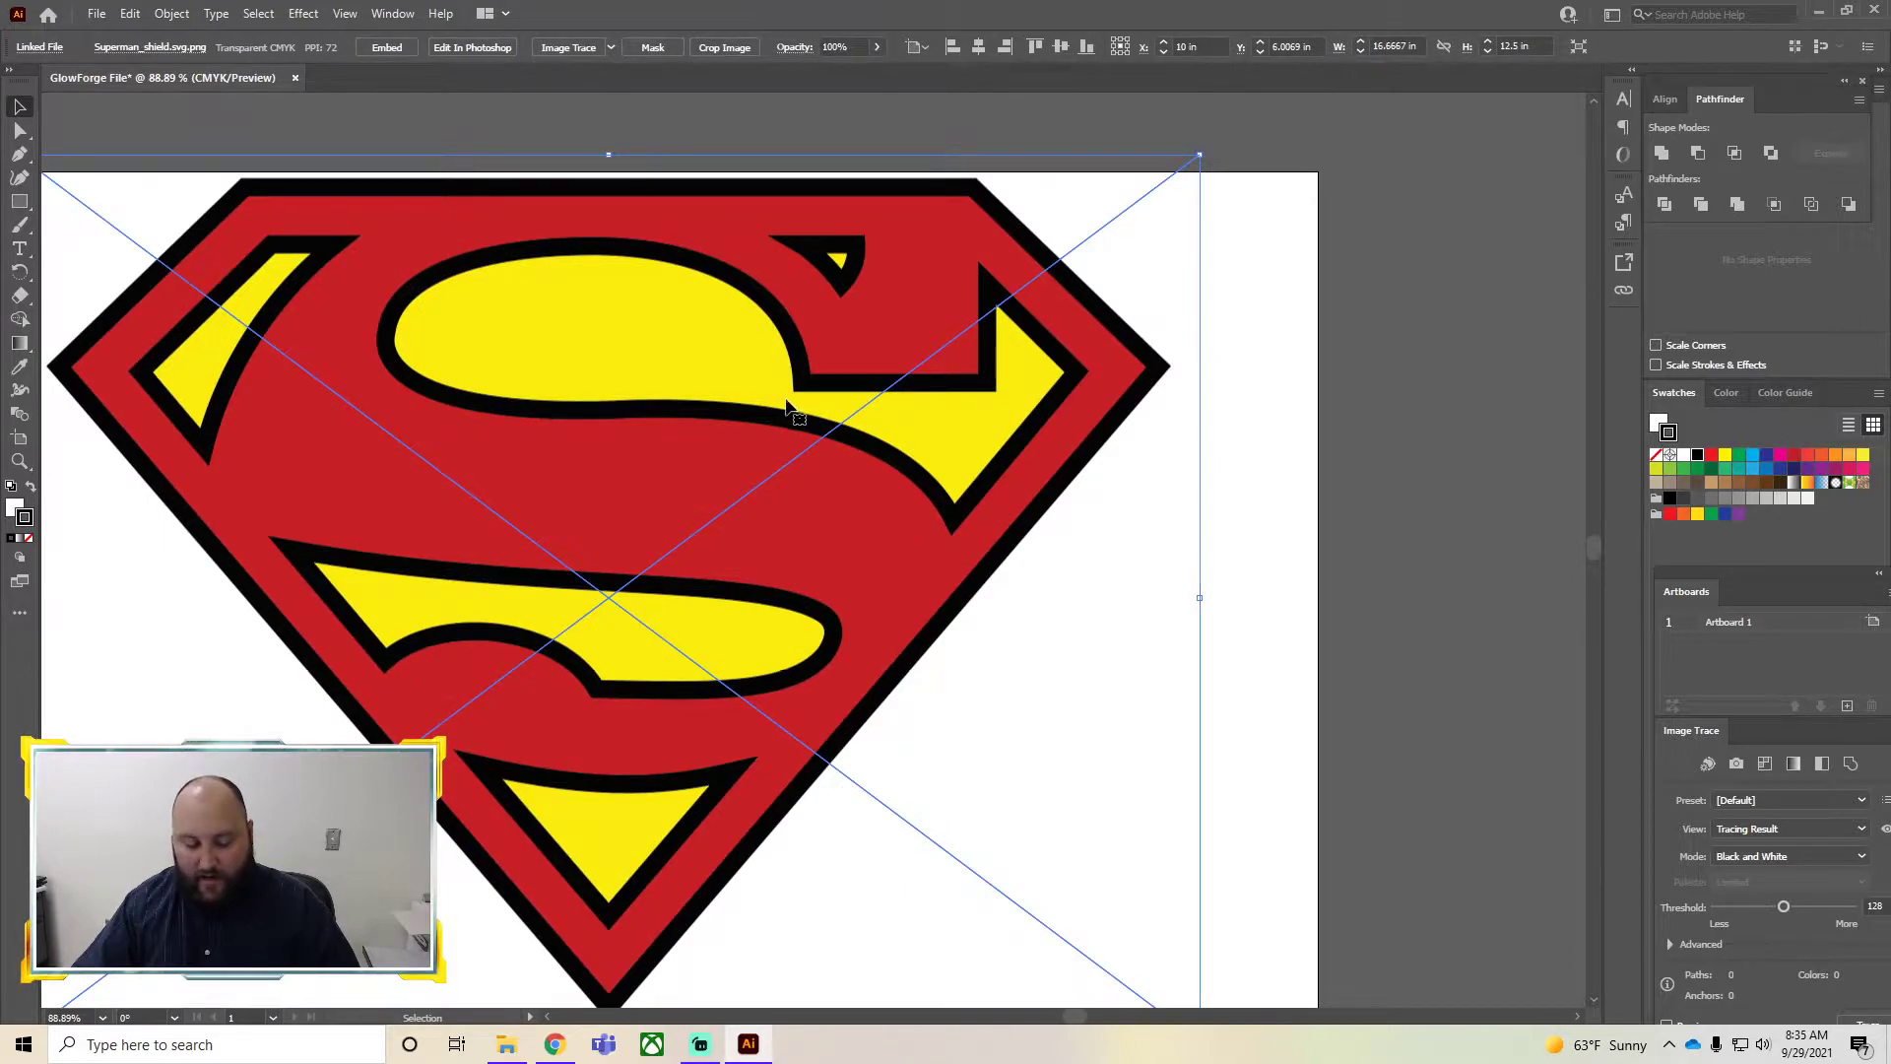
{"action": "left_click_drag", "start_coordinate": [1074, 1015], "coordinate": [1066, 1015]}
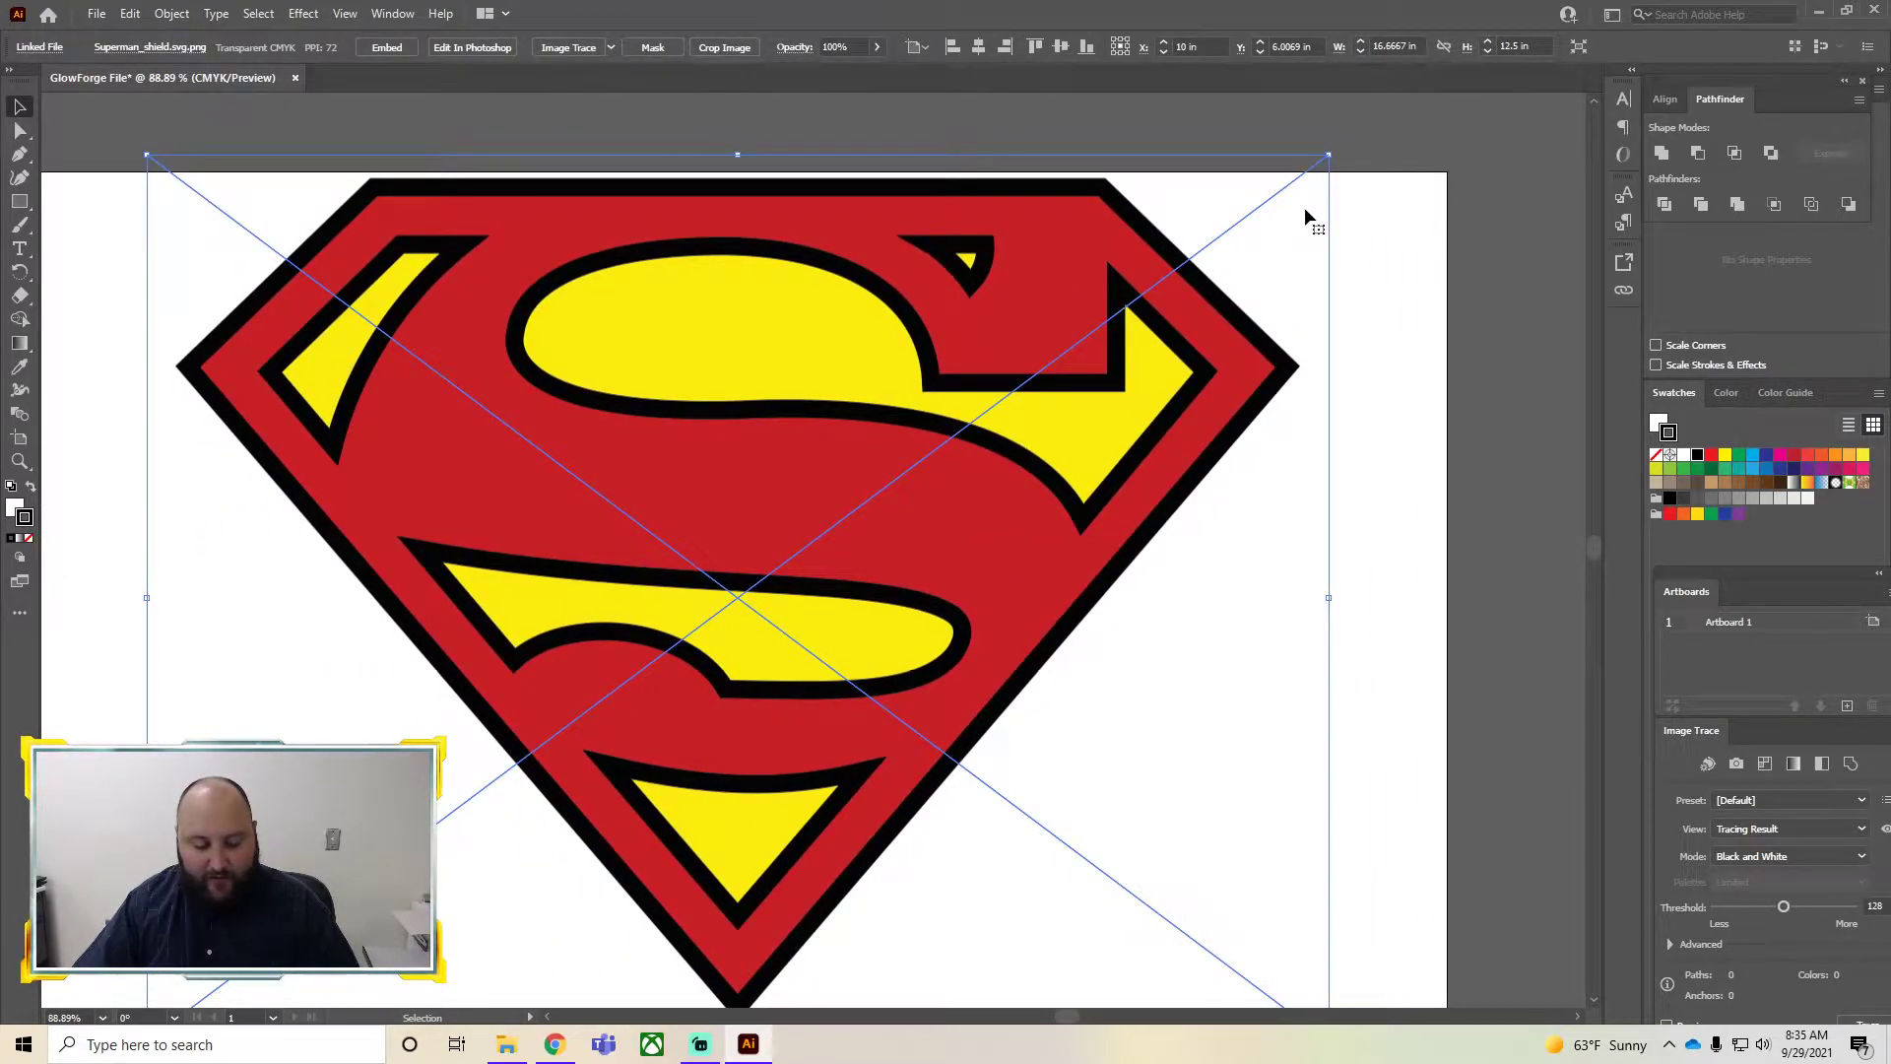
{"action": "left_click_drag", "start_coordinate": [1328, 155], "coordinate": [1036, 392]}
{"action": "left_click_drag", "start_coordinate": [589, 731], "coordinate": [653, 608]}
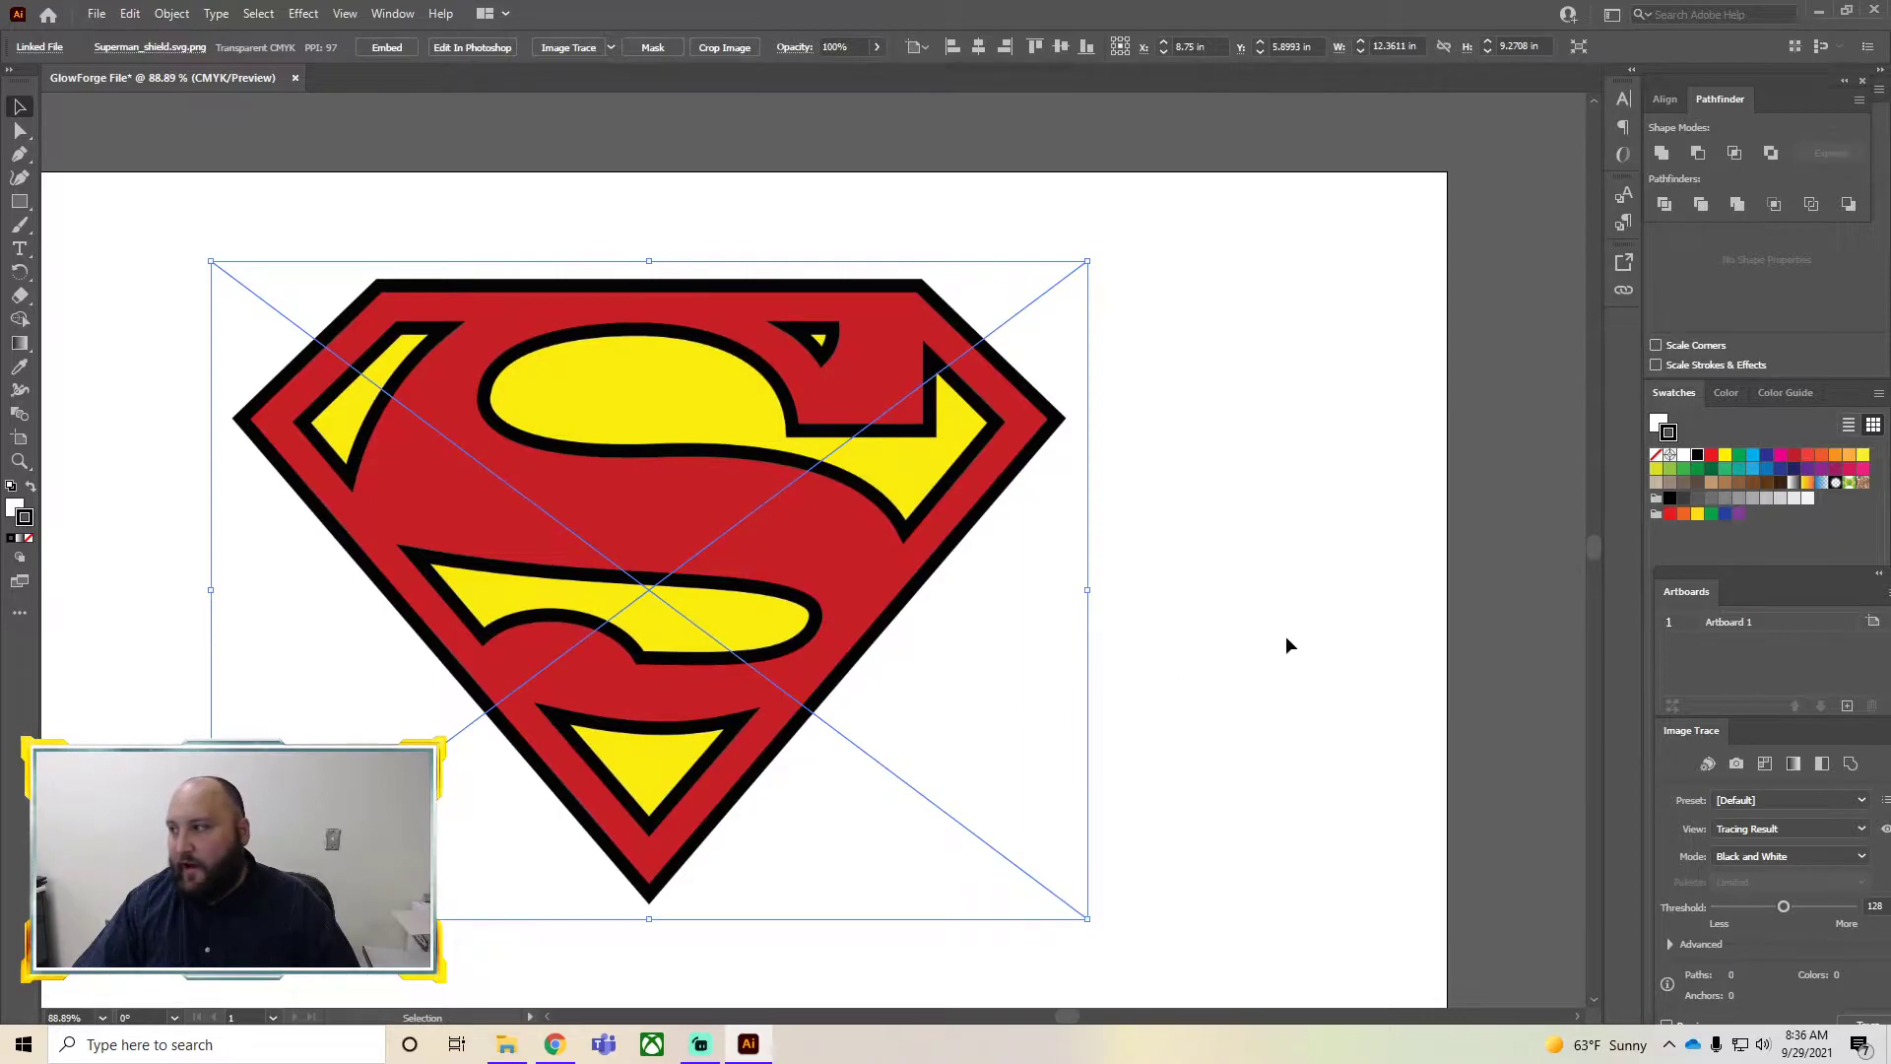
Align the logo to the horizontal and vertical centre of the artboard
{"action": "left_click_drag", "start_coordinate": [1061, 1017], "coordinate": [1060, 1020]}
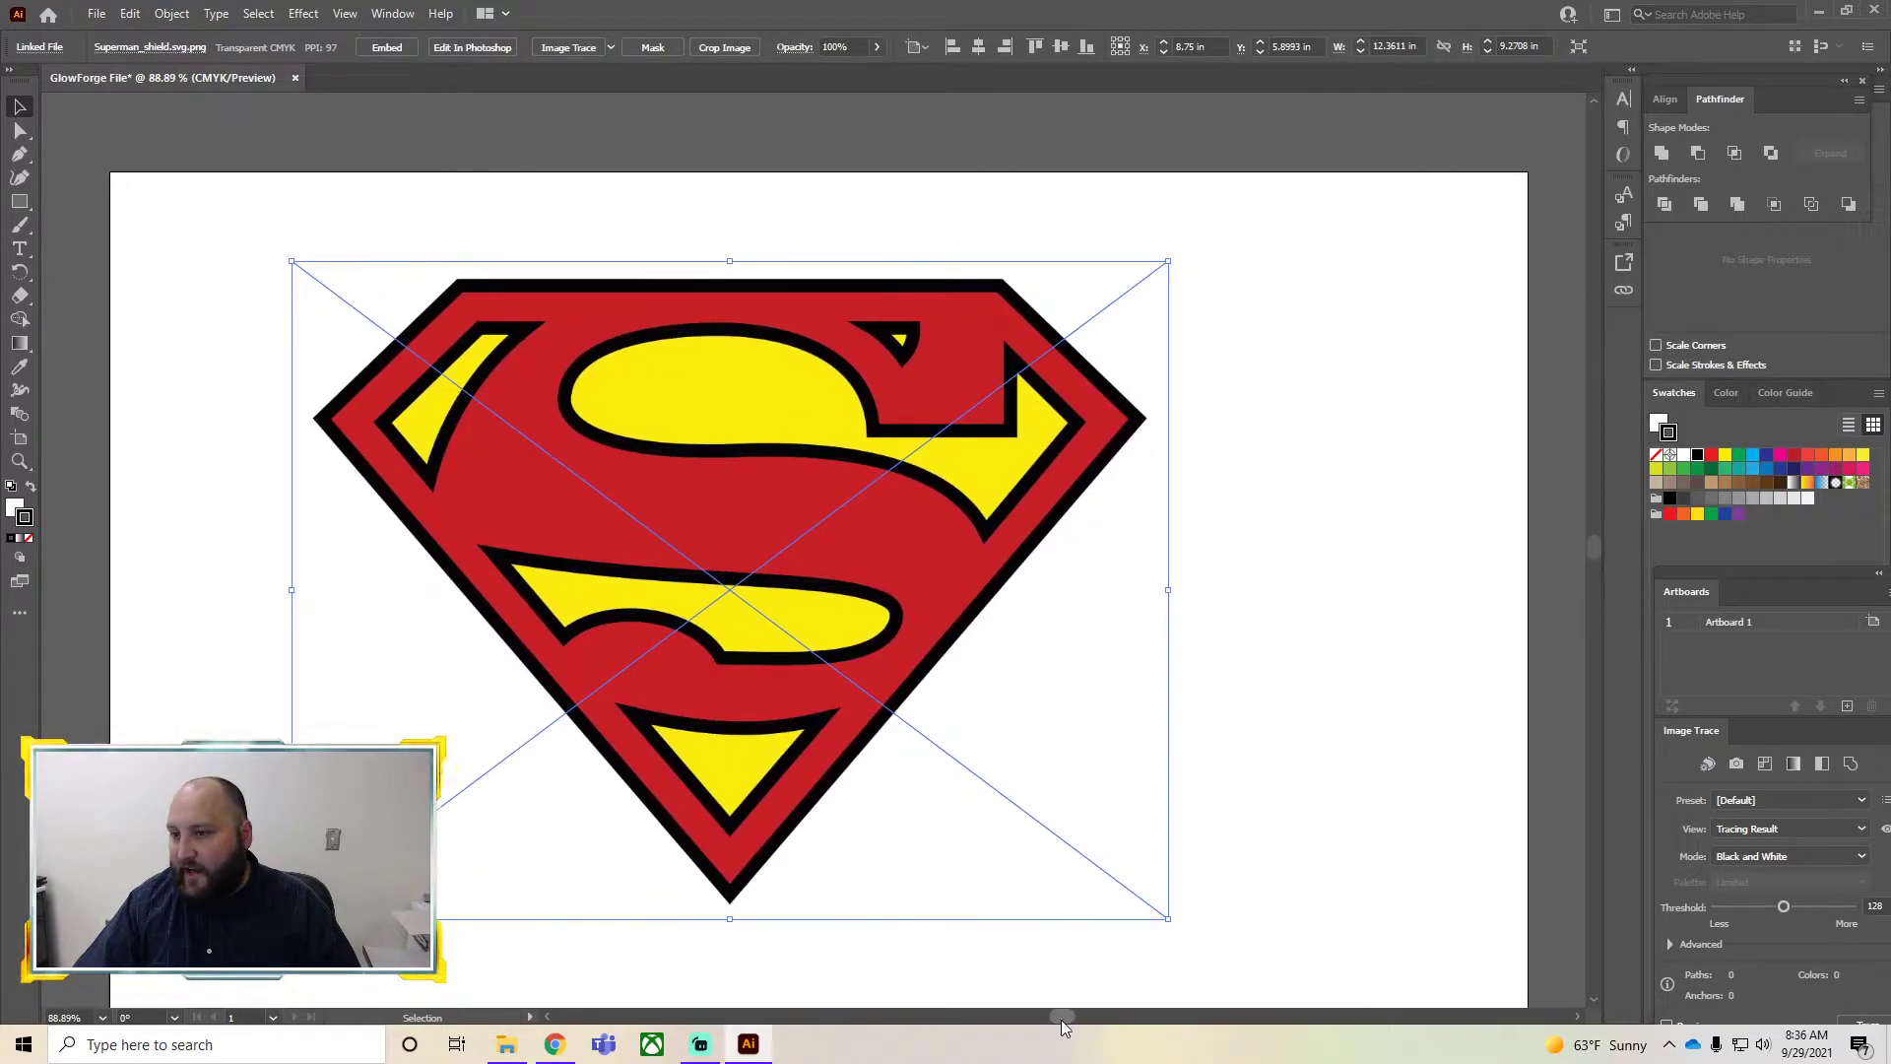
{"action": "scroll", "coordinate": [1078, 997], "scroll_direction": "down", "scroll_amount": 1}
{"action": "left_click_drag", "start_coordinate": [896, 656], "coordinate": [980, 701]}
{"action": "left_click_drag", "start_coordinate": [832, 515], "coordinate": [743, 496]}
{"action": "left_click", "coordinate": [1669, 102]}
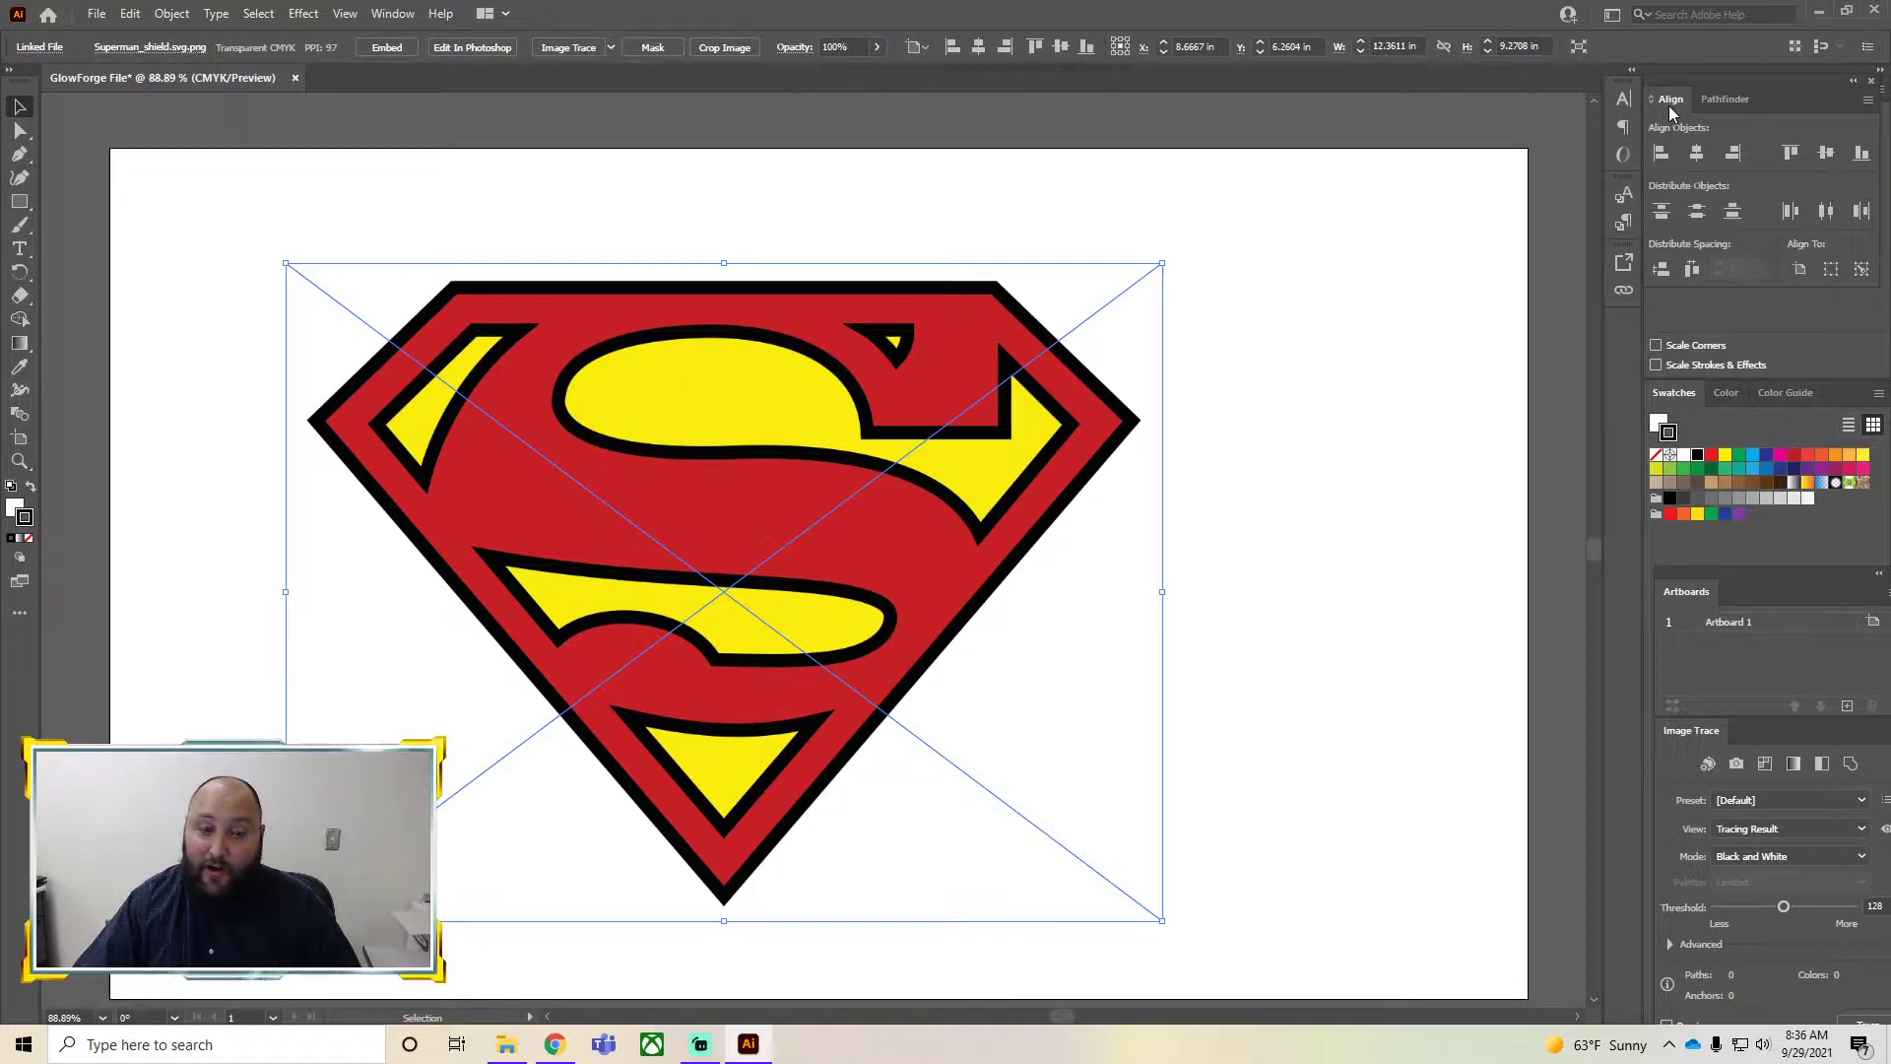
{"action": "left_click", "coordinate": [1698, 155]}
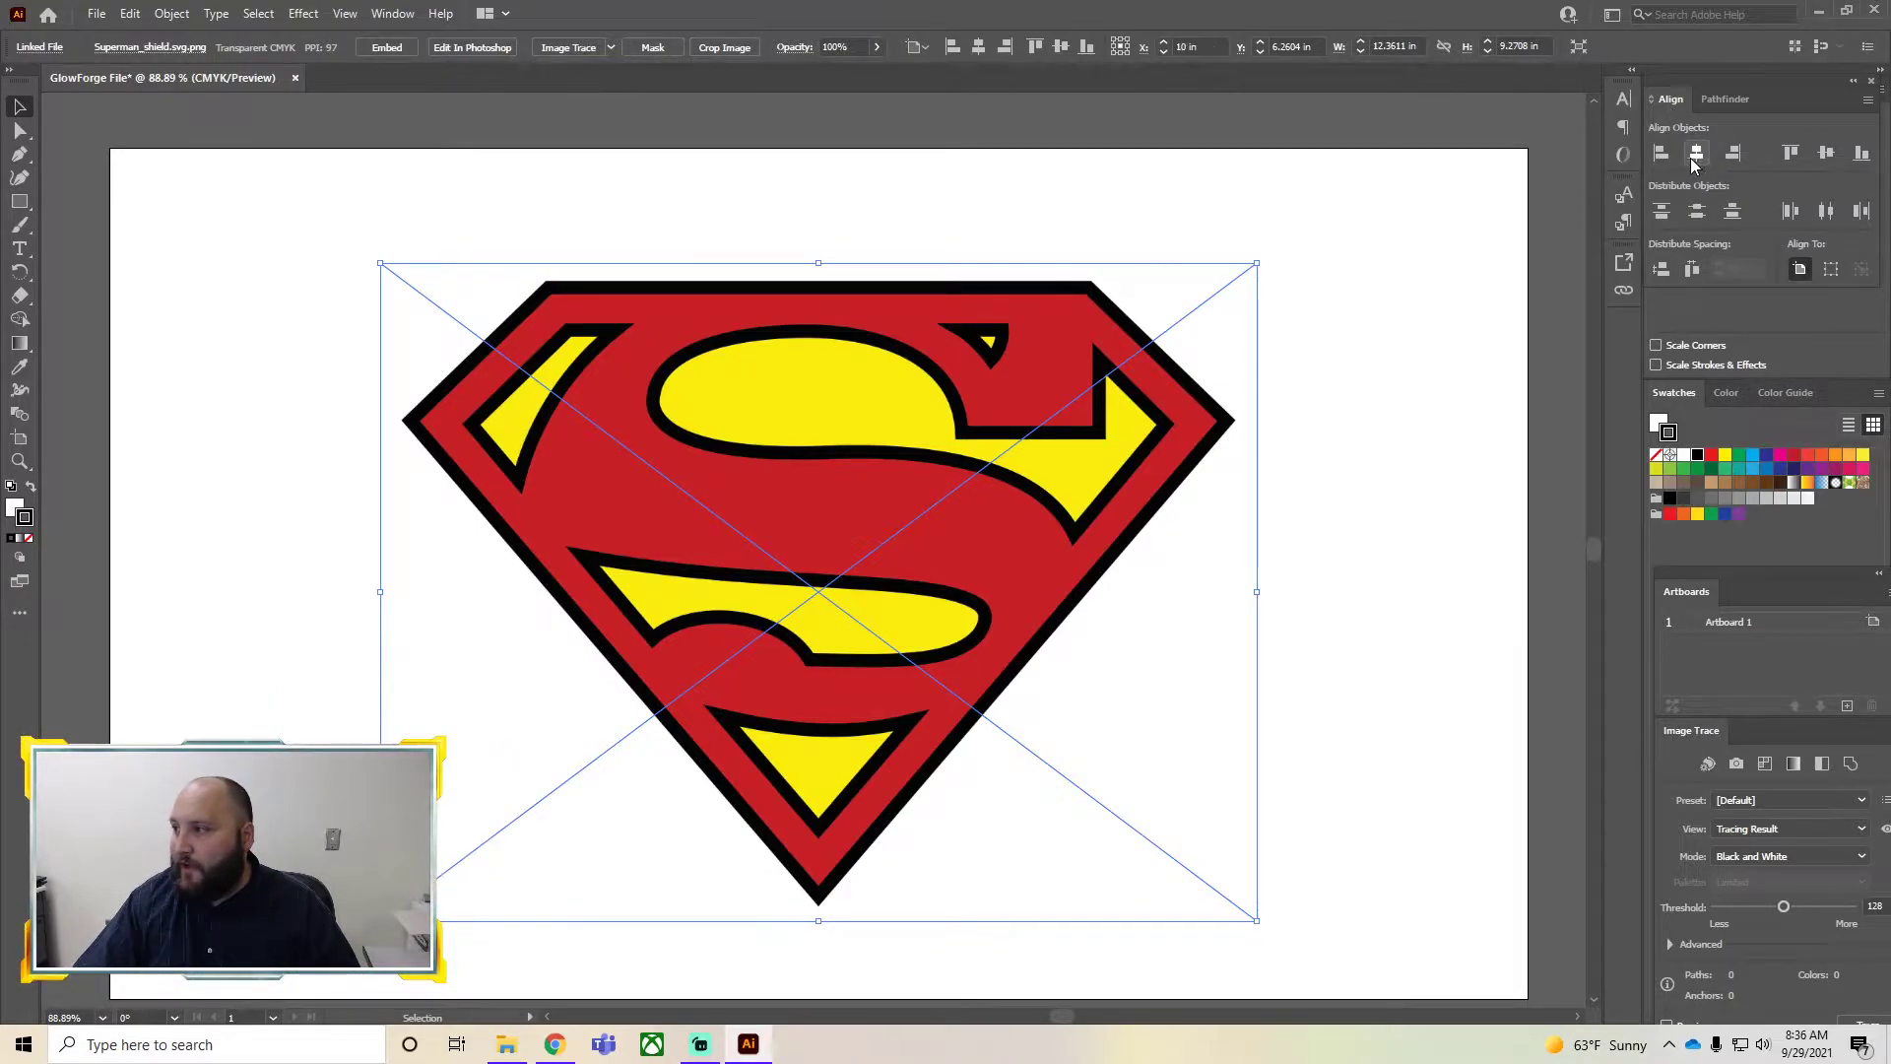
{"action": "left_click", "coordinate": [1826, 153]}
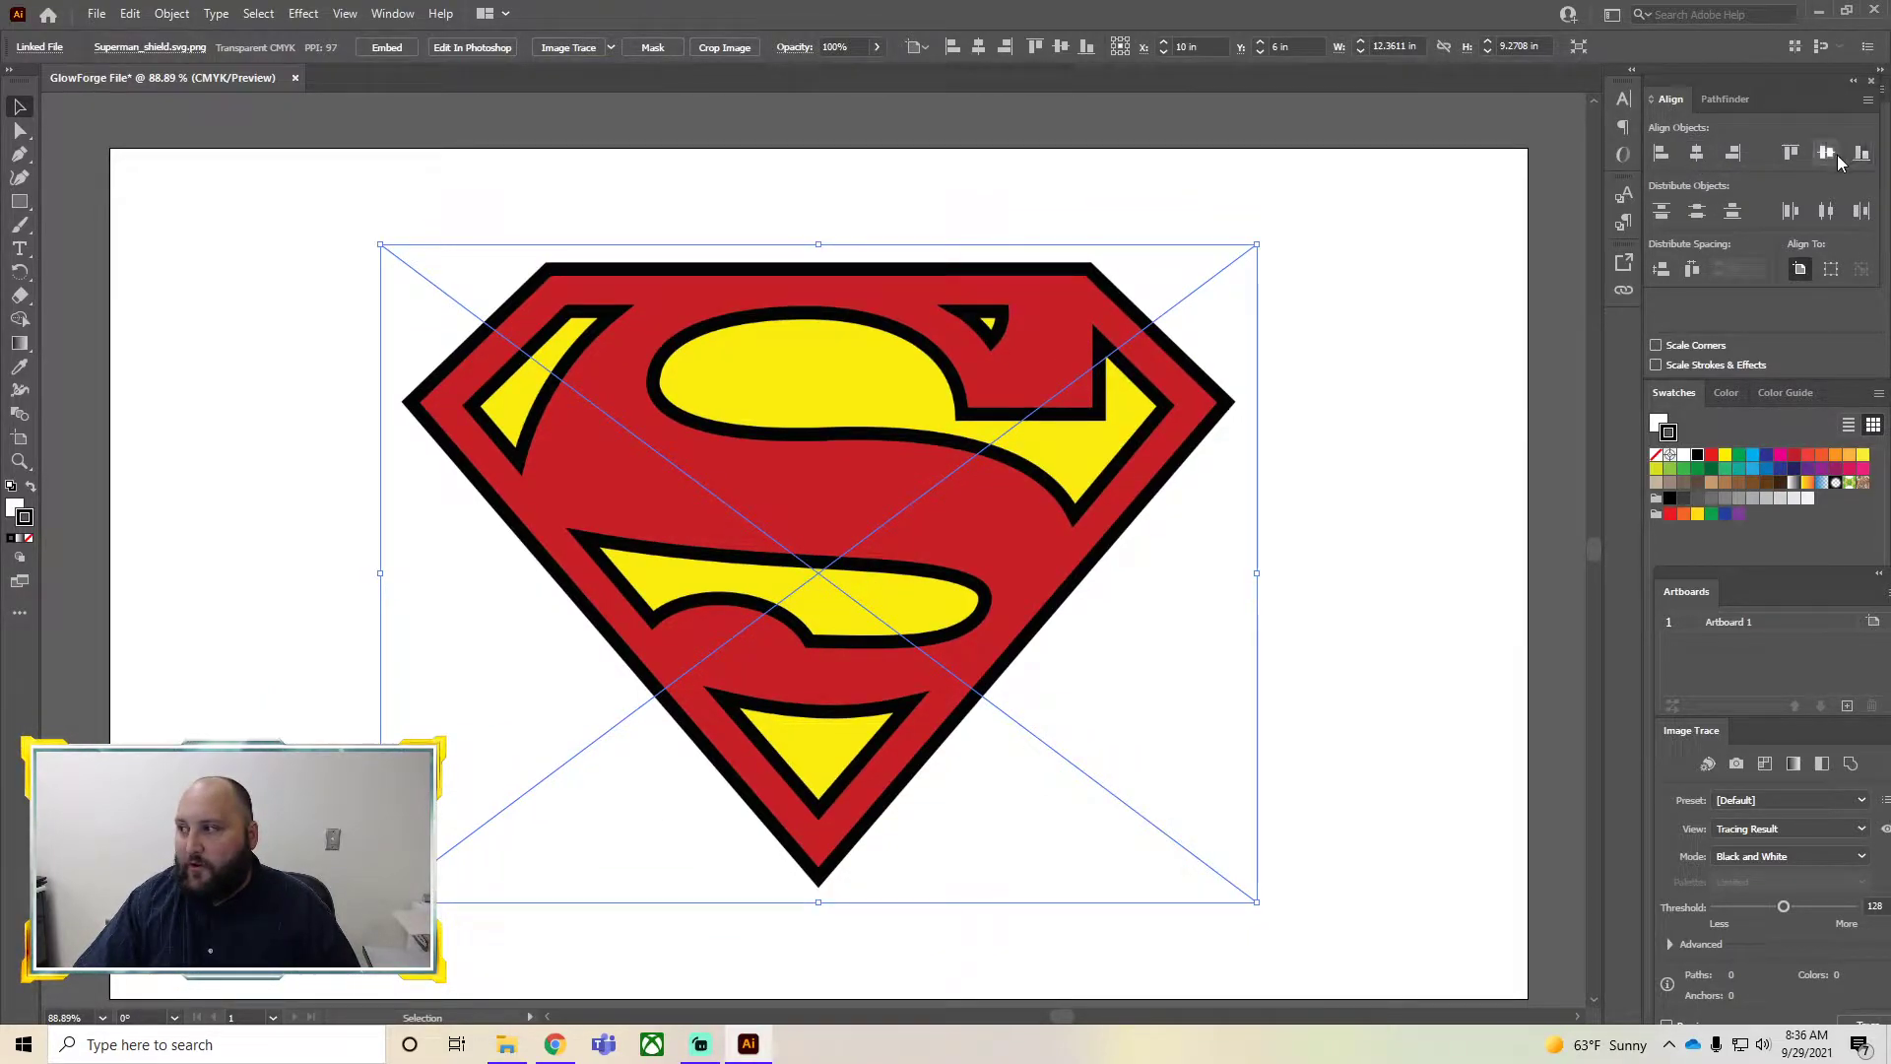
{"action": "left_click", "coordinate": [1387, 497]}
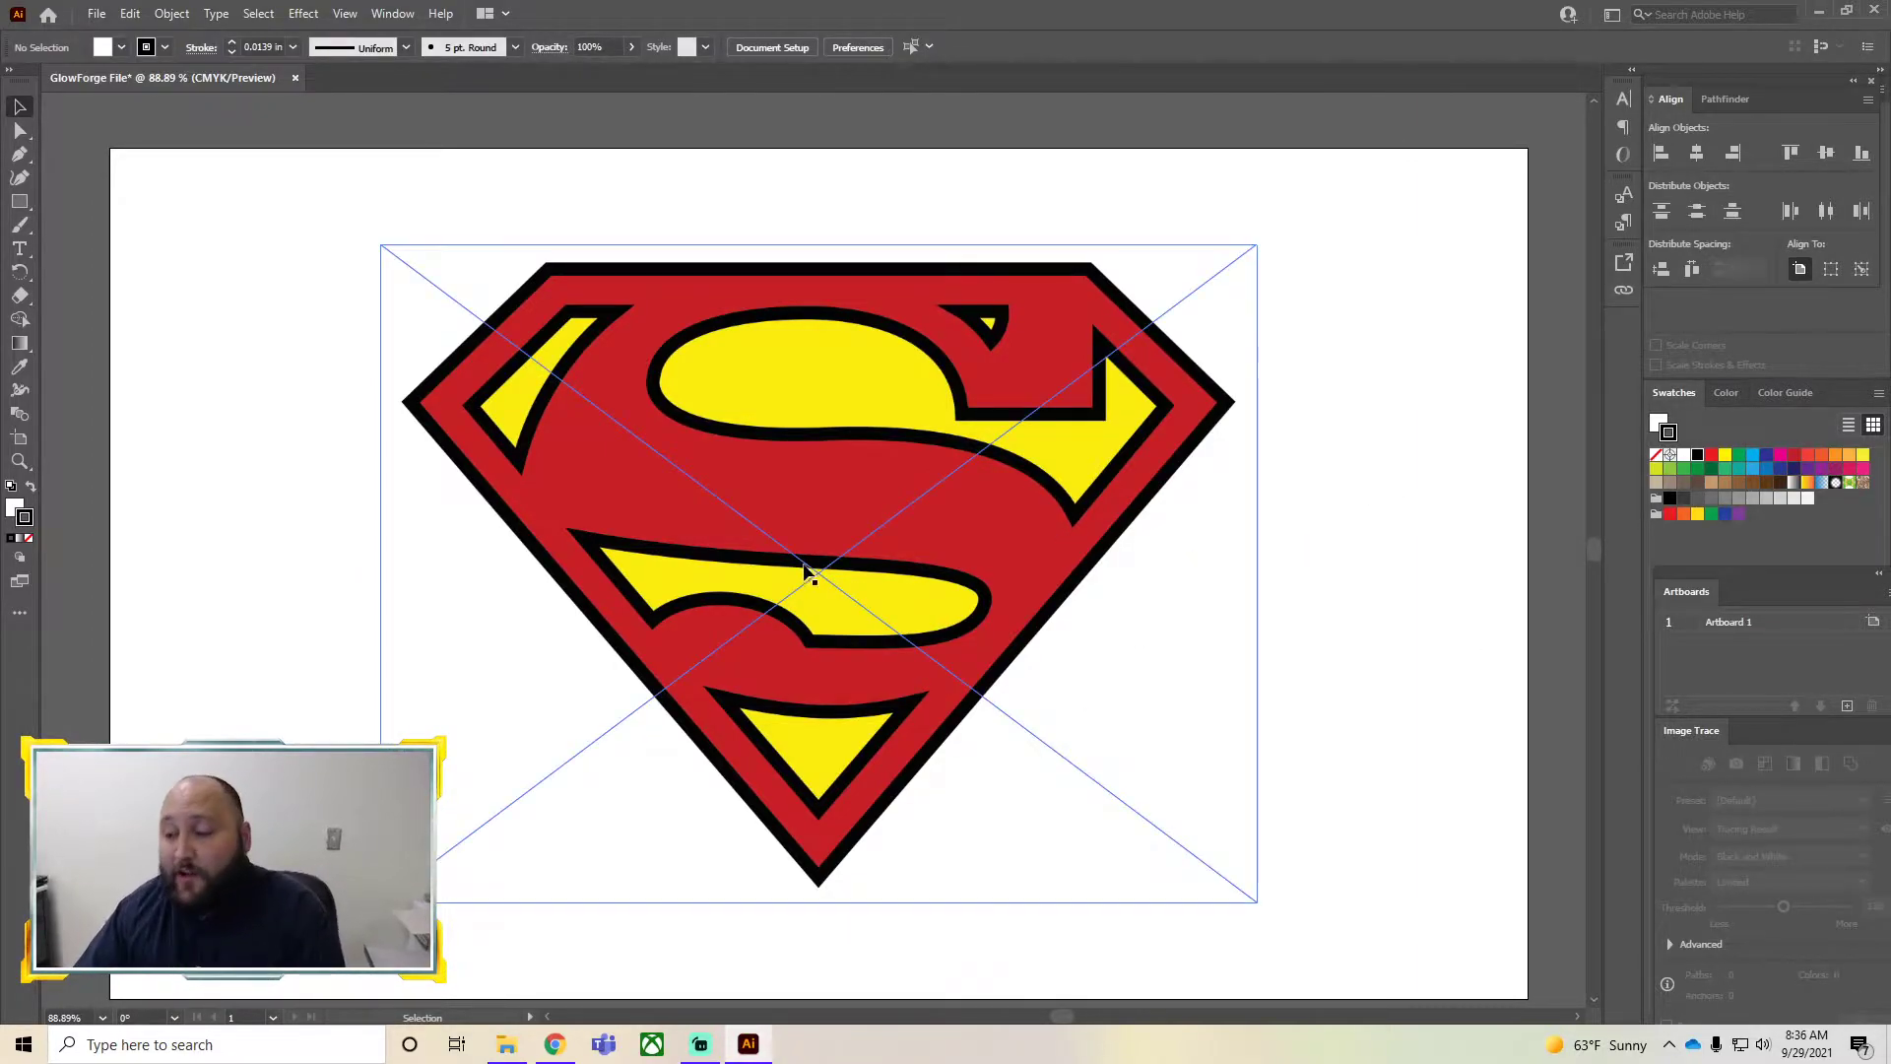
{"action": "left_click", "coordinate": [878, 481]}
{"action": "left_click_drag", "start_coordinate": [745, 370], "coordinate": [857, 581]}
{"action": "key", "text": "ctrl+z"}
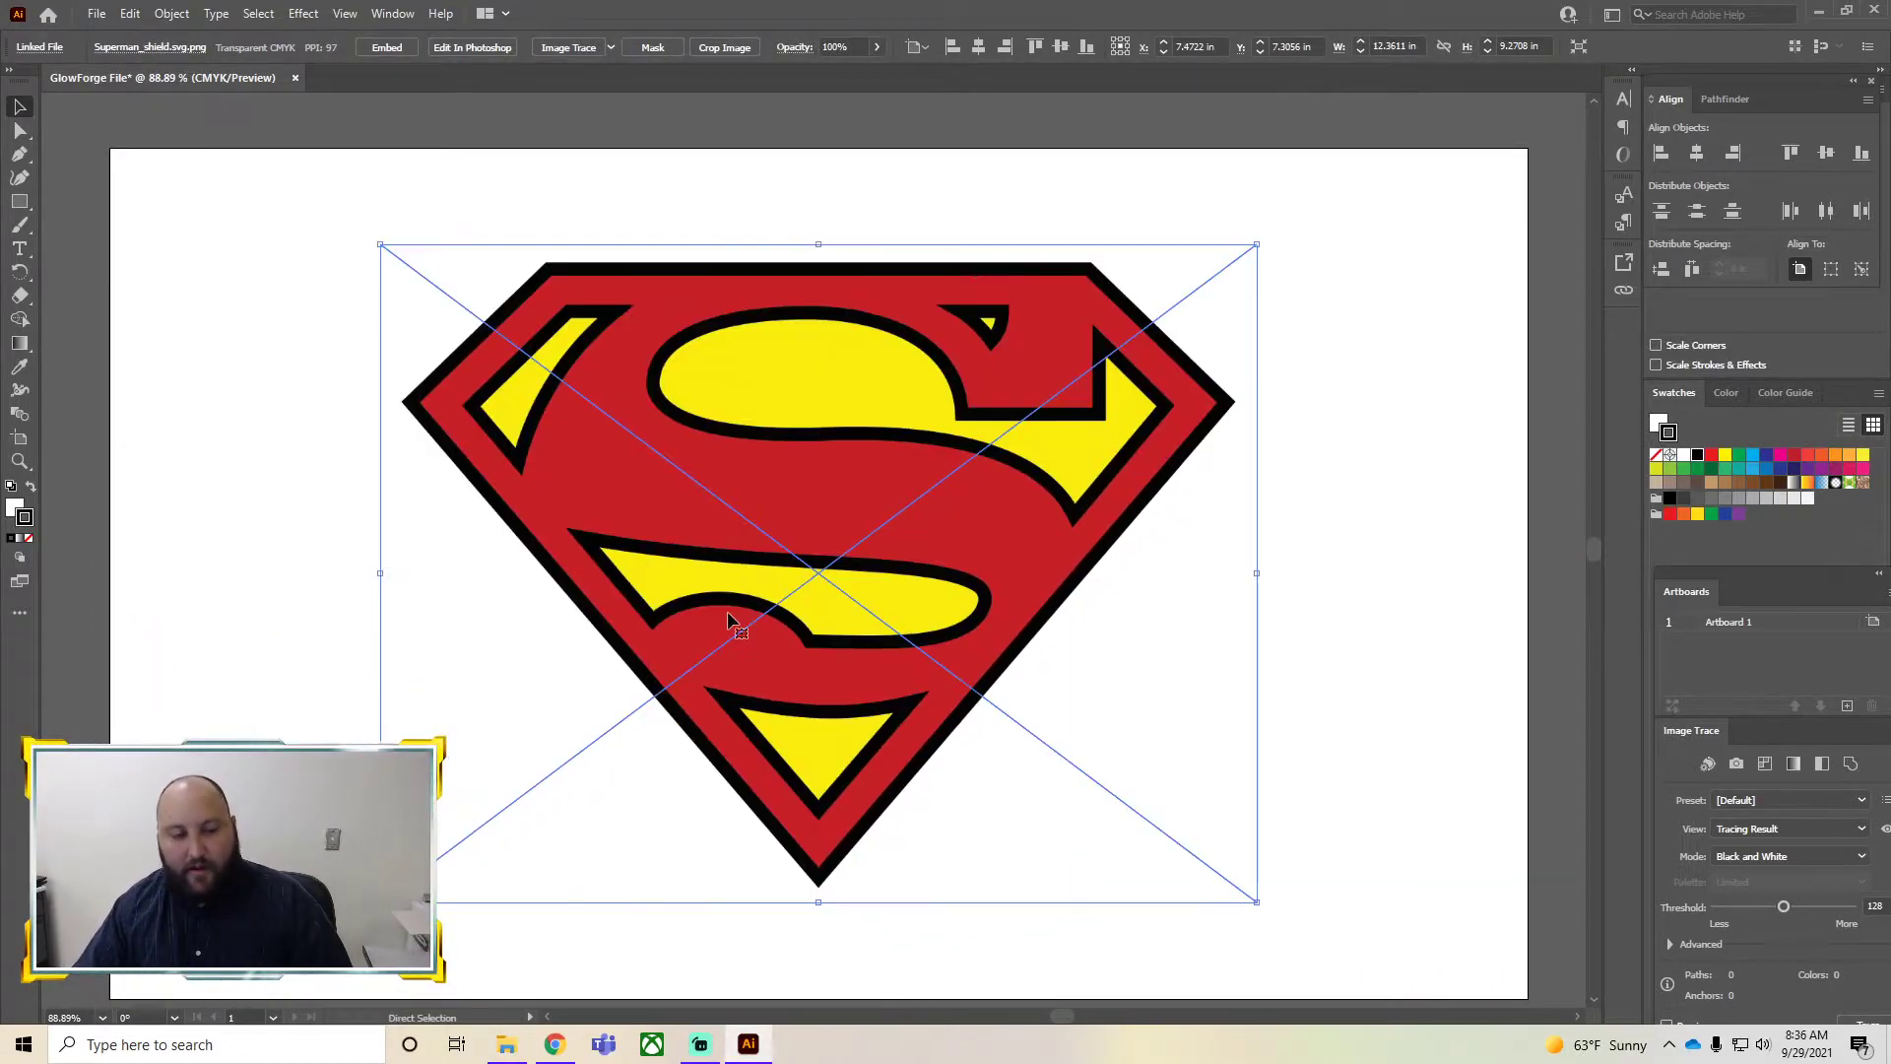
{"action": "left_click", "coordinate": [272, 348]}
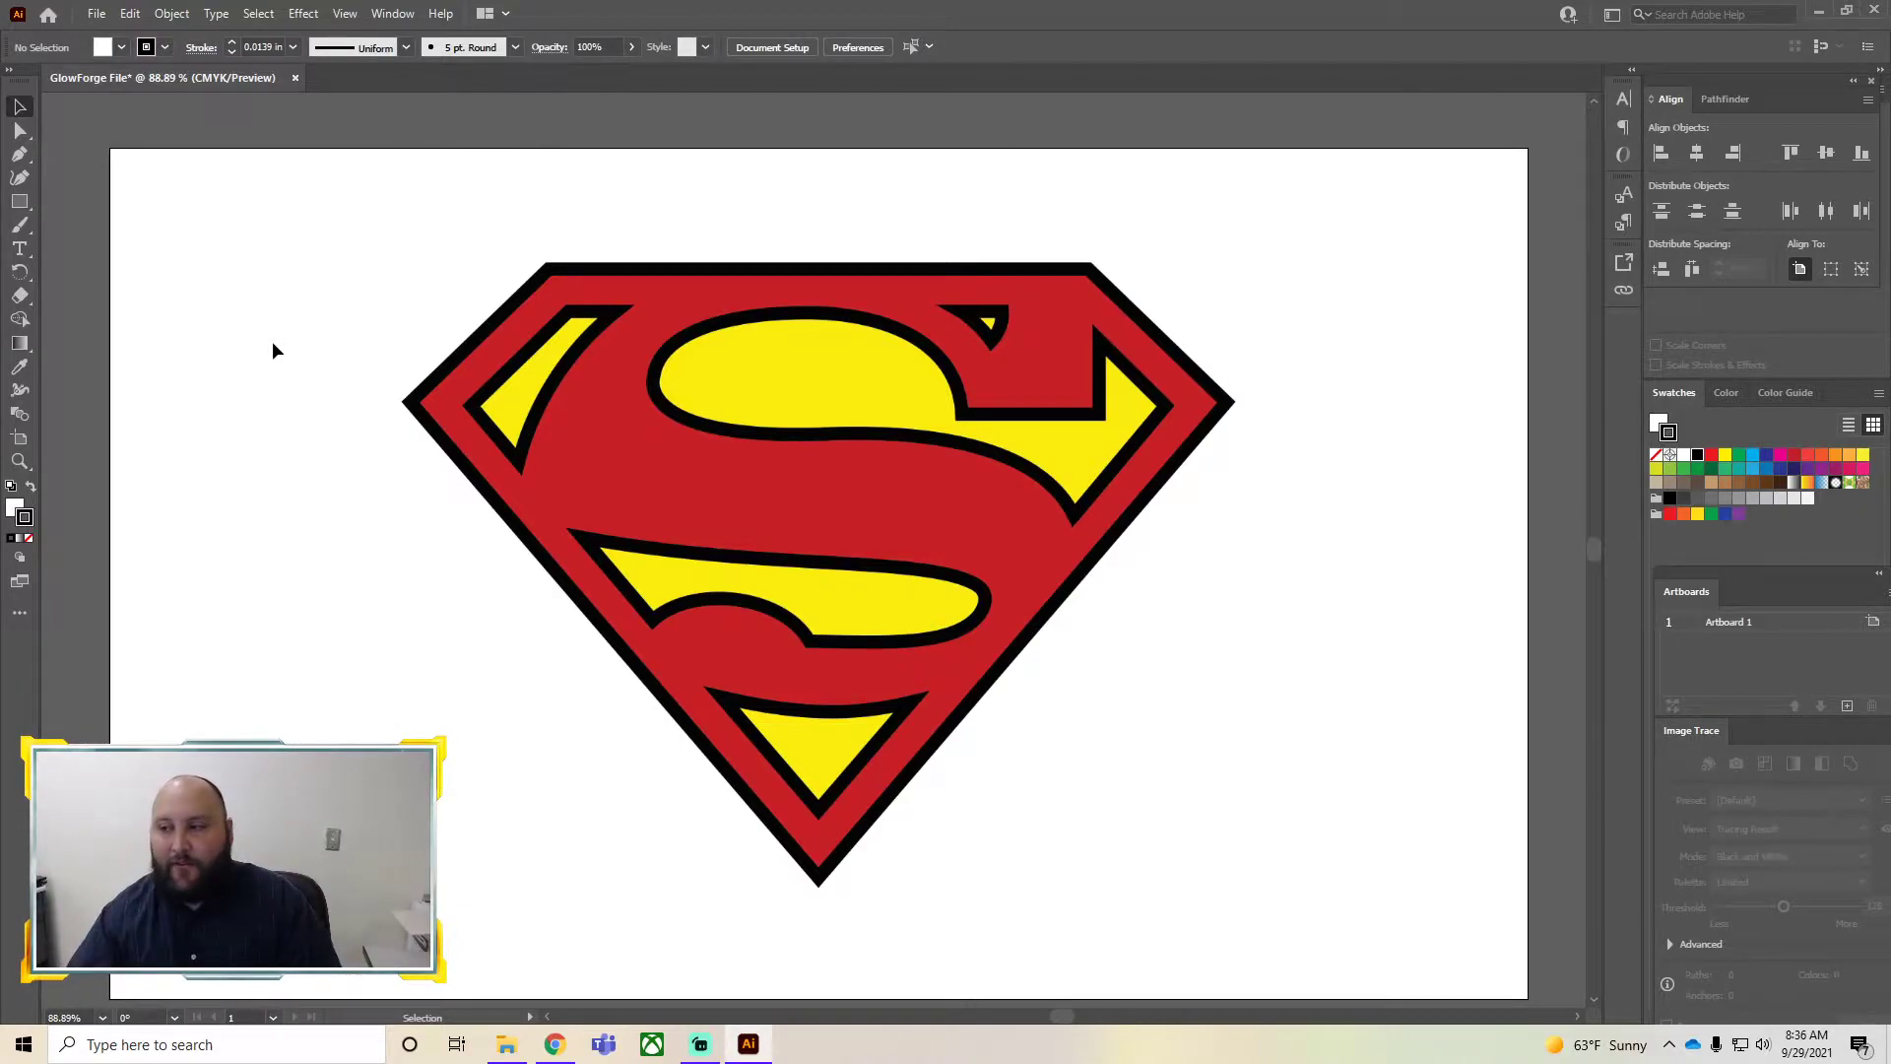
{"action": "left_click", "coordinate": [891, 424]}
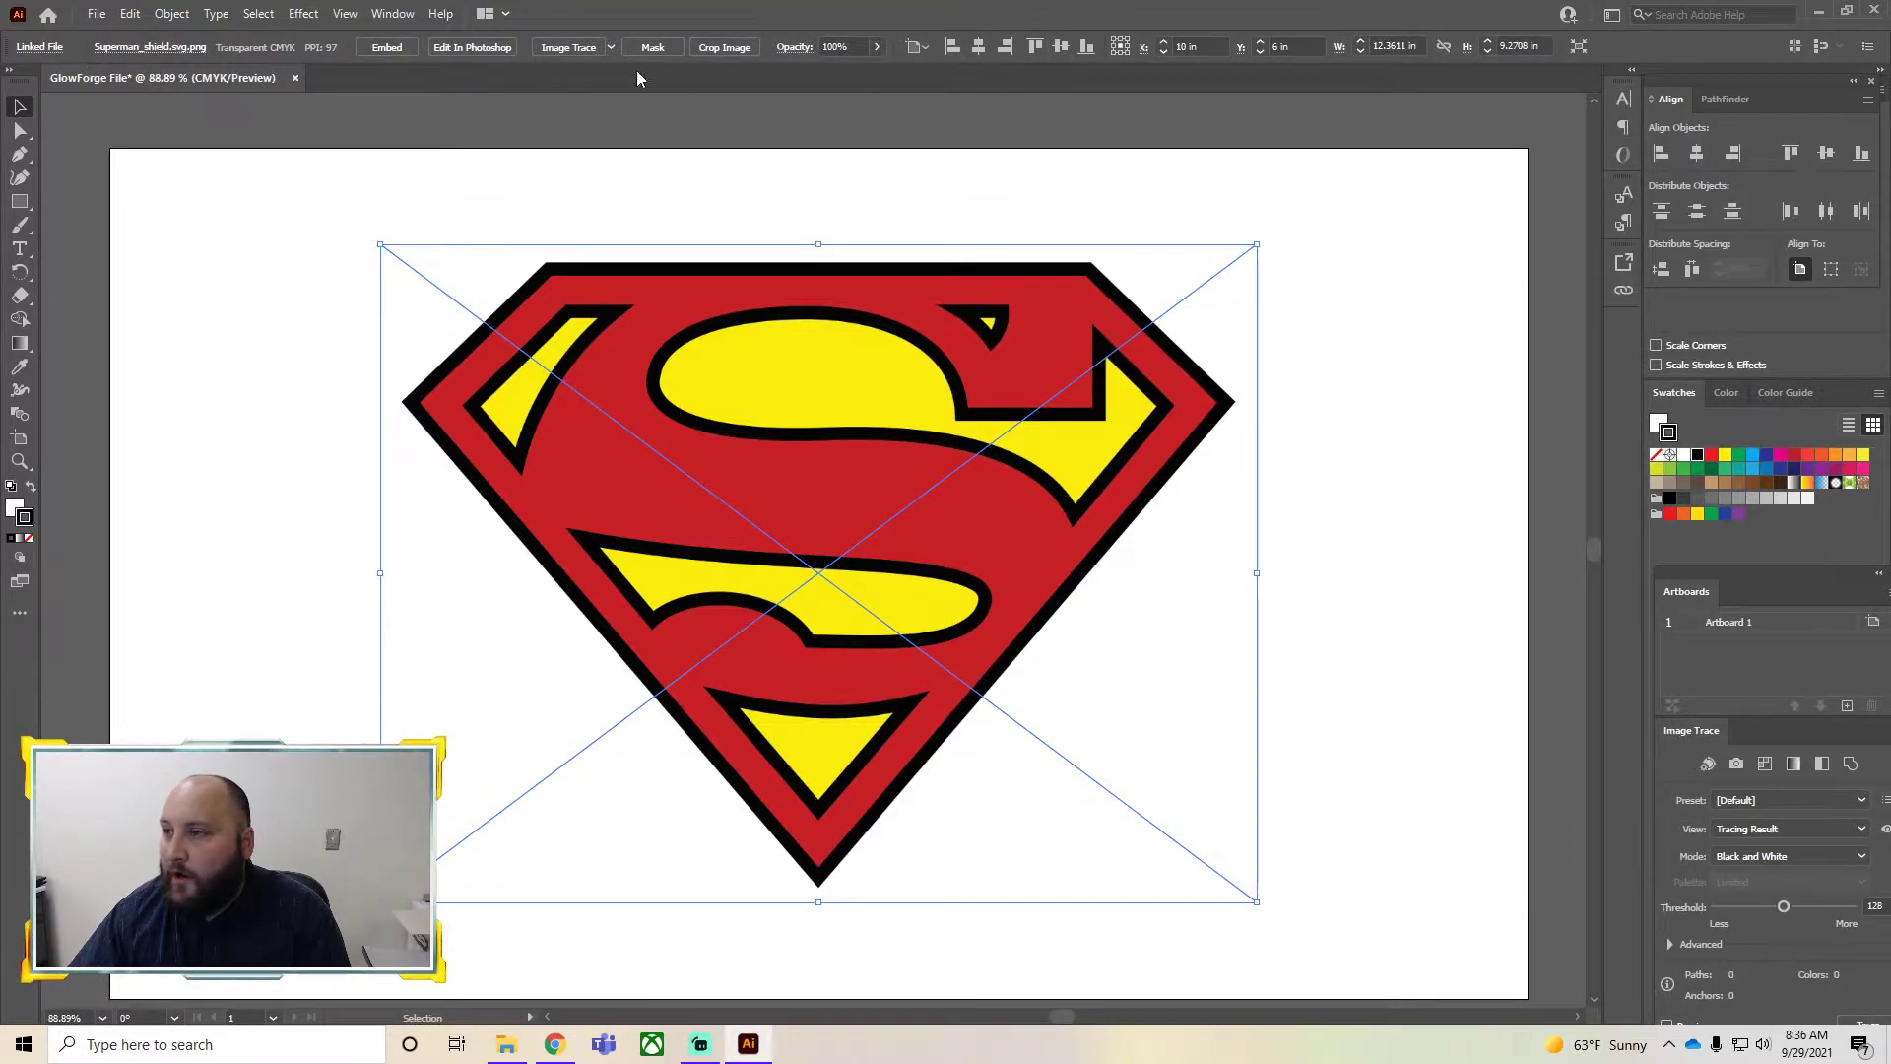
Hide the Control panel and show it again
{"action": "left_click", "coordinate": [394, 14]}
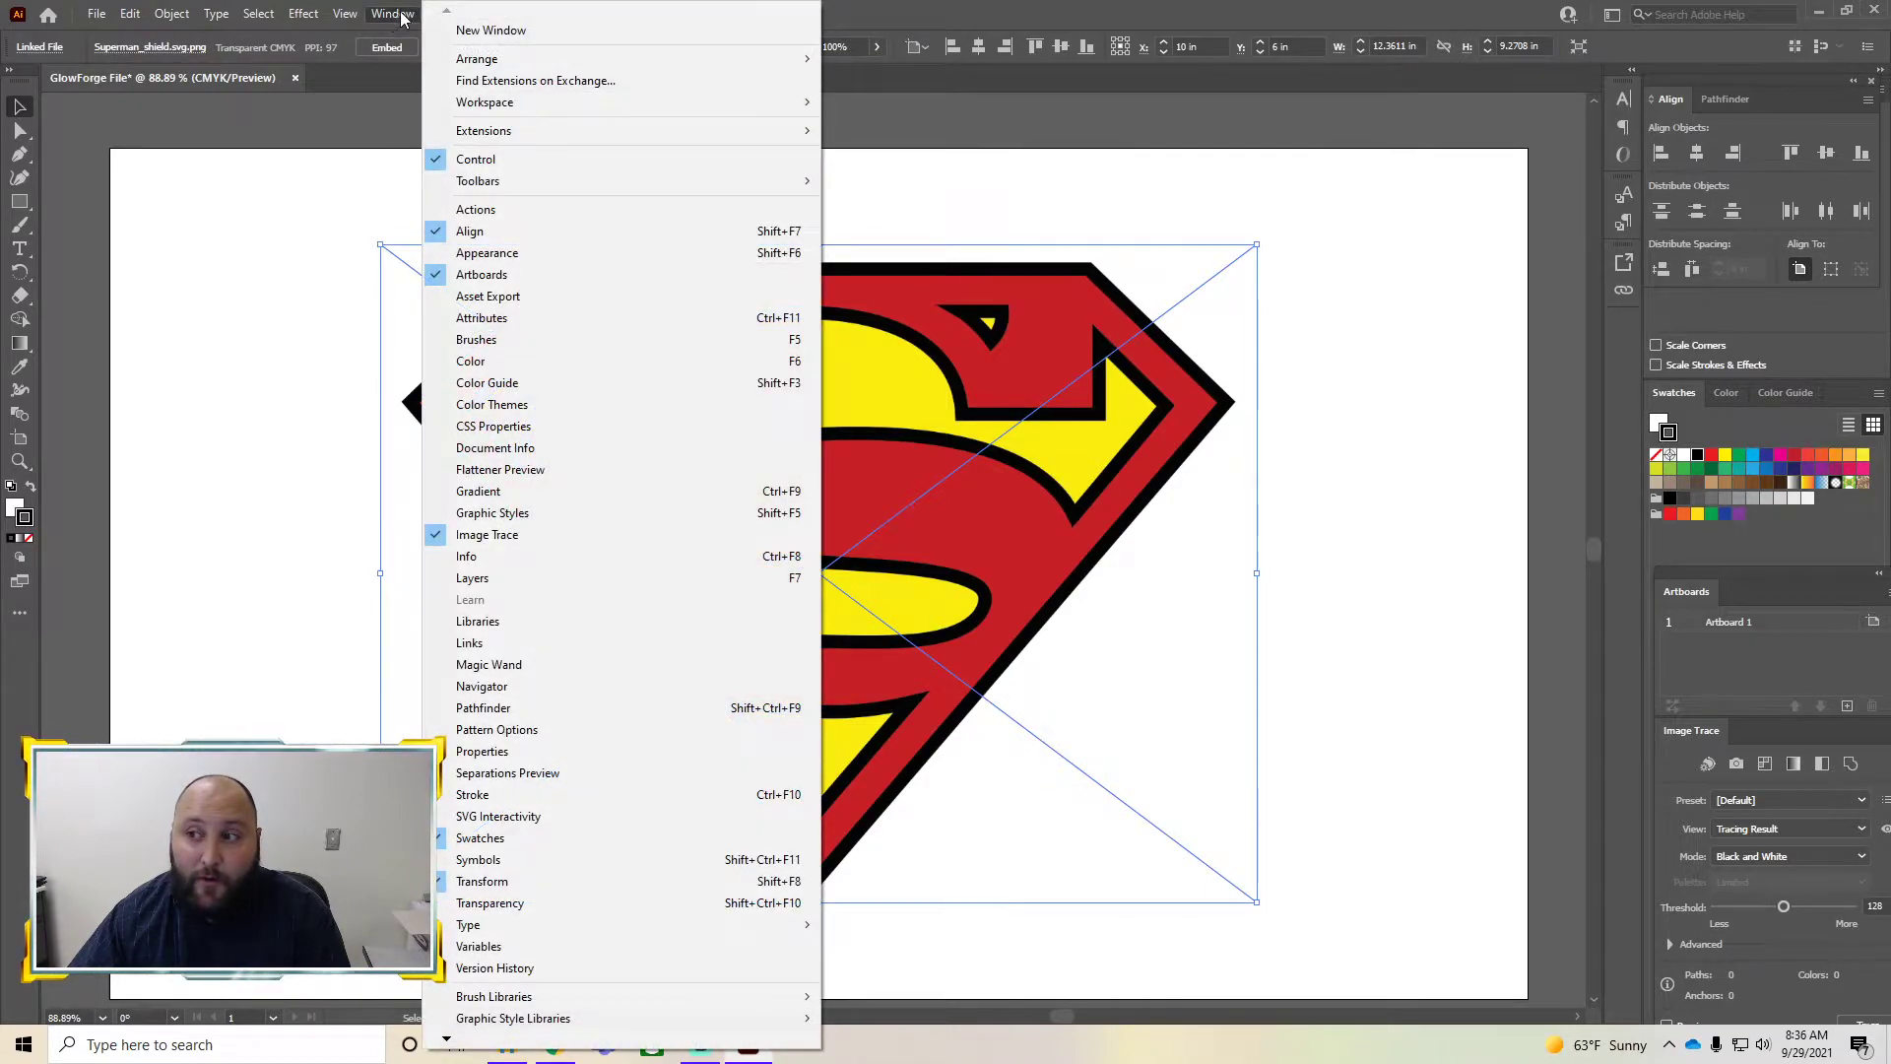
{"action": "left_click", "coordinate": [519, 161]}
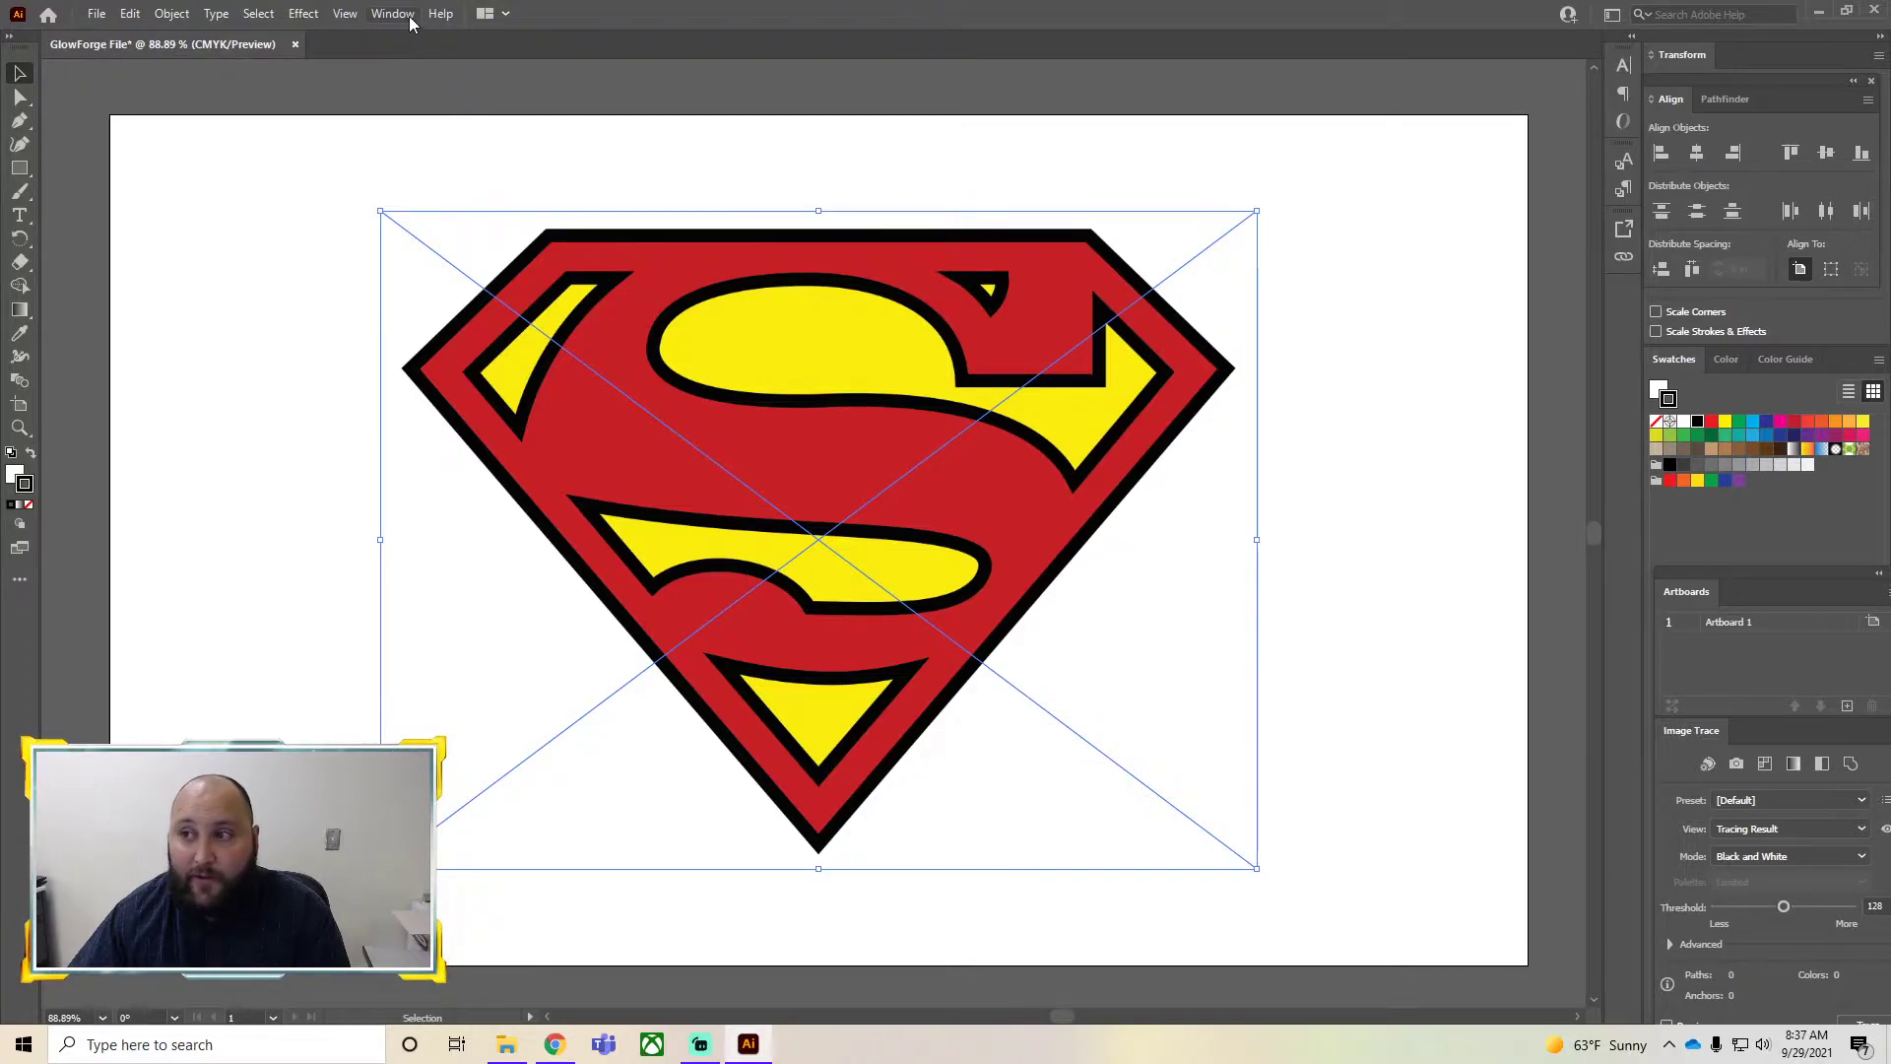
{"action": "left_click", "coordinate": [404, 13]}
{"action": "left_click", "coordinate": [506, 162]}
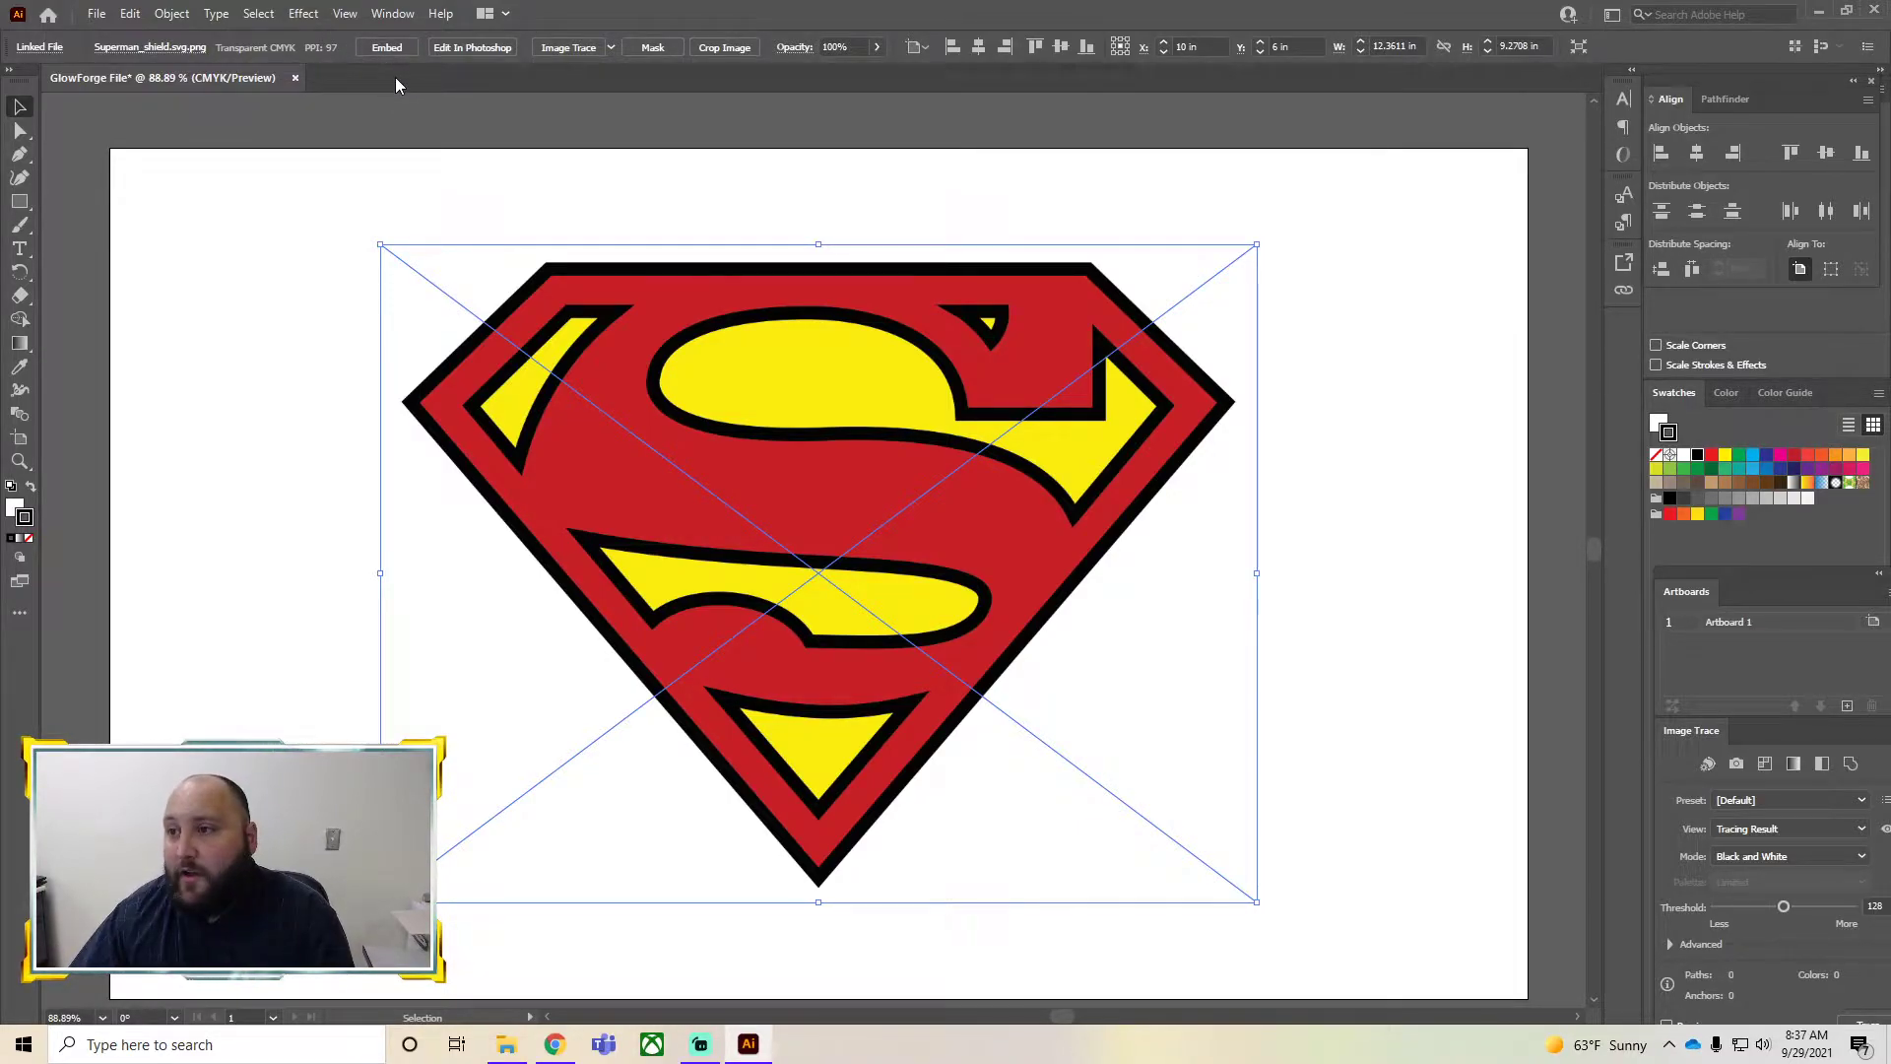
Try tracing the logo with the Technical Drawing and Line Art presets, undoing each attempt
{"action": "left_click", "coordinate": [610, 48]}
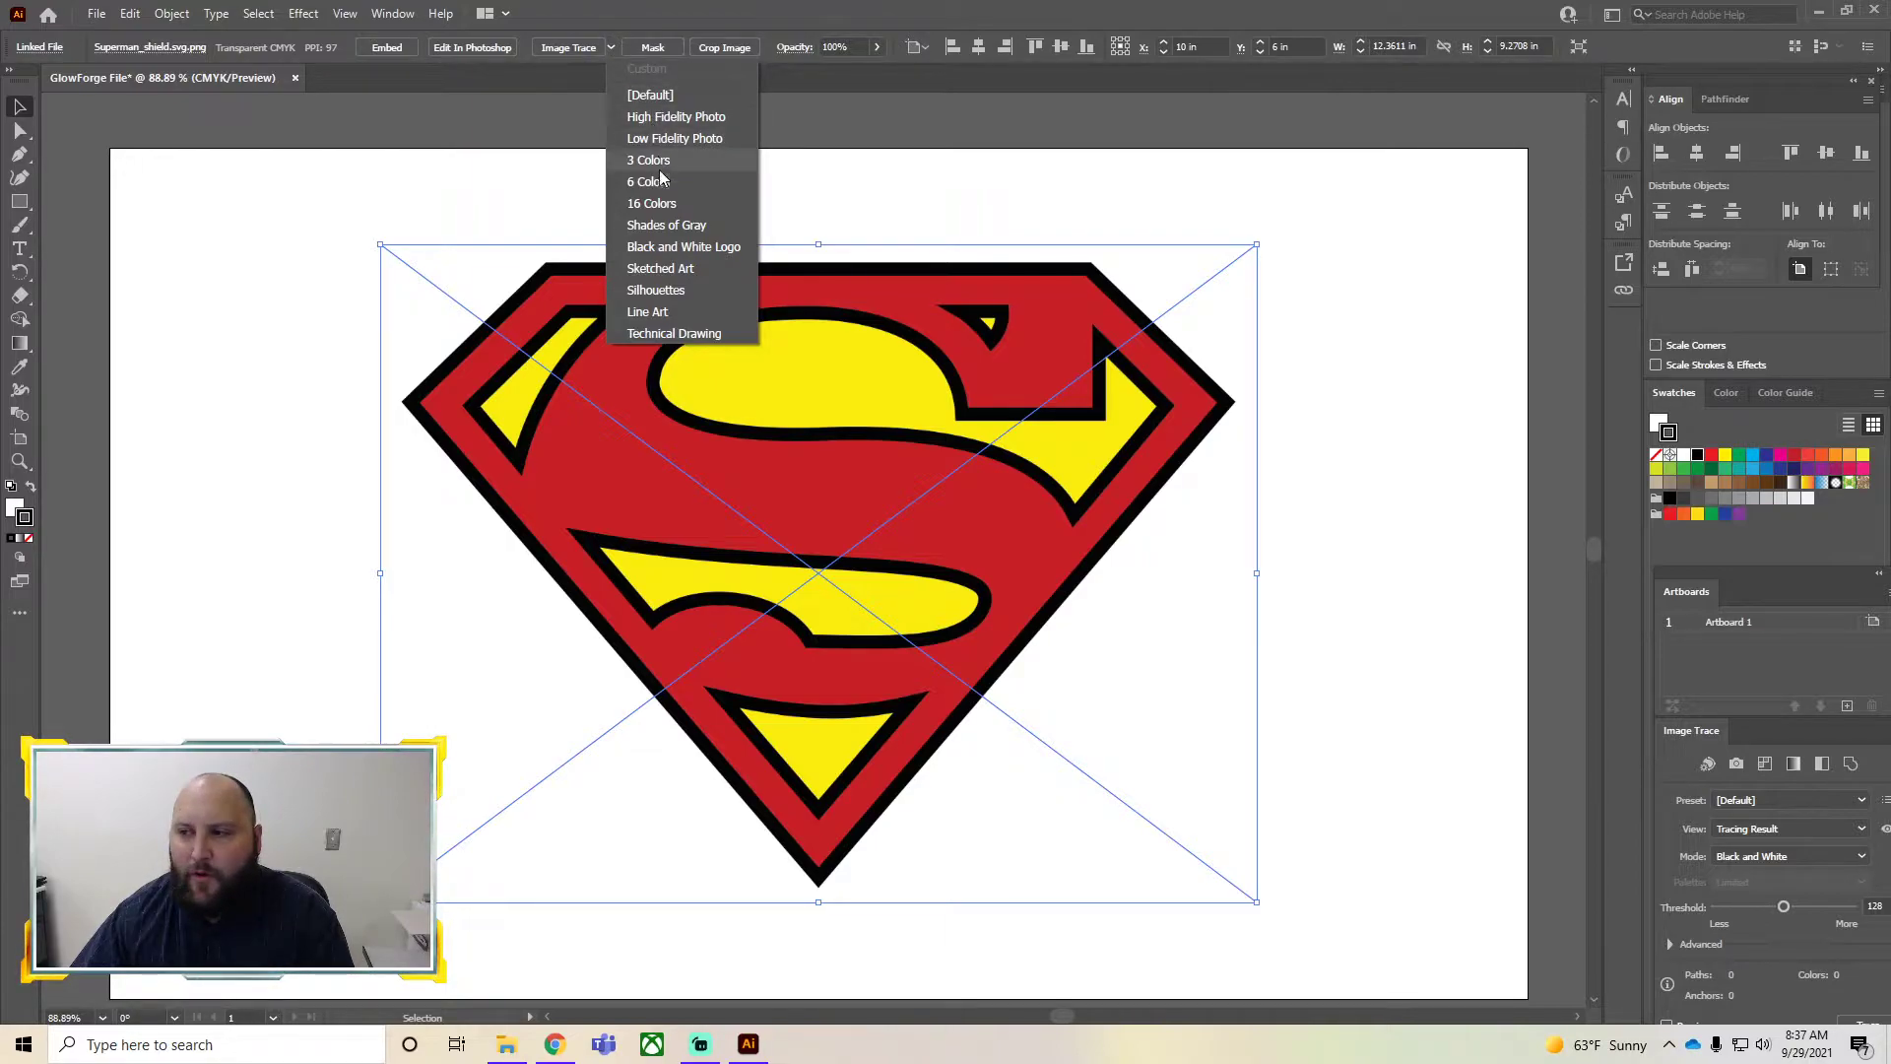
{"action": "left_click", "coordinate": [670, 334]}
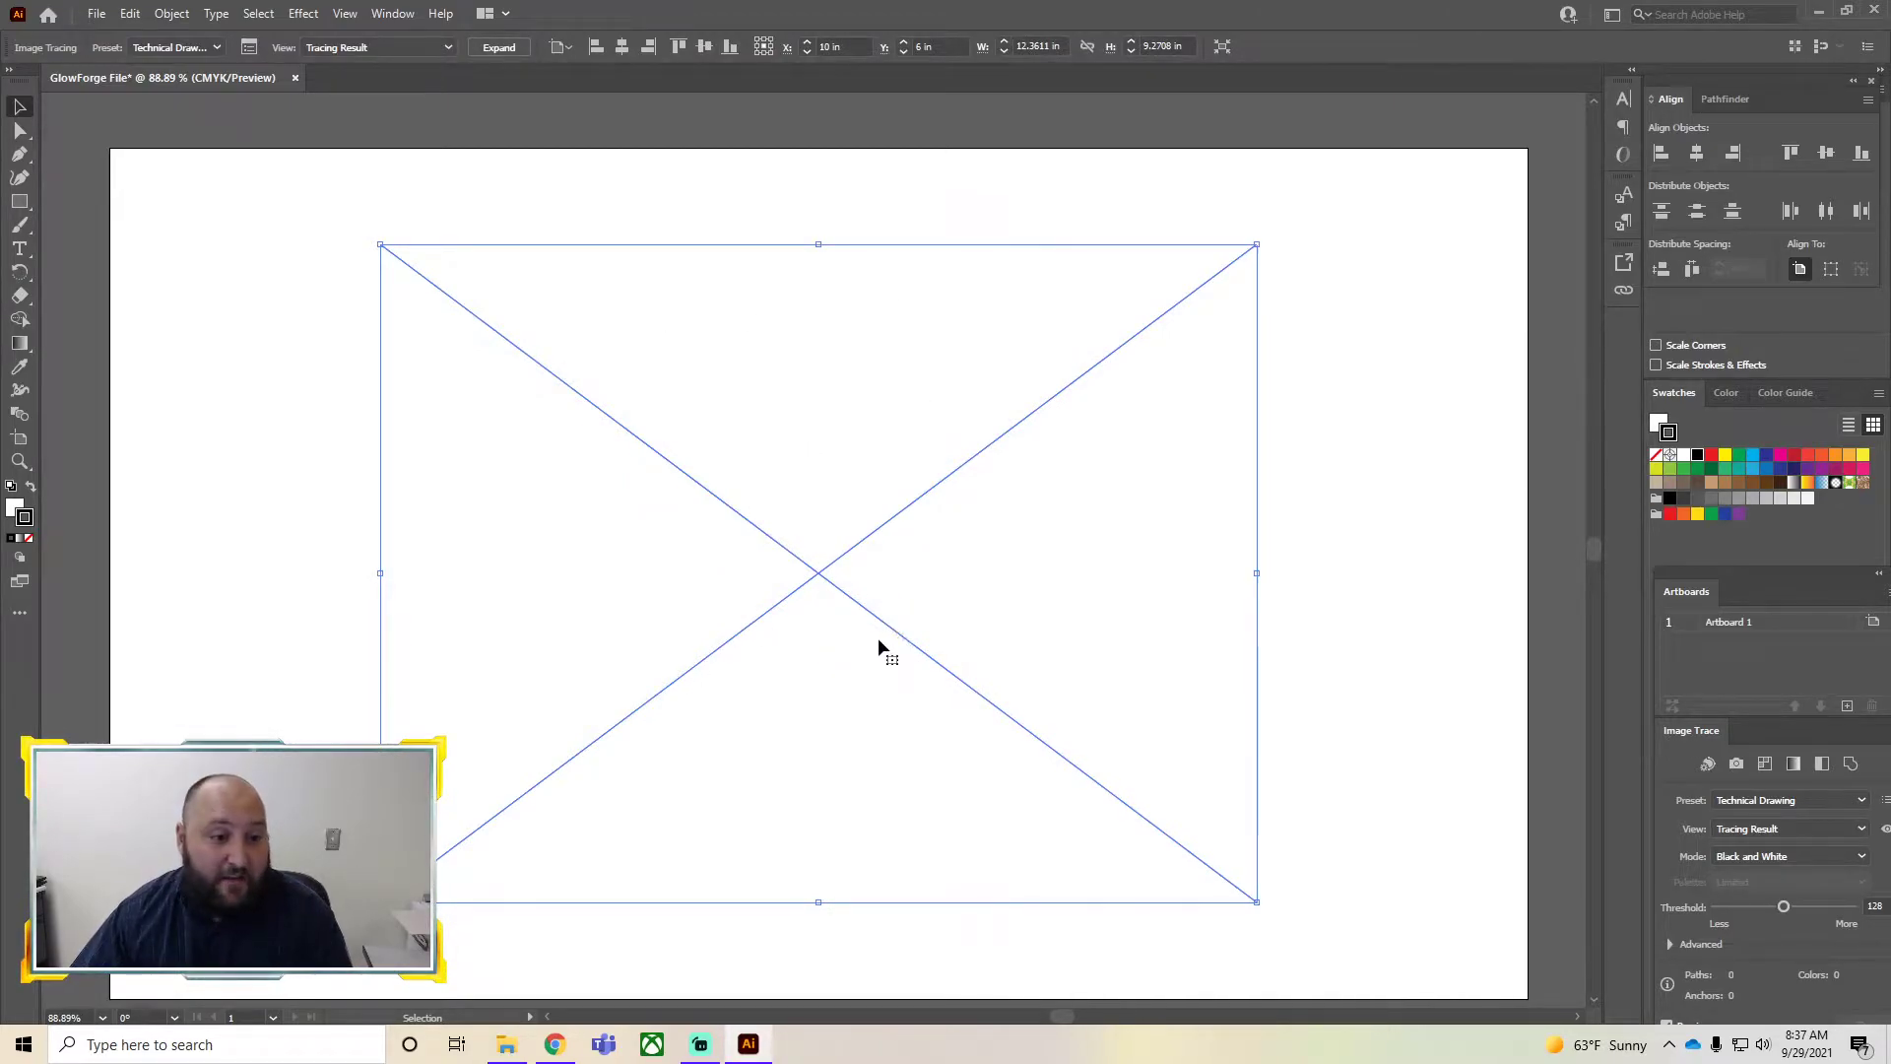
{"action": "key", "text": "a"}
{"action": "key", "text": "ctrl+z"}
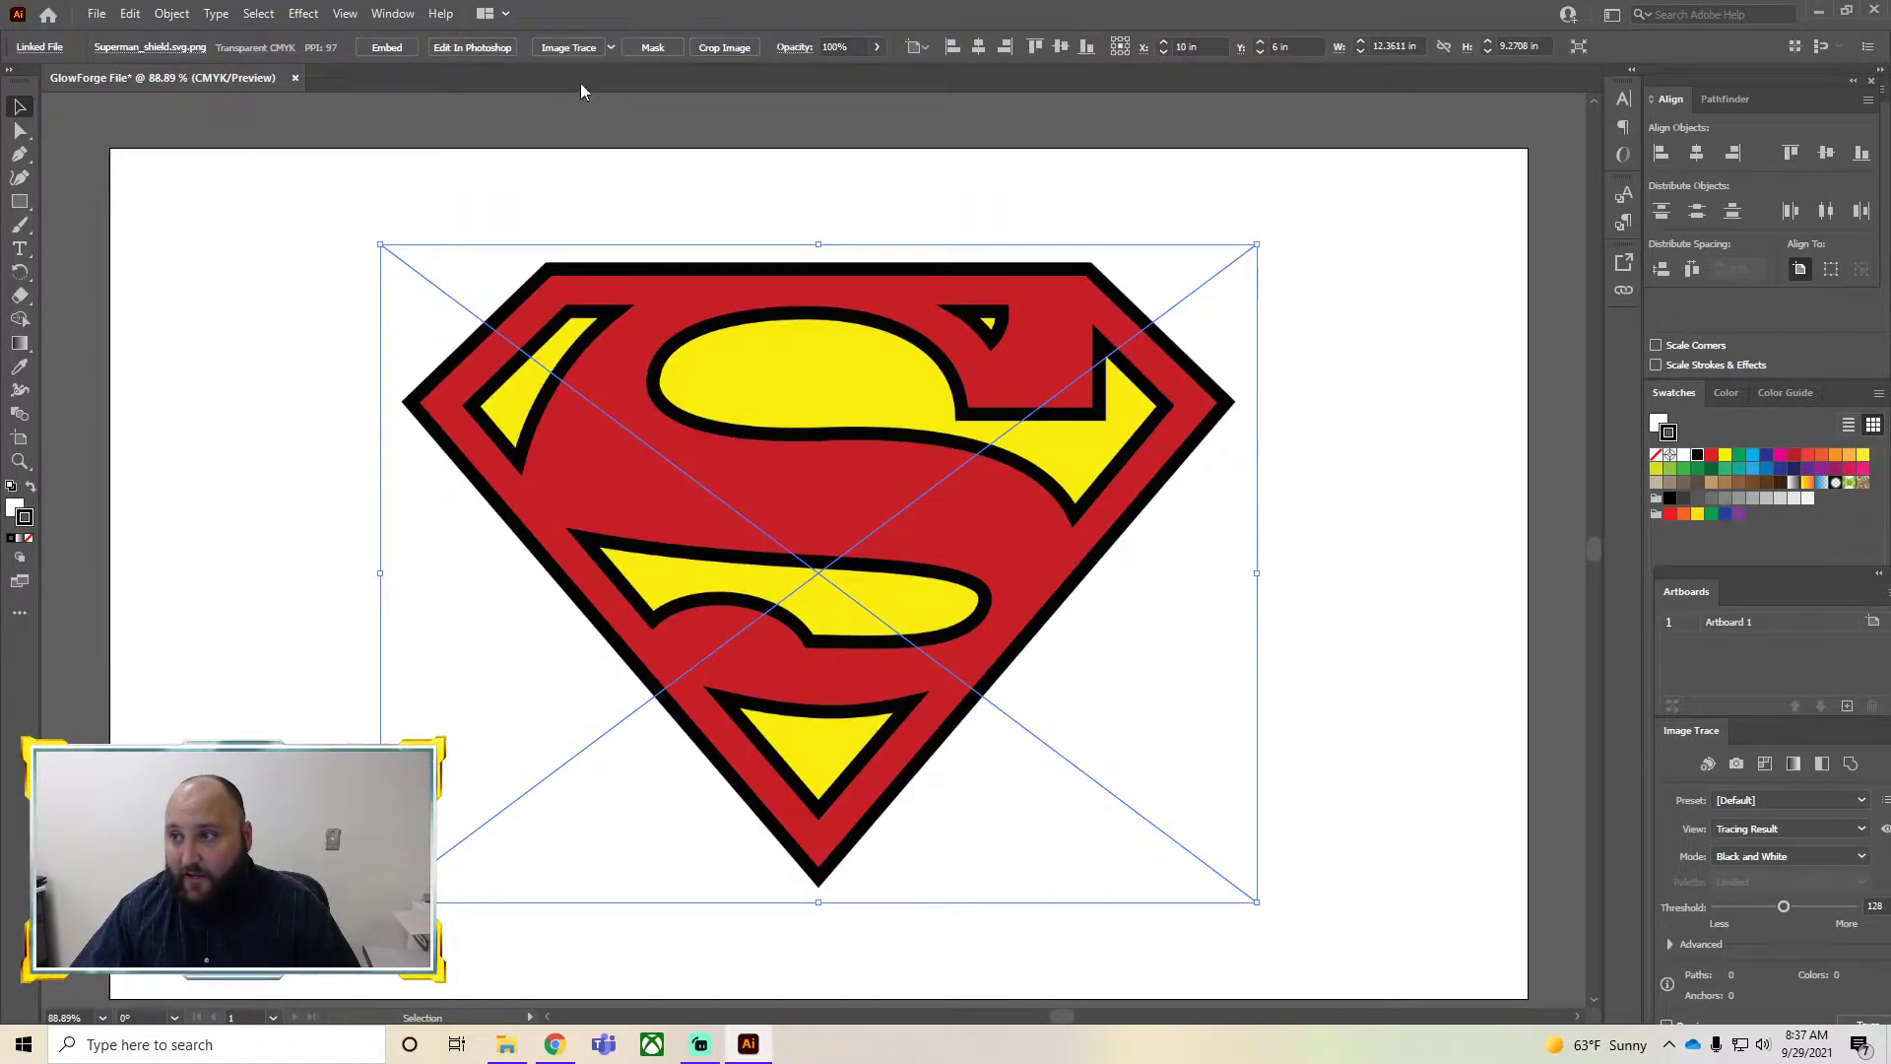
{"action": "left_click", "coordinate": [610, 48]}
{"action": "left_click", "coordinate": [683, 306]}
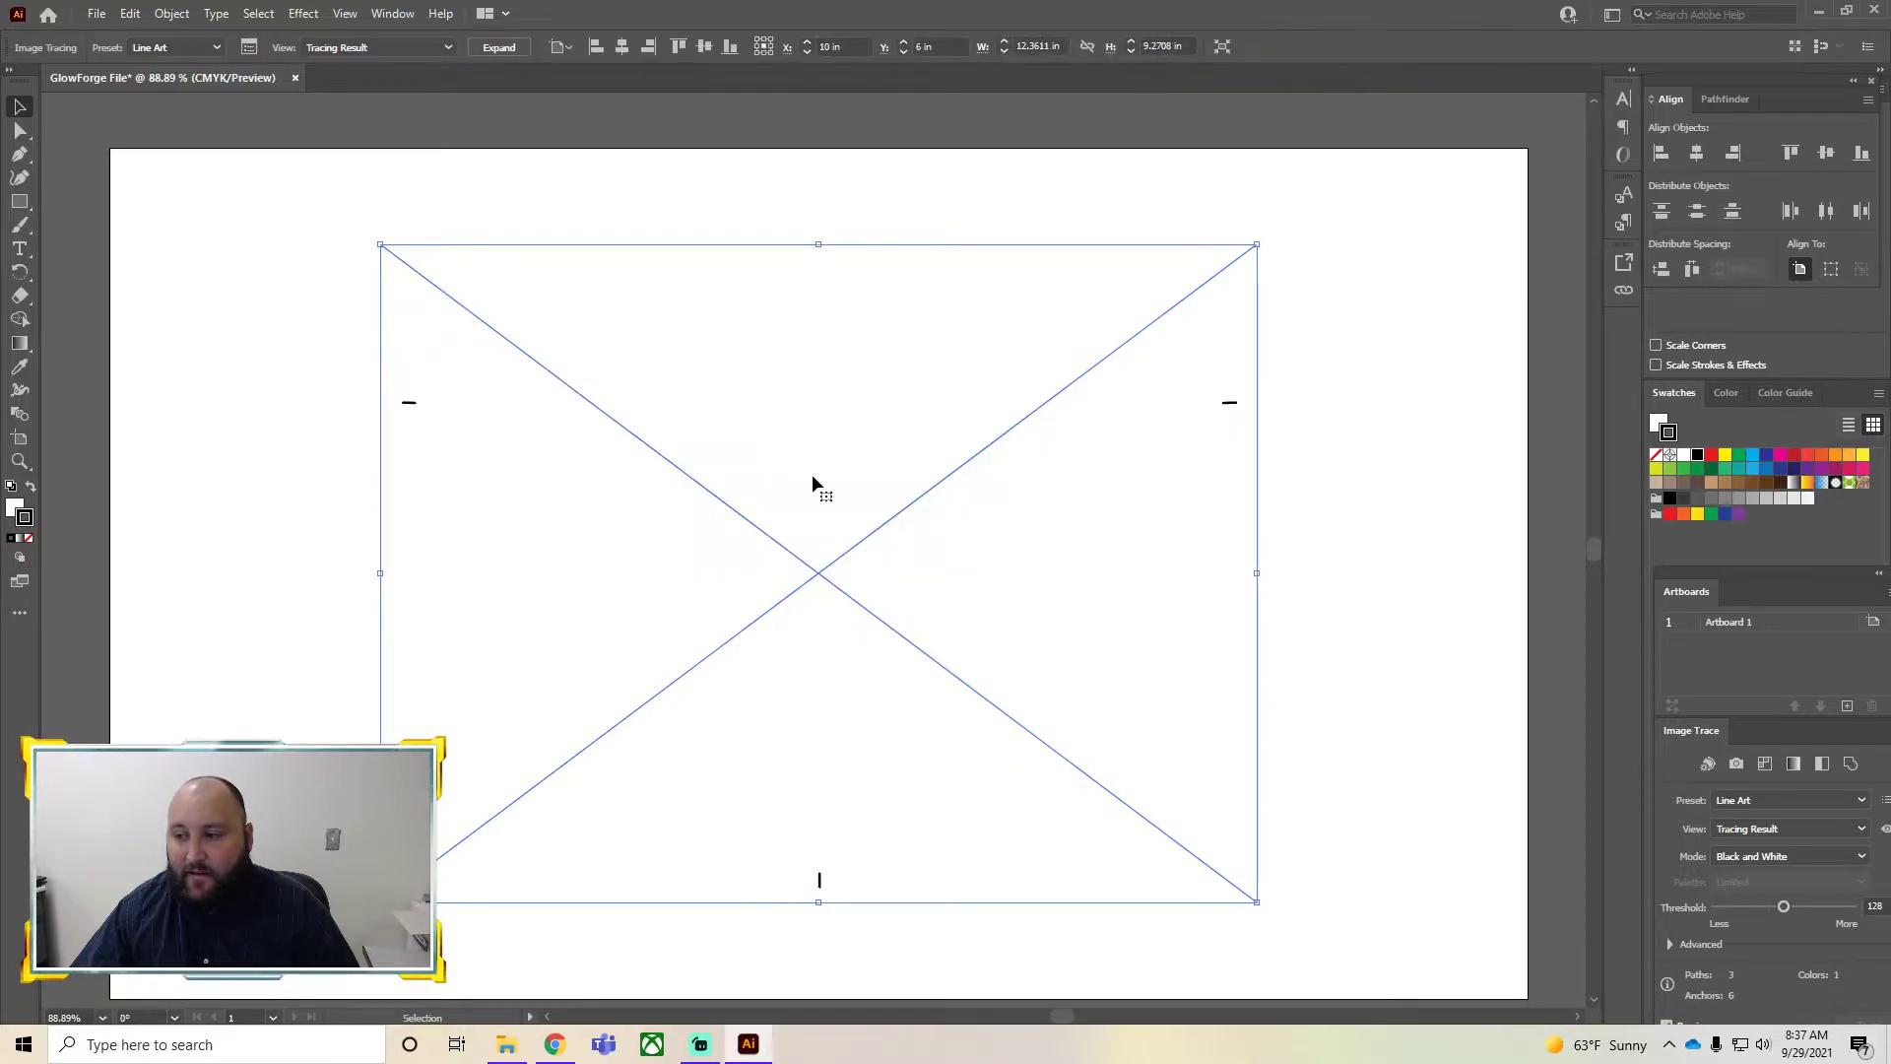
{"action": "key", "text": "ctrl+z"}
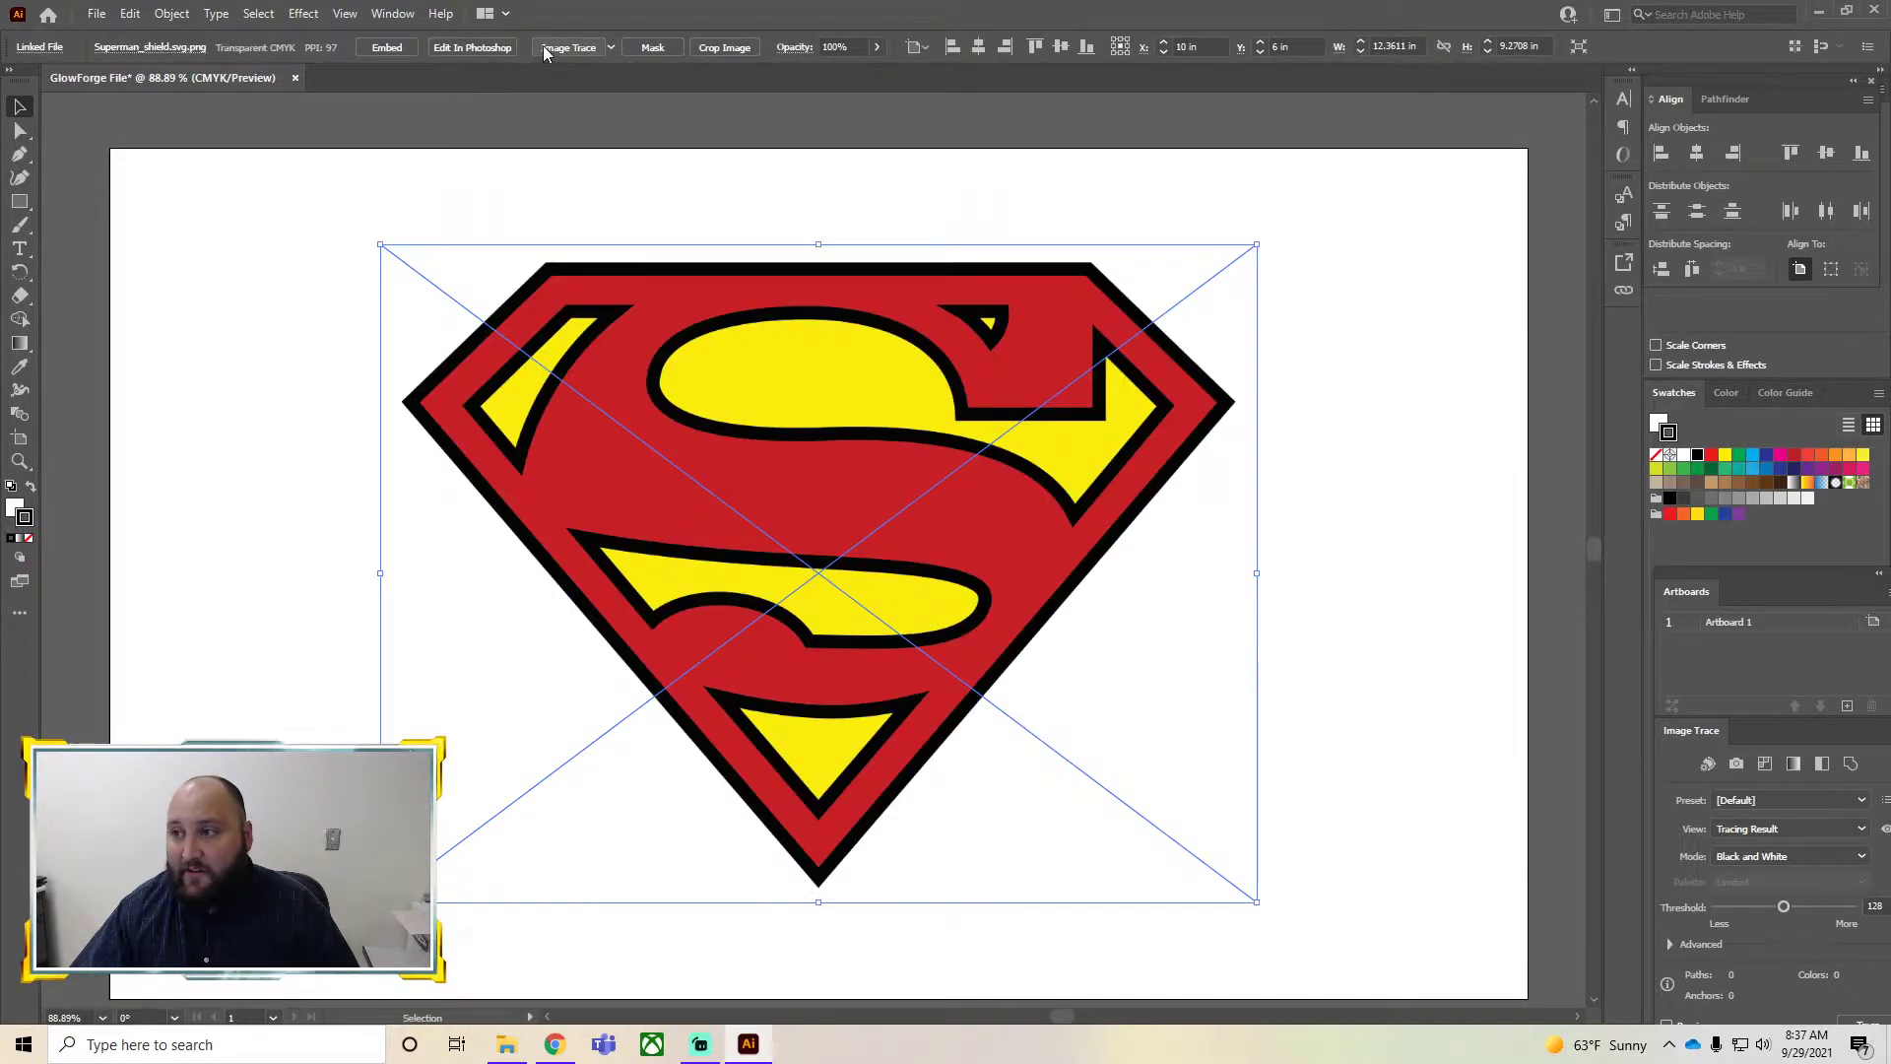
Image Trace the logo with the 3 Colors preset and expand the tracing
{"action": "left_click", "coordinate": [611, 47]}
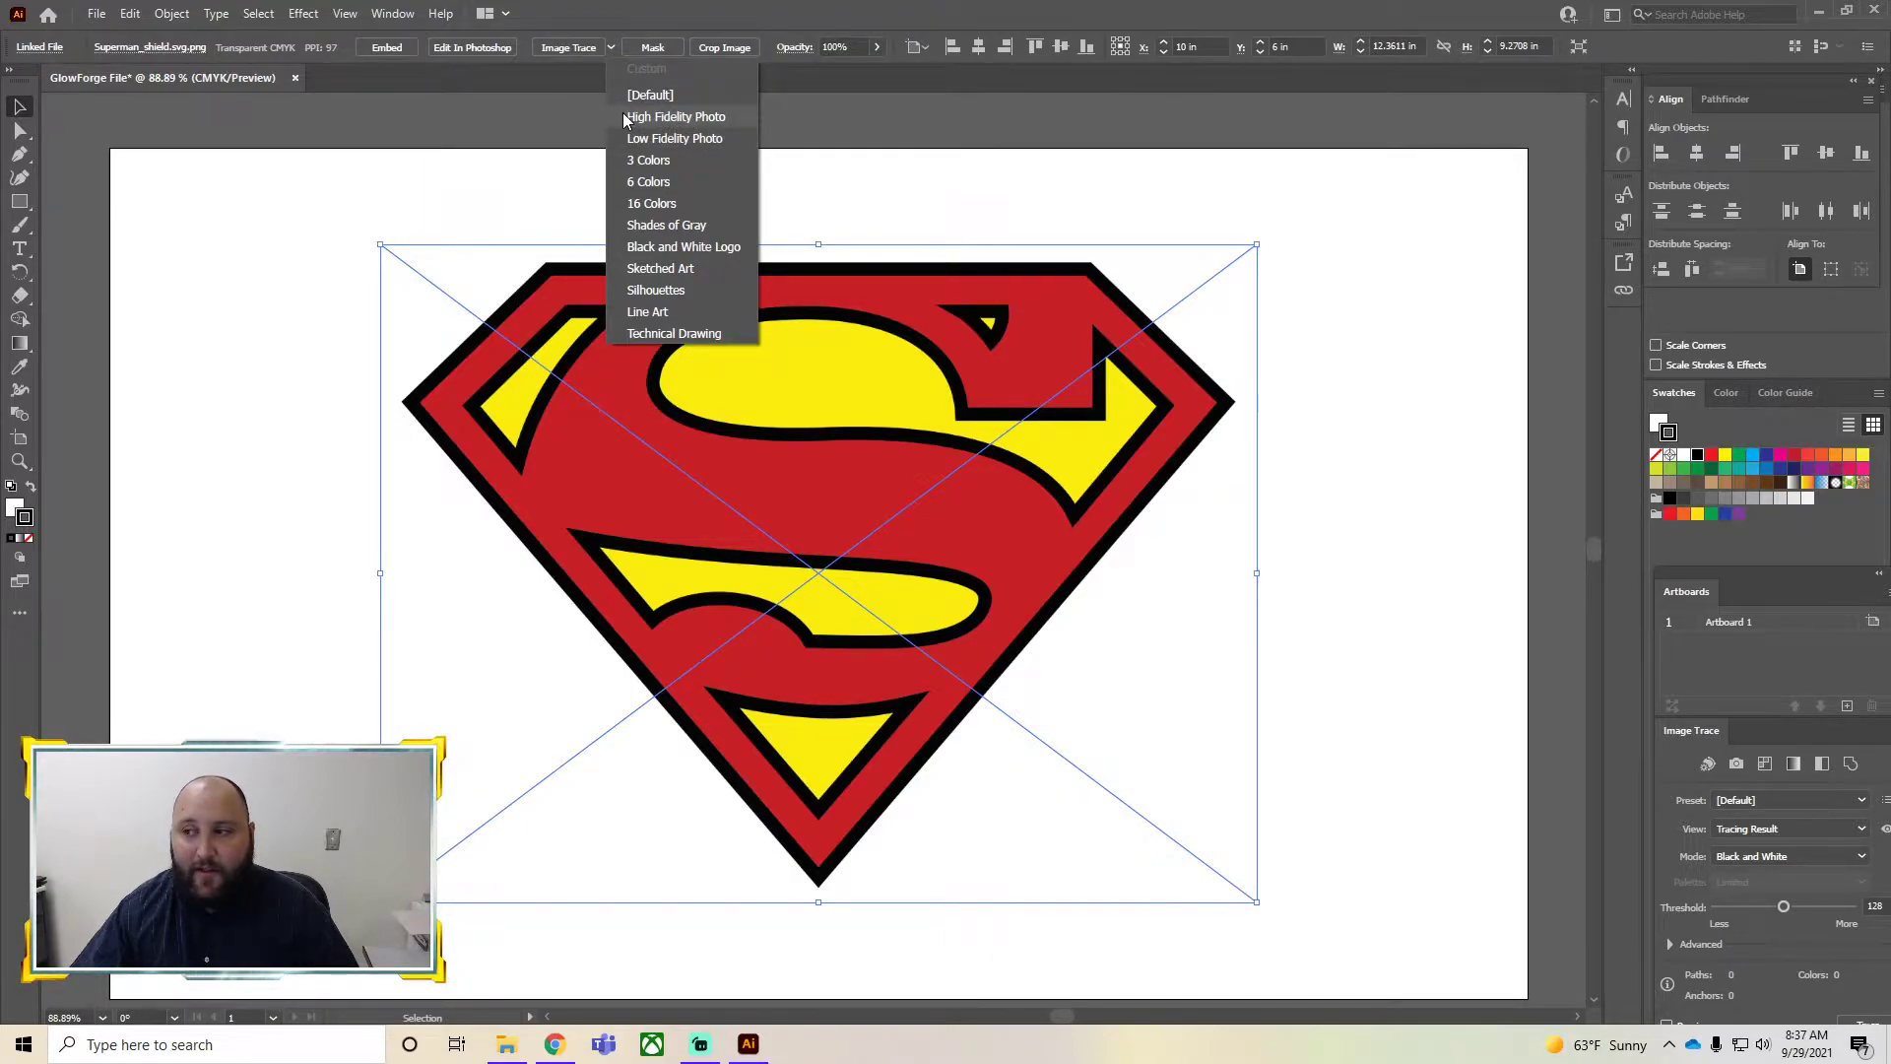
{"action": "left_click", "coordinate": [656, 161]}
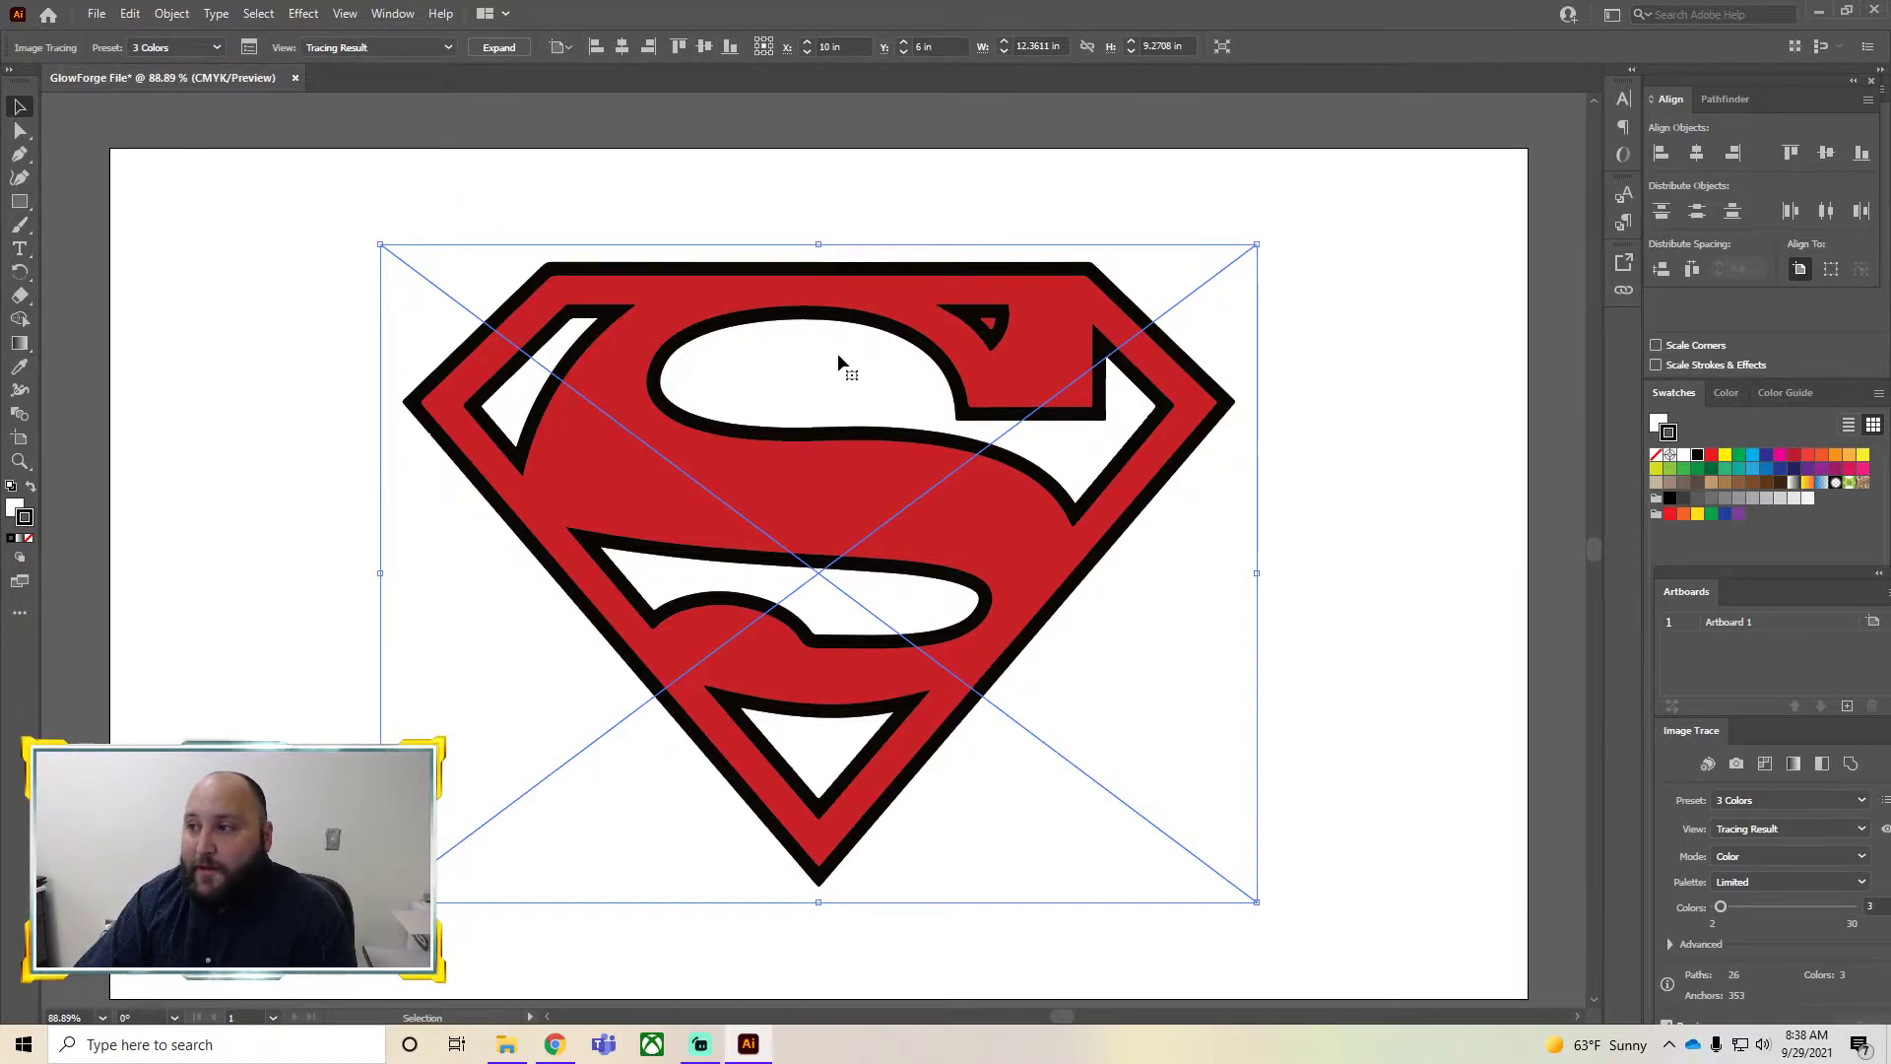
{"action": "left_click", "coordinate": [161, 186]}
{"action": "left_click", "coordinate": [790, 481]}
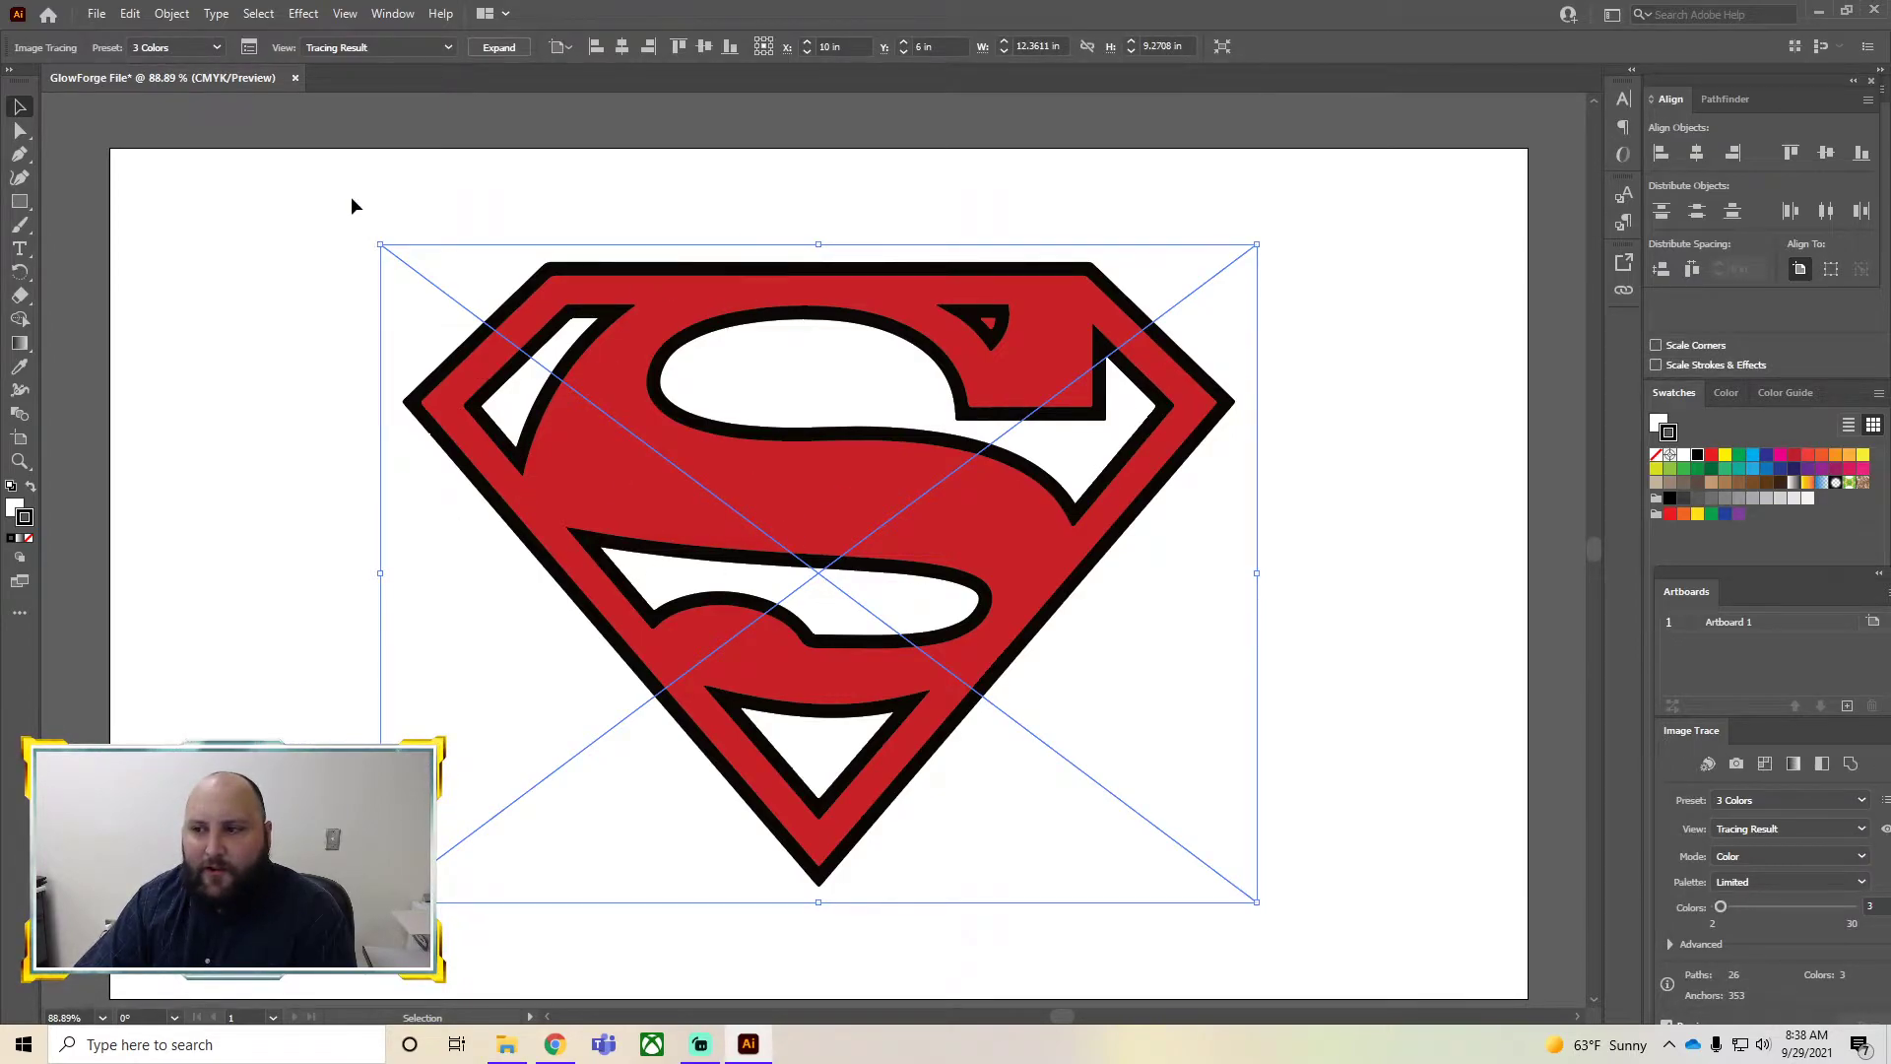
{"action": "left_click", "coordinate": [506, 49]}
Ungroup the expanded tracing into separate paths and select the upper S shape
{"action": "left_click", "coordinate": [682, 227]}
{"action": "left_click", "coordinate": [713, 373]}
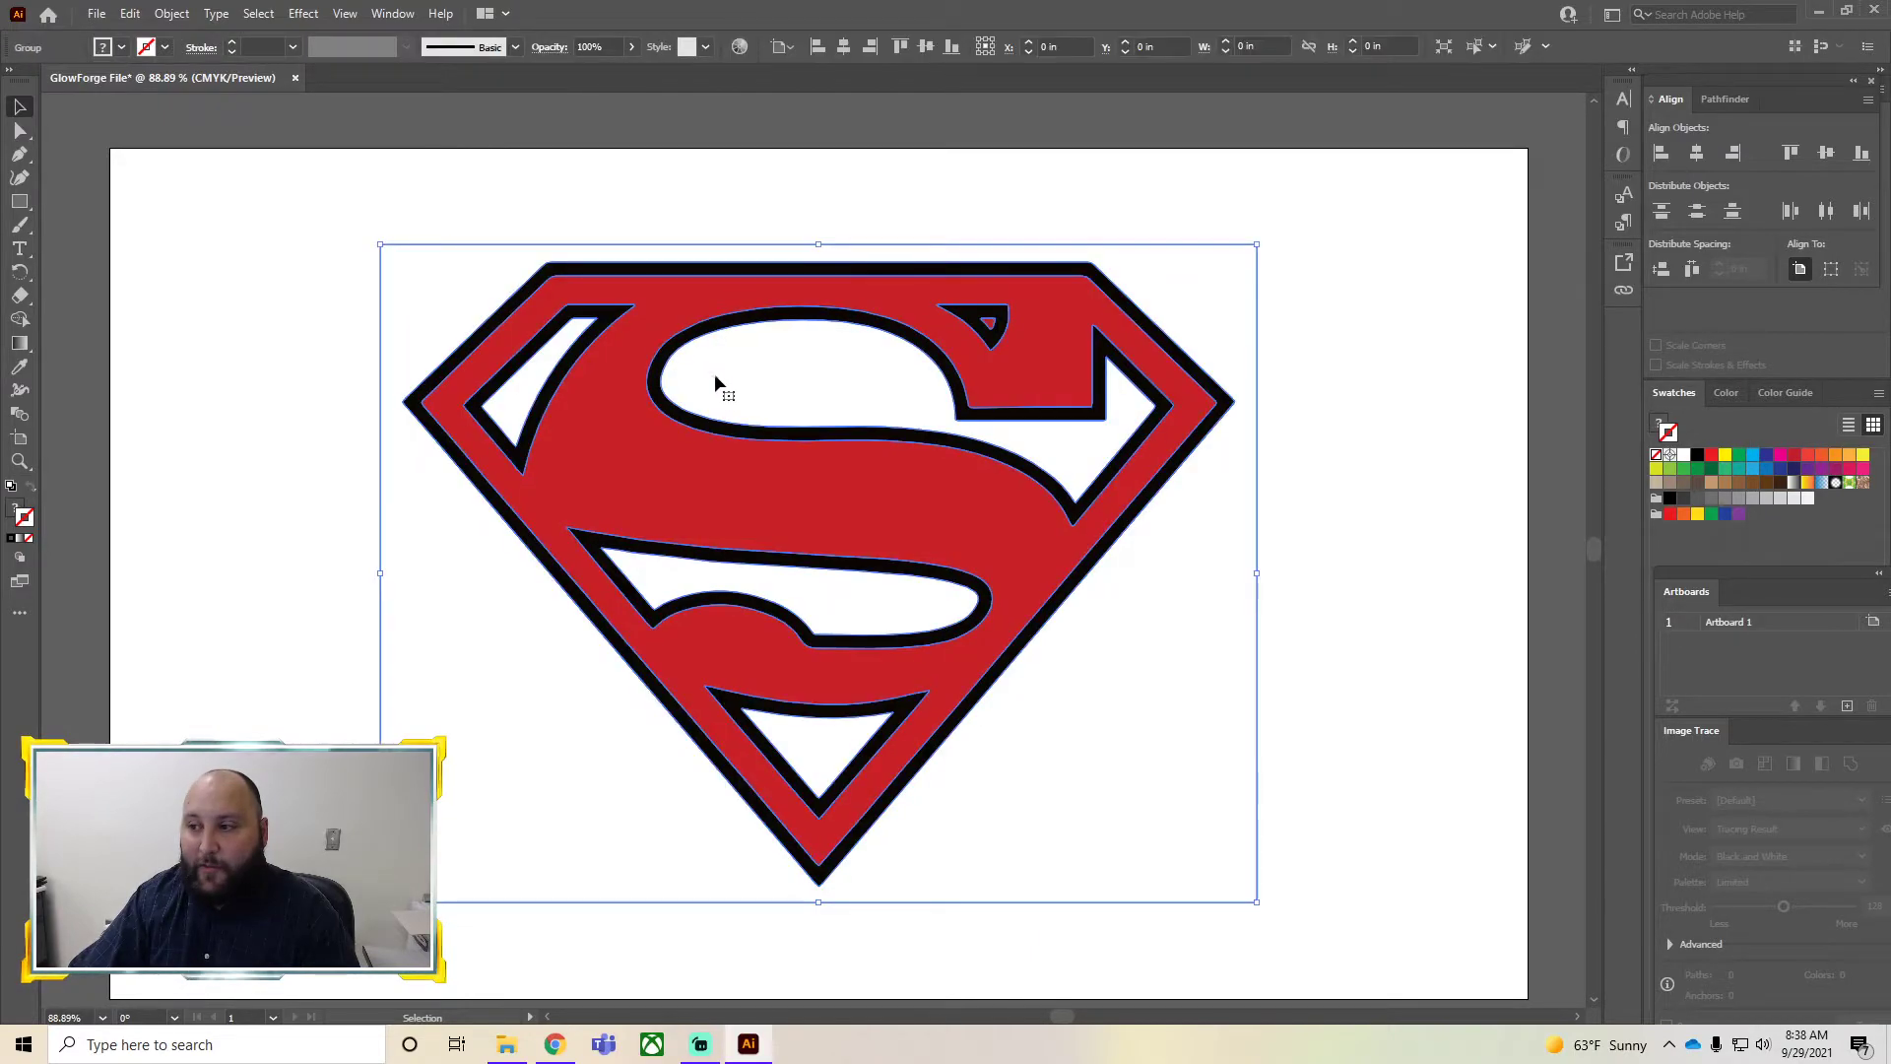
{"action": "left_click", "coordinate": [332, 549]}
{"action": "left_click", "coordinate": [594, 321]}
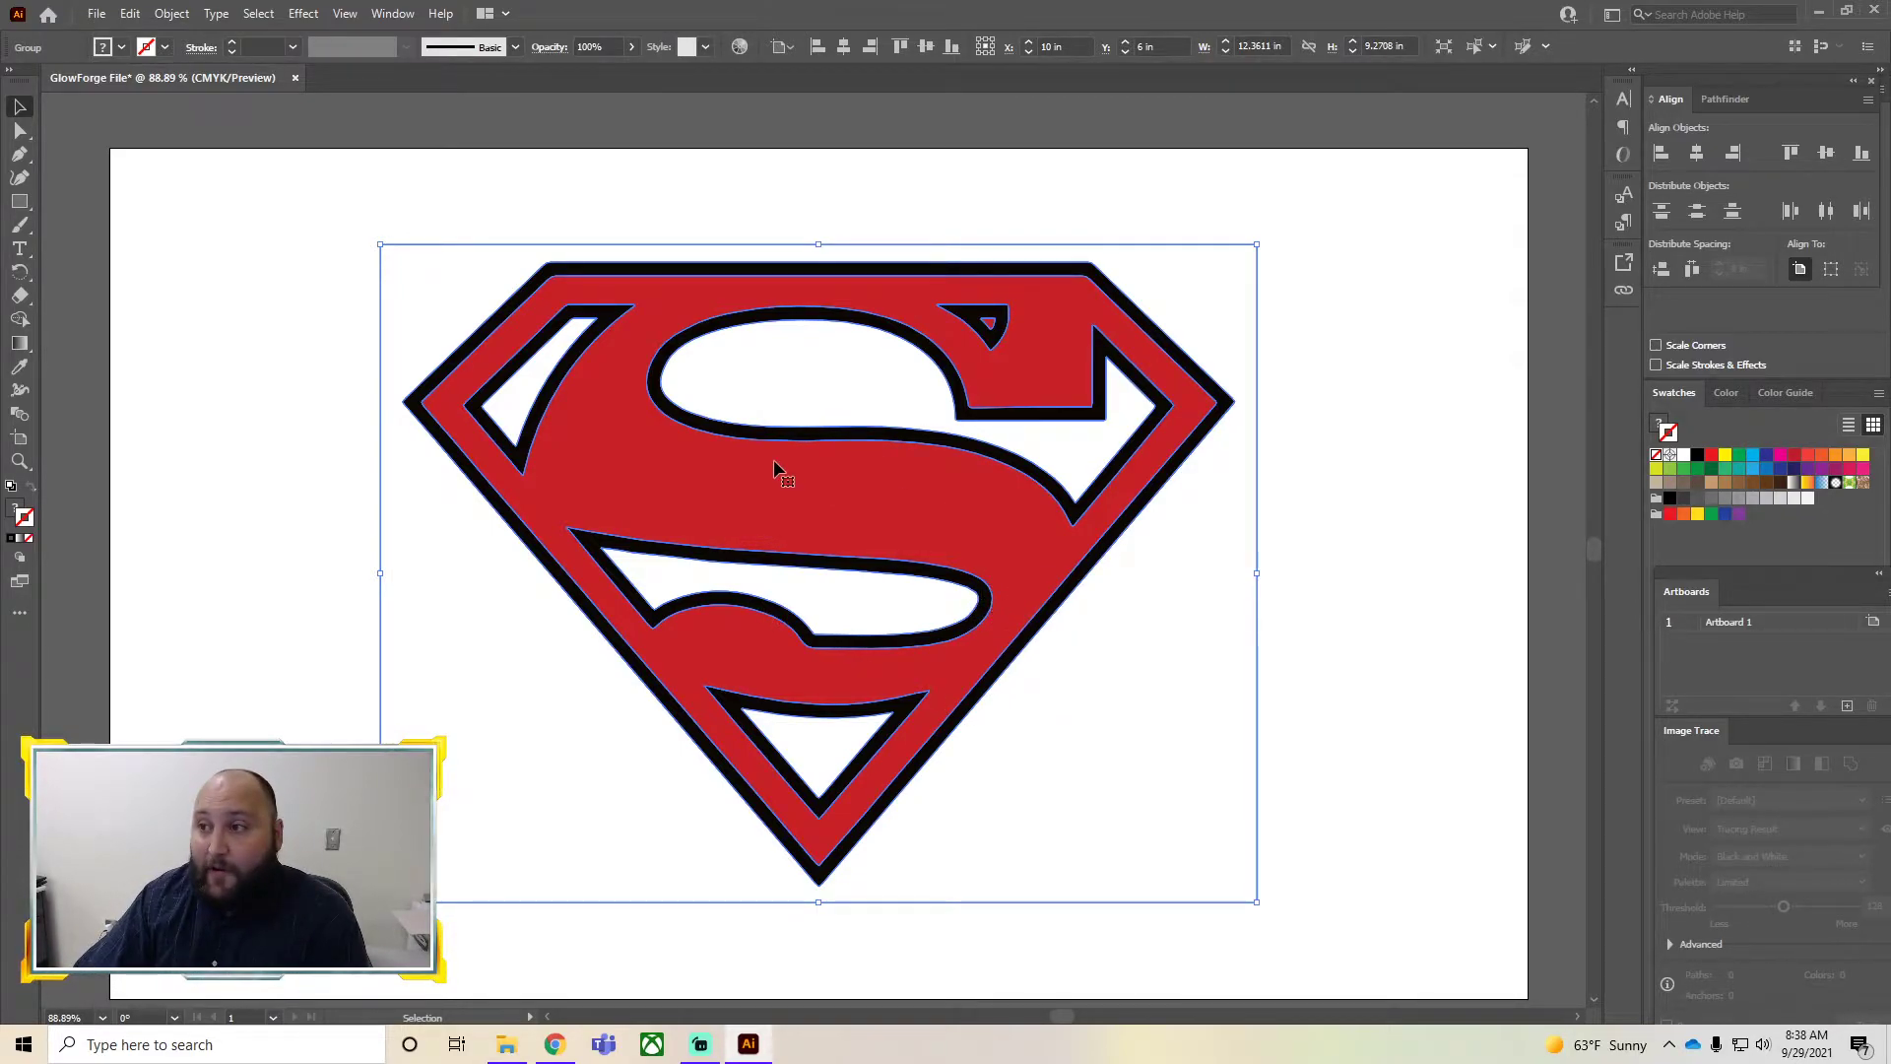
{"action": "right_click", "coordinate": [702, 391]}
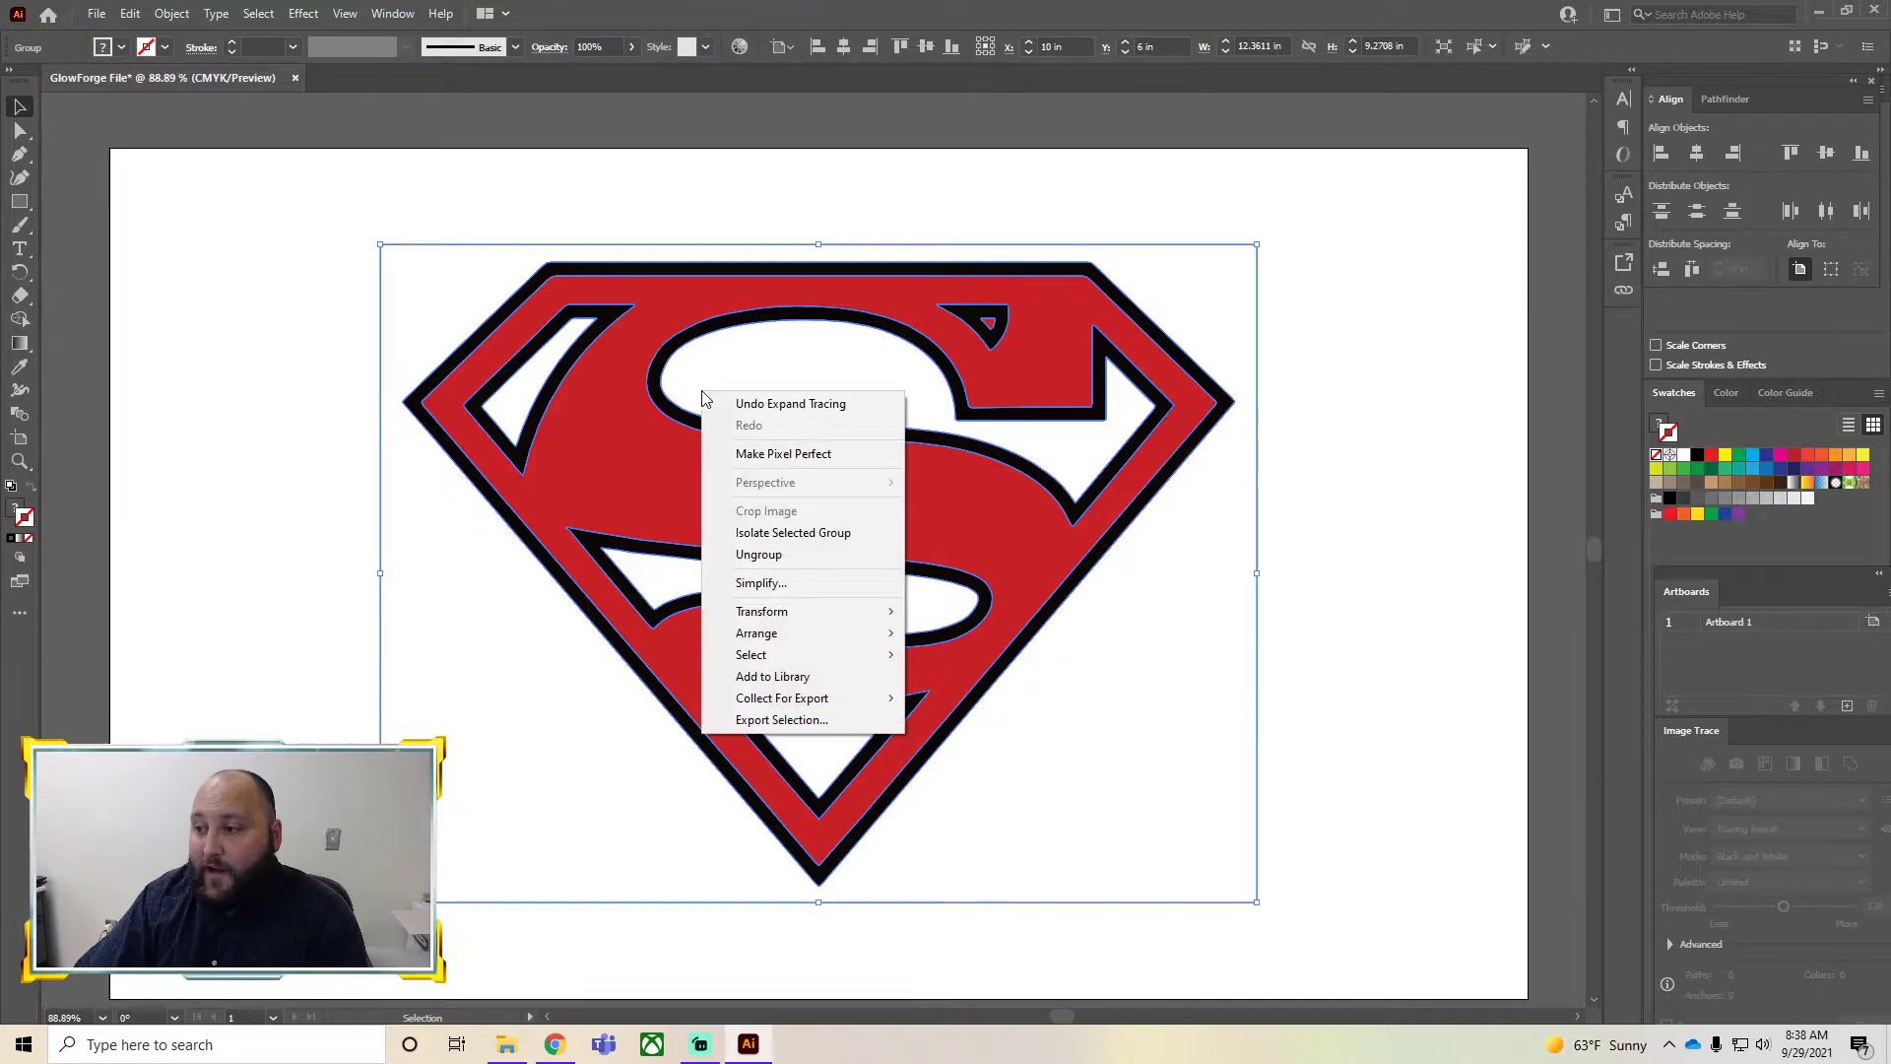
{"action": "left_click", "coordinate": [759, 554]}
{"action": "left_click", "coordinate": [1444, 468]}
{"action": "left_click", "coordinate": [831, 392]}
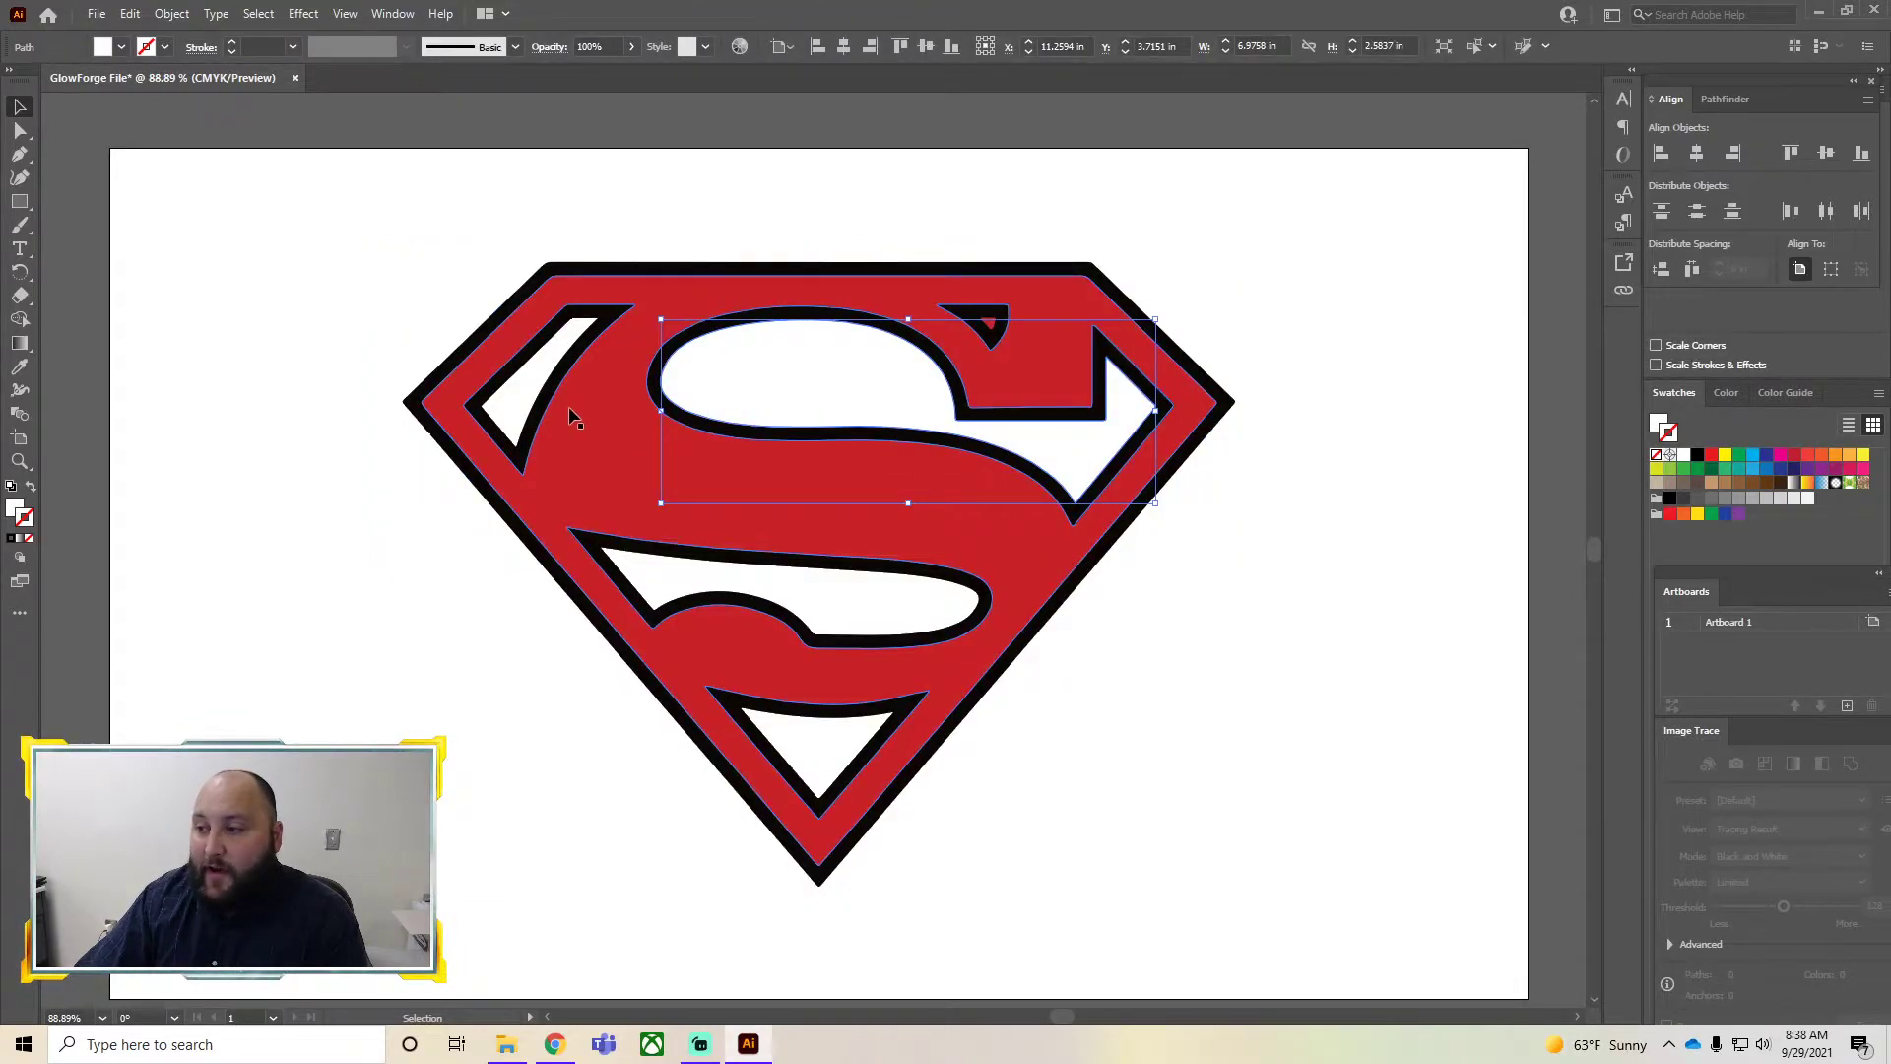
Try deleting the red shield fill shape, undoing the deletion
{"action": "left_click", "coordinate": [180, 327]}
{"action": "left_click", "coordinate": [657, 305]}
{"action": "key", "text": "Delete"}
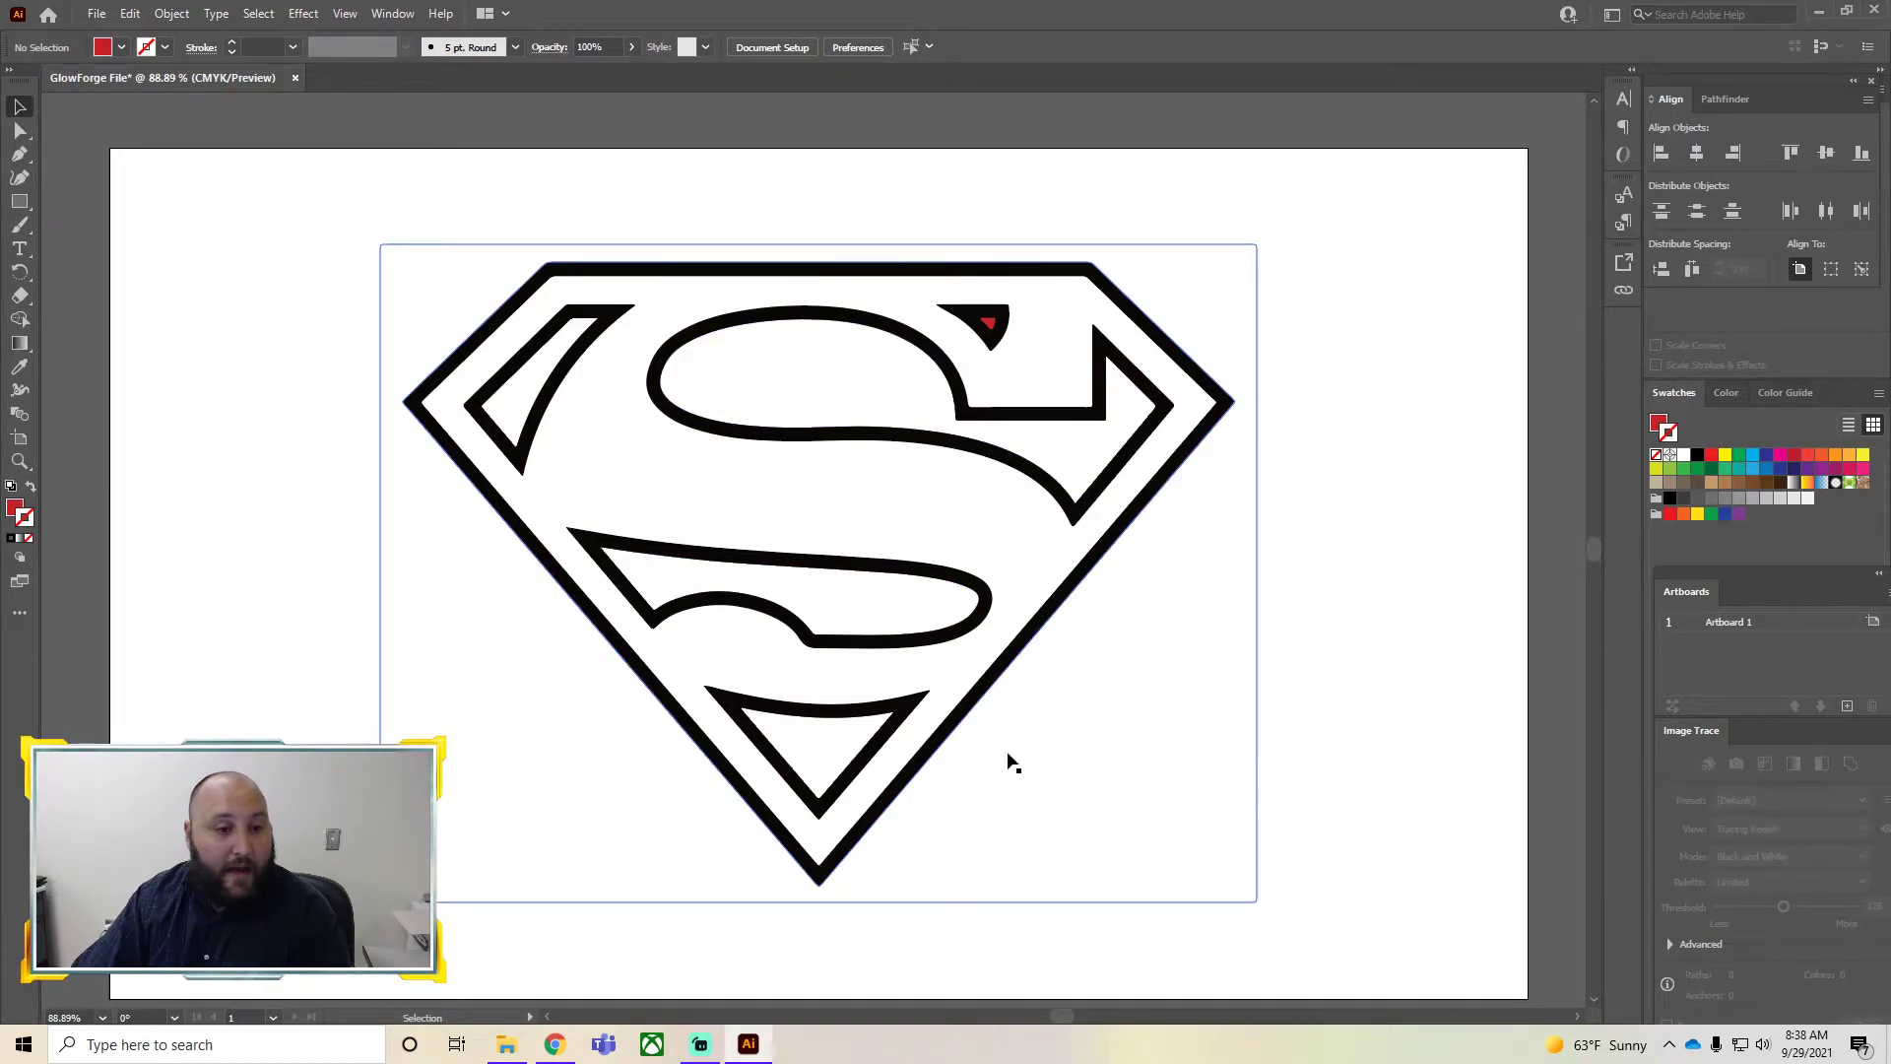
{"action": "key", "text": "ctrl+z"}
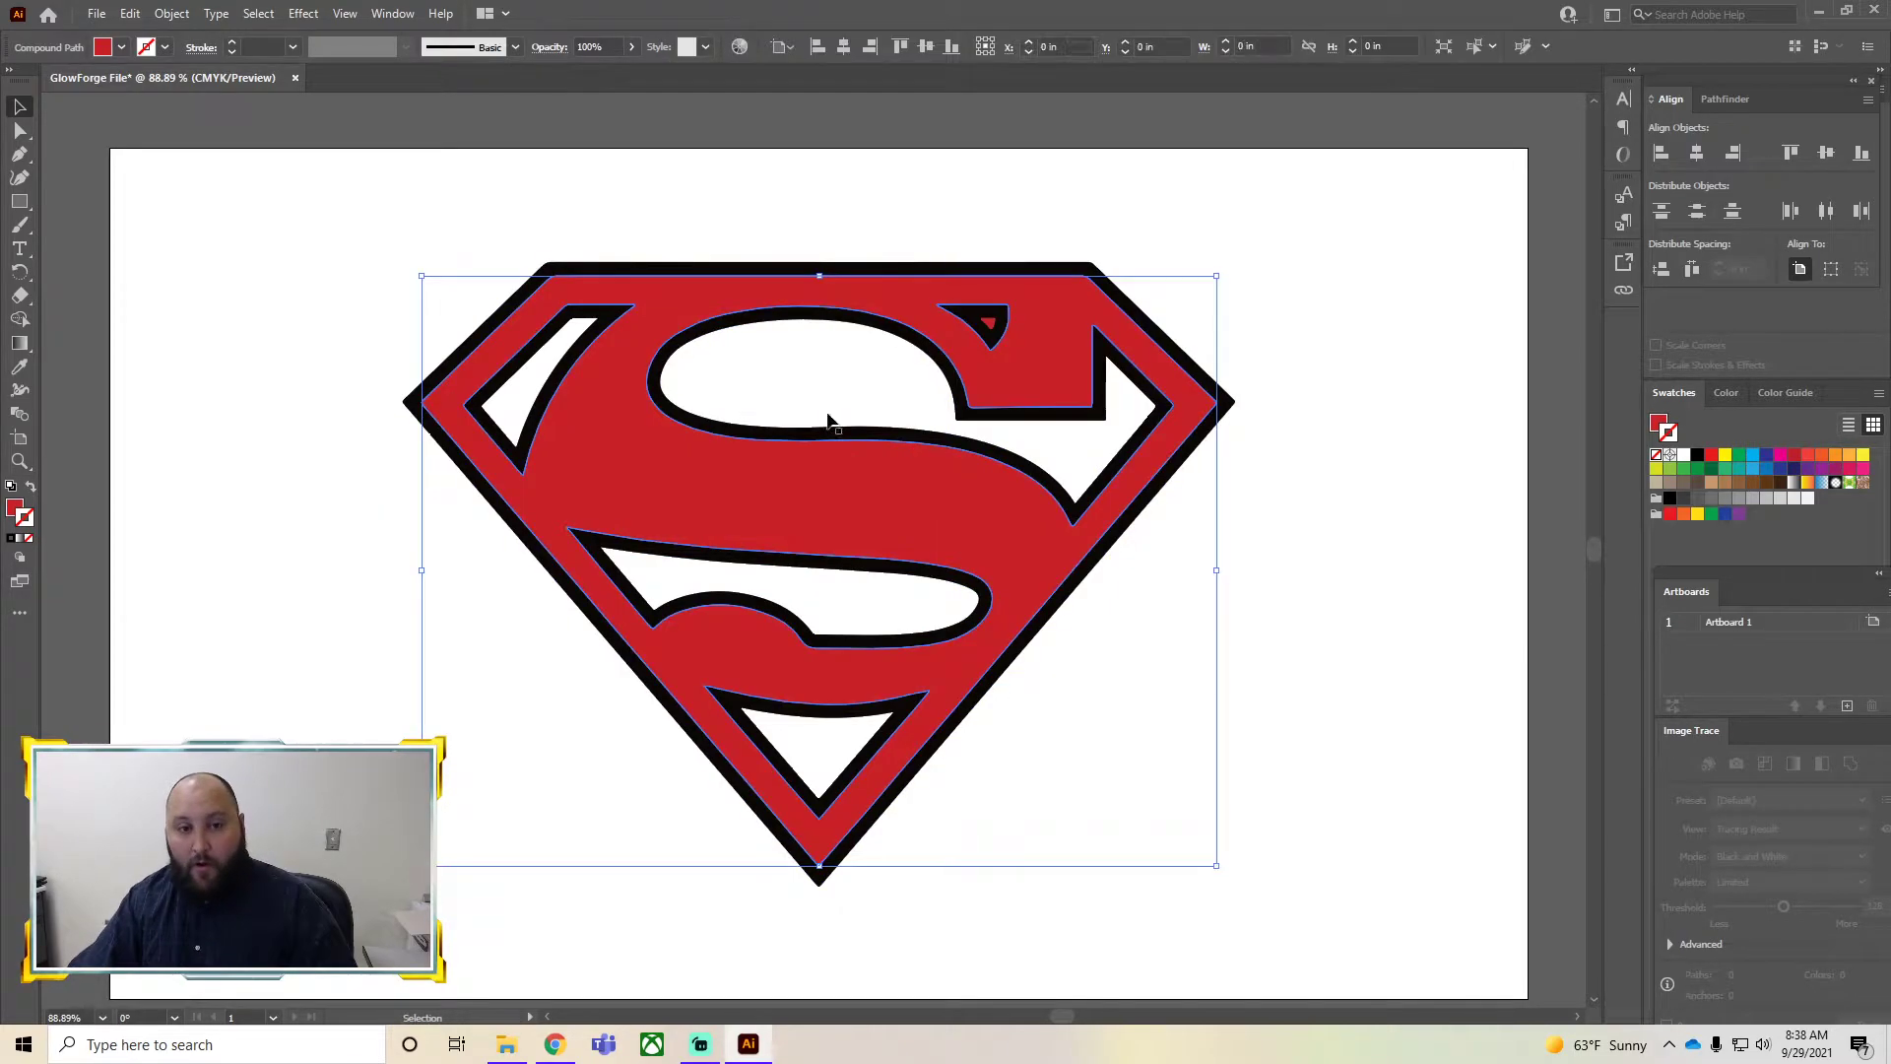
Recolor the red shield fill shape yellow, giving it a yellow stroke and a yellow fill
{"action": "left_click", "coordinate": [1237, 282]}
{"action": "left_click", "coordinate": [1069, 348]}
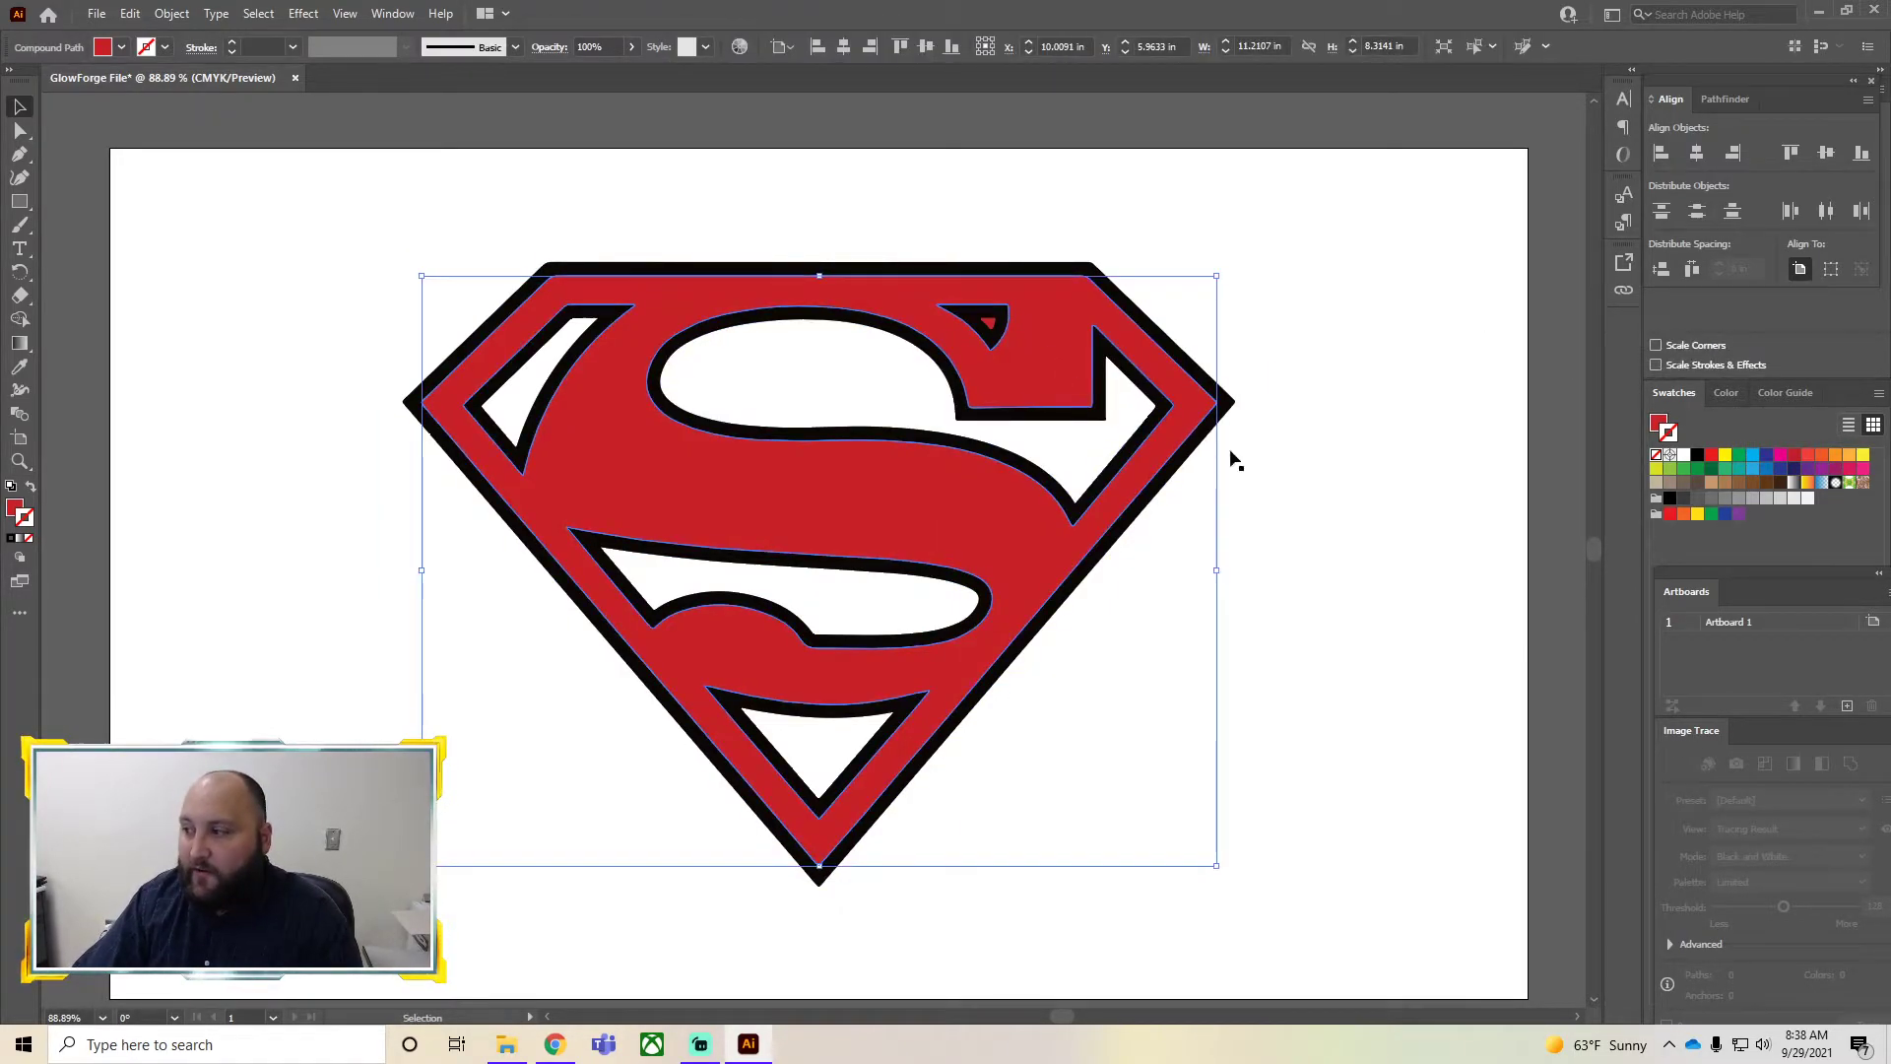
{"action": "left_click", "coordinate": [1696, 517]}
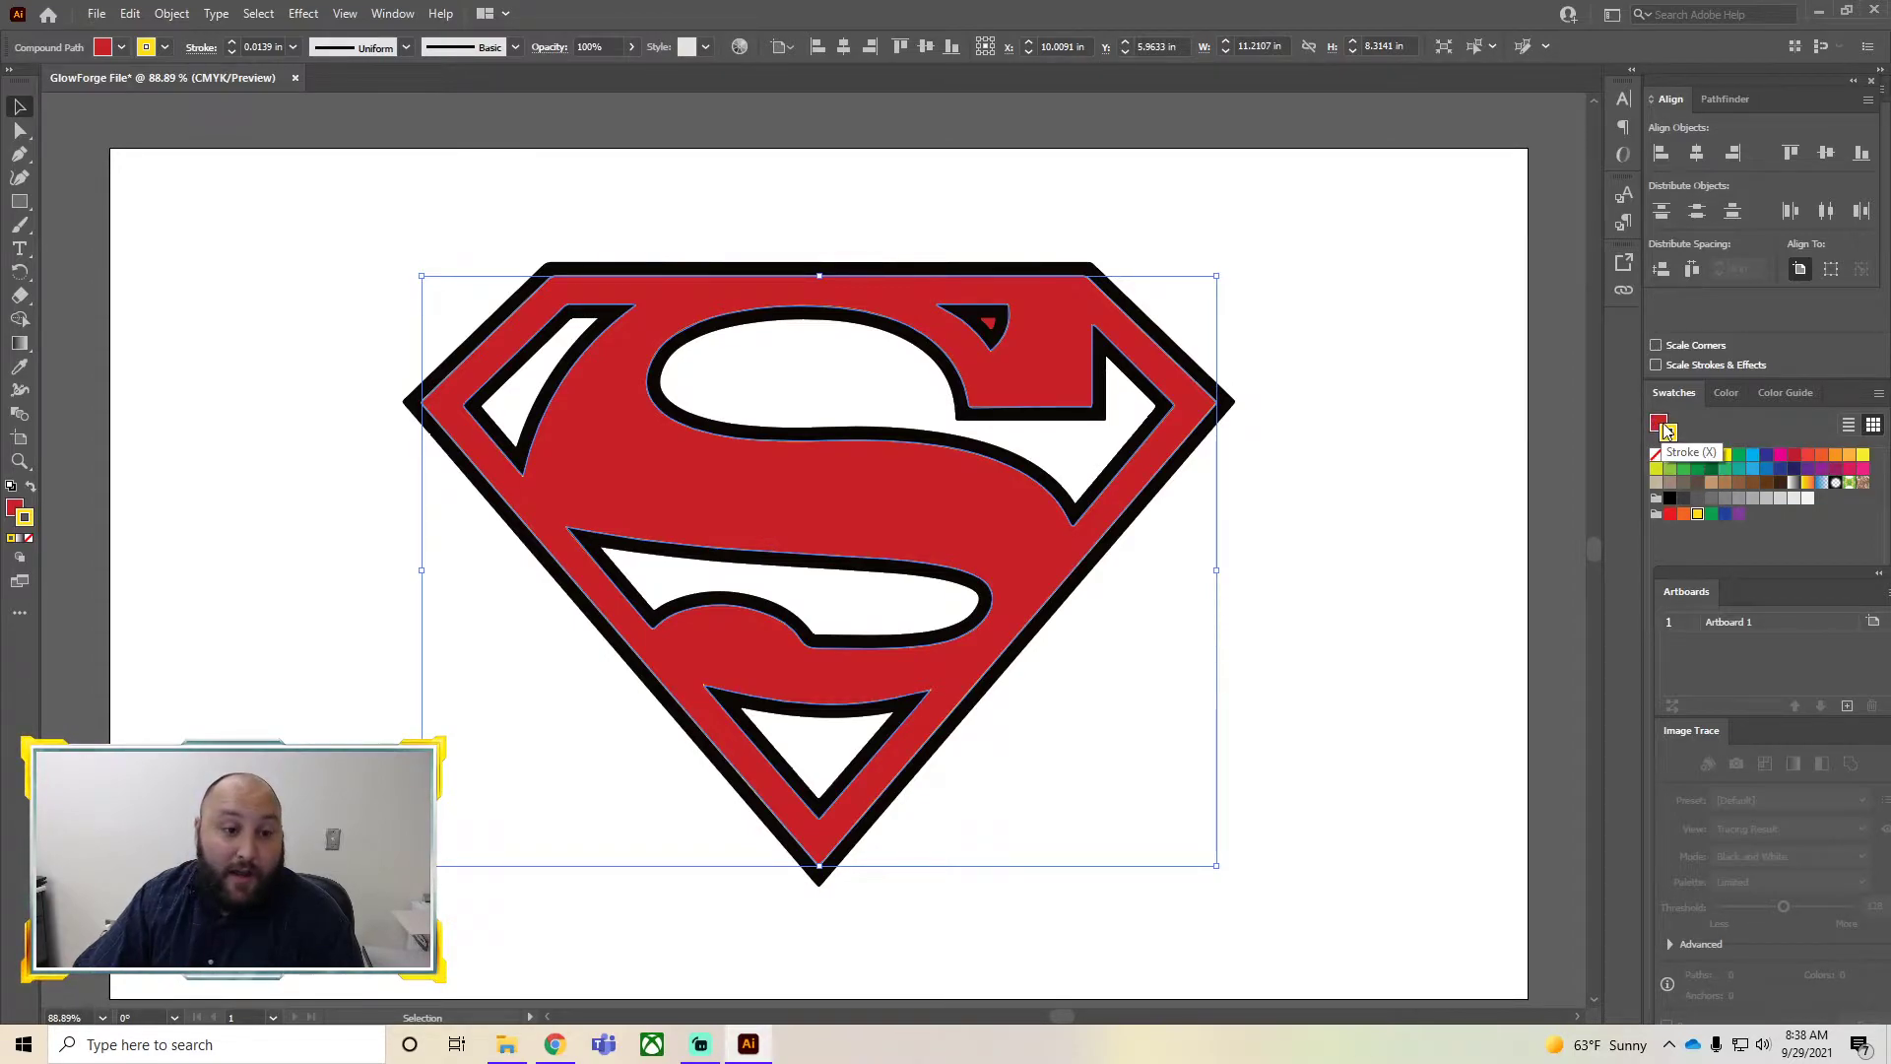
{"action": "left_click", "coordinate": [1520, 436]}
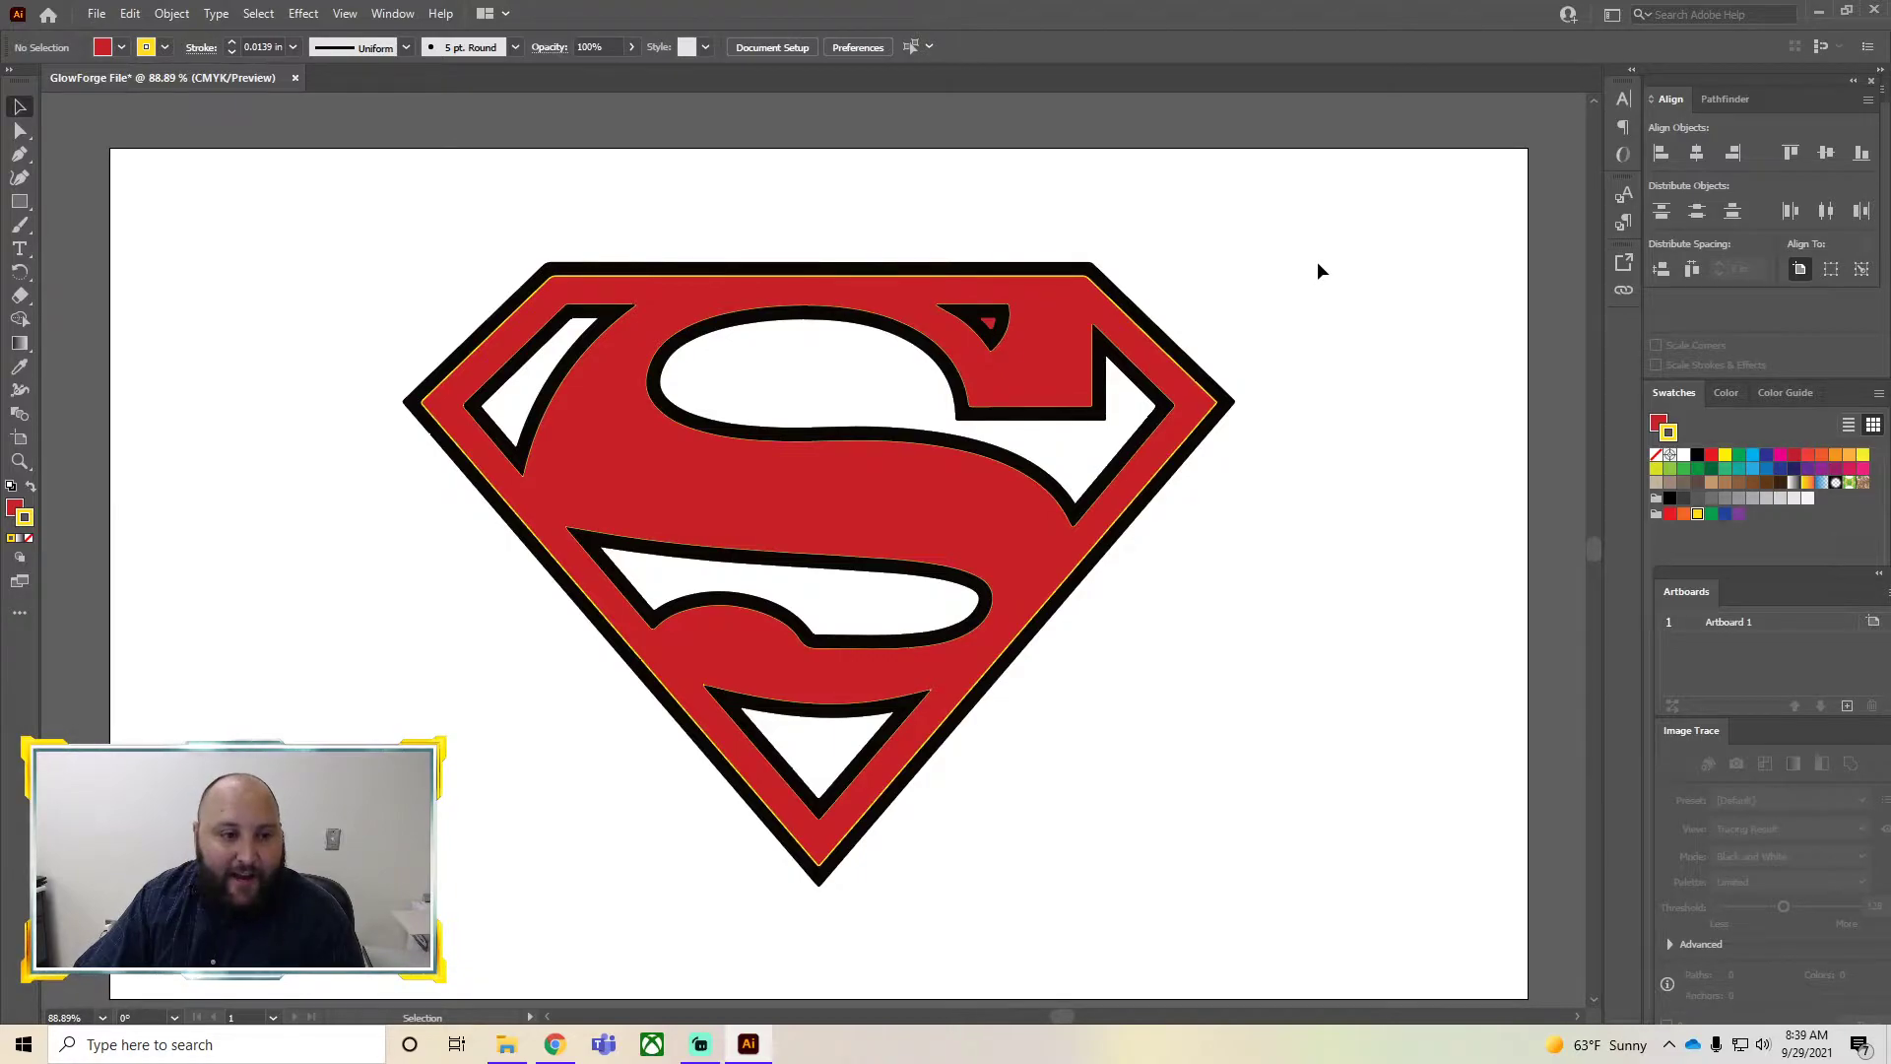
{"action": "left_click", "coordinate": [870, 499]}
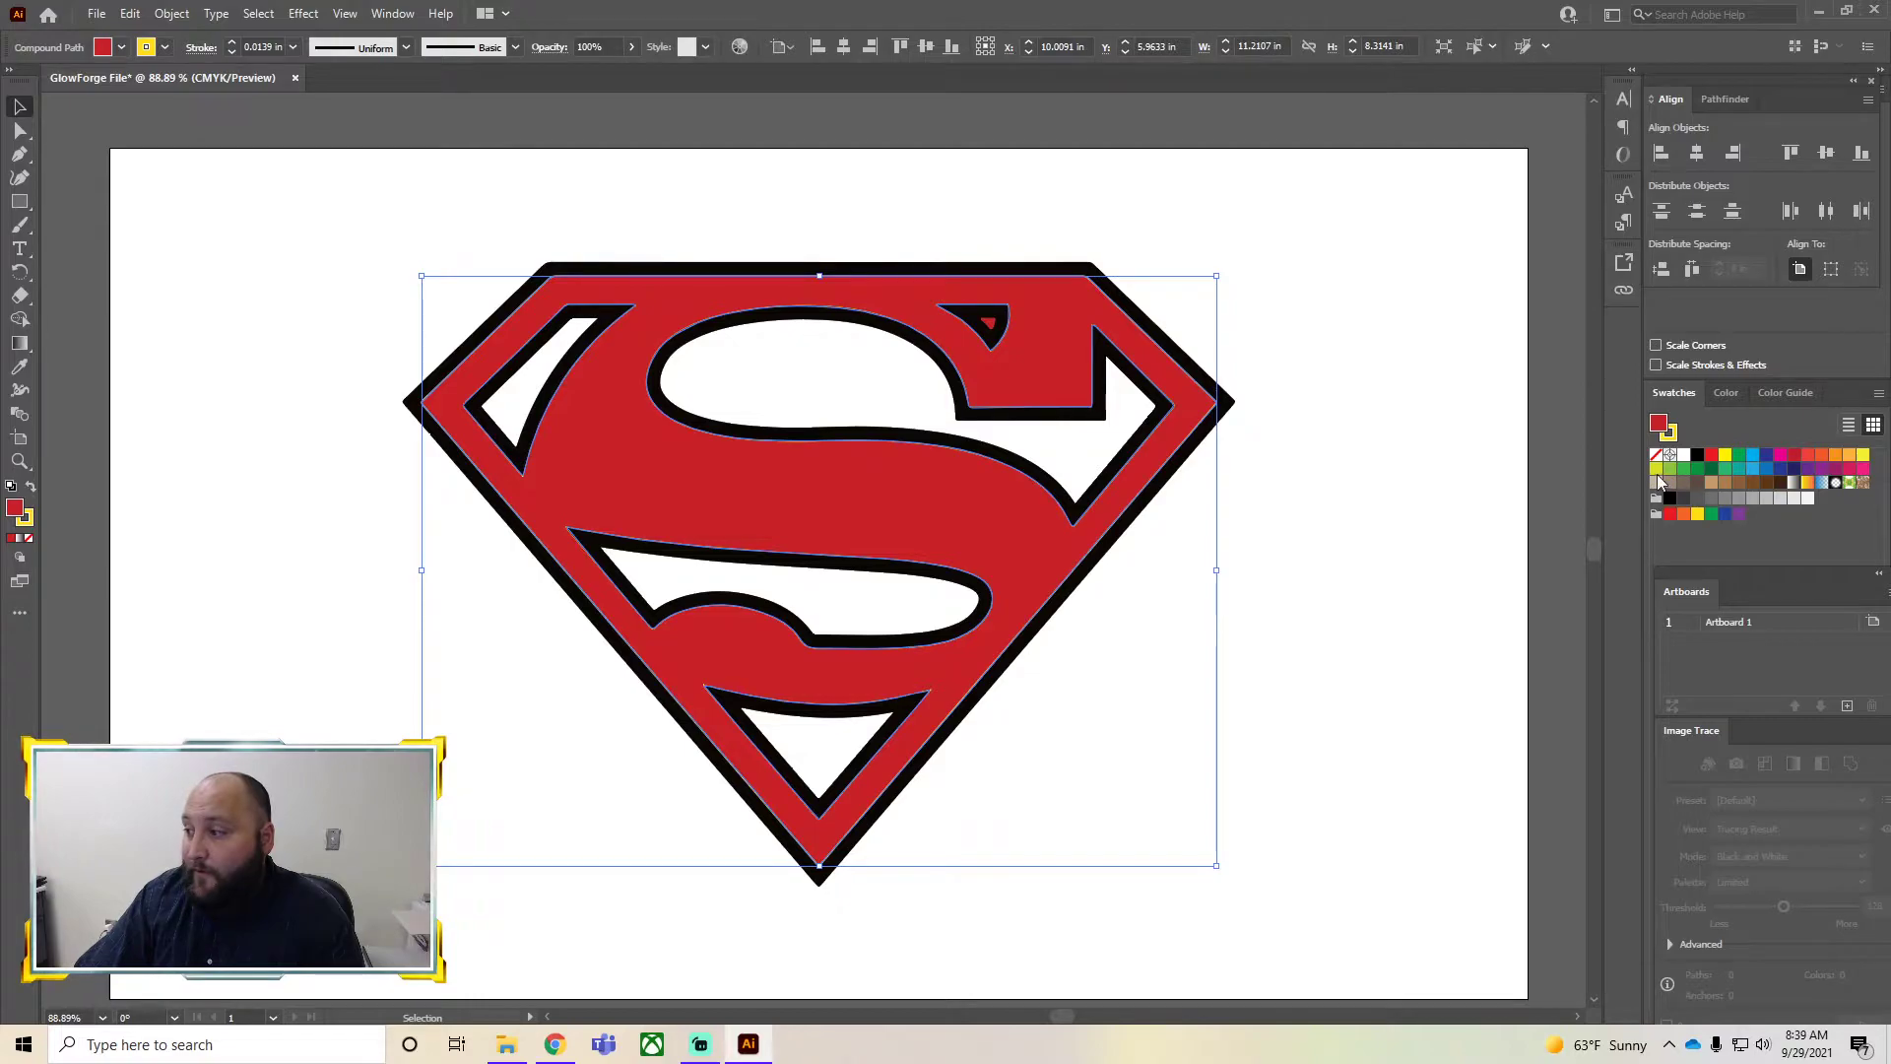
{"action": "left_click", "coordinate": [1698, 514]}
{"action": "left_click", "coordinate": [1378, 412]}
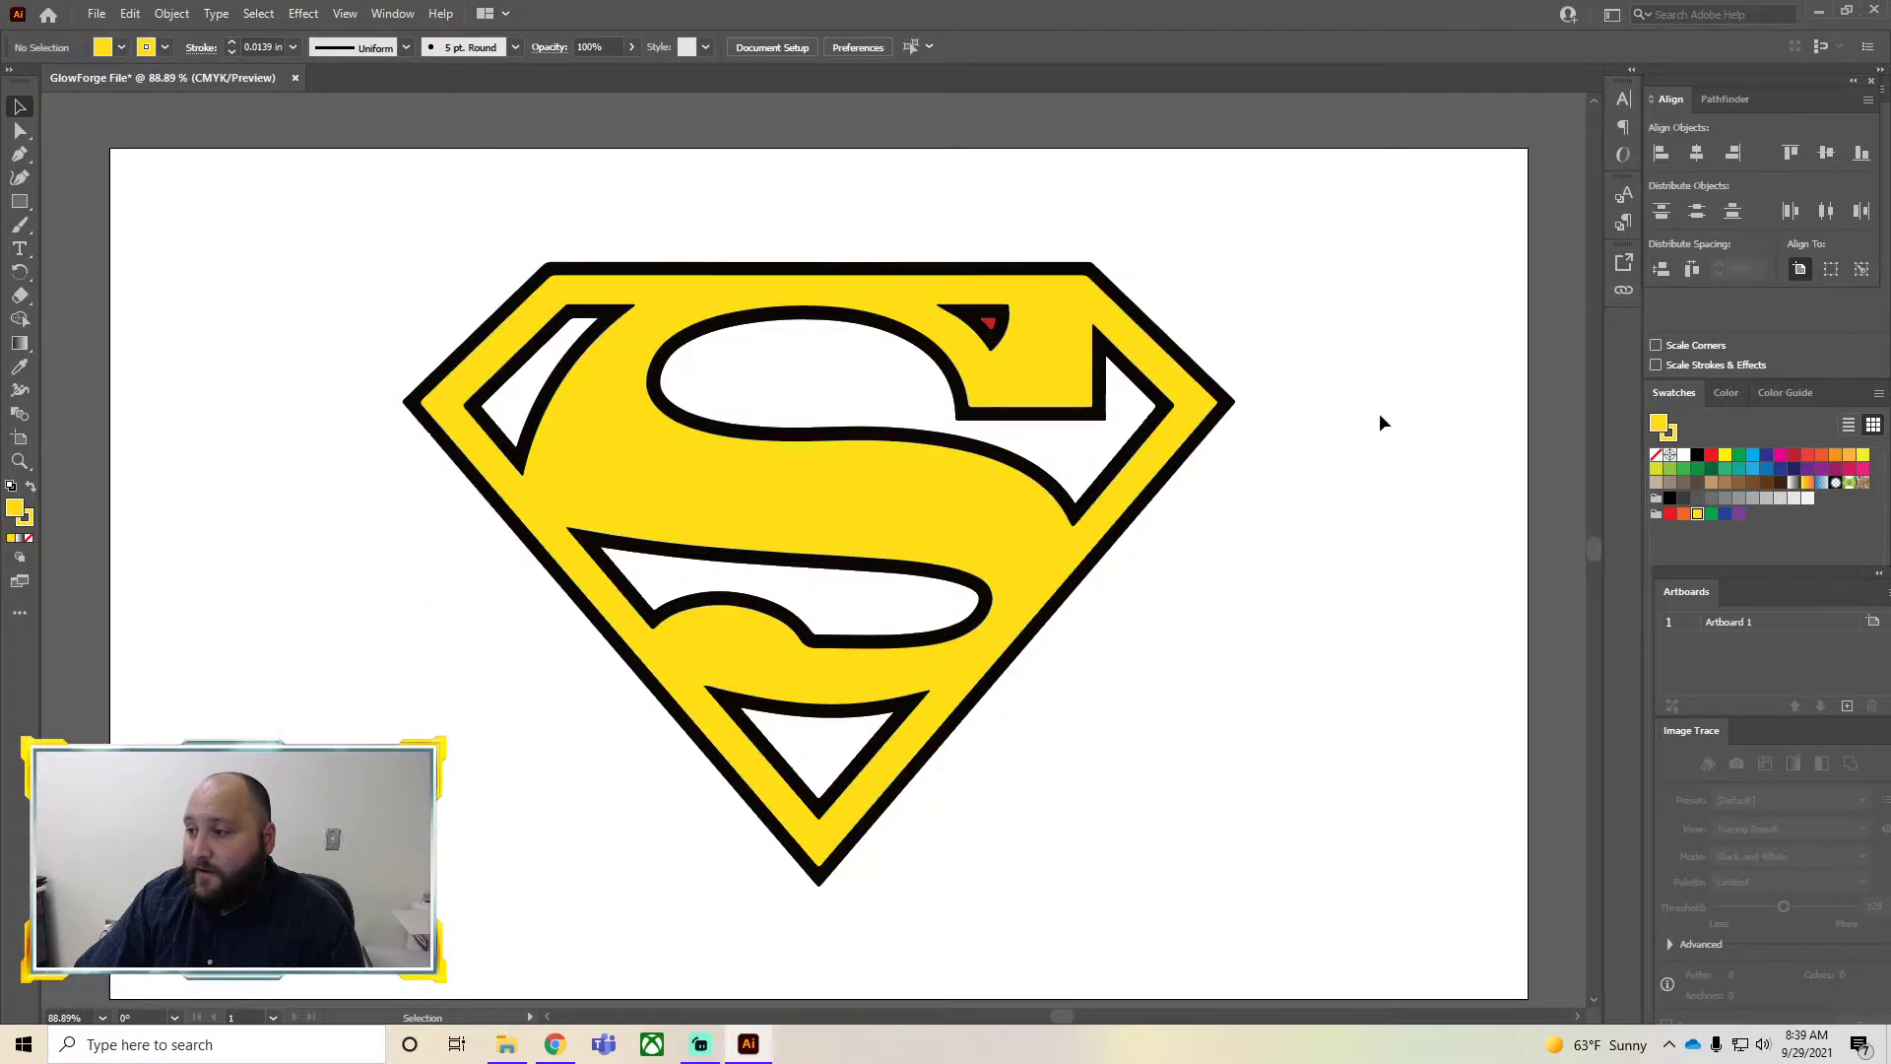
Give the yellow shield shape a blue stroke and set its stroke weight to 0.03 in
{"action": "left_click", "coordinate": [1063, 371]}
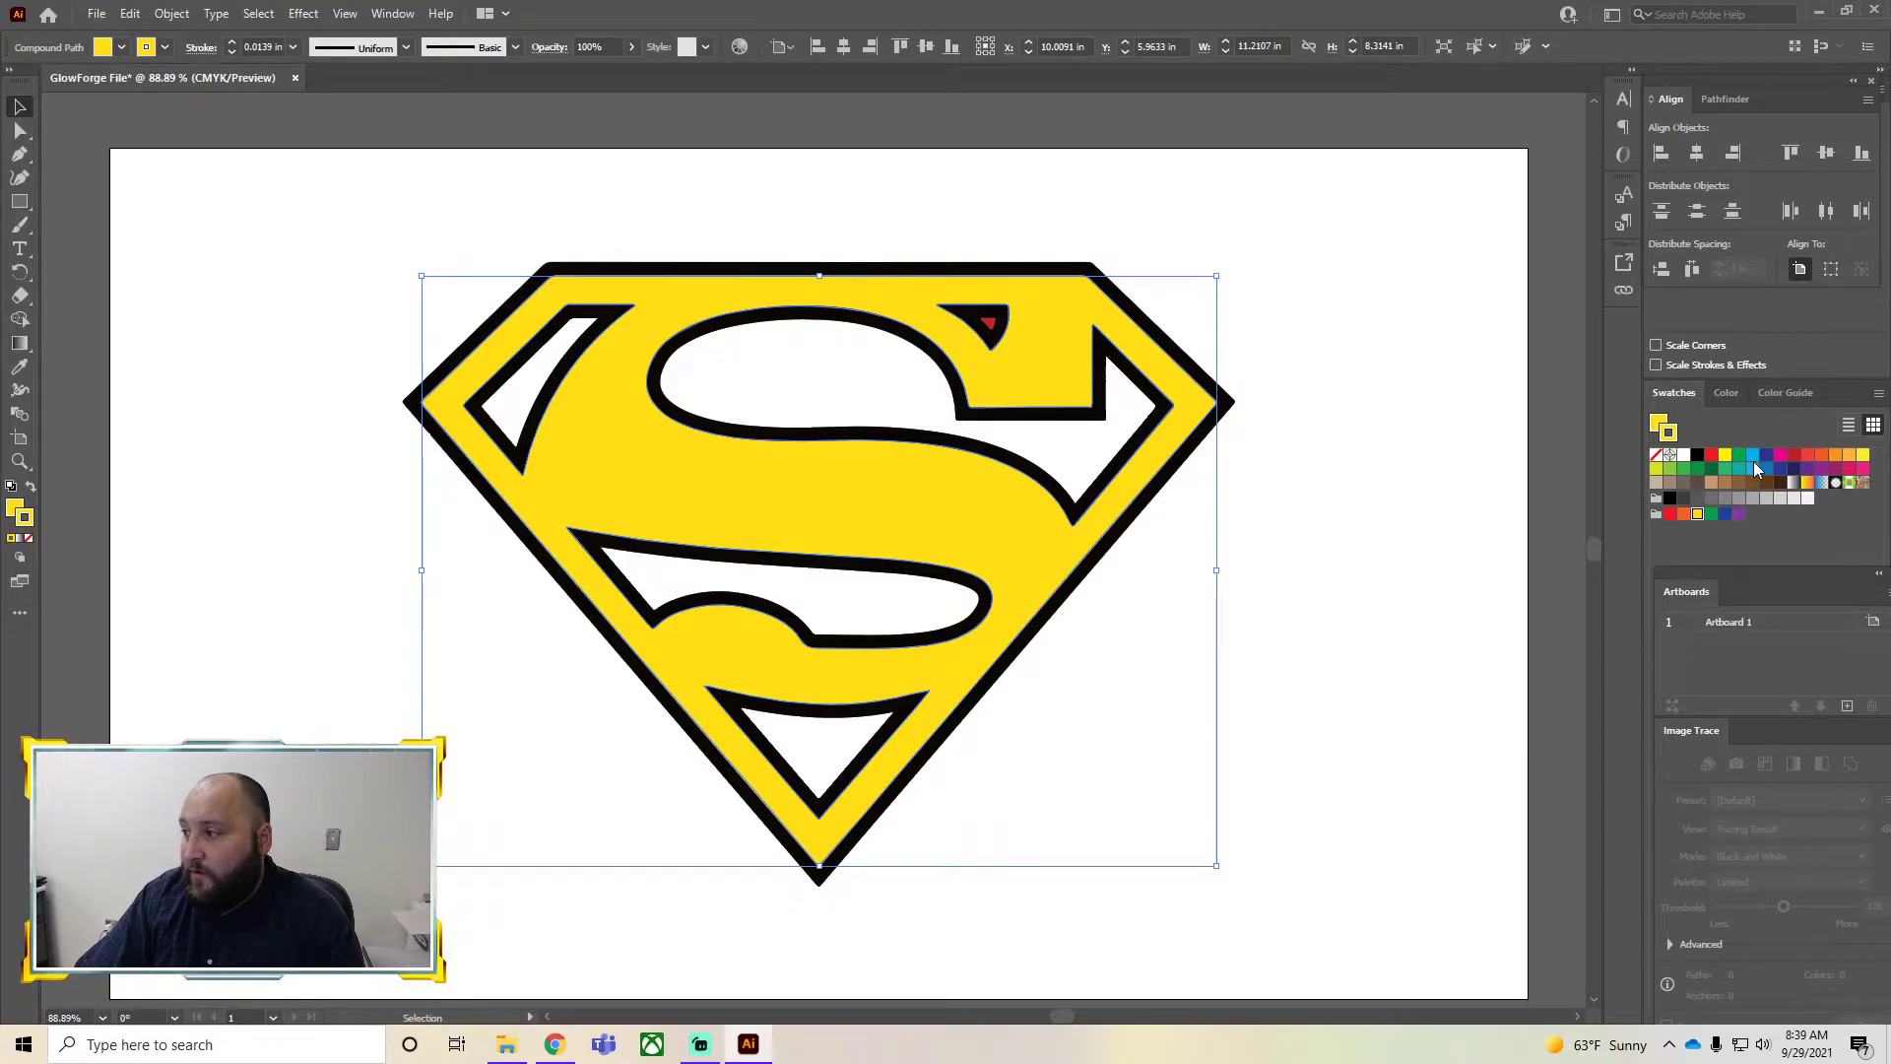
{"action": "left_click", "coordinate": [1724, 516]}
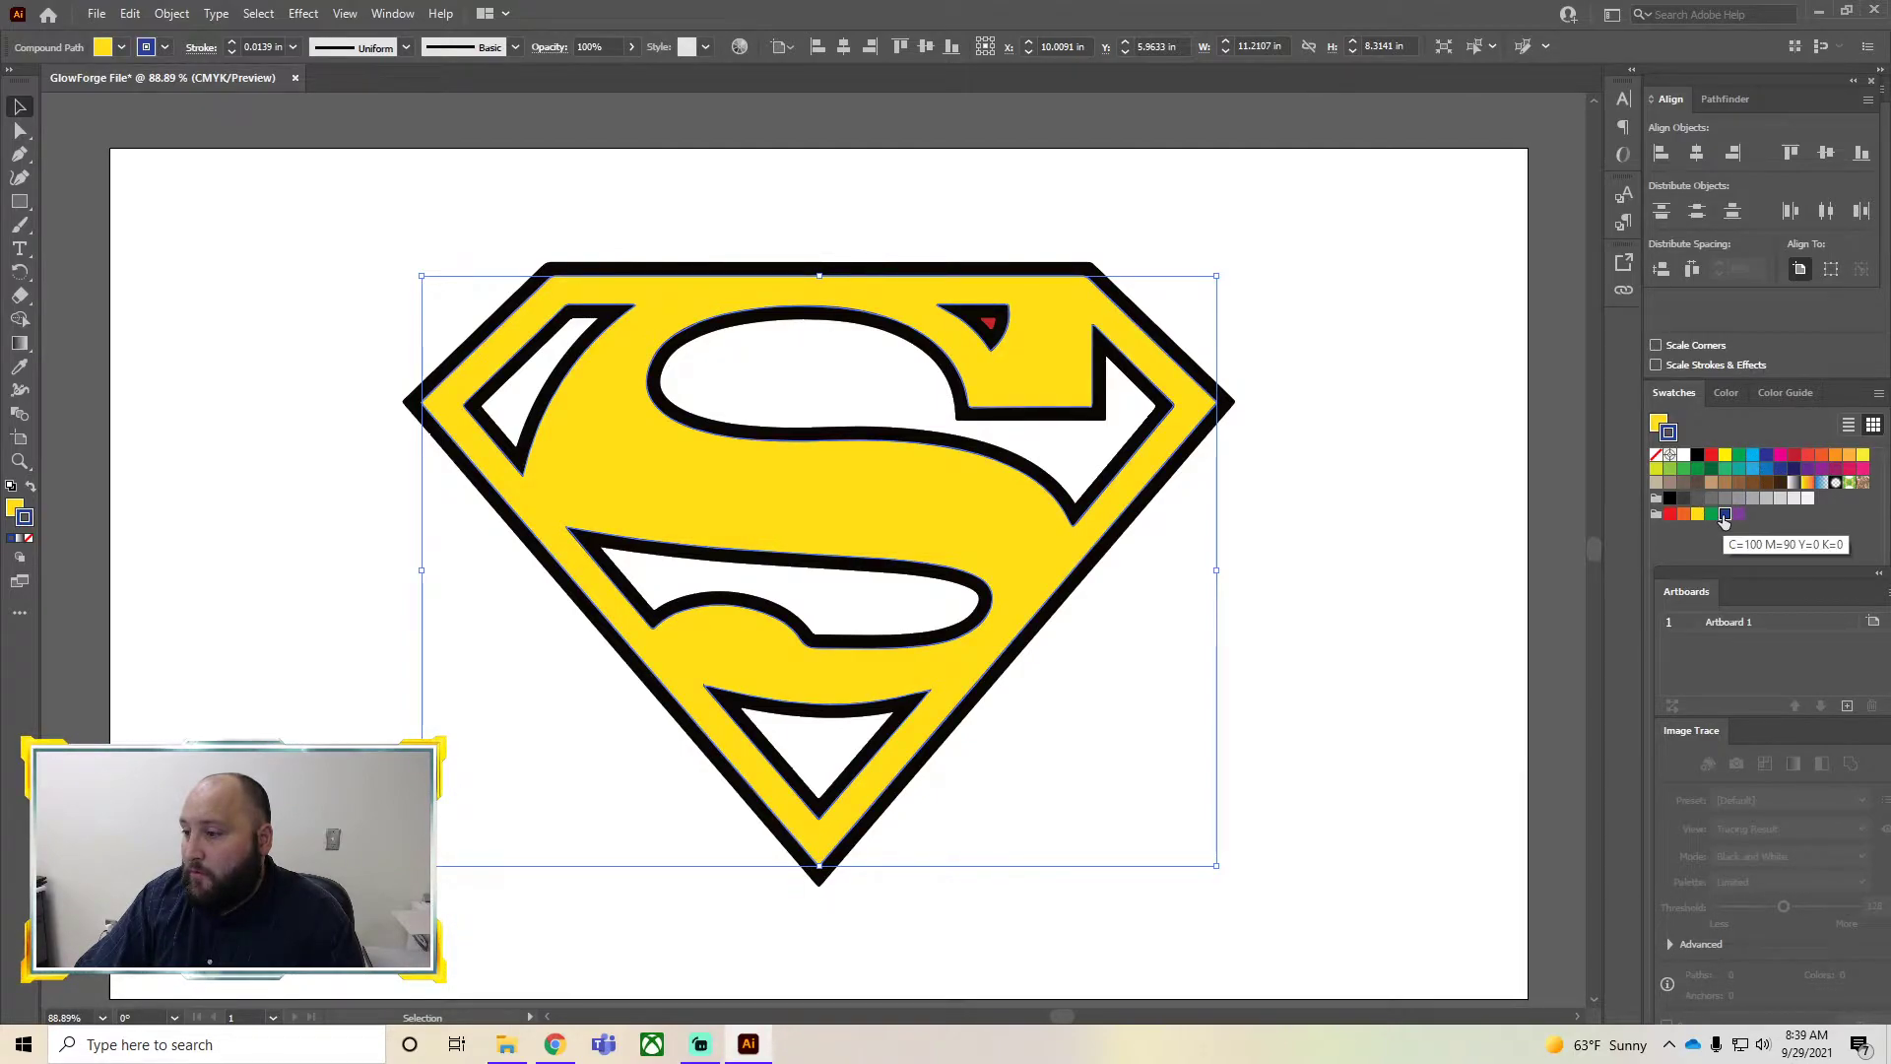
{"action": "left_click", "coordinate": [271, 47]}
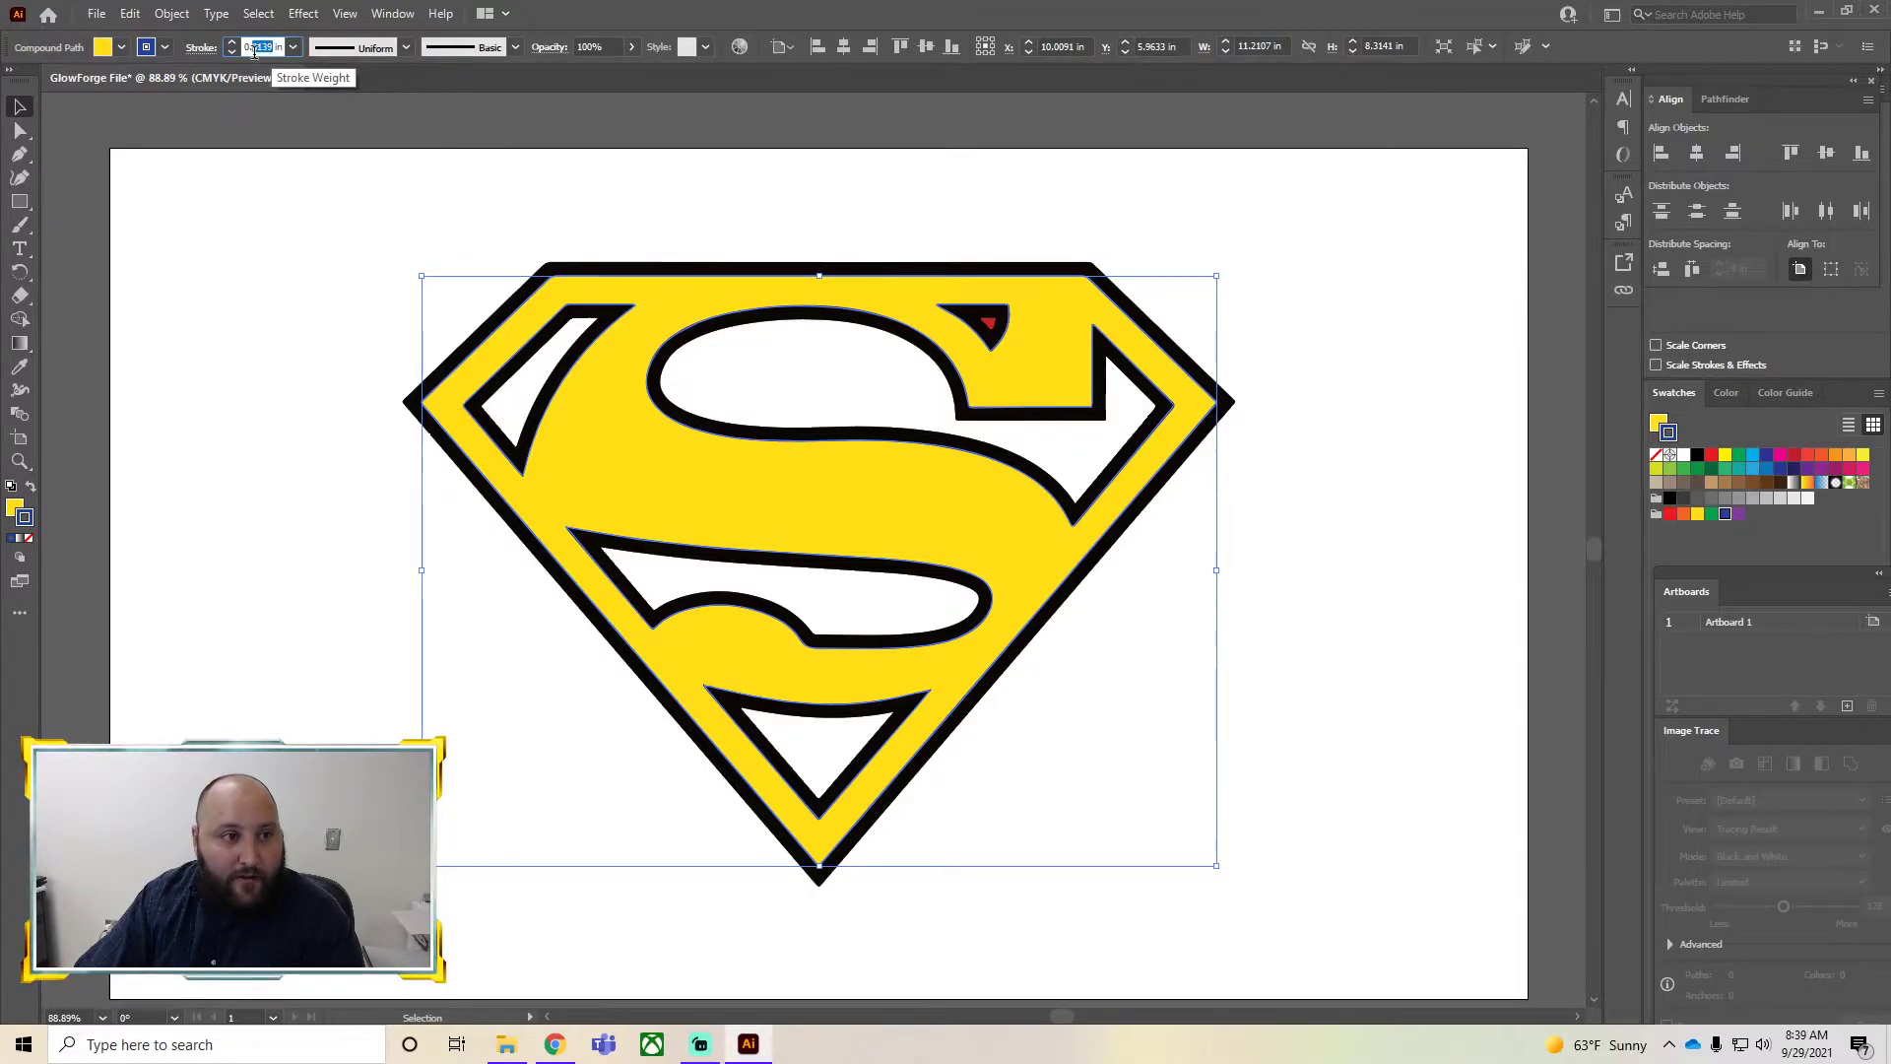
{"action": "left_click_drag", "start_coordinate": [255, 53], "coordinate": [253, 55]}
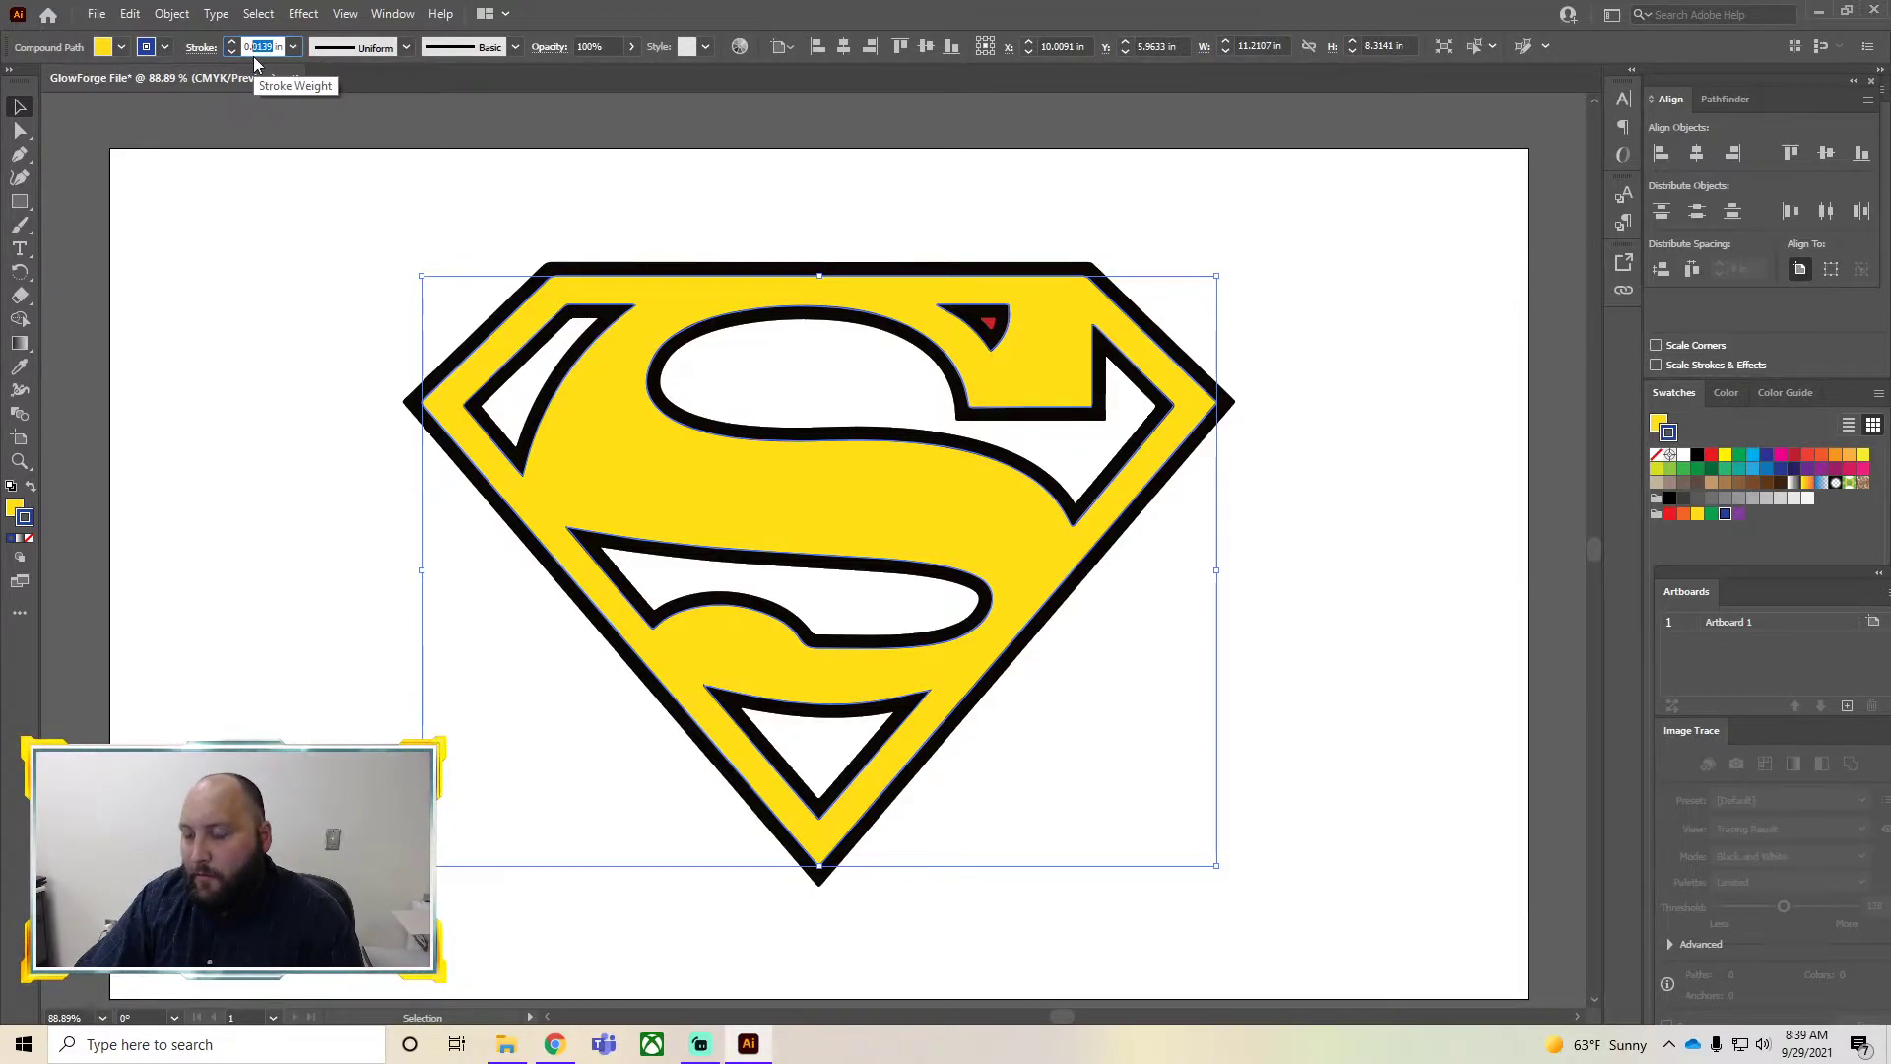
{"action": "type", "text": "0139"}
{"action": "key", "text": "Return"}
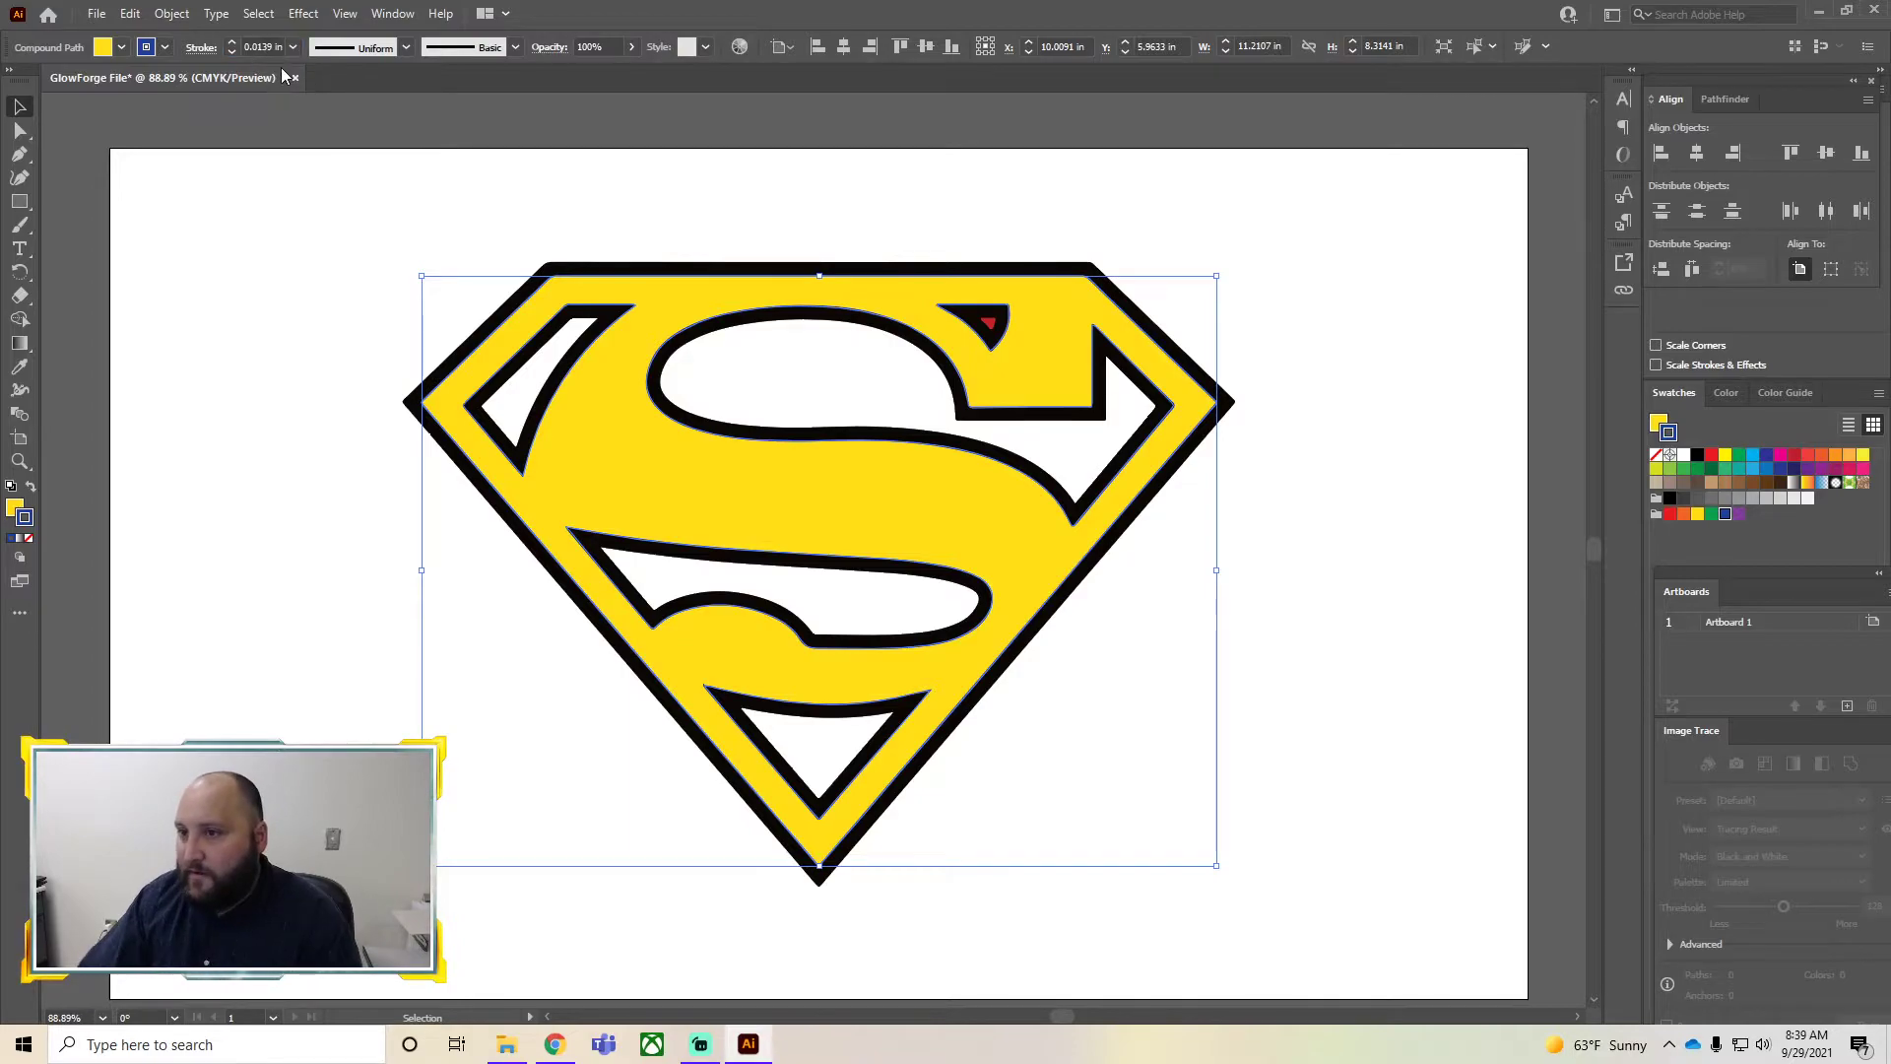
{"action": "left_click", "coordinate": [277, 47]}
{"action": "key", "text": "BackSpace"}
{"action": "key", "text": "BackSpace"}
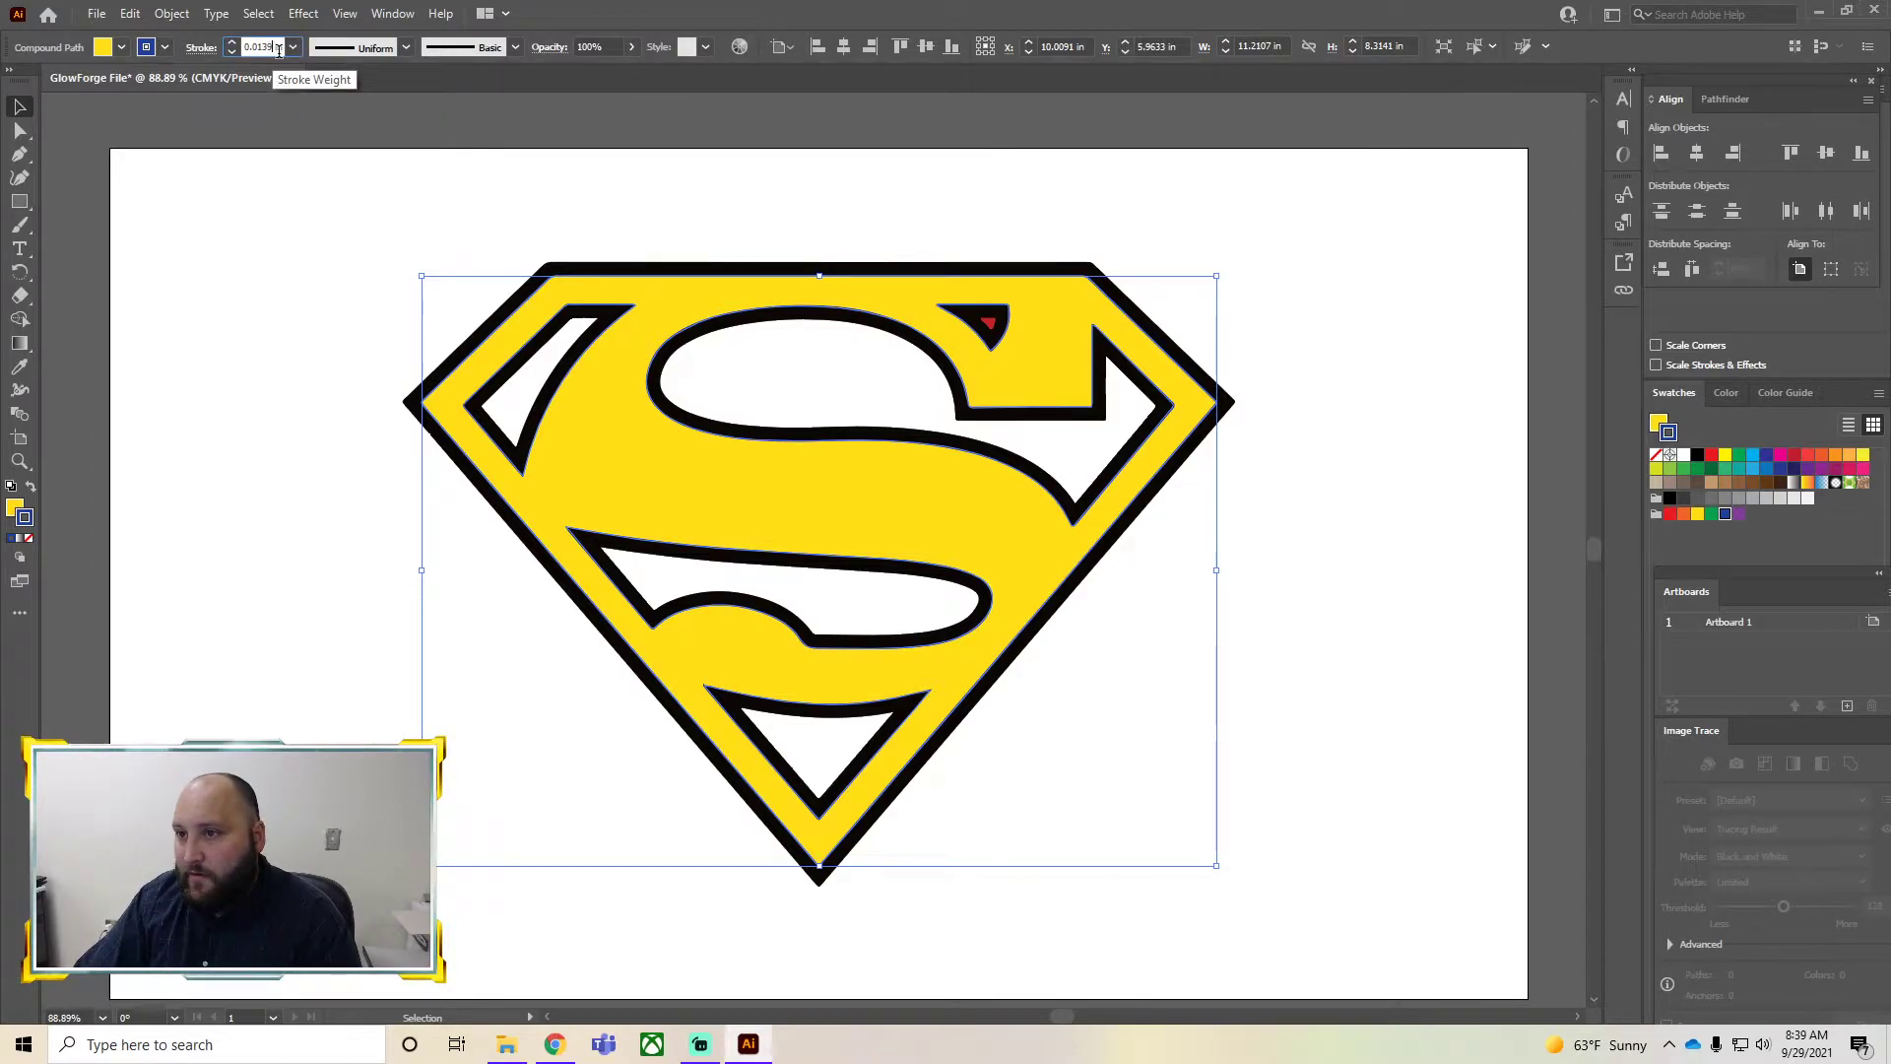
{"action": "key", "text": "BackSpace"}
{"action": "type", "text": "3"}
{"action": "key", "text": "Return"}
Set the stroke weight to 0.1 in with nothing selected
{"action": "left_click", "coordinate": [496, 210]}
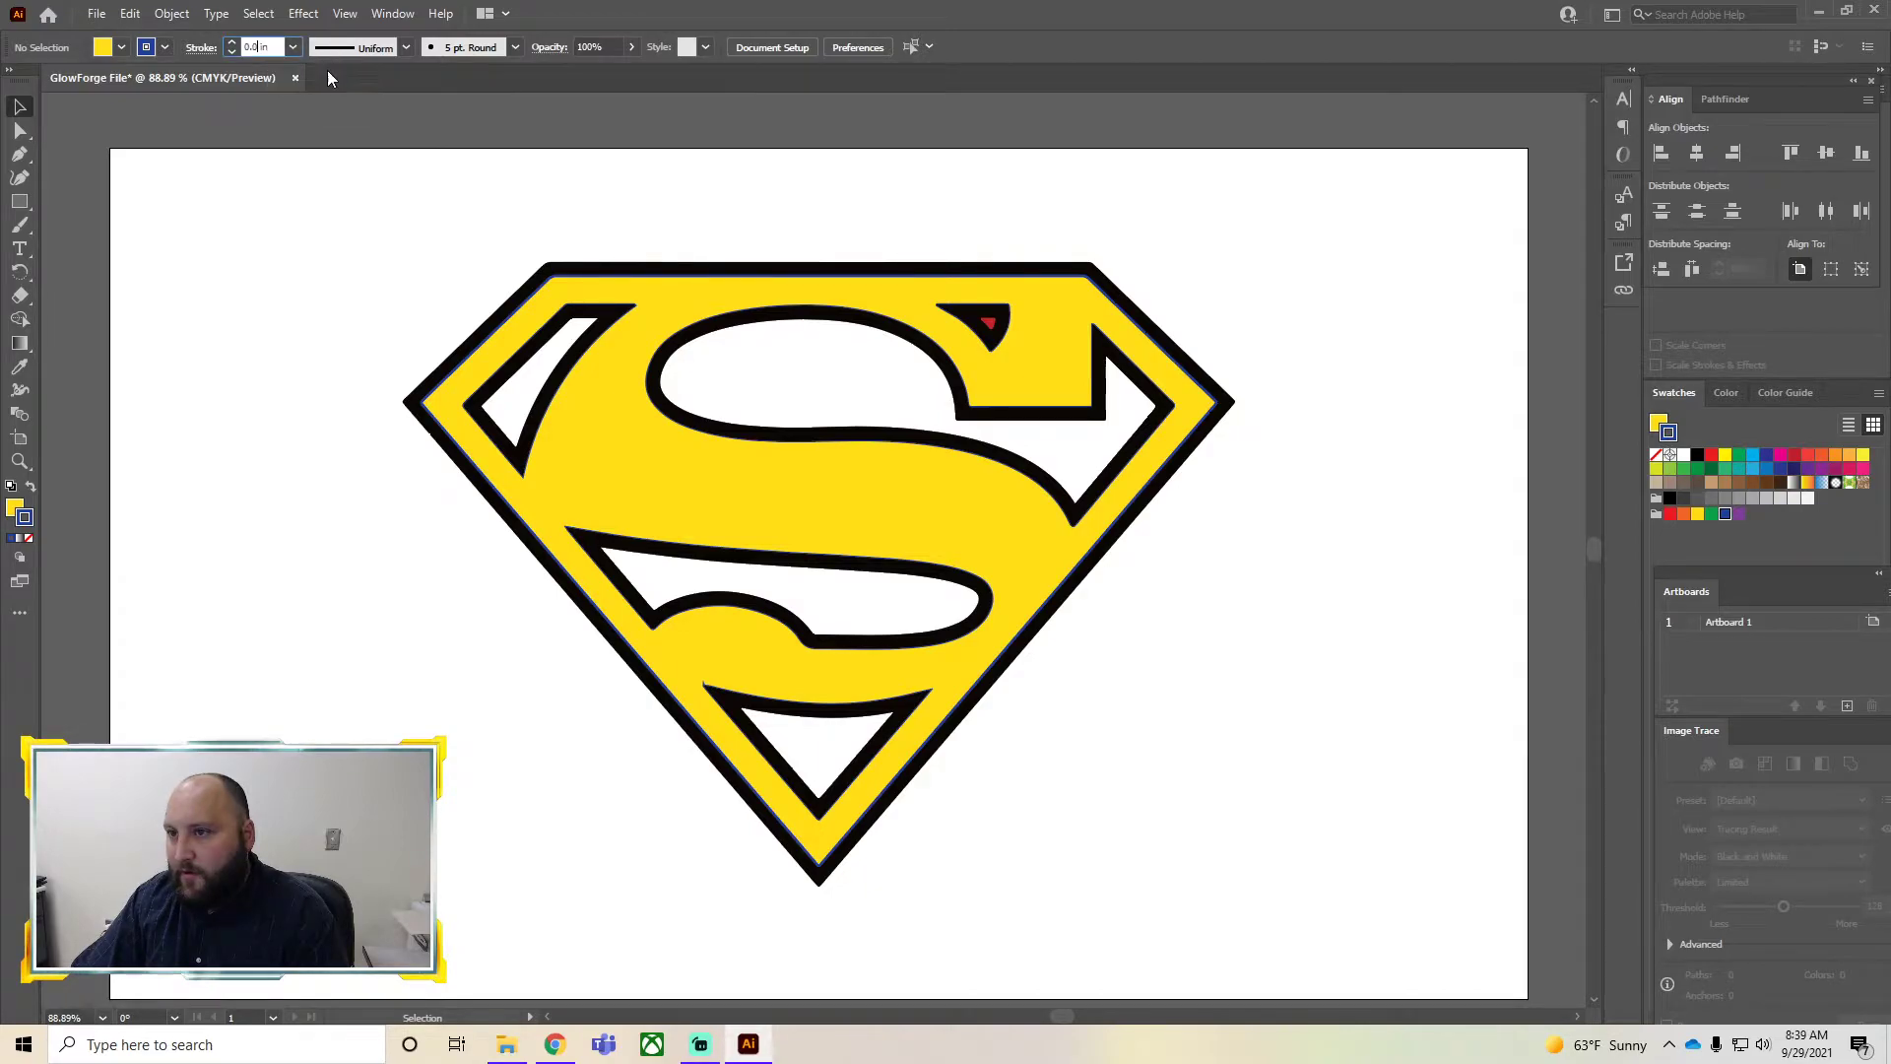
{"action": "type", "text": "1"}
{"action": "key", "text": "Return"}
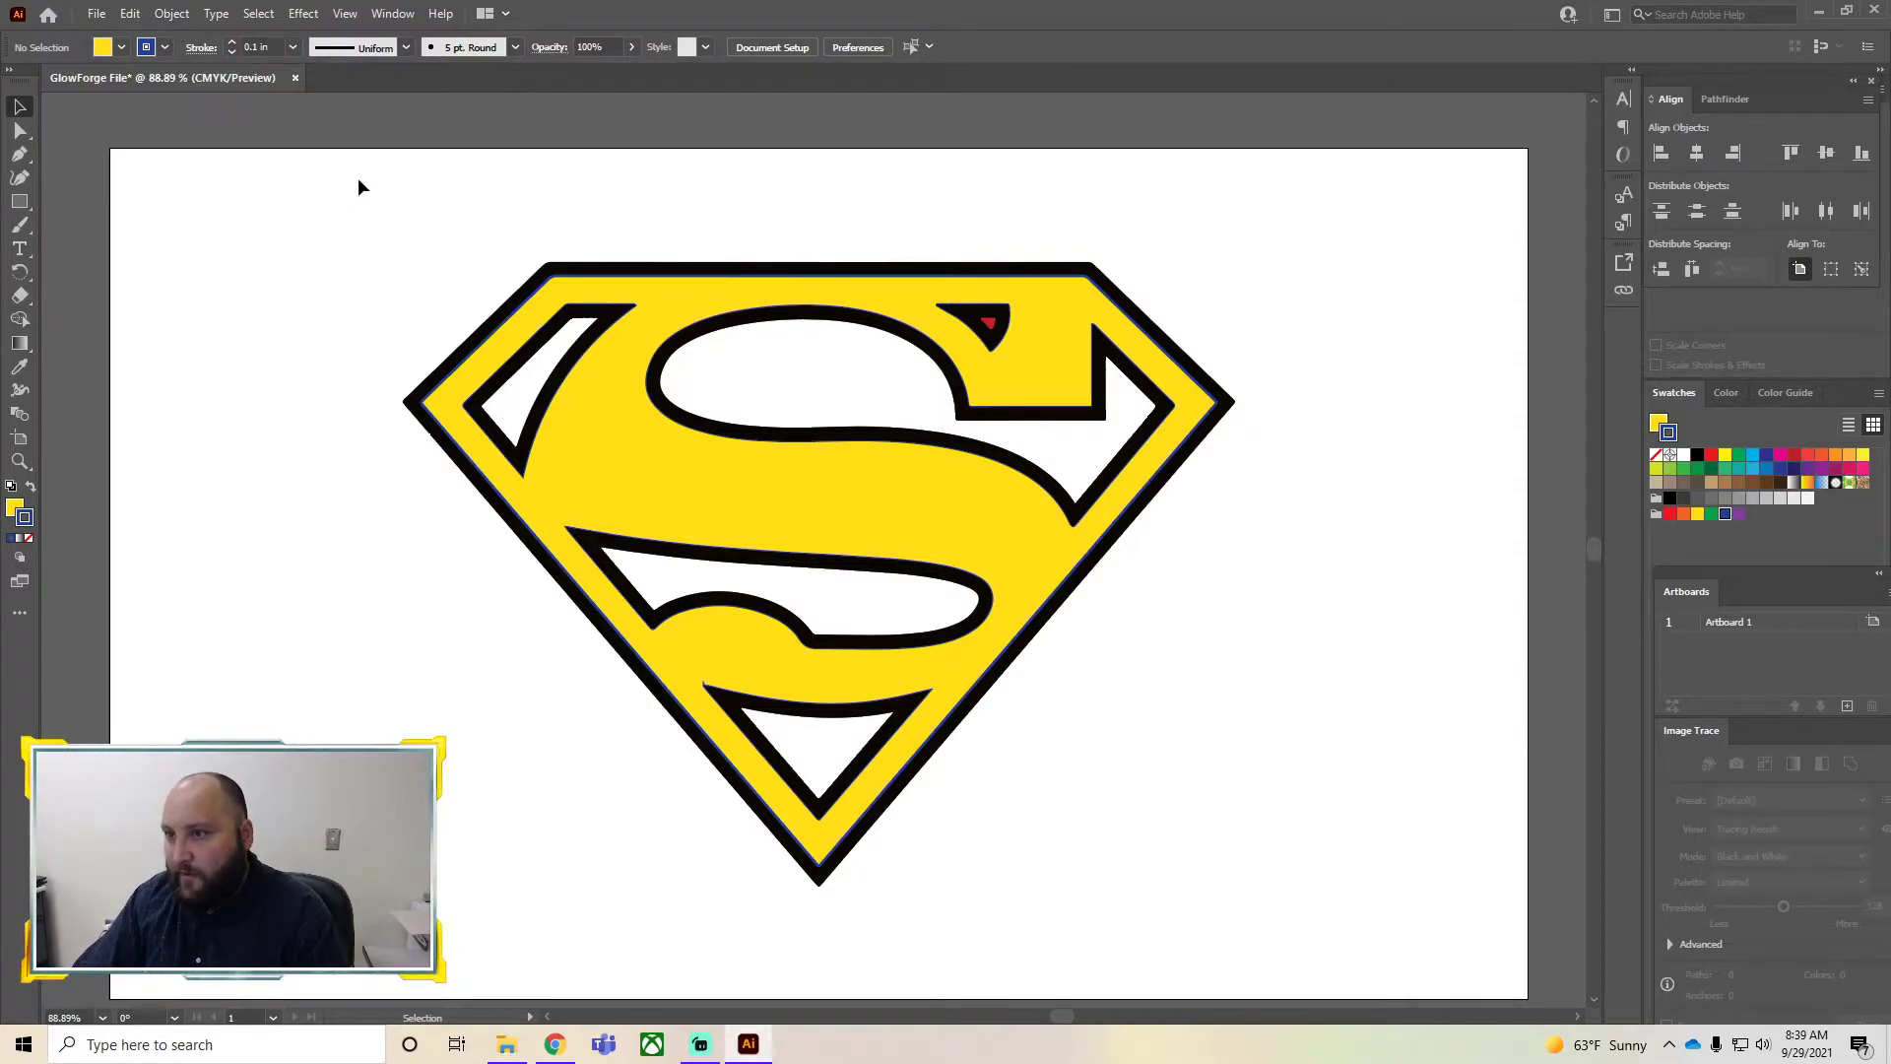
{"action": "left_click", "coordinate": [857, 525]}
{"action": "left_click", "coordinate": [1294, 527]}
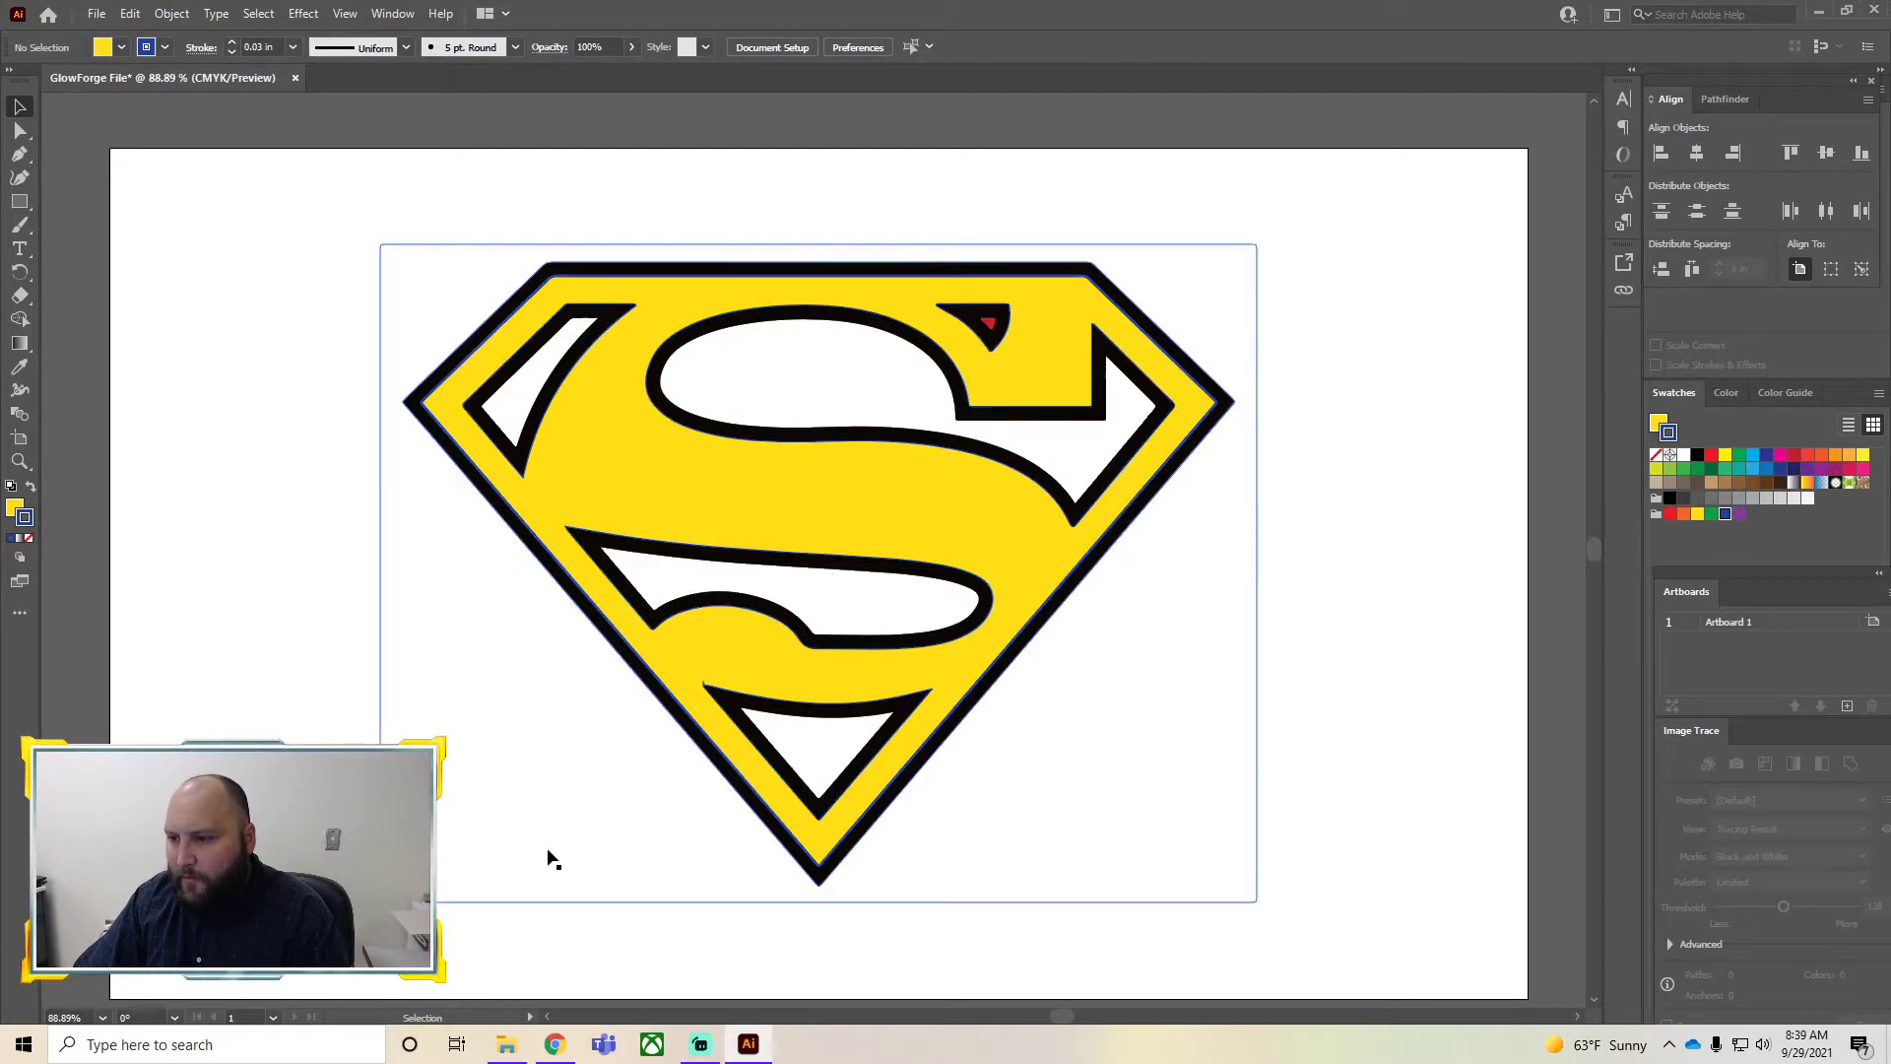
Fill the outer black shield border red
{"action": "left_click", "coordinate": [1217, 394]}
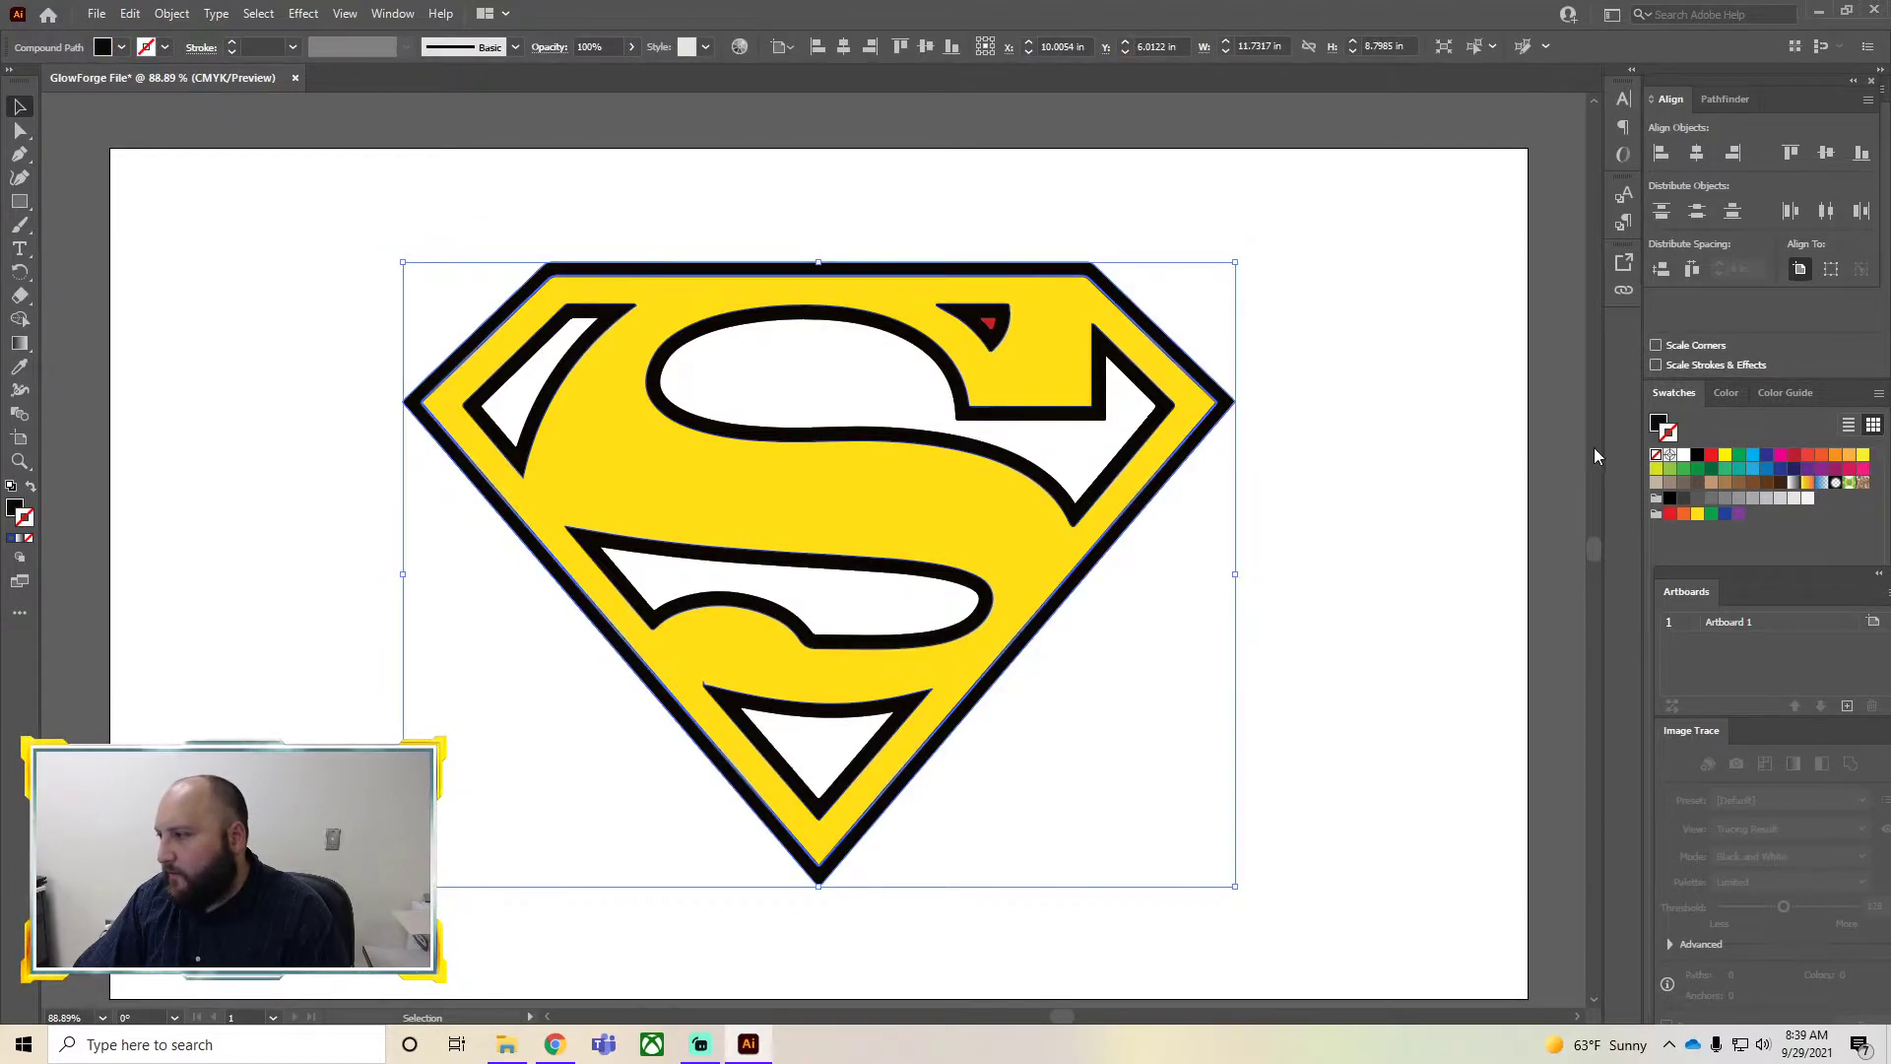
{"action": "left_click", "coordinate": [1671, 514]}
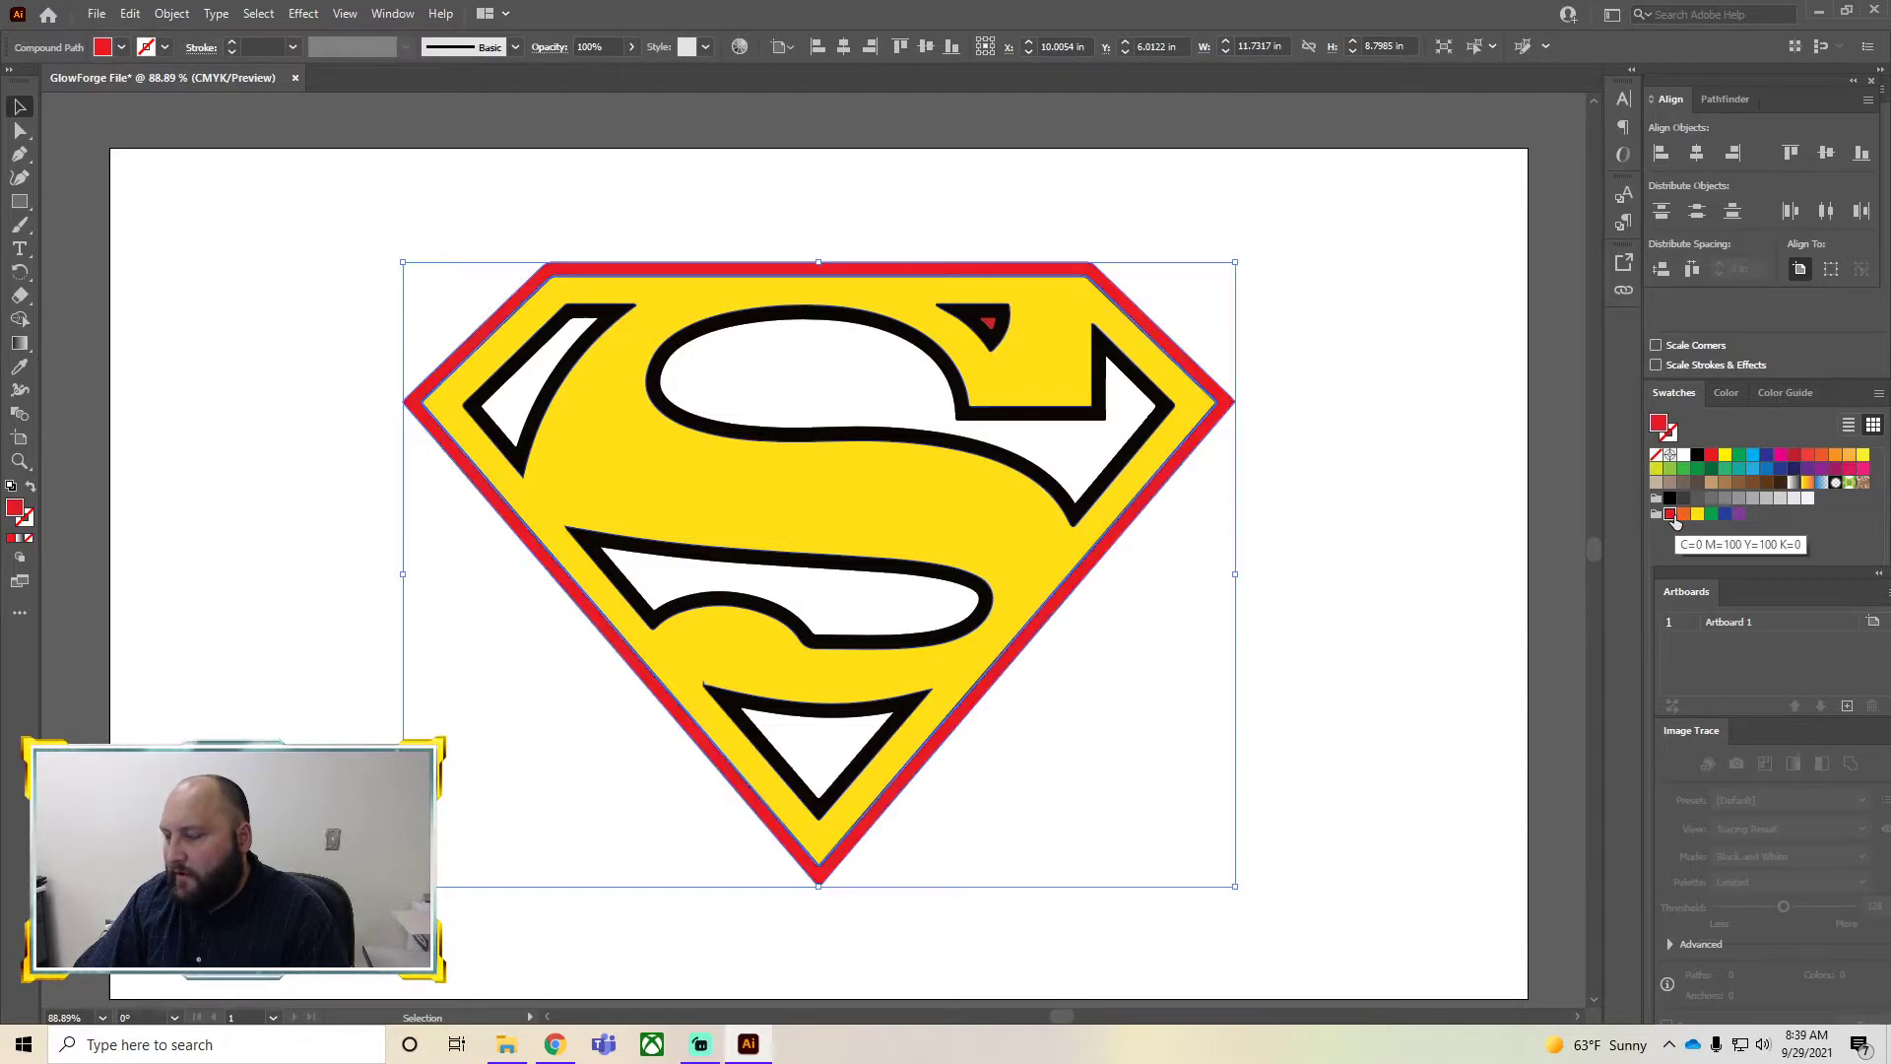
{"action": "left_click", "coordinate": [1367, 276]}
Fill the white upper S shape red
{"action": "left_click", "coordinate": [989, 425]}
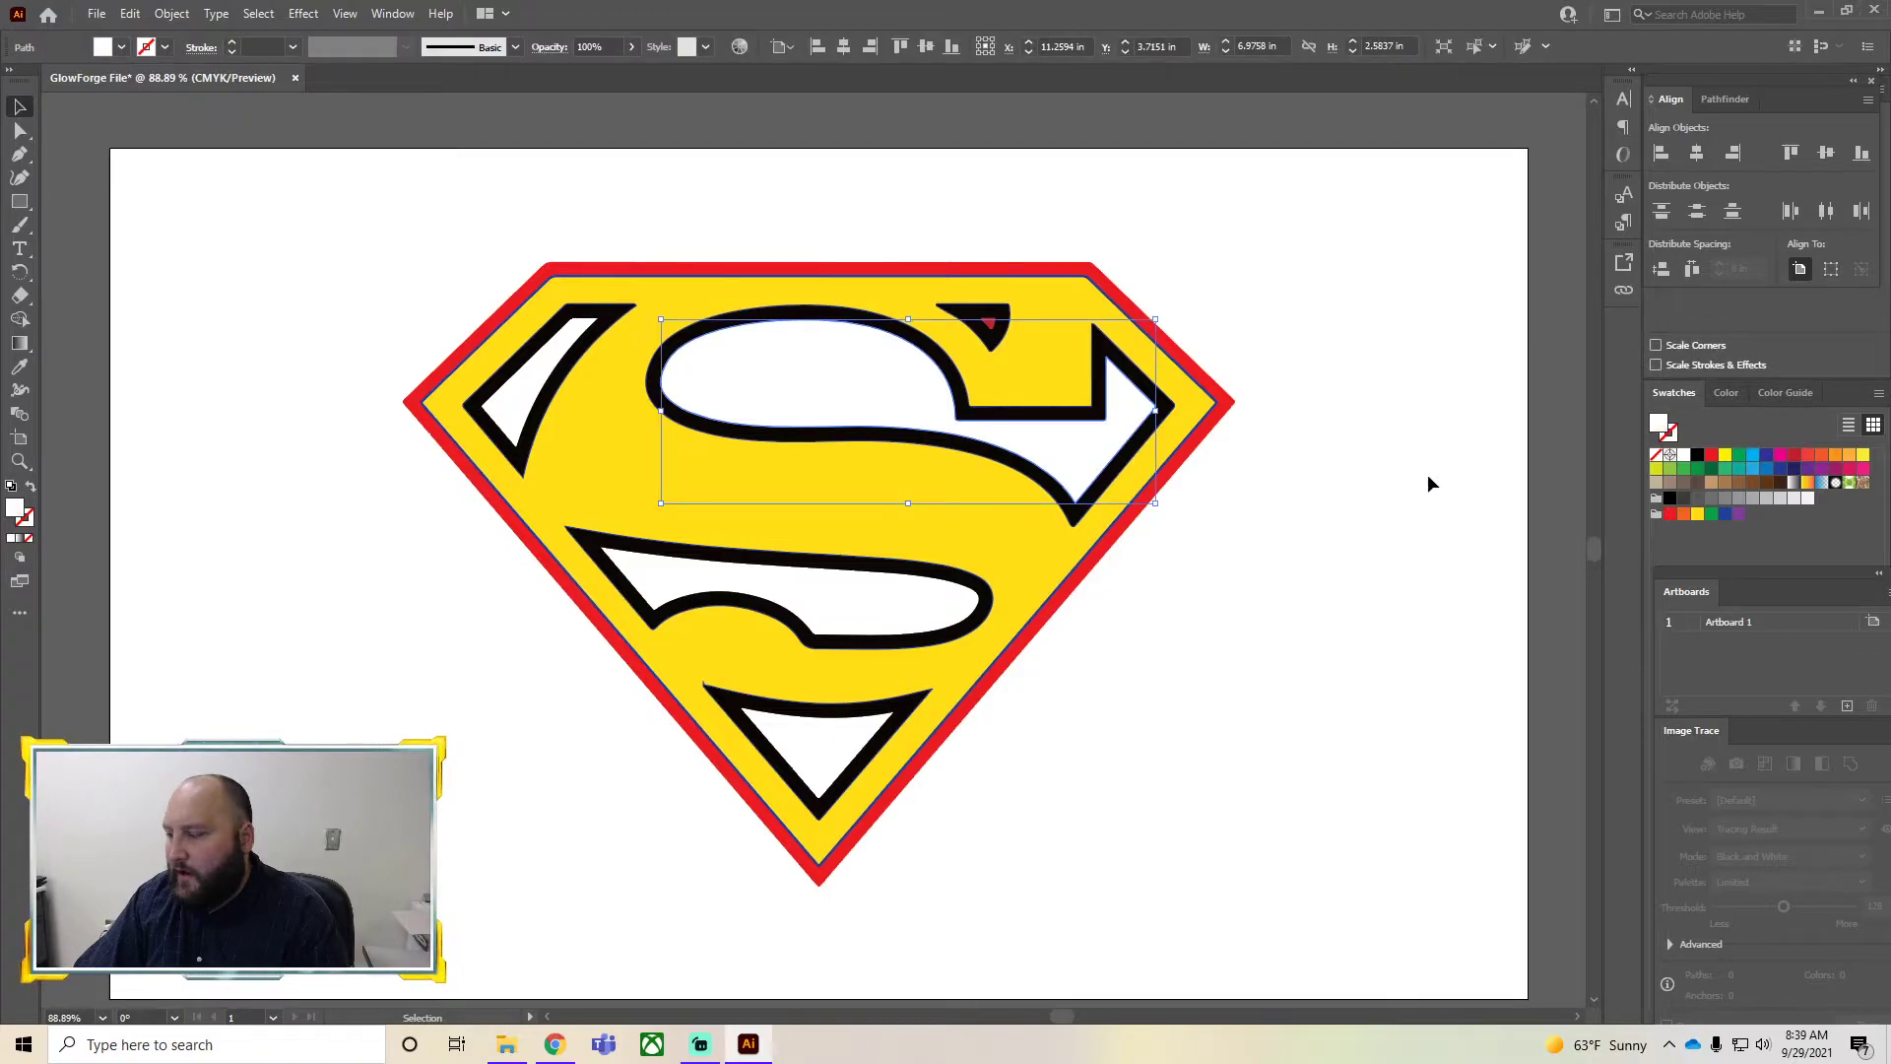
{"action": "left_click", "coordinate": [1671, 514]}
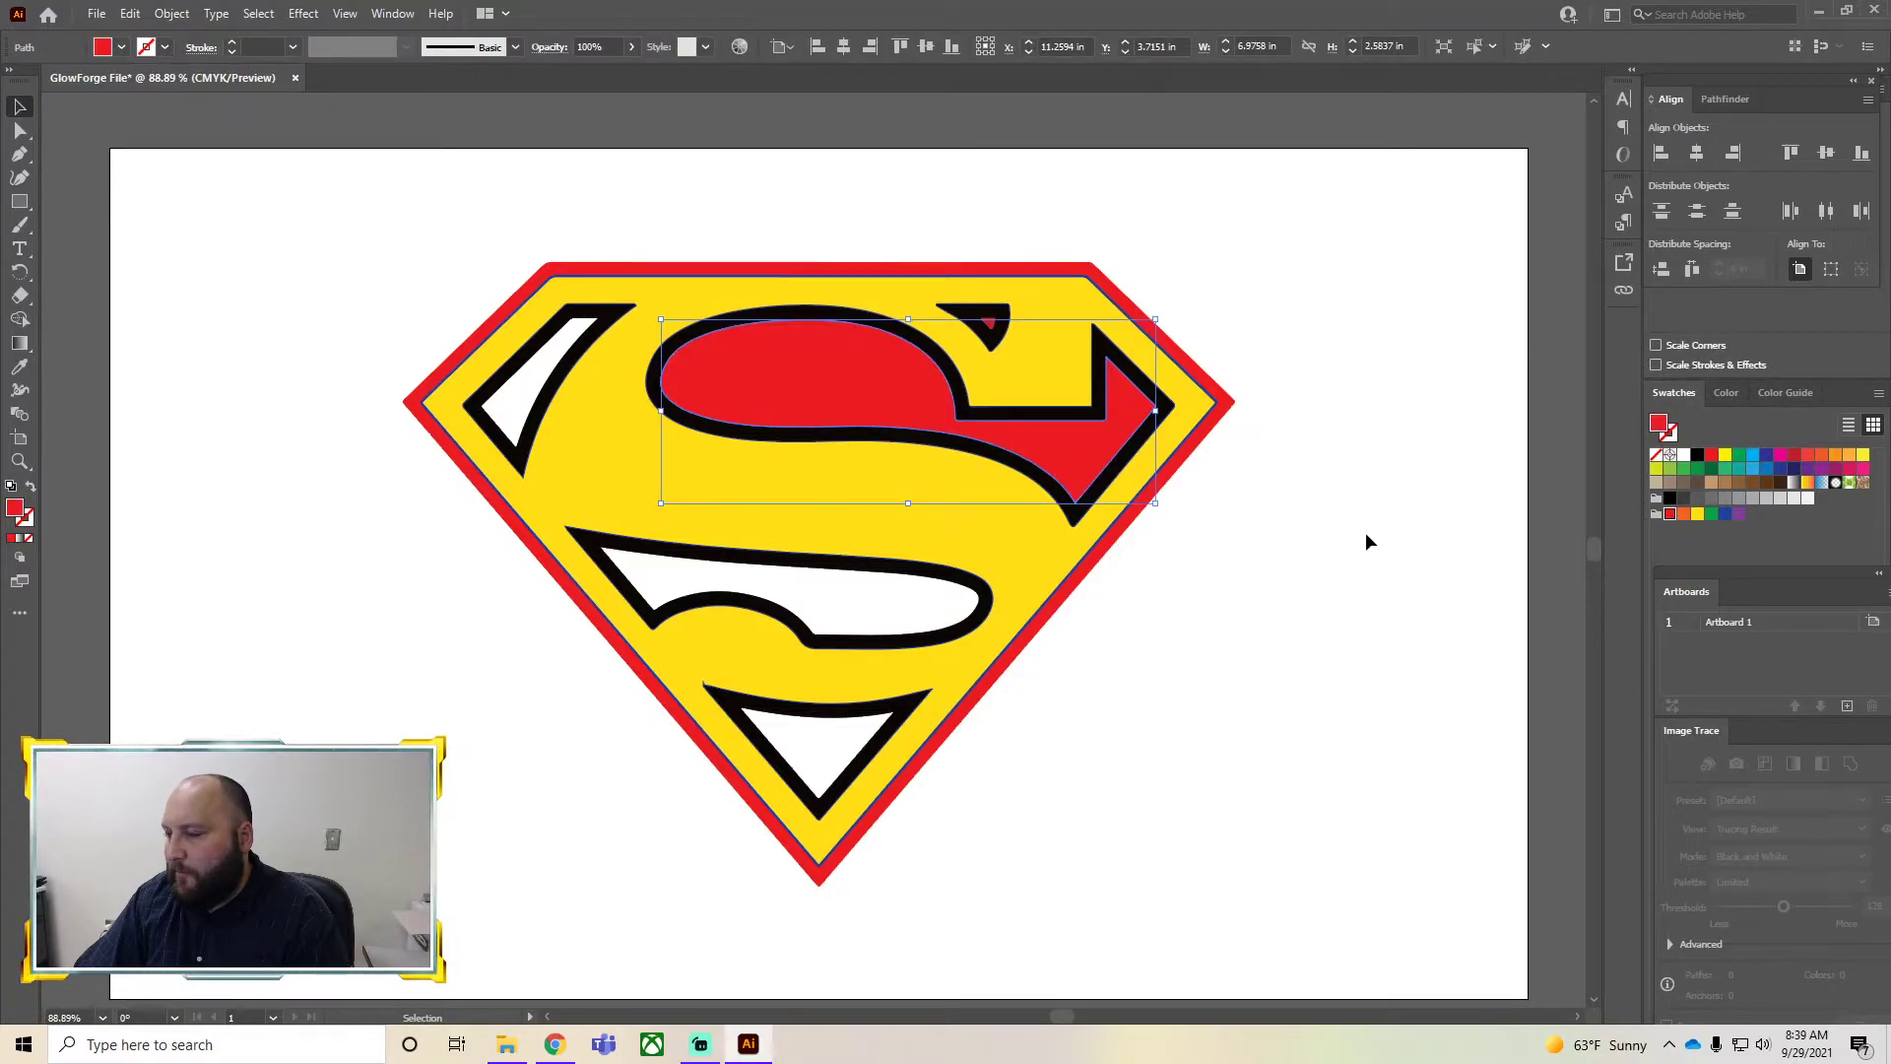
{"action": "left_click", "coordinate": [904, 605]}
{"action": "left_click", "coordinate": [1418, 612]}
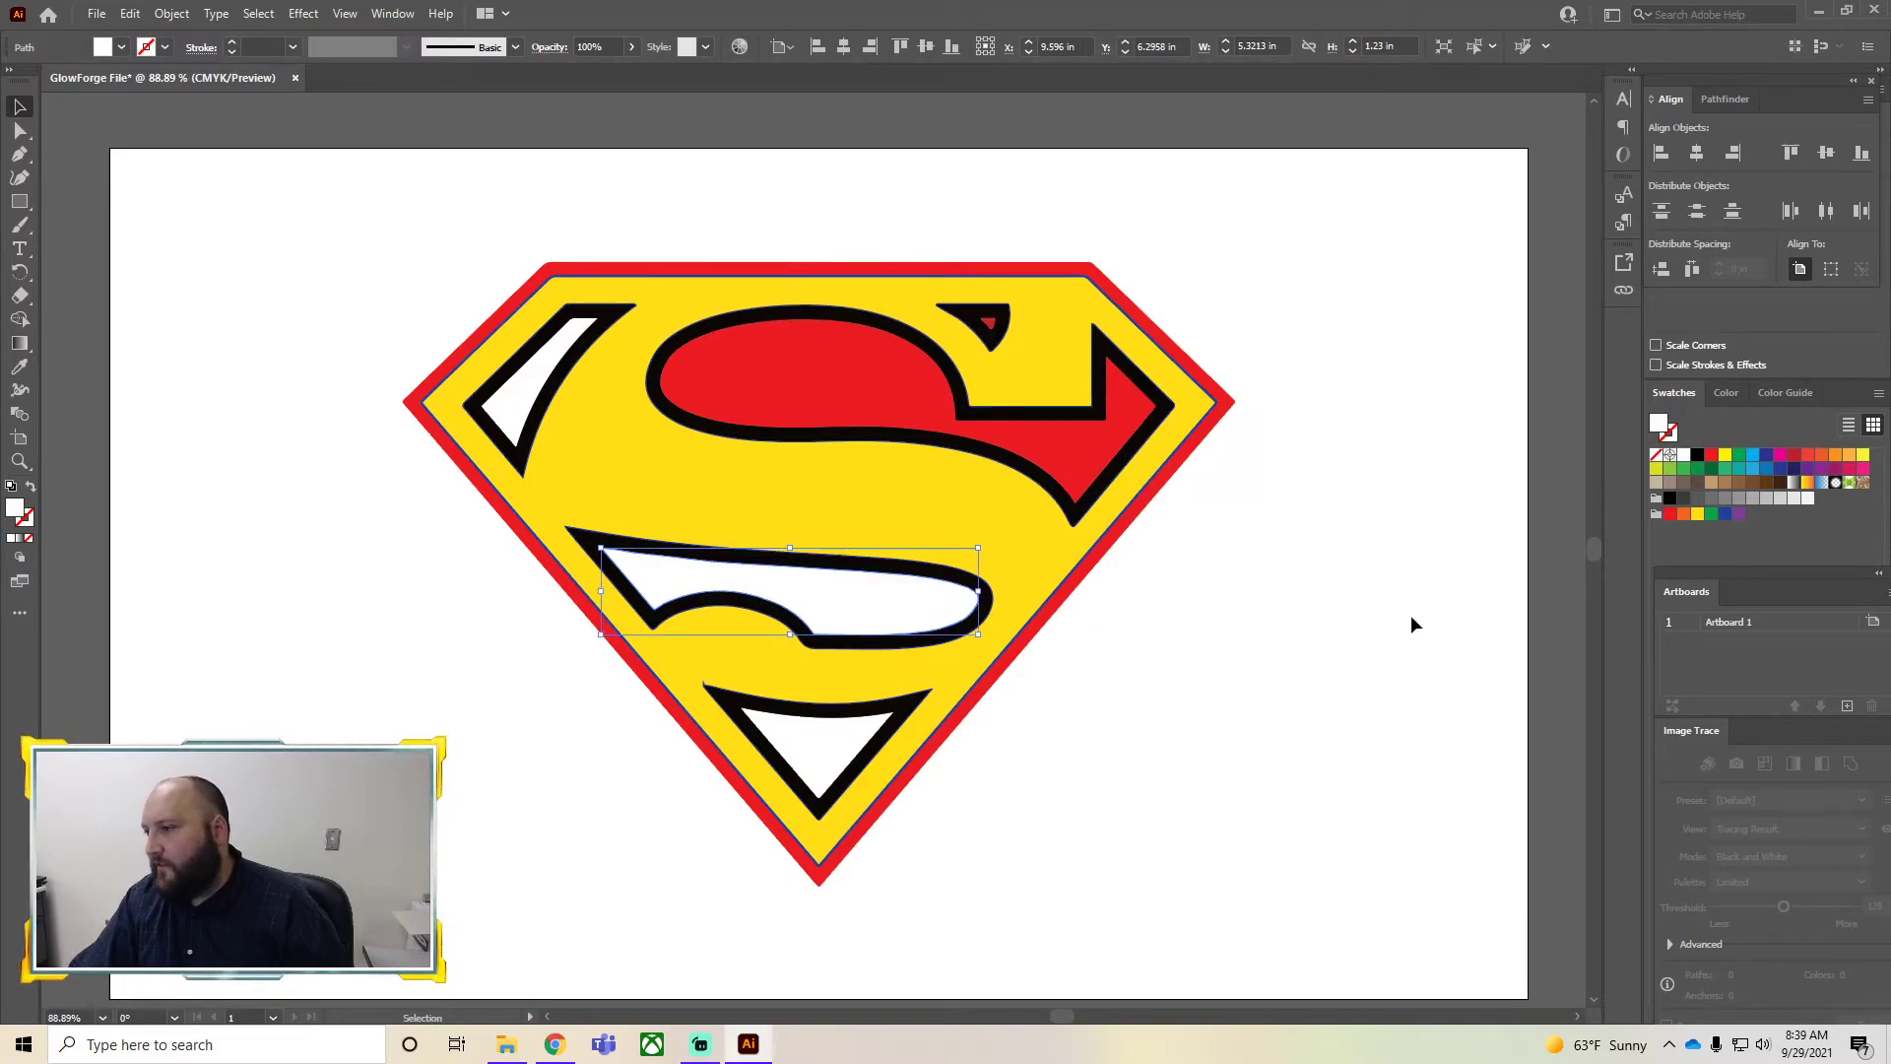
Fill the upper S shape blue
{"action": "left_click", "coordinate": [1070, 474]}
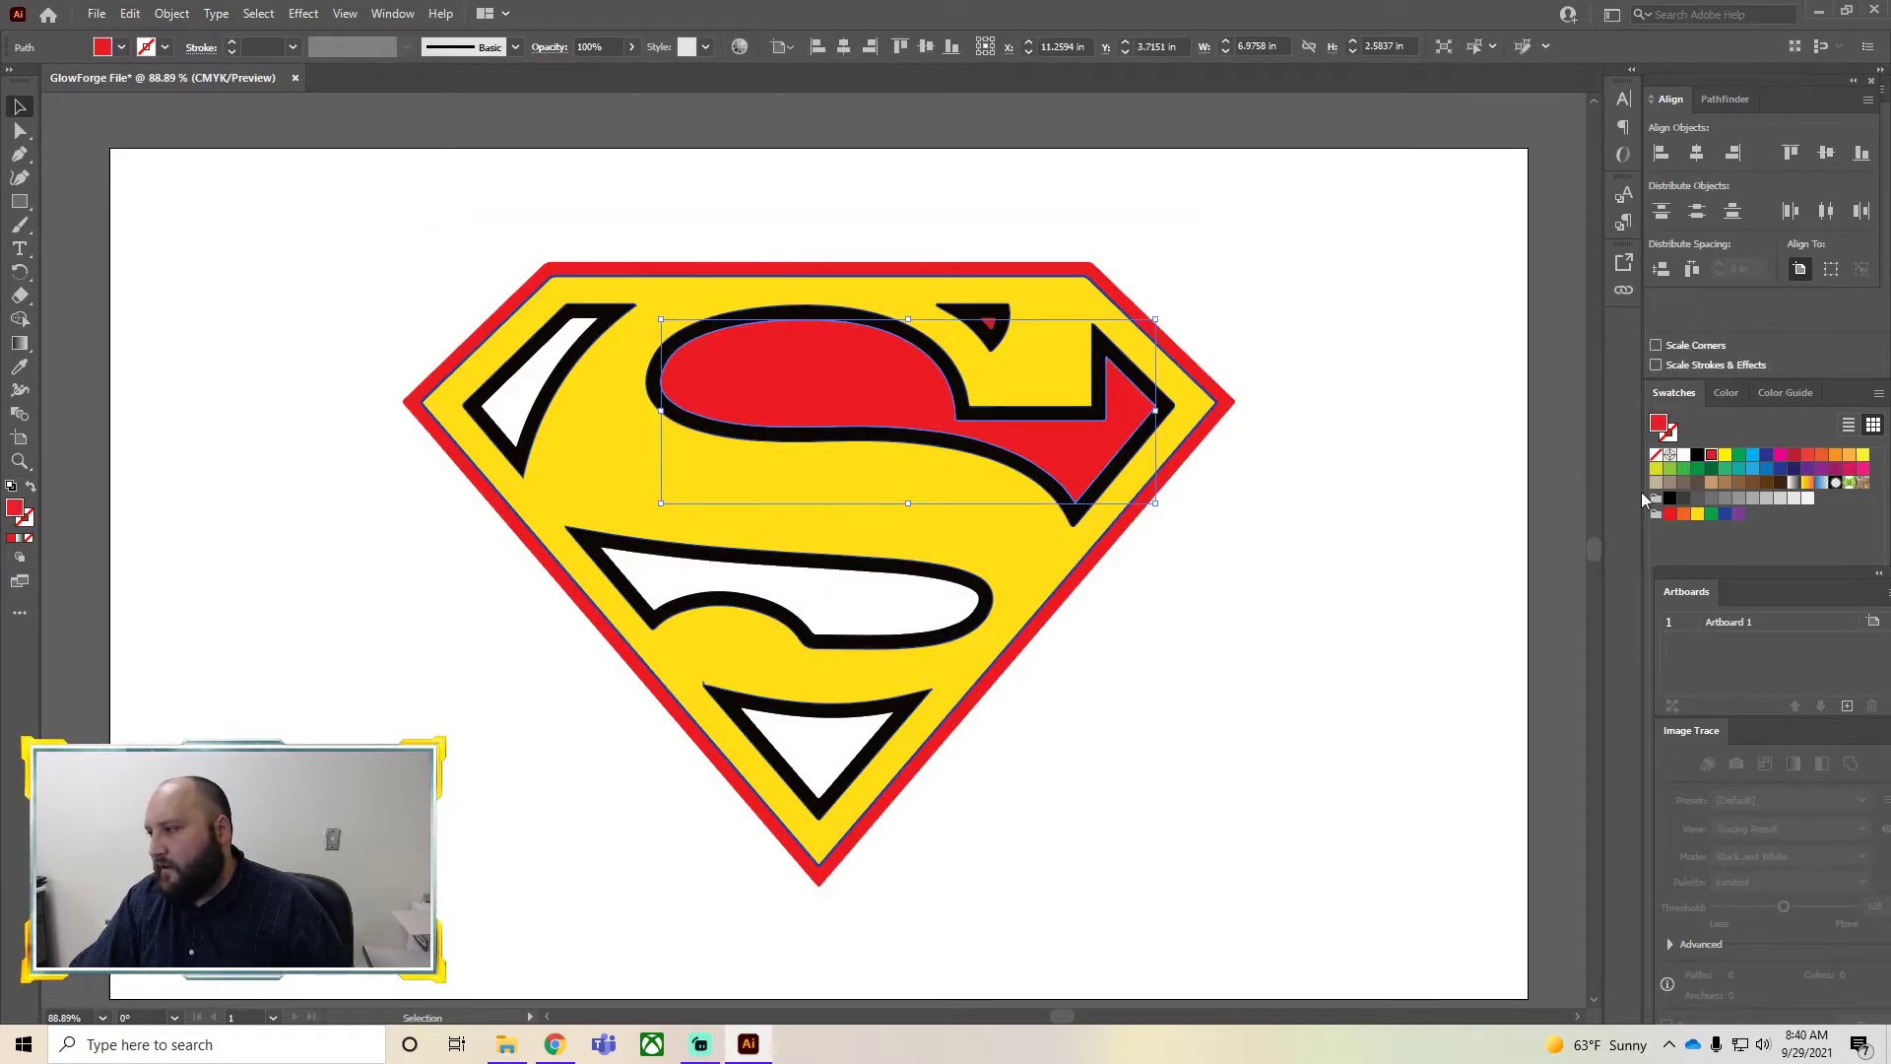
{"action": "left_click", "coordinate": [1722, 517]}
{"action": "left_click", "coordinate": [1203, 646]}
Fill the white lower S shape, bottom triangle and left wedge blue
{"action": "left_click", "coordinate": [990, 327]}
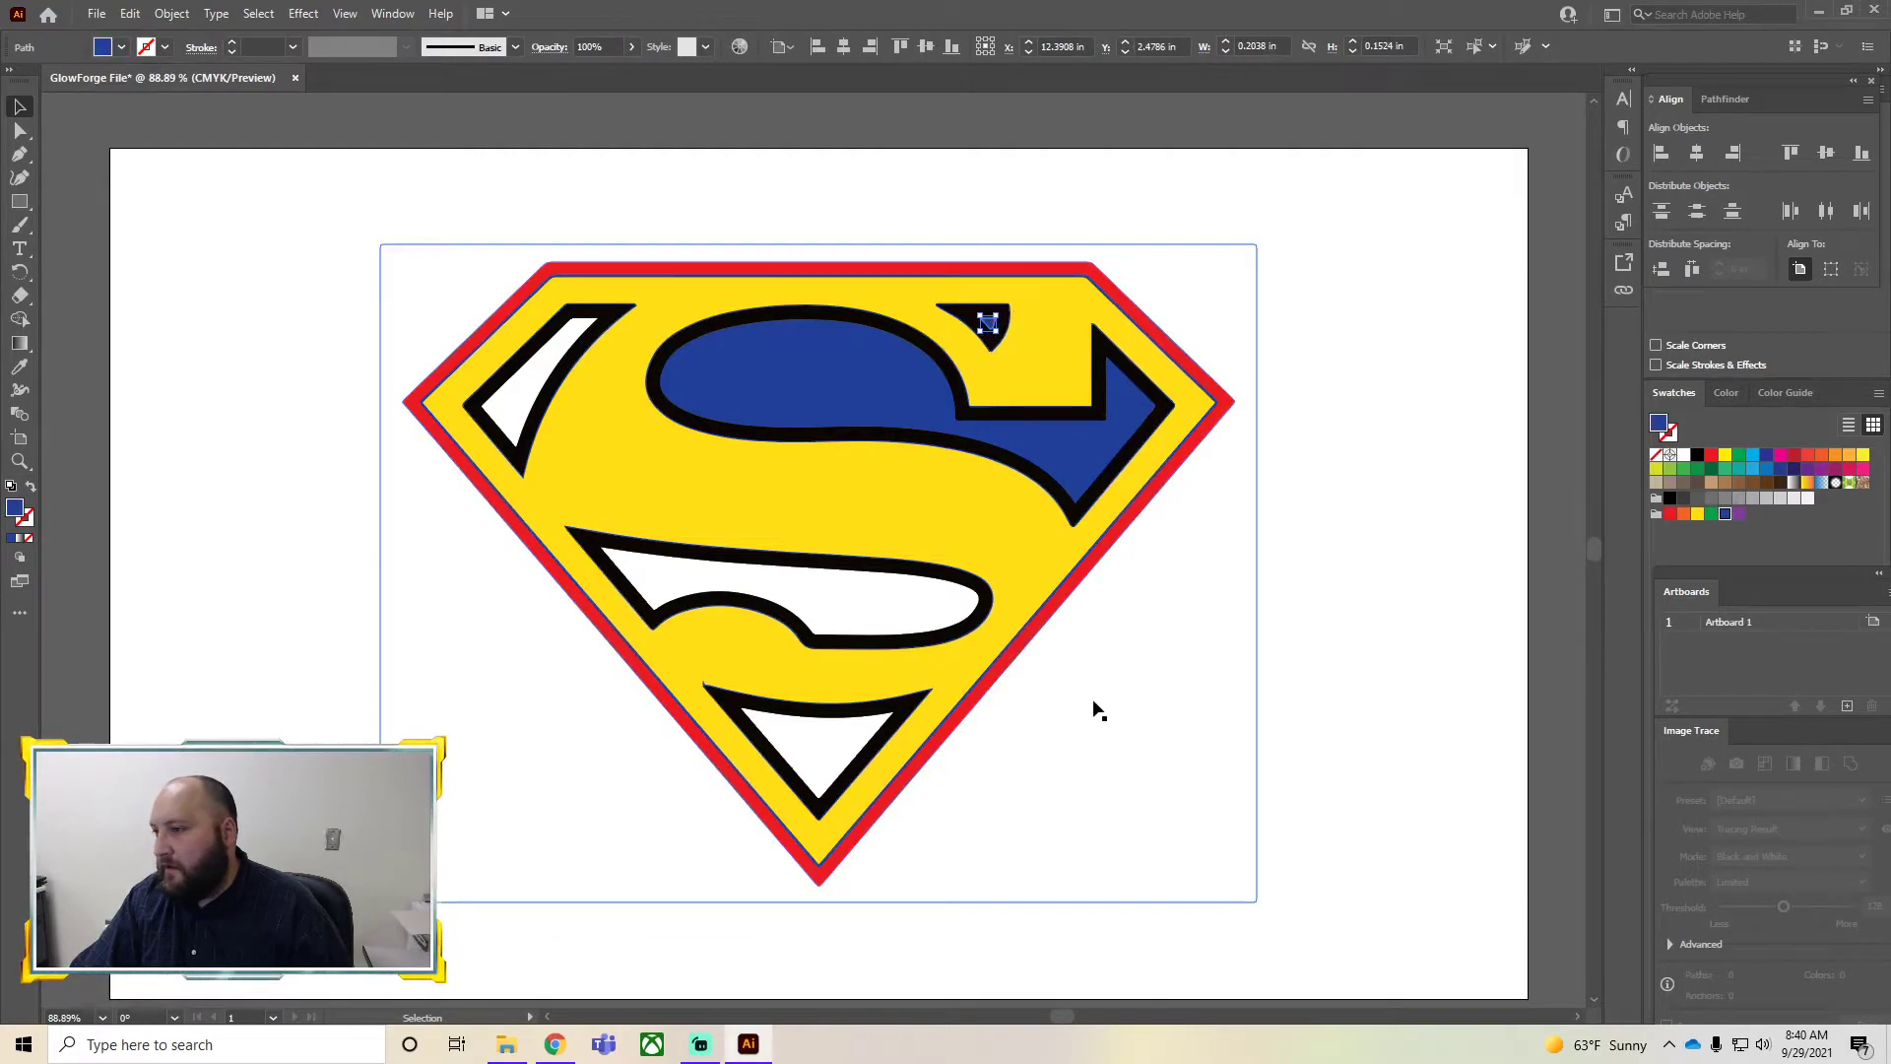
{"action": "left_click", "coordinate": [874, 620]}
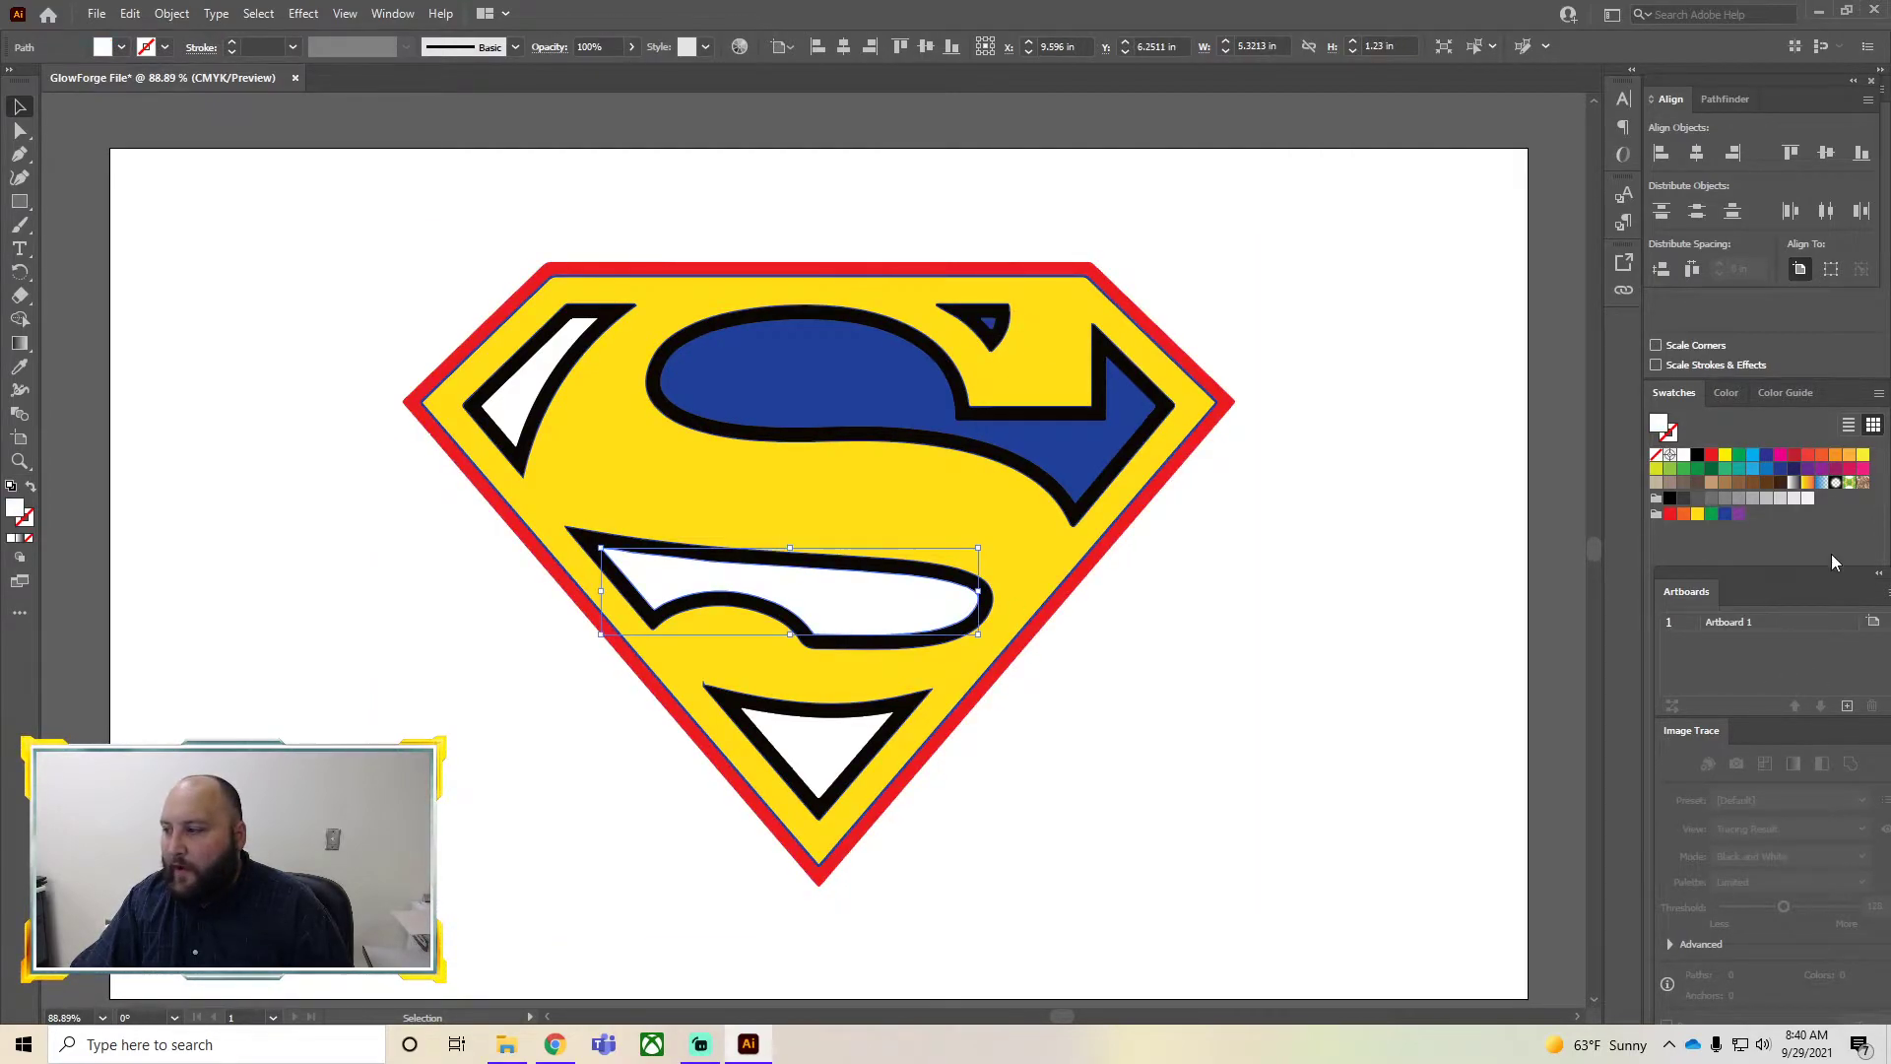
{"action": "left_click", "coordinate": [1718, 520]}
{"action": "left_click", "coordinate": [916, 801]}
{"action": "left_click", "coordinate": [819, 733]}
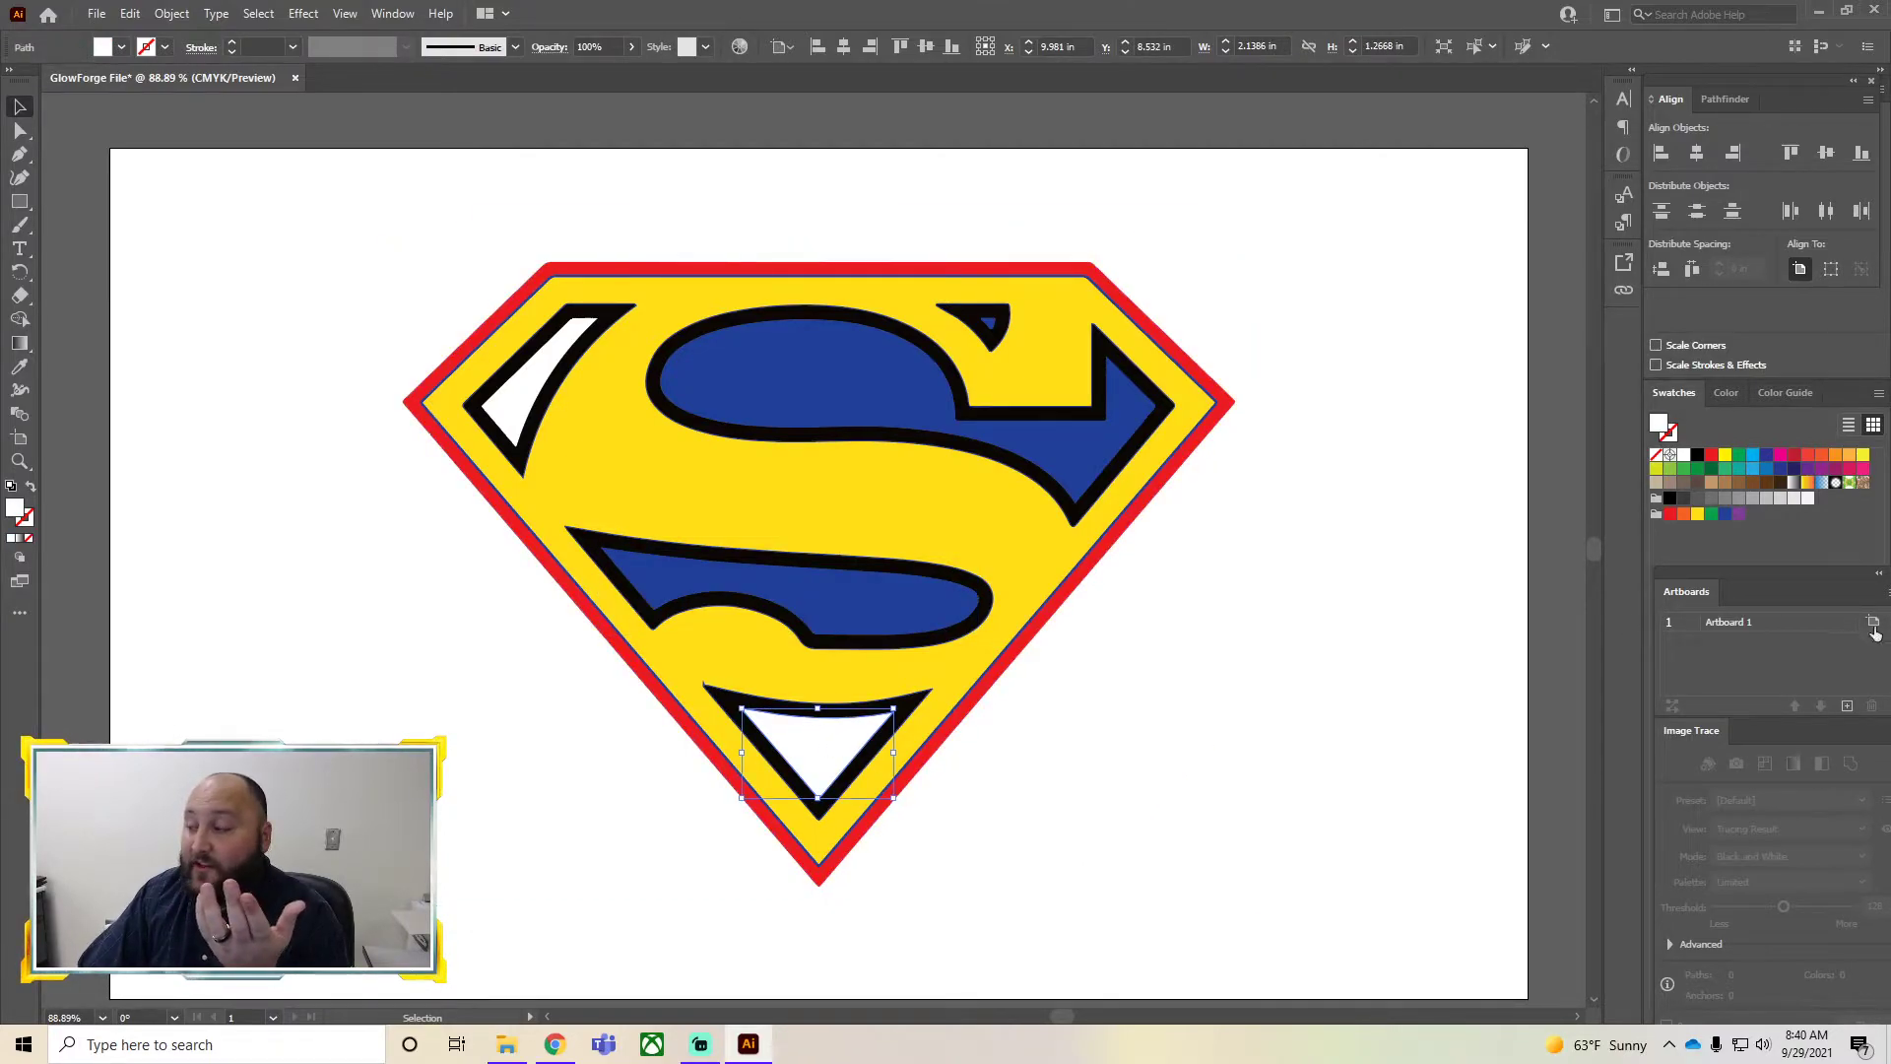
{"action": "left_click", "coordinate": [1720, 520]}
{"action": "left_click", "coordinate": [1152, 641]}
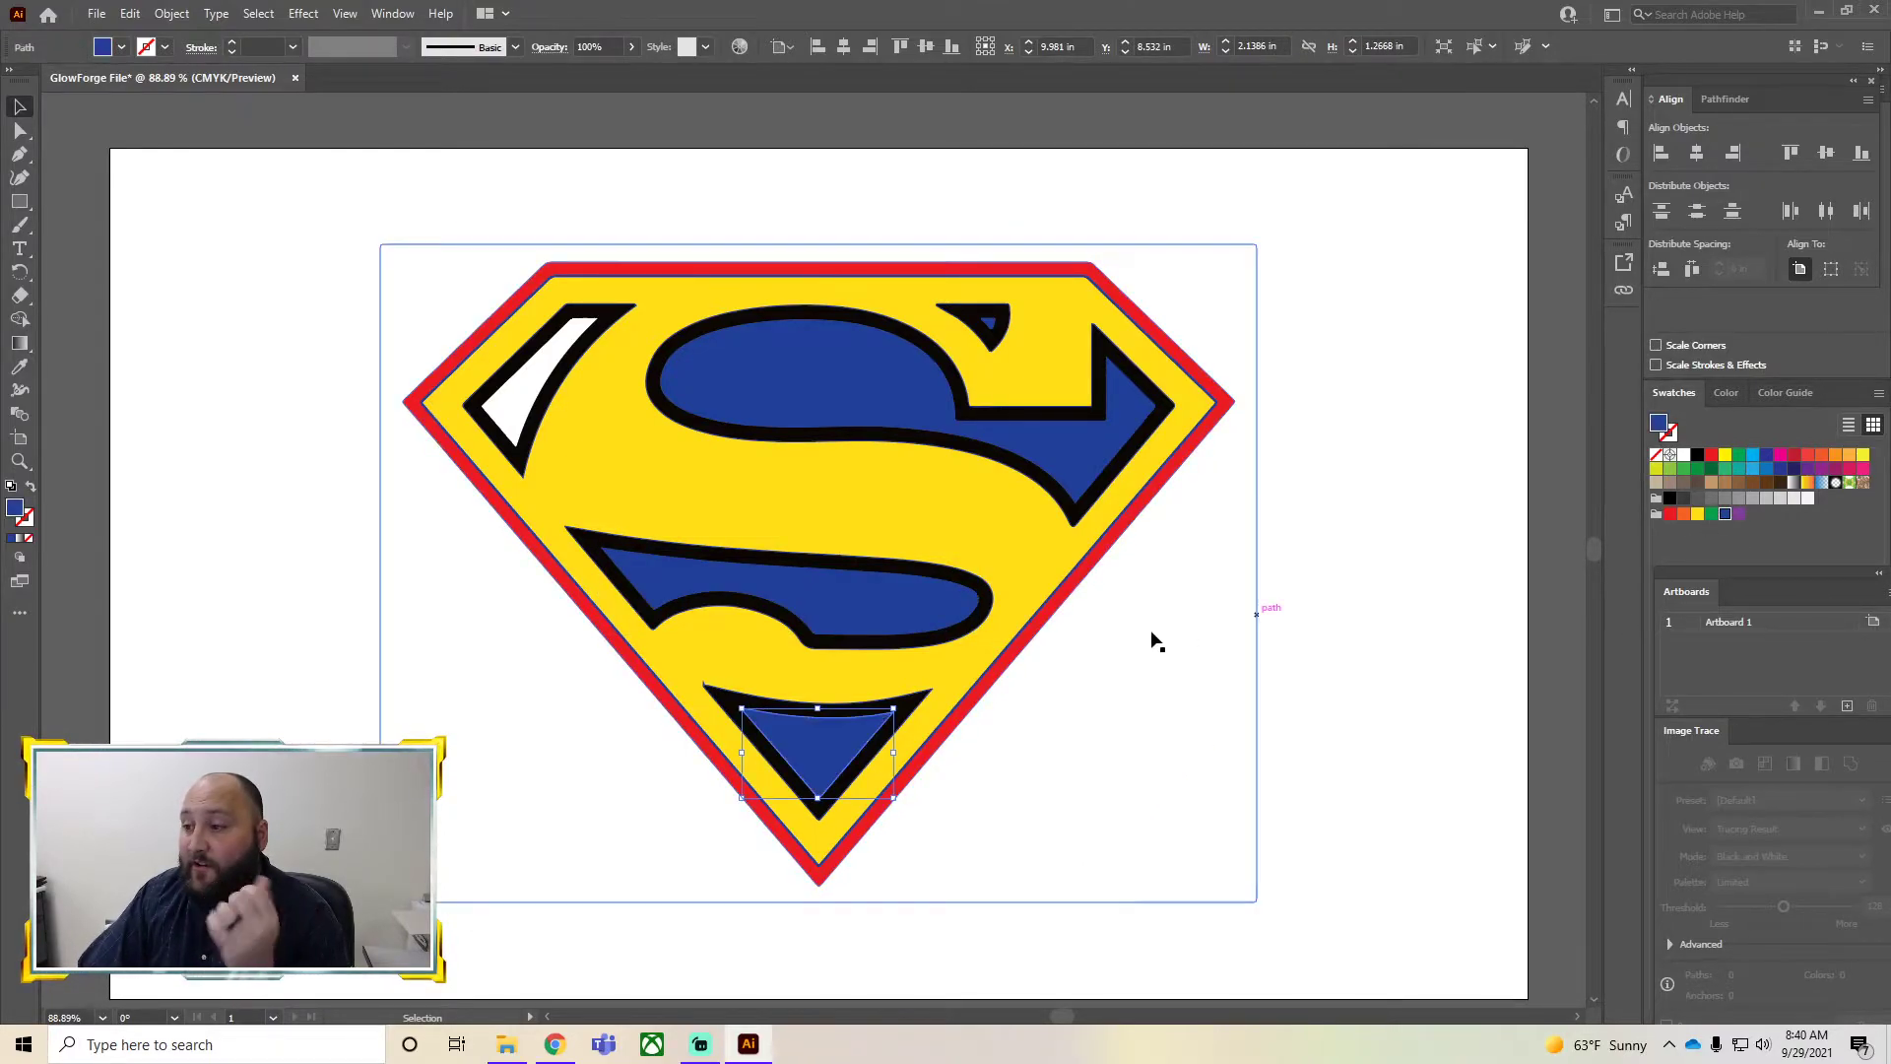
{"action": "left_click", "coordinate": [526, 364]}
{"action": "left_click", "coordinate": [1725, 518]}
{"action": "left_click", "coordinate": [1398, 676]}
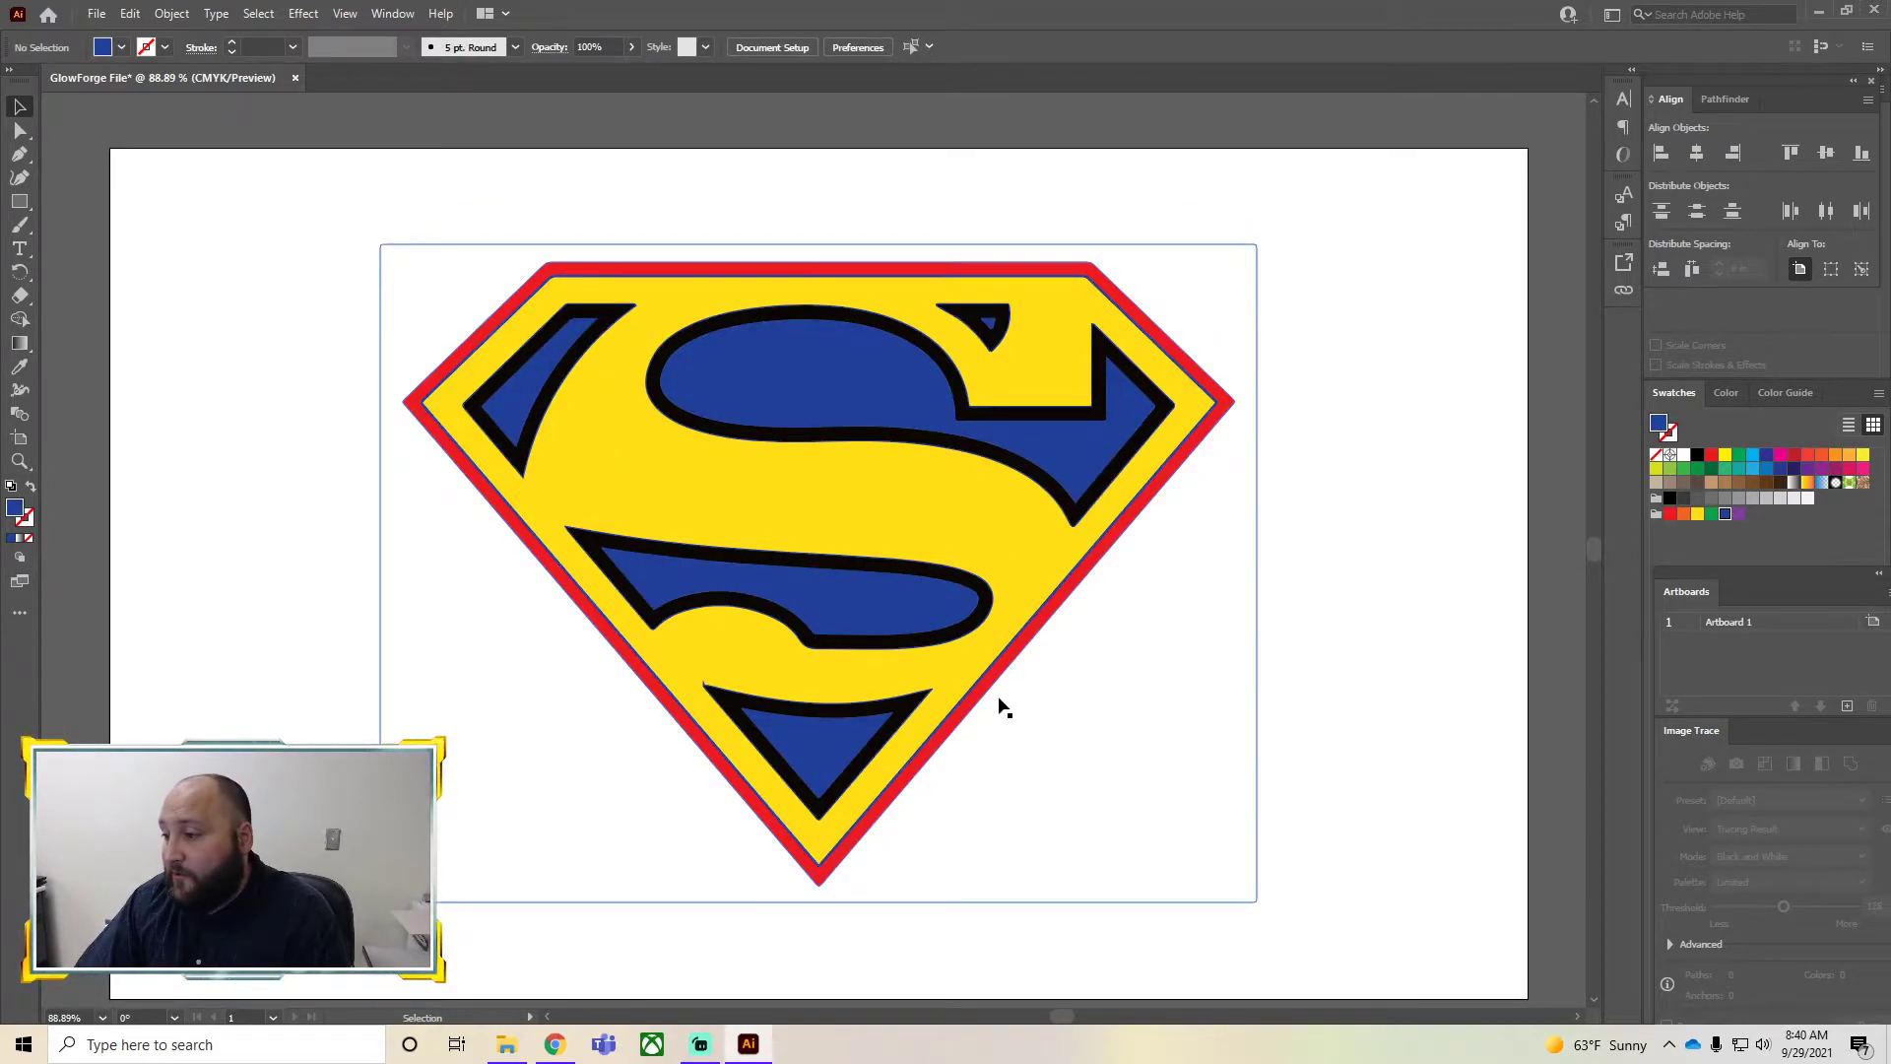
Recolor the black outlines around the upper S, left wedge and lower S red
{"action": "left_click", "coordinate": [690, 430]}
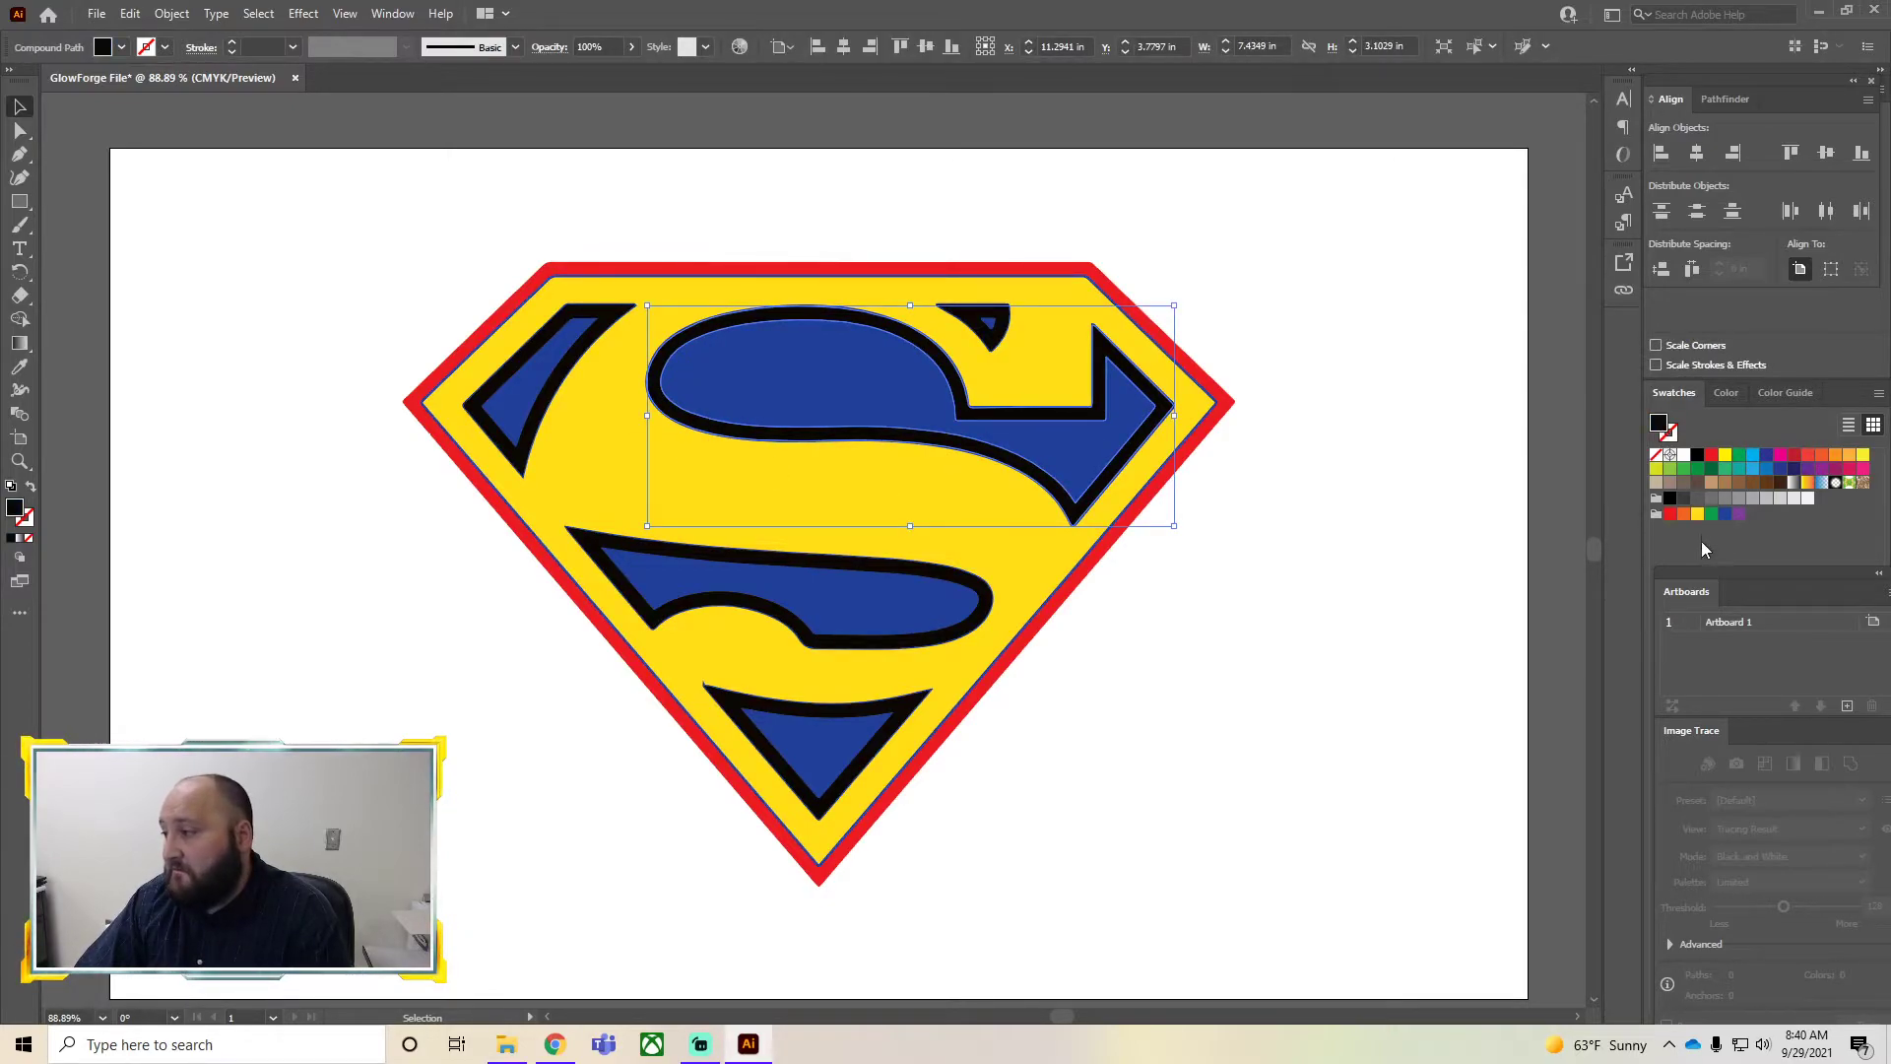
{"action": "left_click", "coordinate": [1669, 513]}
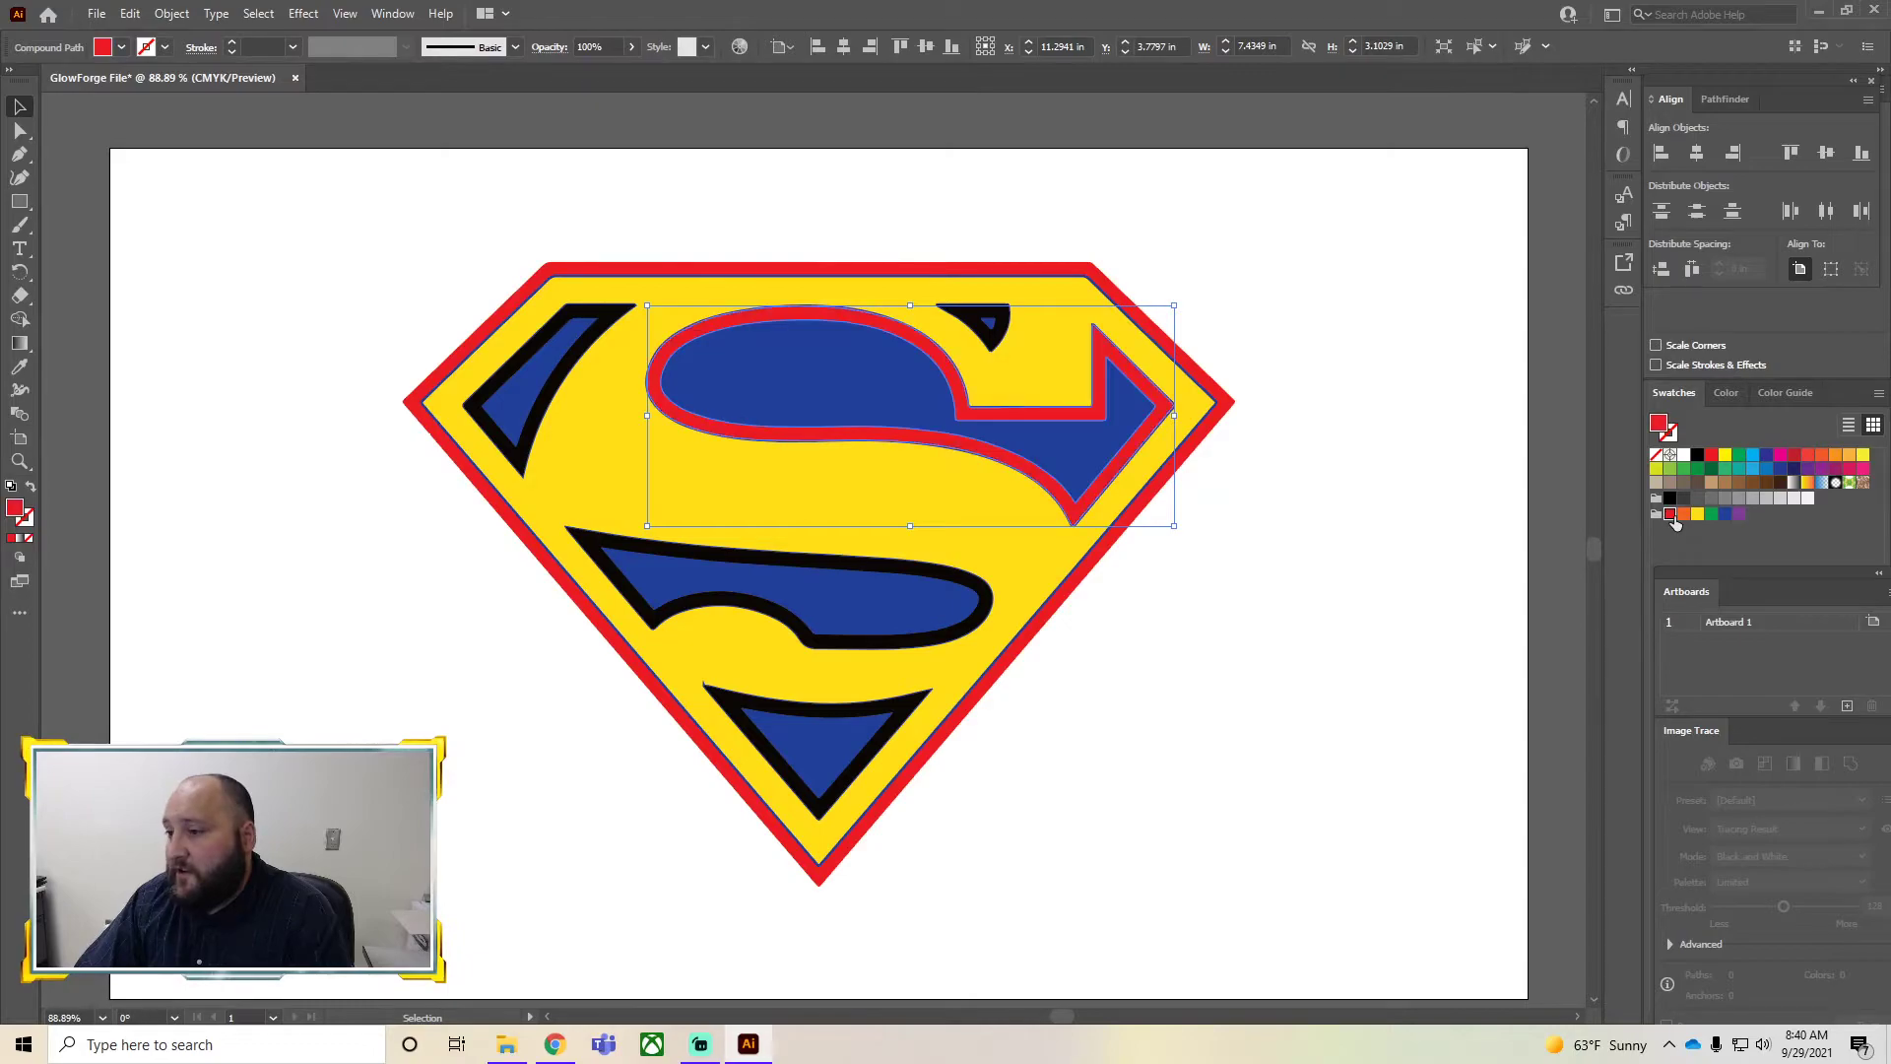
{"action": "left_click", "coordinate": [1275, 627]}
{"action": "left_click", "coordinate": [532, 448]}
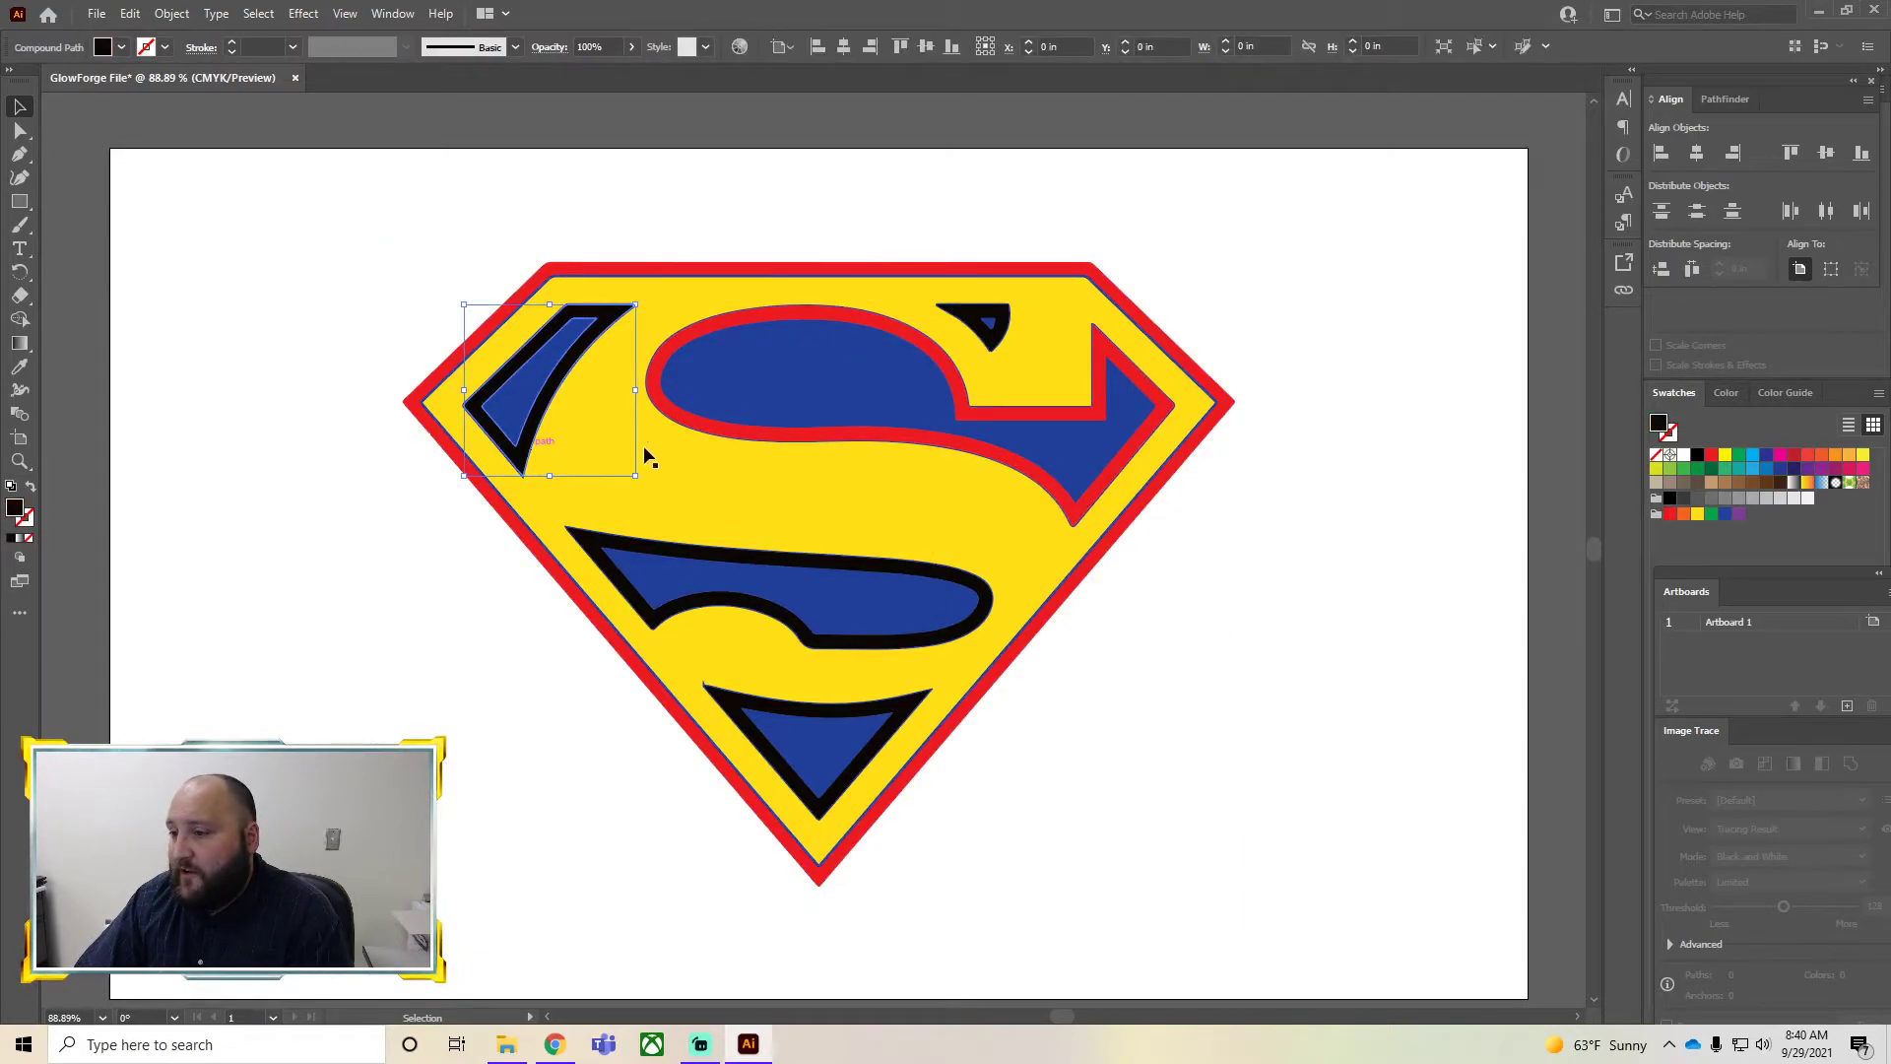
{"action": "left_click", "coordinate": [1669, 513]}
{"action": "left_click", "coordinate": [772, 646]}
{"action": "left_click", "coordinate": [845, 647]}
{"action": "left_click", "coordinate": [1669, 513]}
{"action": "left_click", "coordinate": [1203, 705]}
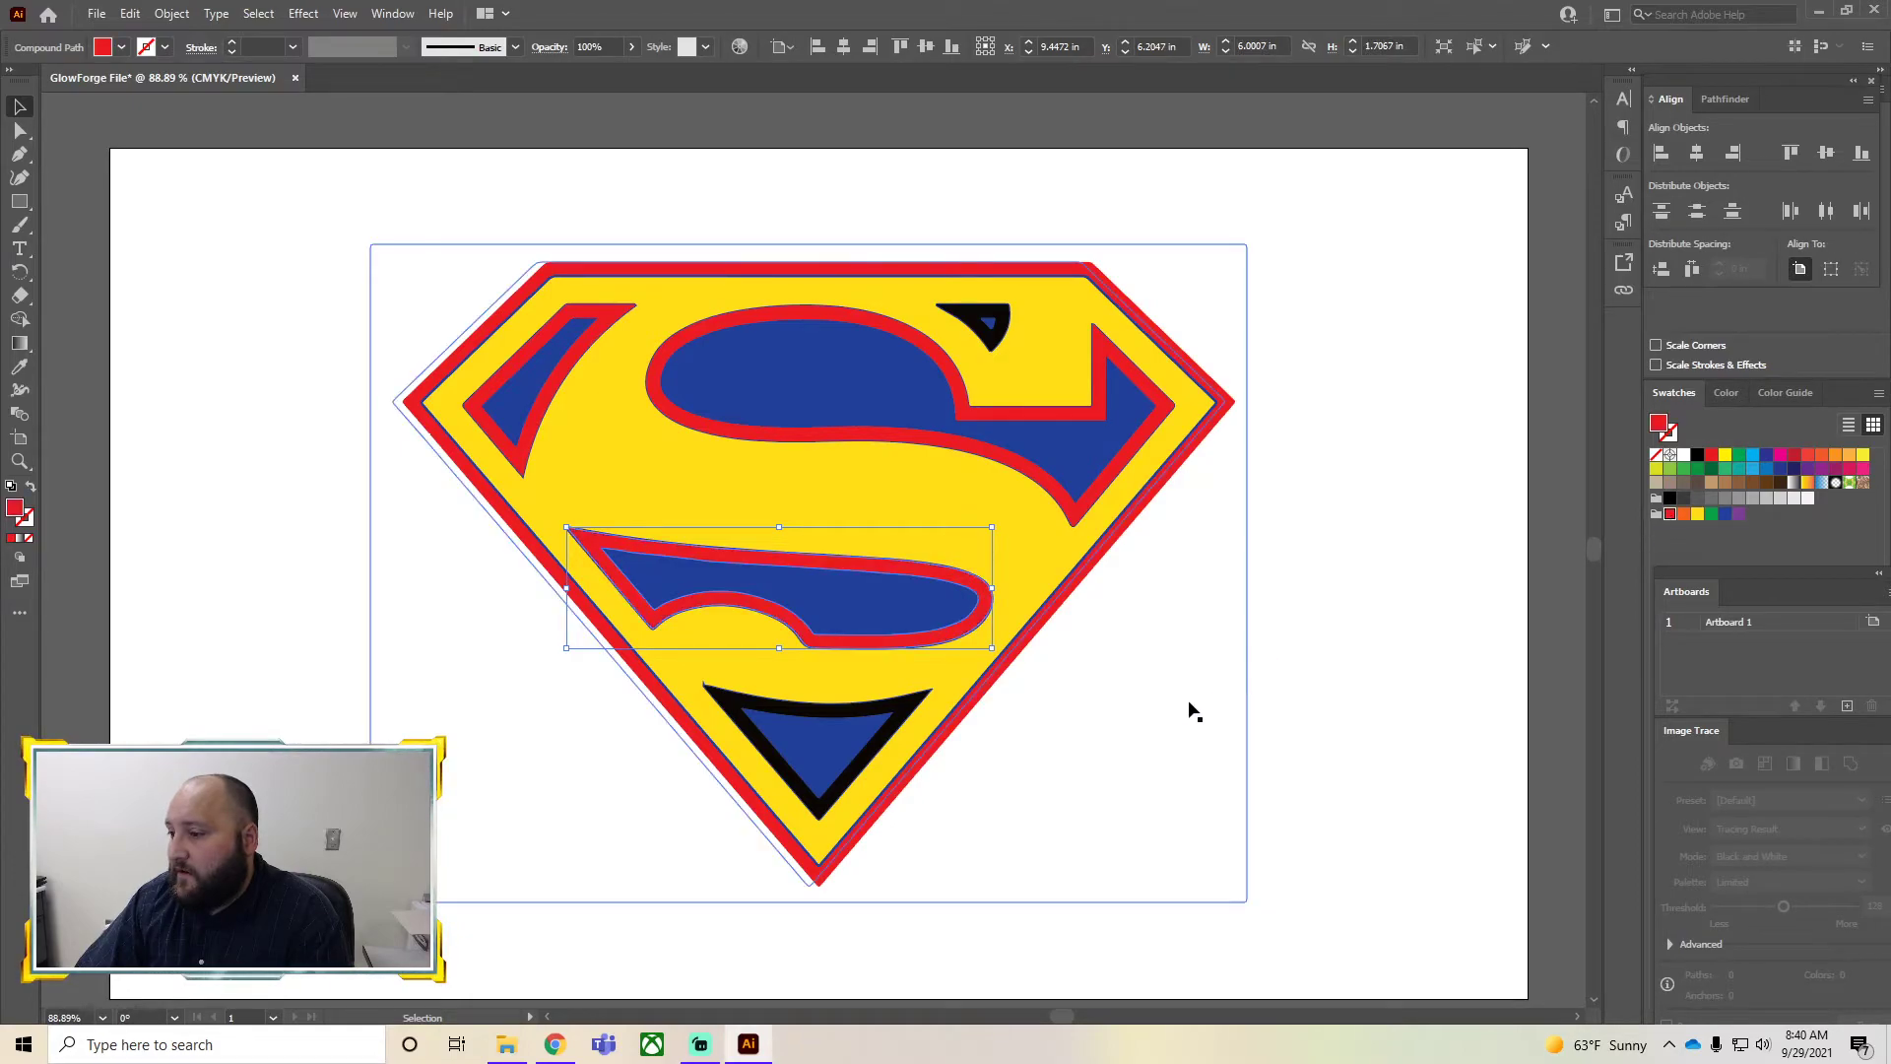
{"action": "left_click", "coordinate": [809, 774]}
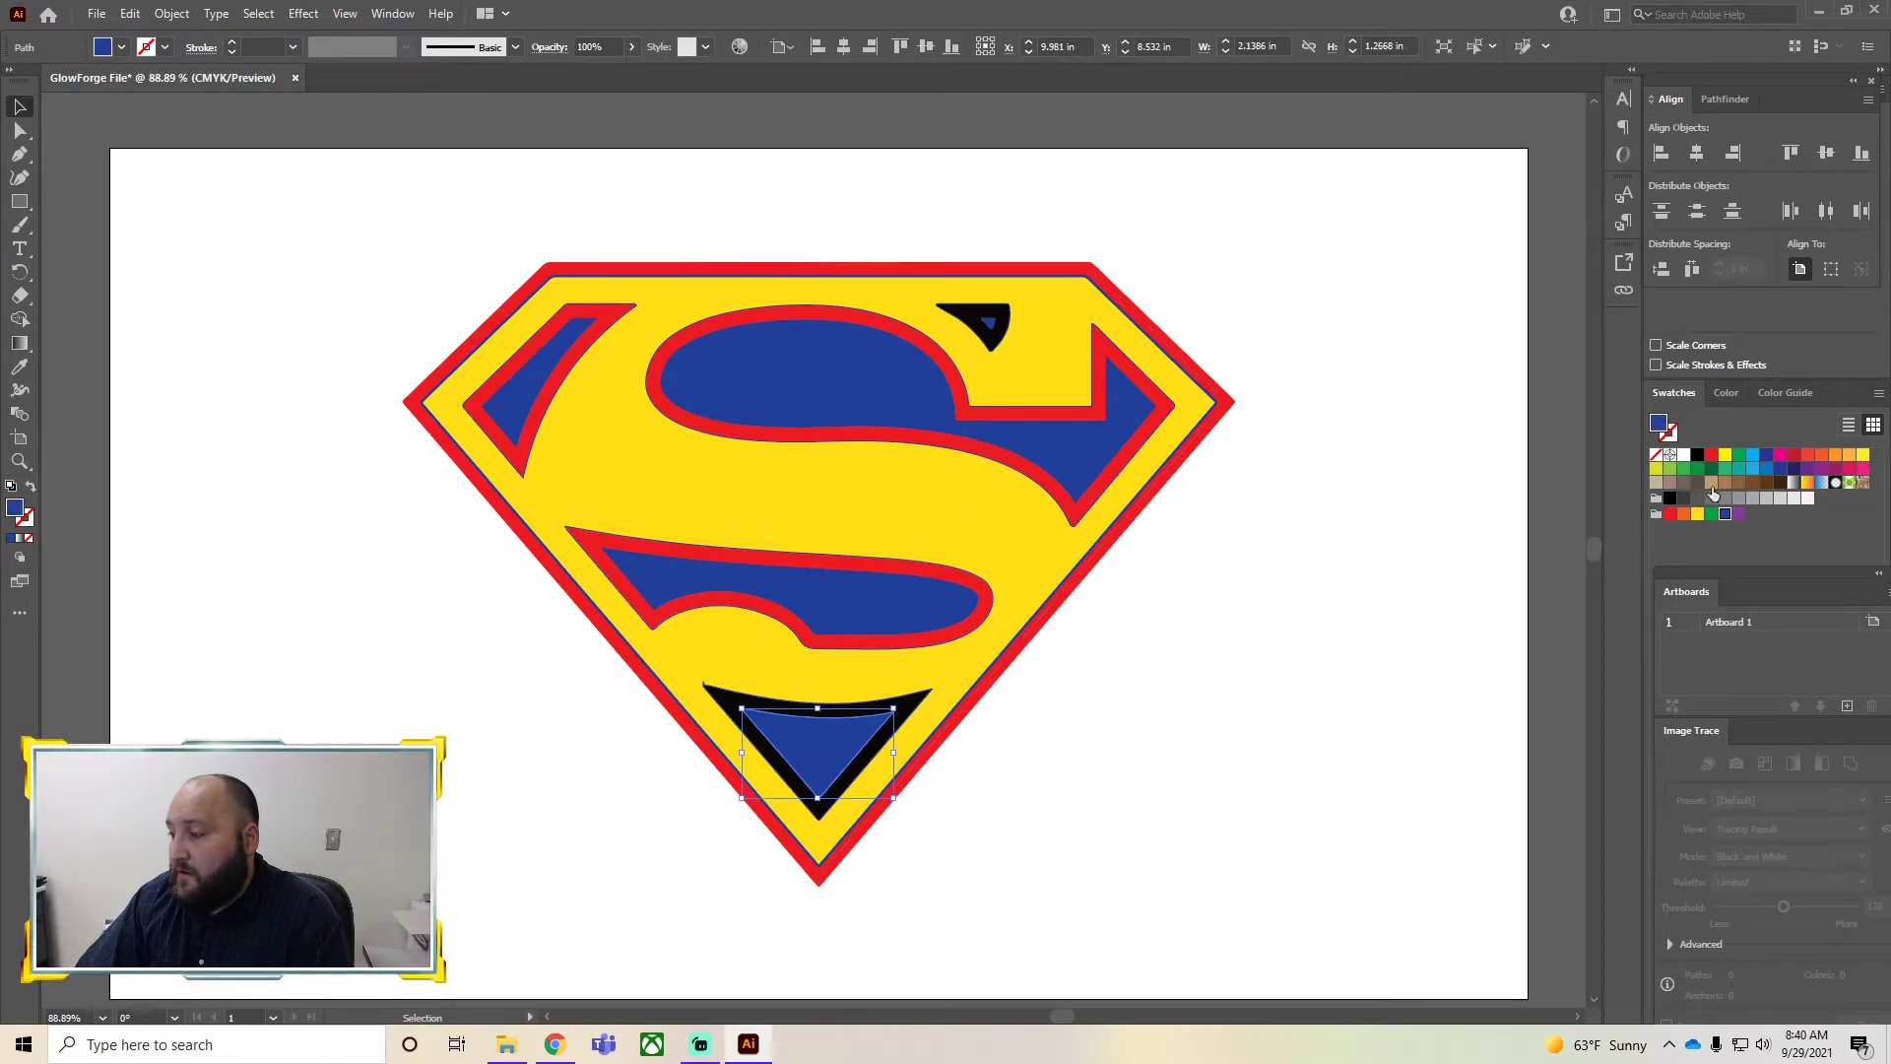
{"action": "left_click", "coordinate": [1670, 515]}
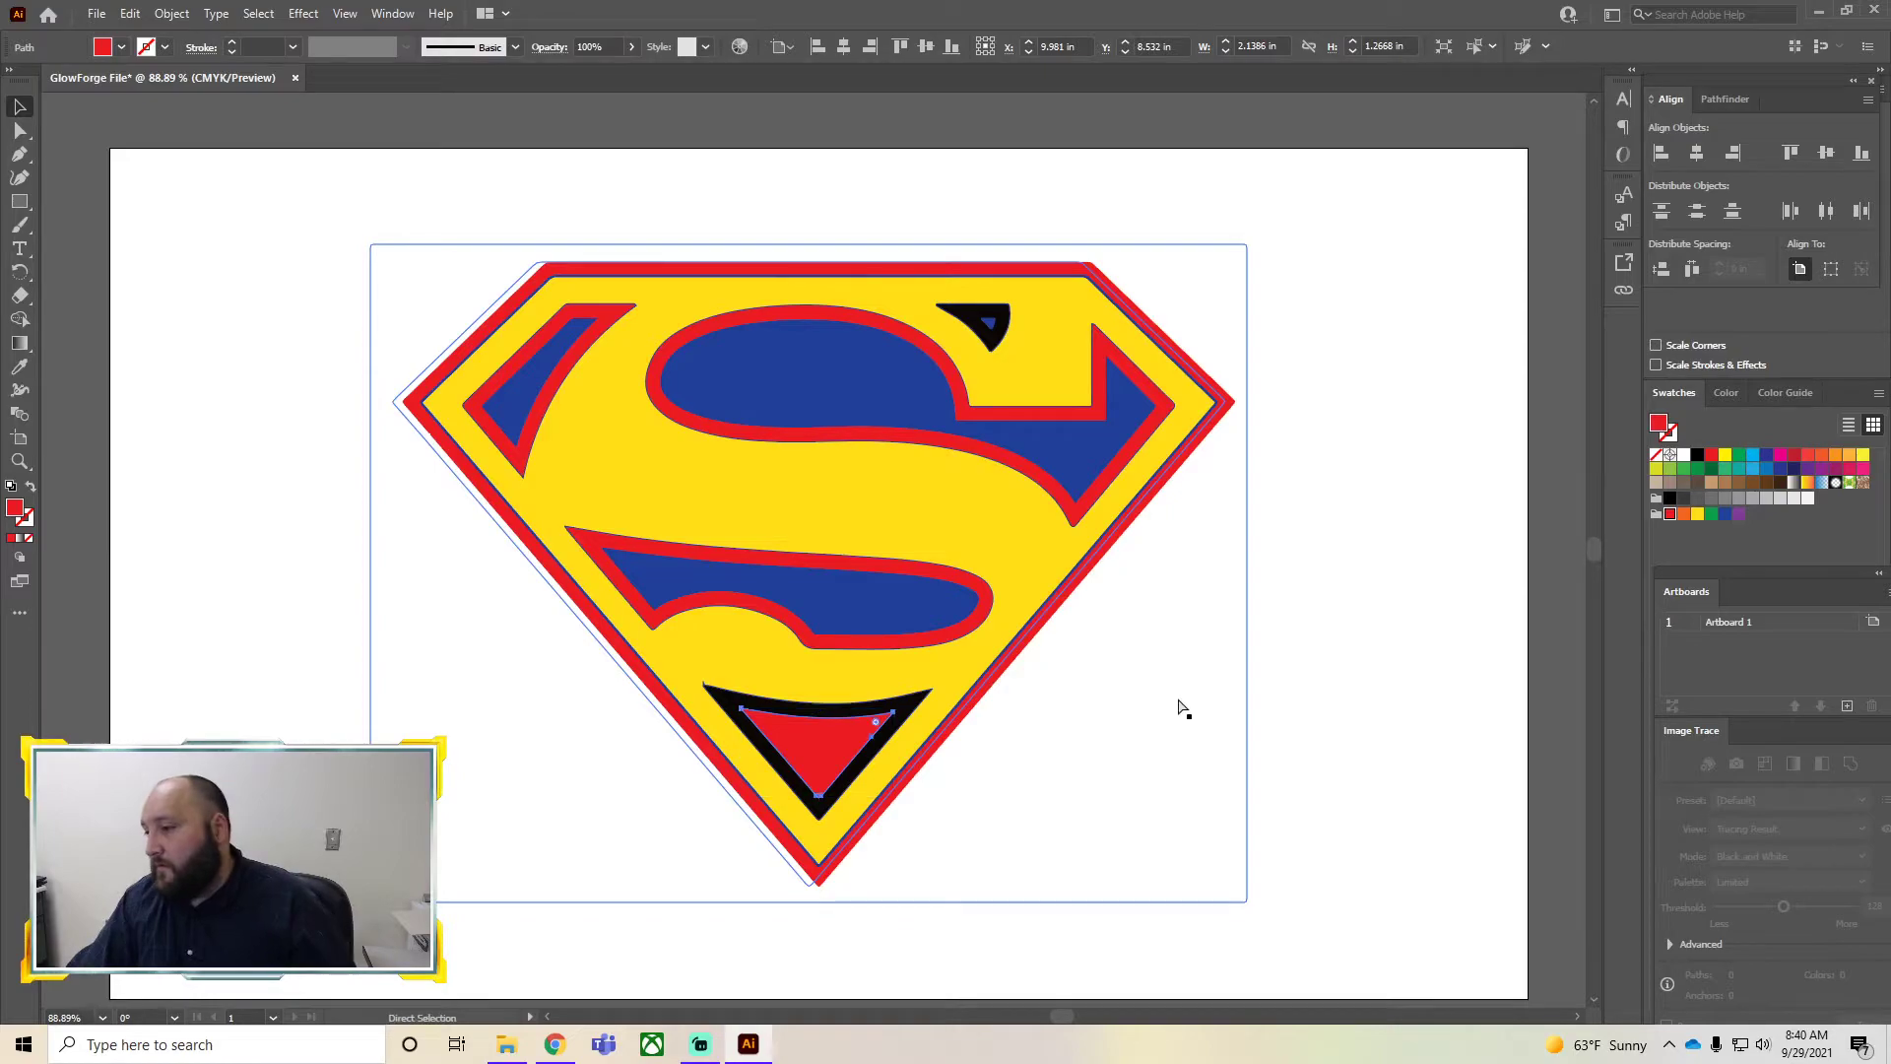
{"action": "key", "text": "ctrl+z"}
Recolor the black outline around the bottom triangle red
{"action": "left_click", "coordinate": [836, 801]}
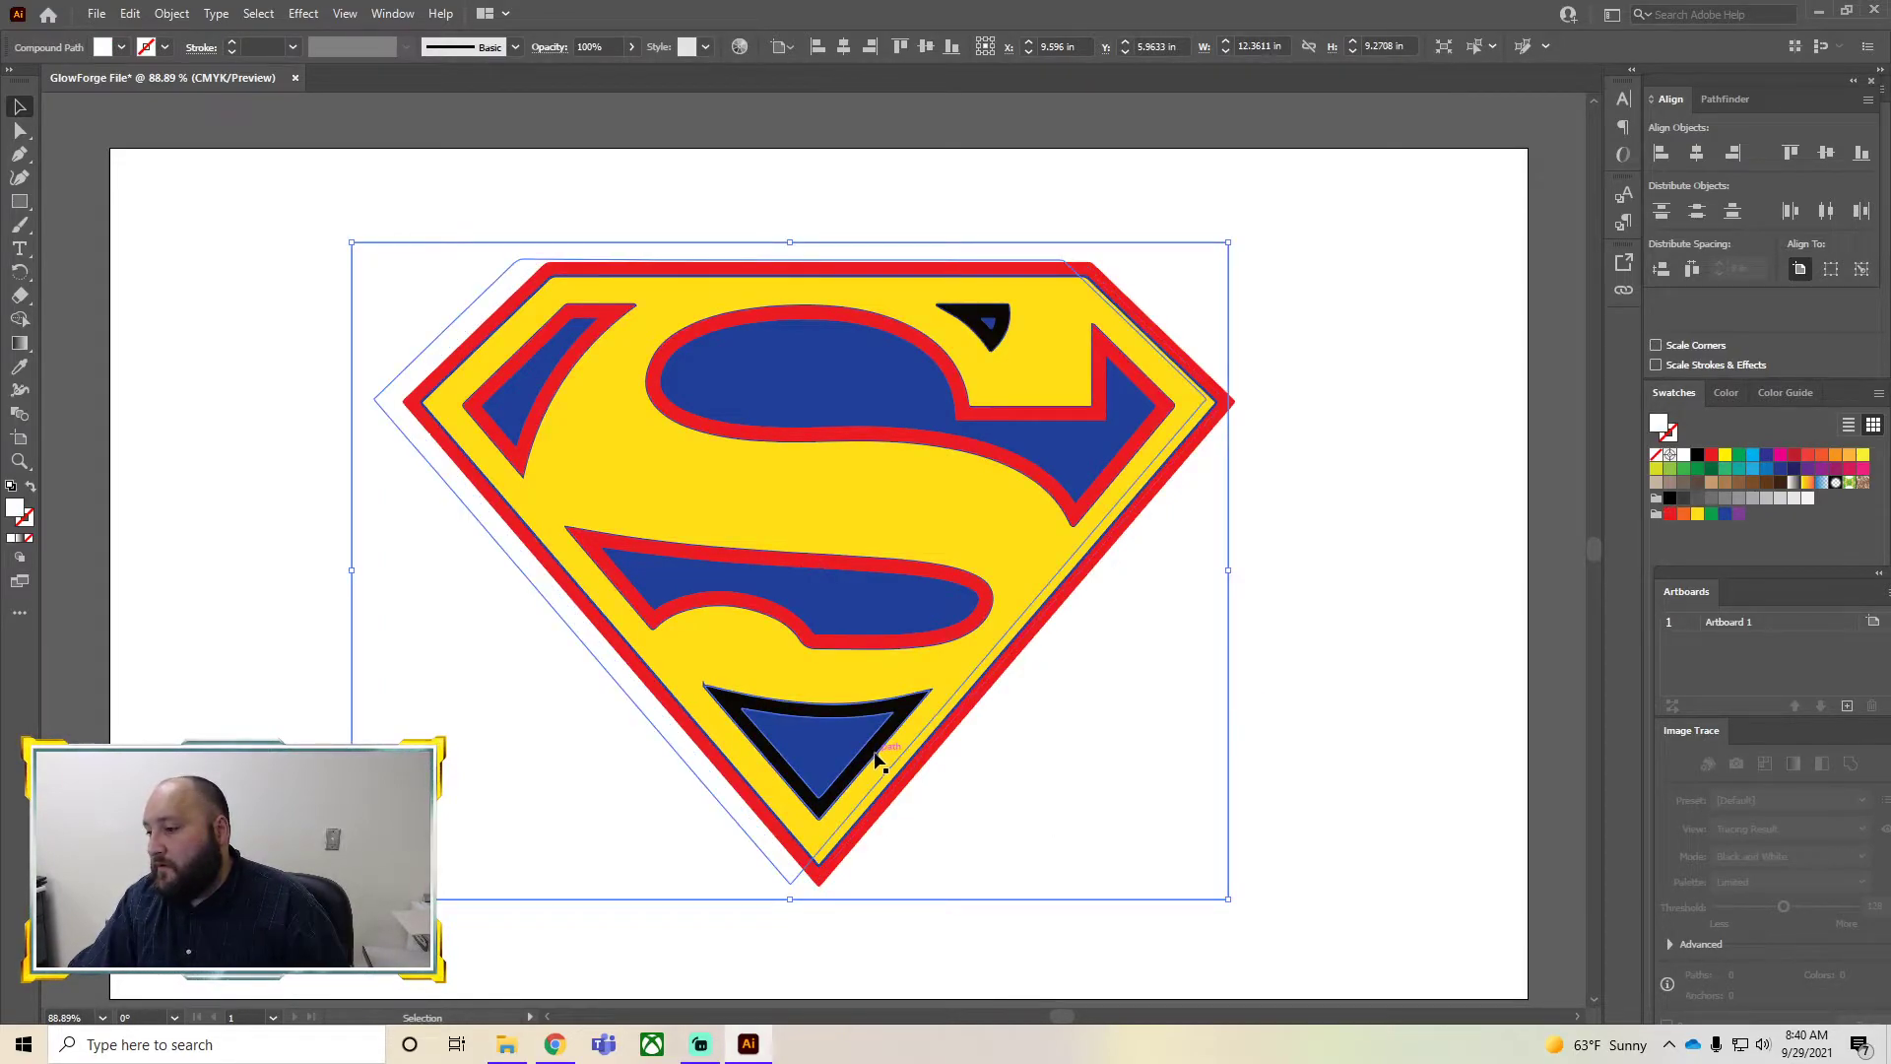
{"action": "left_click", "coordinate": [878, 751]}
{"action": "left_click", "coordinate": [1668, 515]}
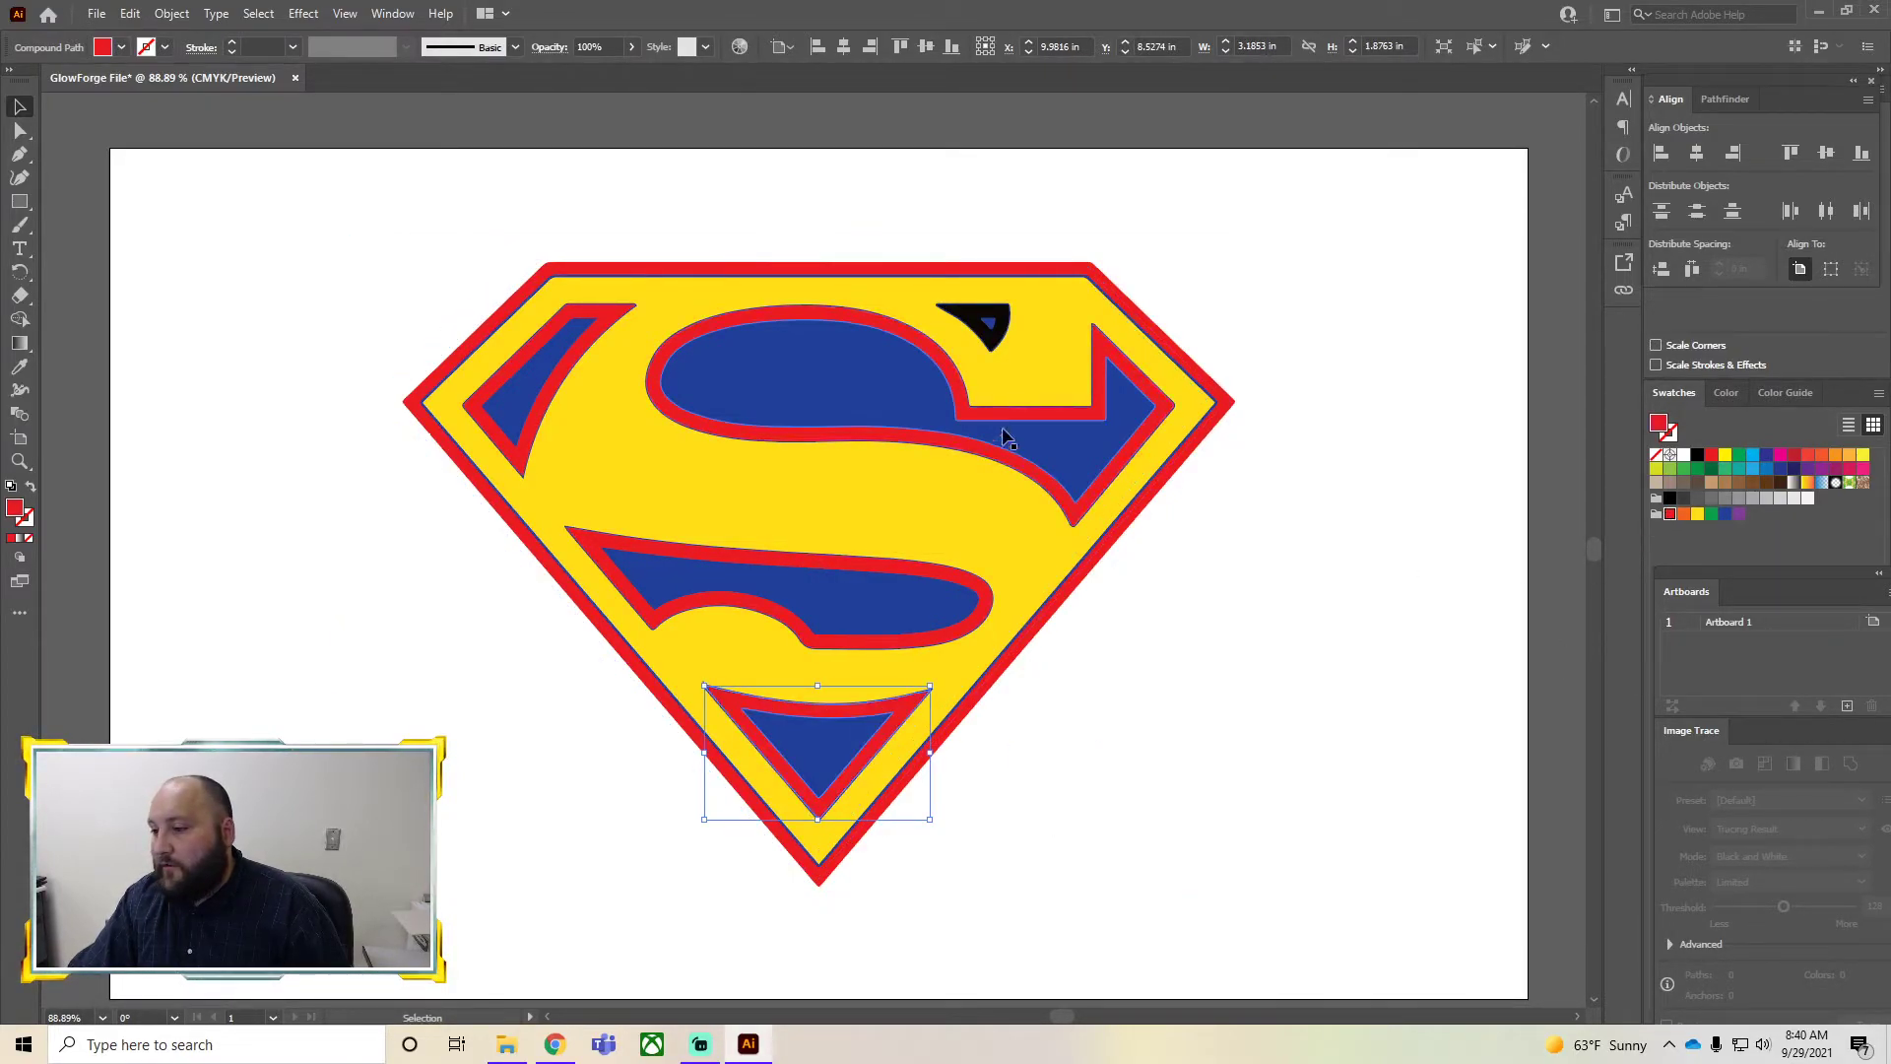
Recolor the small notch at the top of the S red
{"action": "left_click", "coordinate": [987, 323]}
{"action": "left_click", "coordinate": [1669, 514]}
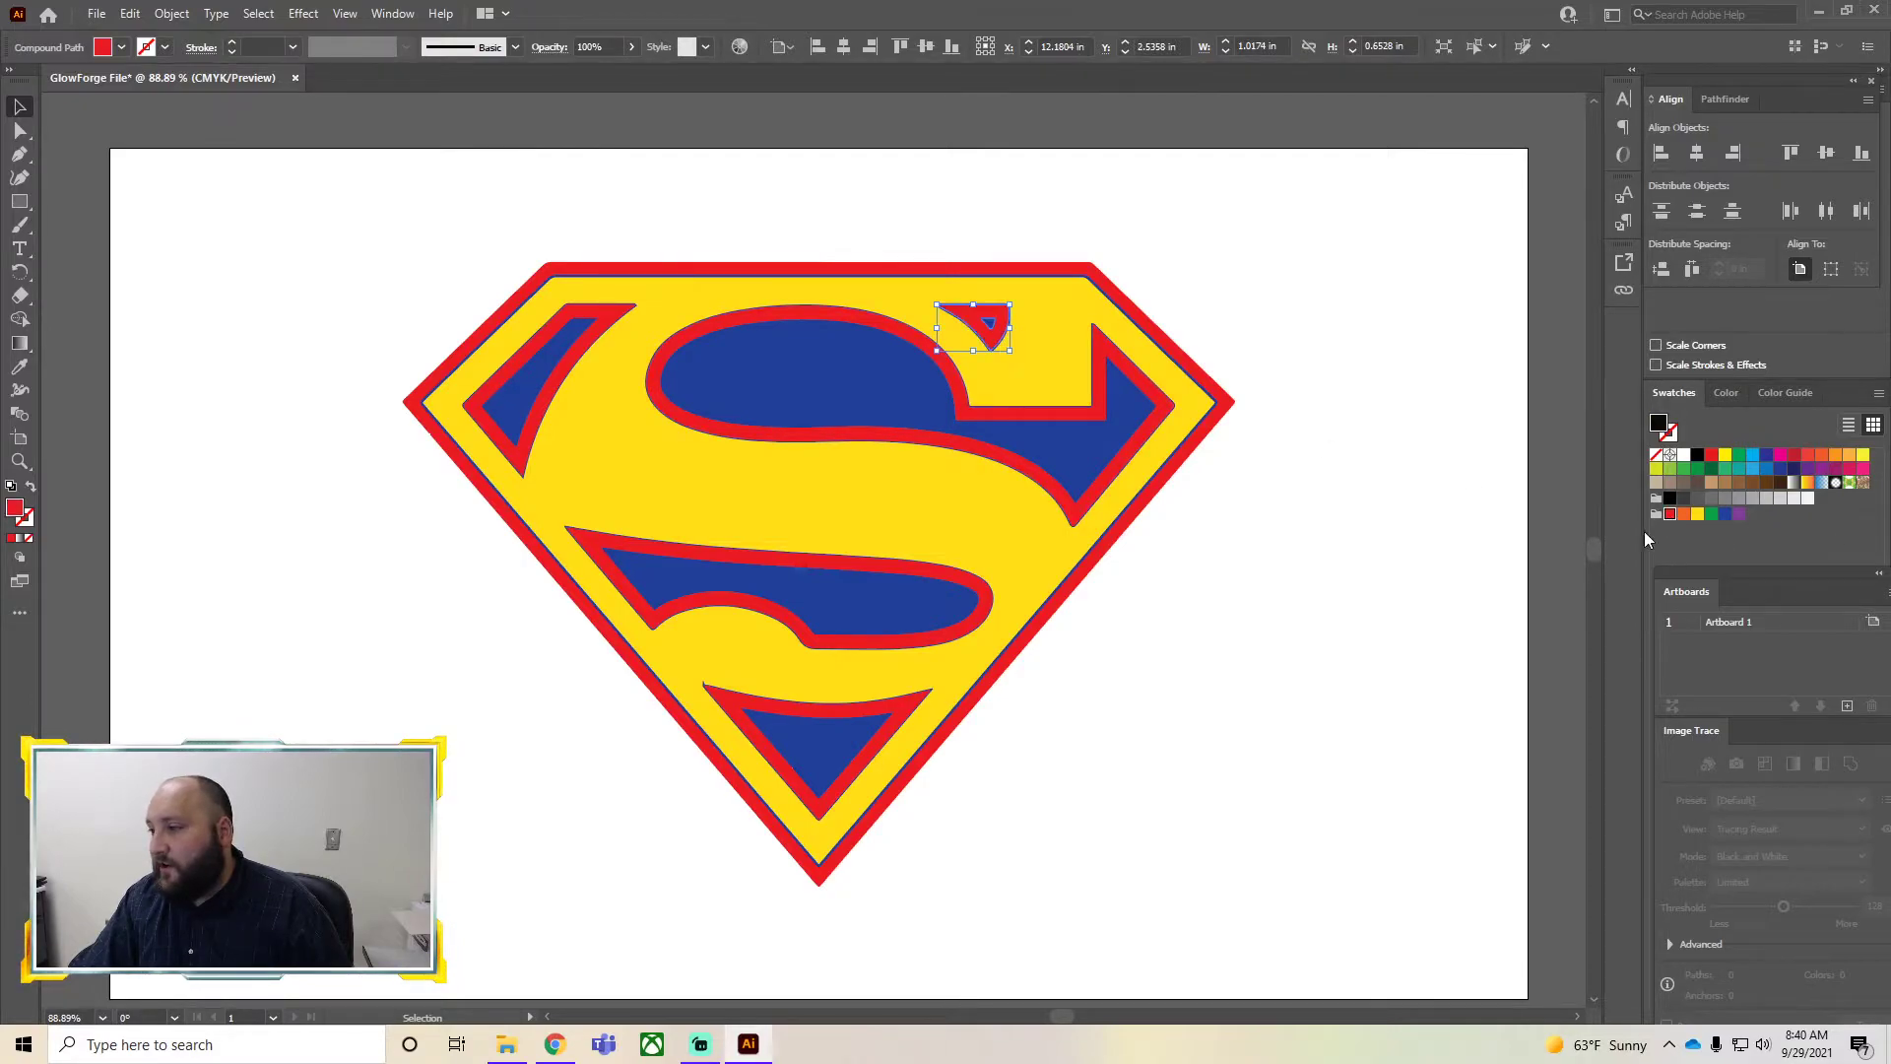
{"action": "left_click", "coordinate": [1374, 605]}
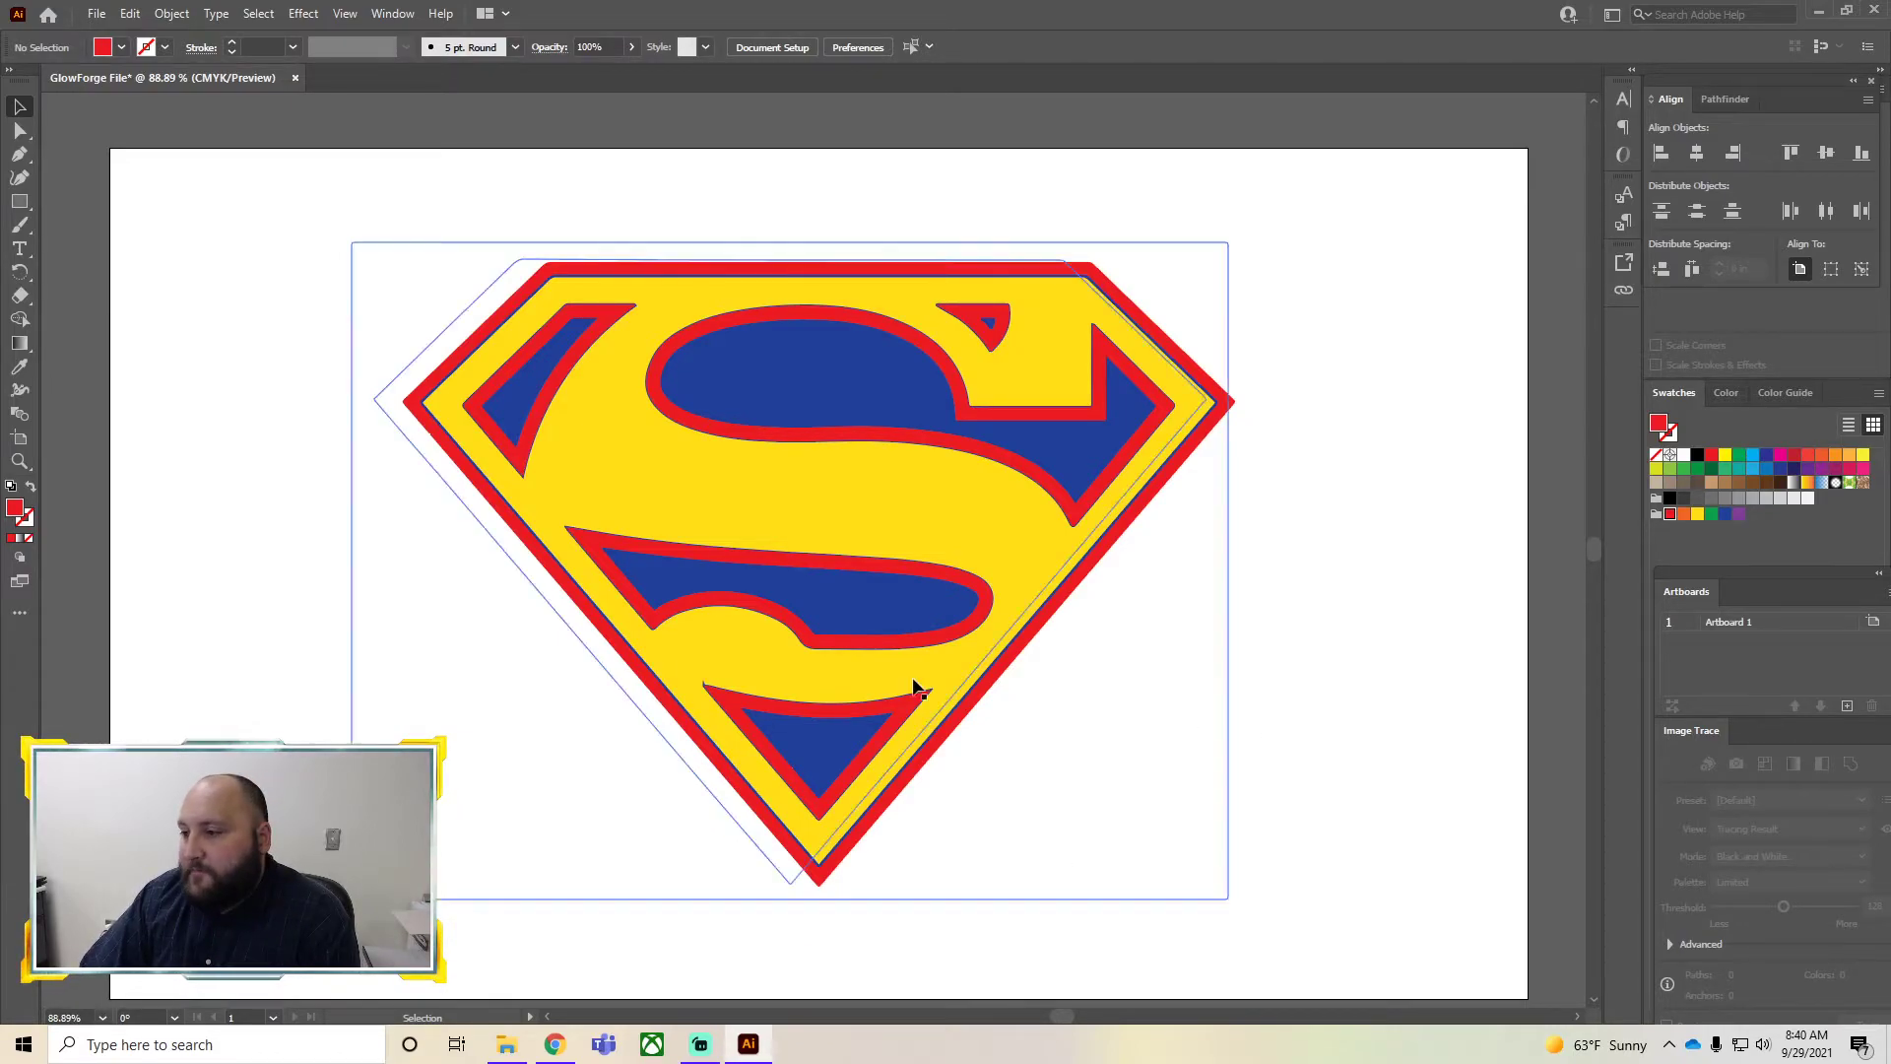
Delete the stray leftover shape lying behind the logo
{"action": "left_click_drag", "start_coordinate": [308, 156], "coordinate": [688, 504]}
{"action": "left_click", "coordinate": [1229, 682]}
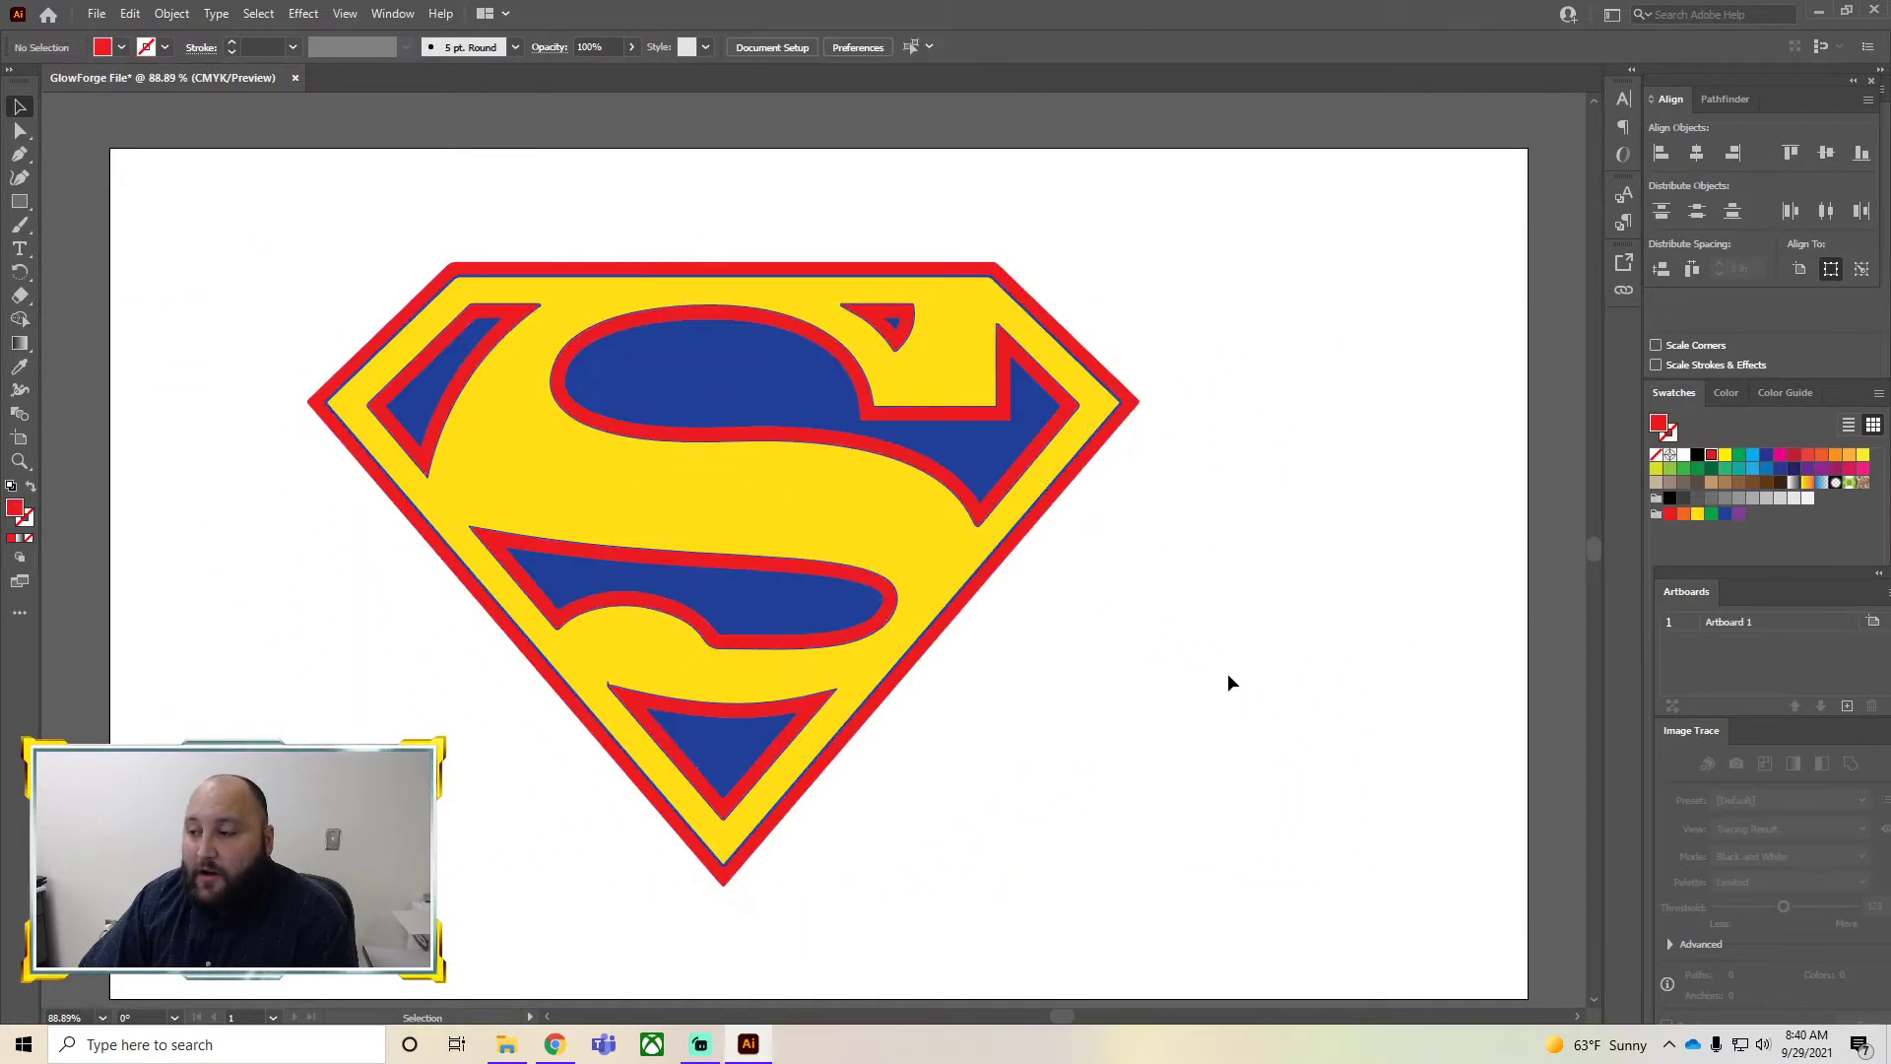
{"action": "left_click", "coordinate": [983, 724]}
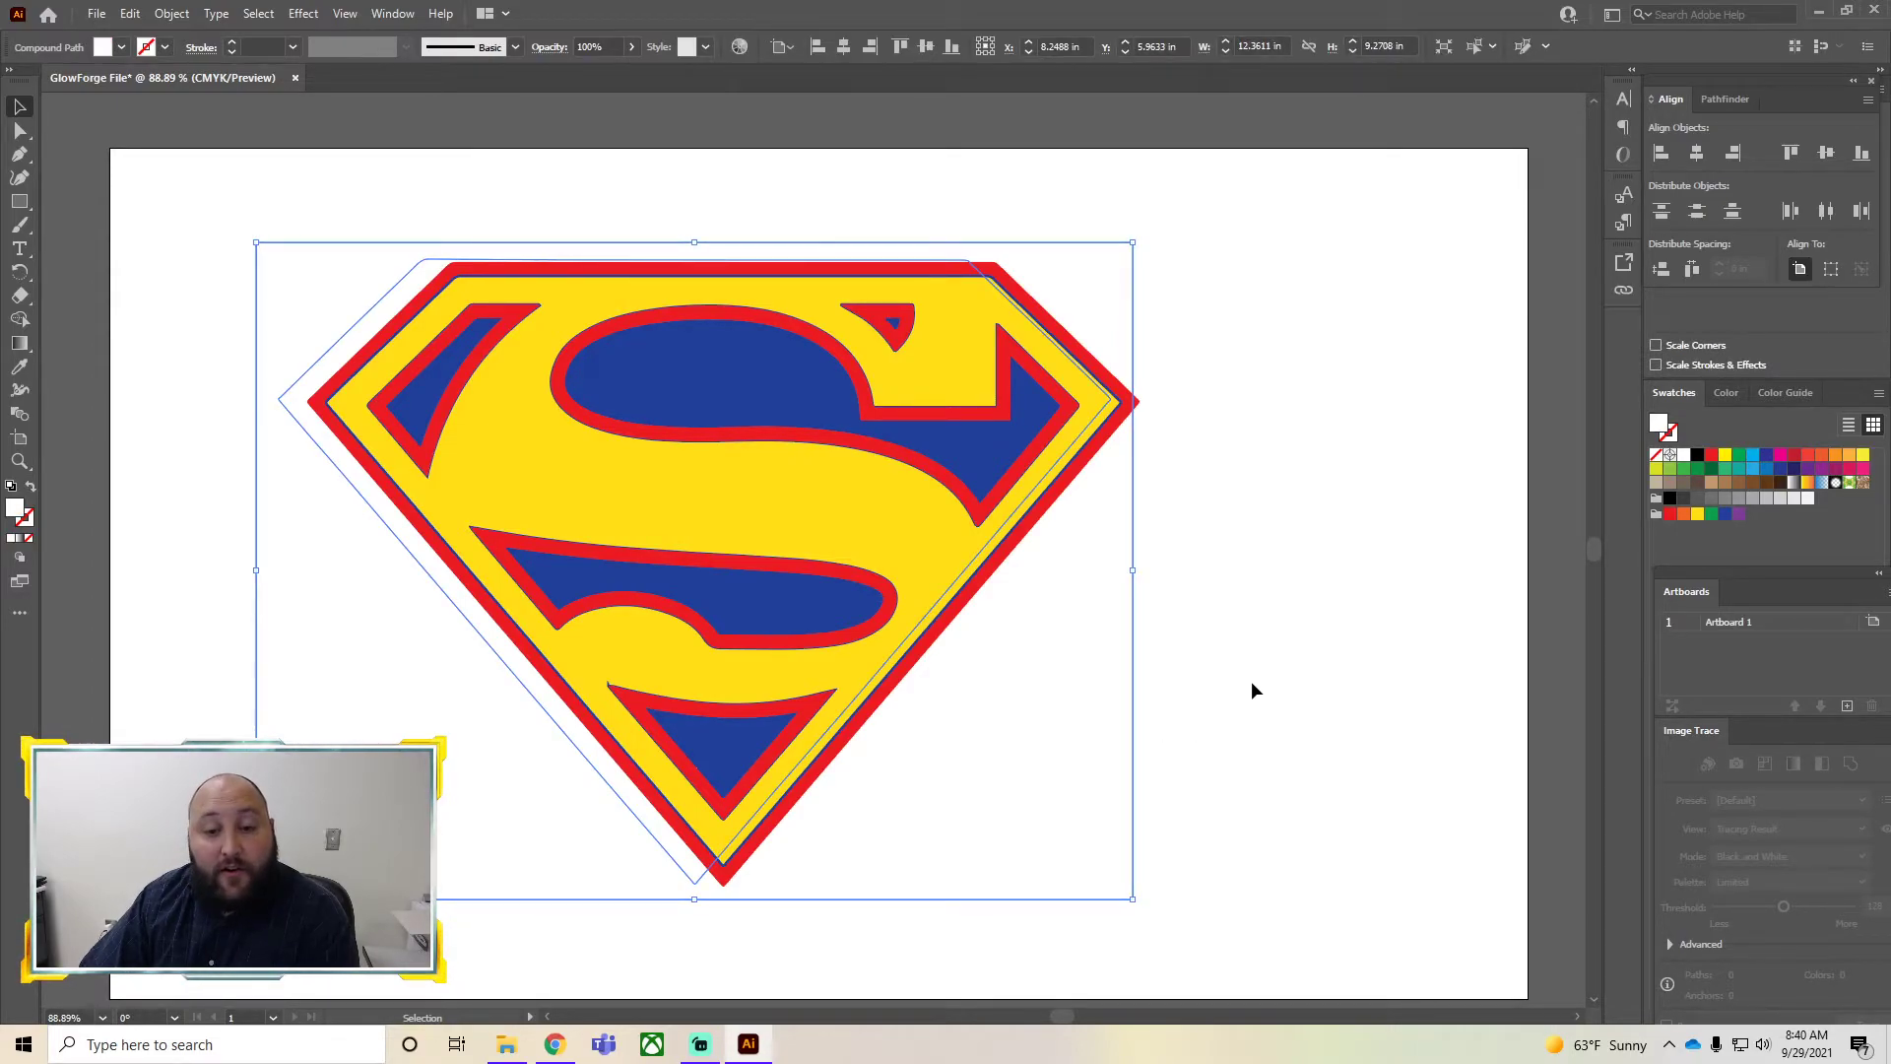
{"action": "left_click", "coordinate": [1203, 768]}
{"action": "left_click", "coordinate": [1076, 599]}
{"action": "left_click", "coordinate": [1247, 706]}
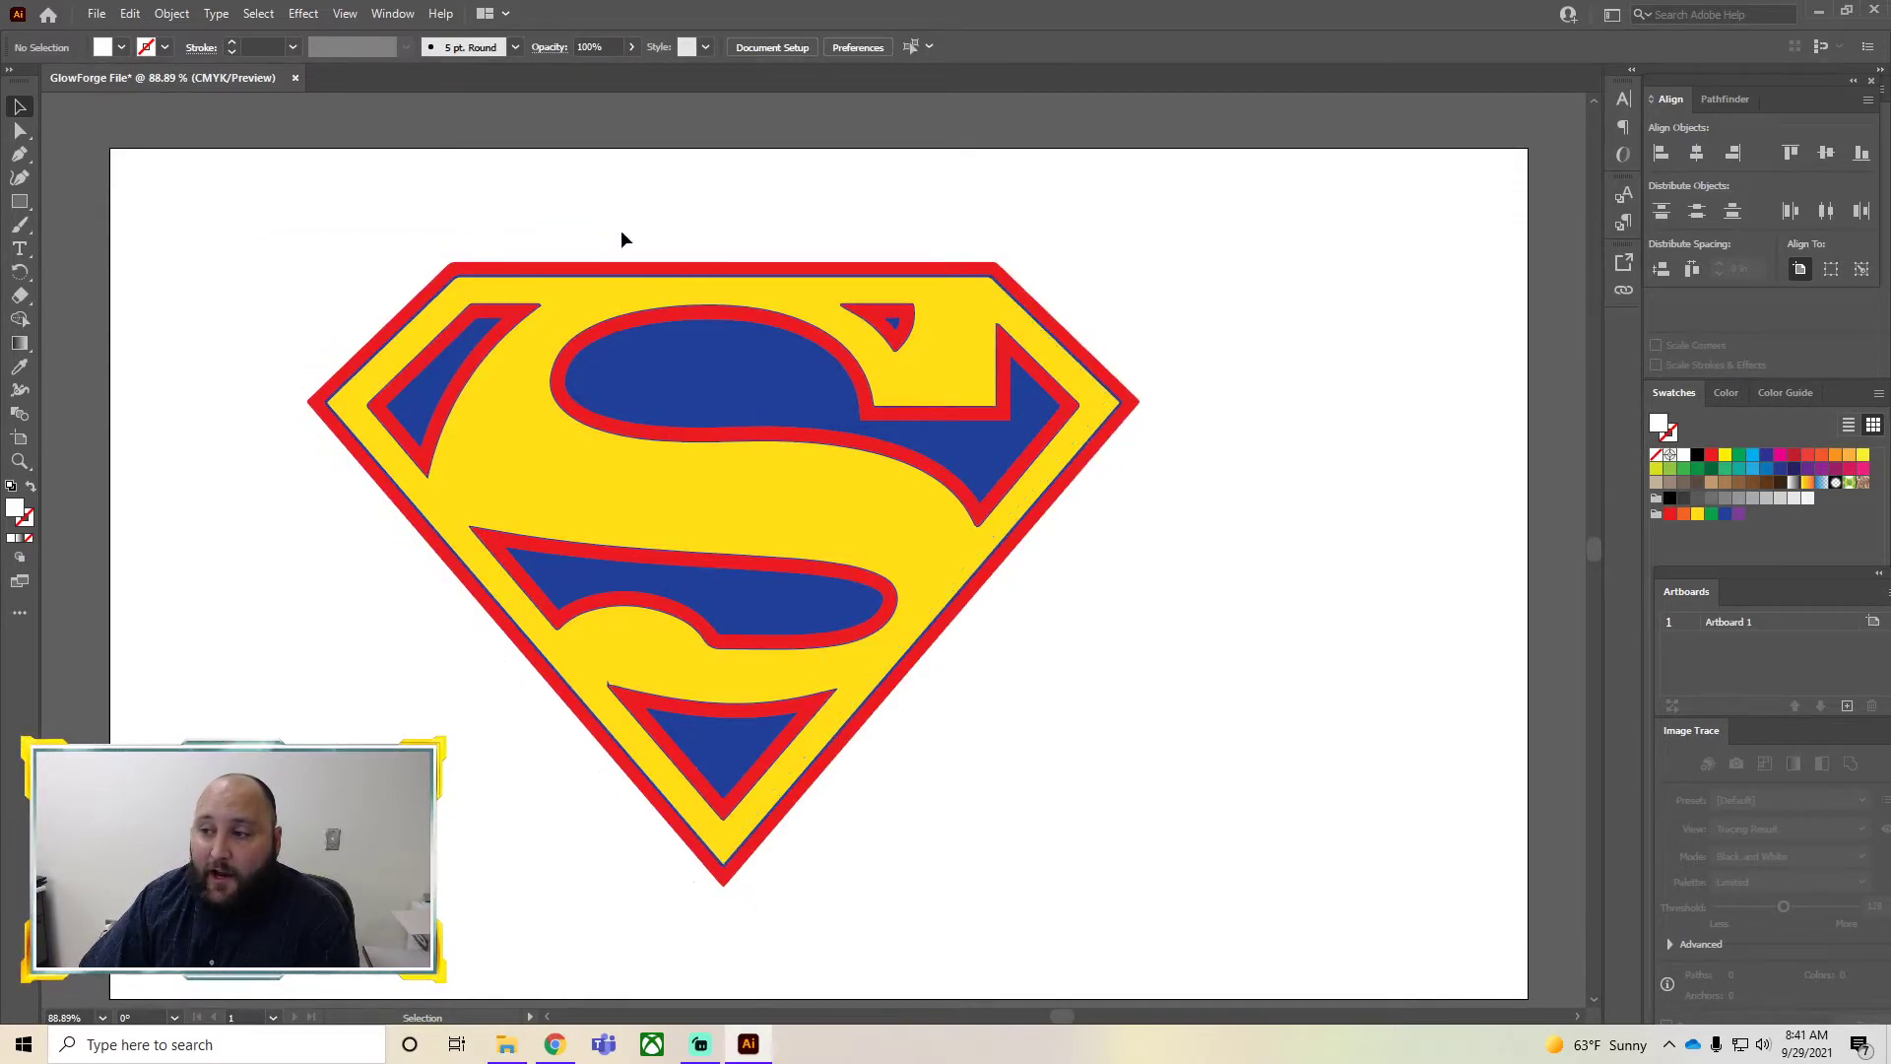
{"action": "left_click", "coordinate": [290, 277]}
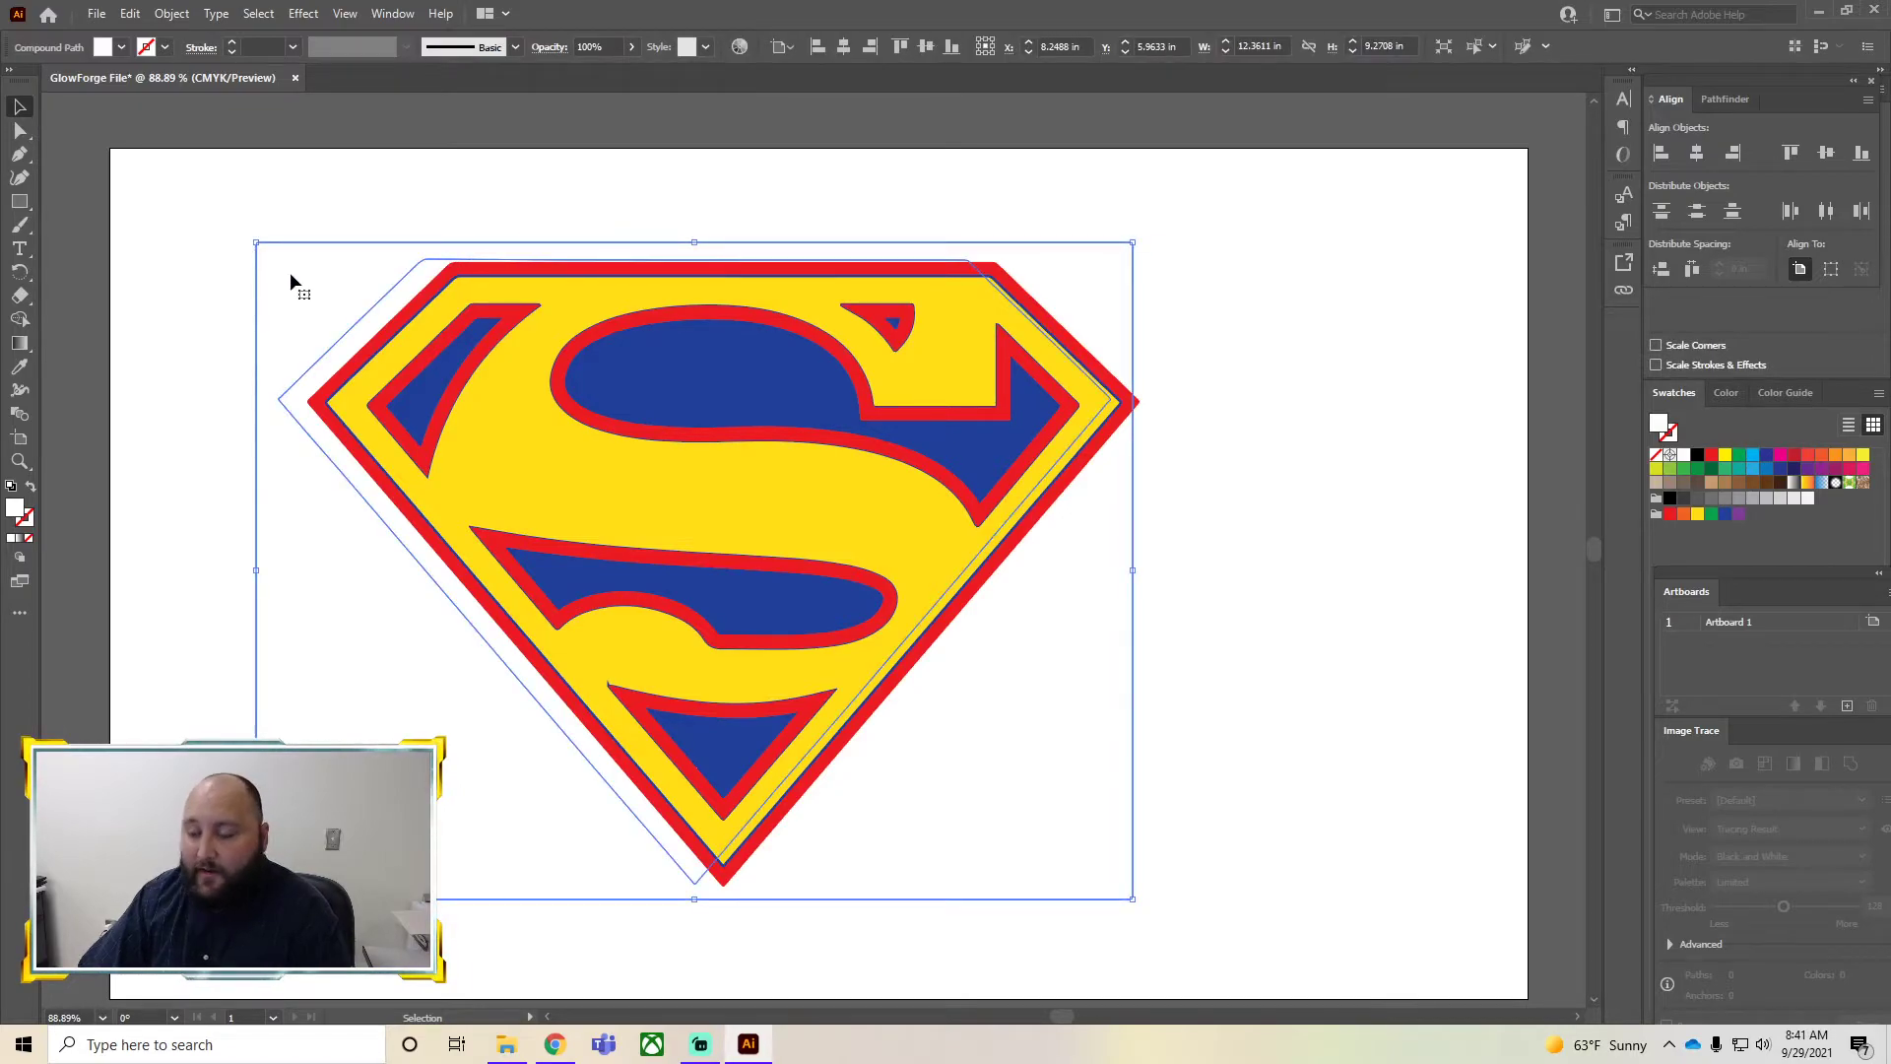
{"action": "key", "text": "Delete"}
Select the whole logo and move it left
{"action": "left_click_drag", "start_coordinate": [191, 182], "coordinate": [433, 209]}
{"action": "left_click_drag", "start_coordinate": [230, 201], "coordinate": [1244, 959]}
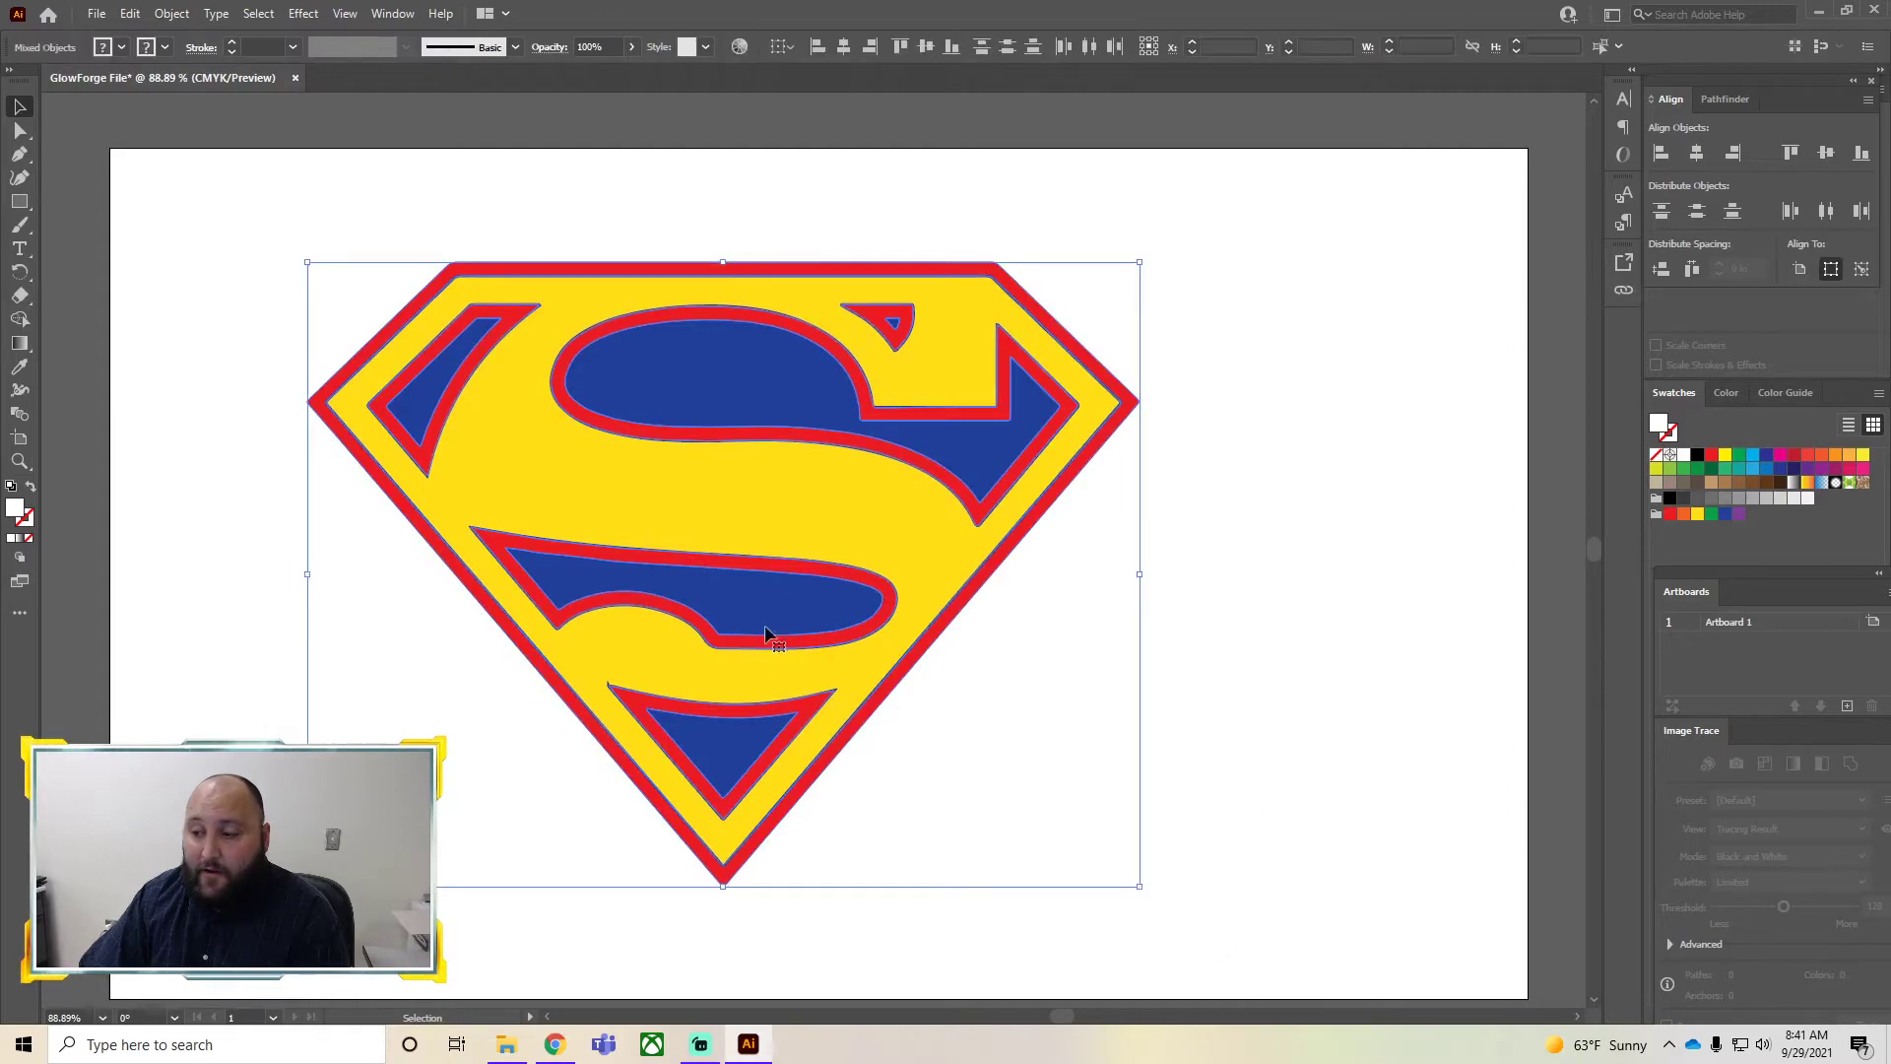
{"action": "left_click_drag", "start_coordinate": [768, 540], "coordinate": [660, 534]}
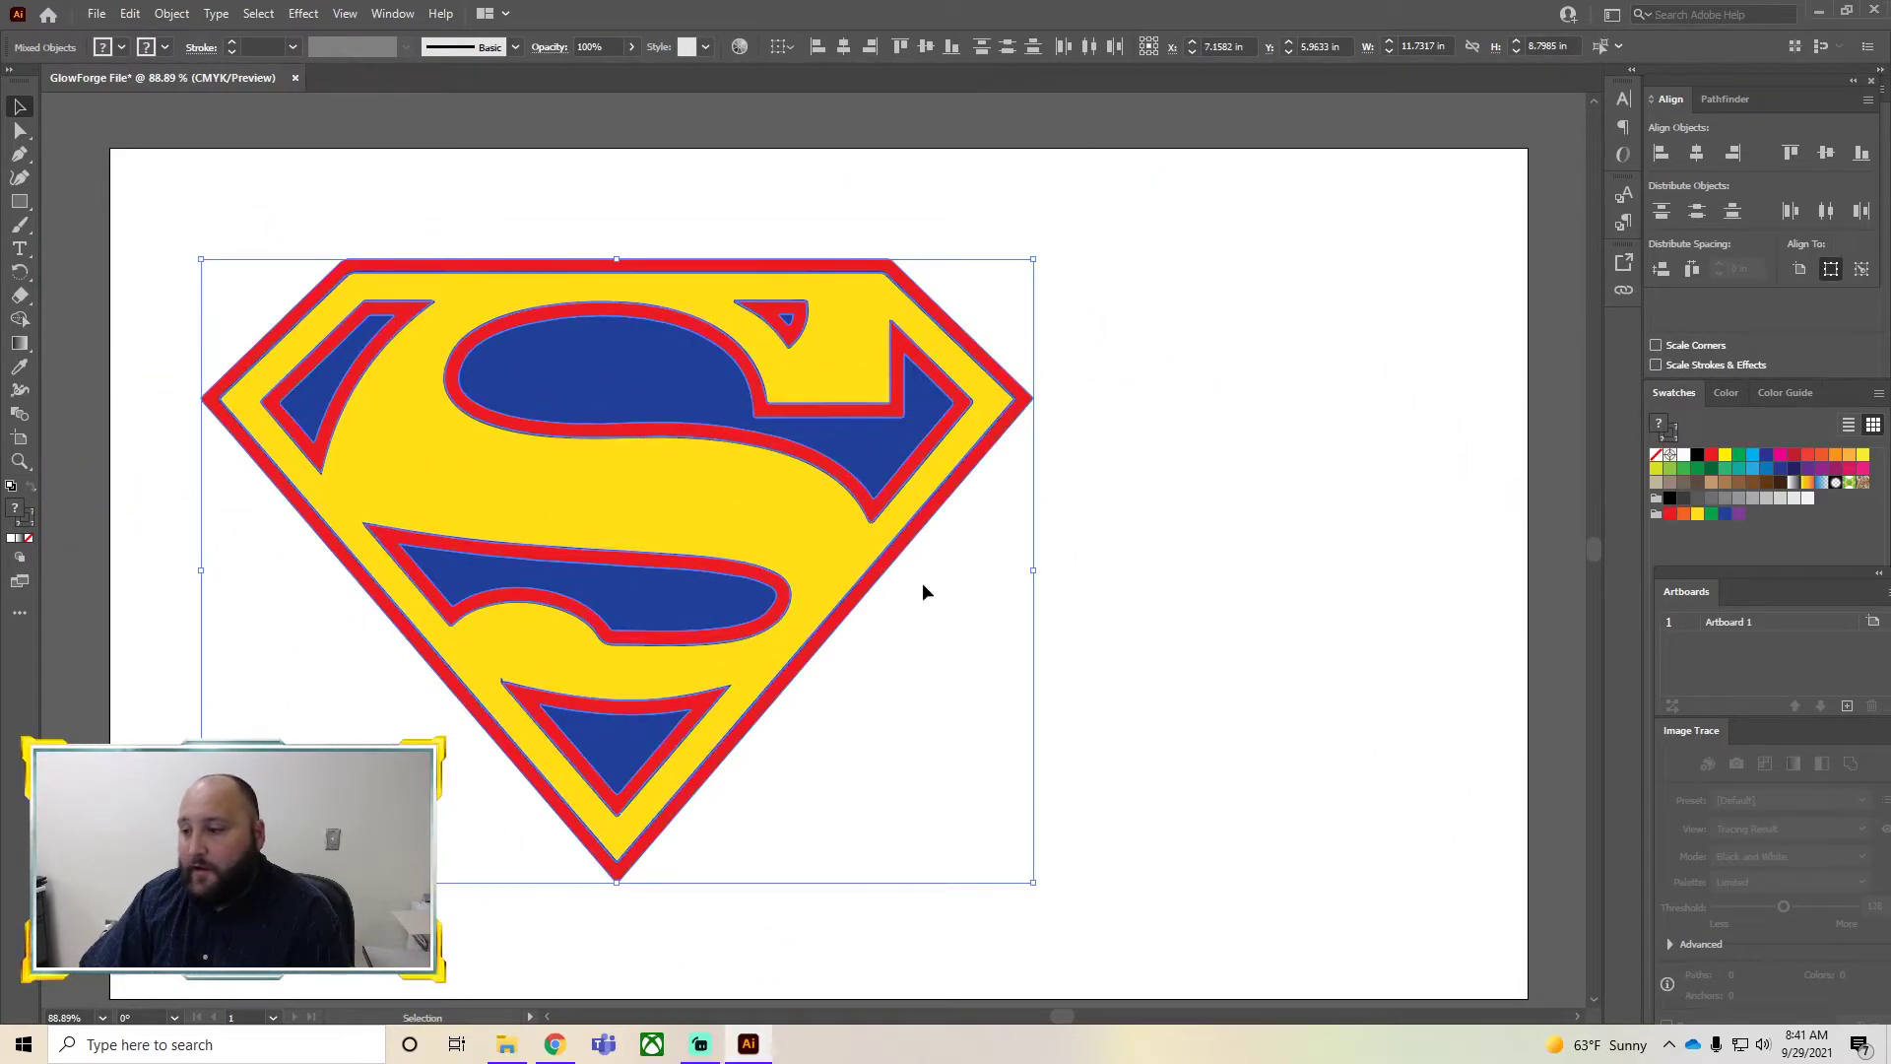
{"action": "left_click", "coordinate": [1180, 624]}
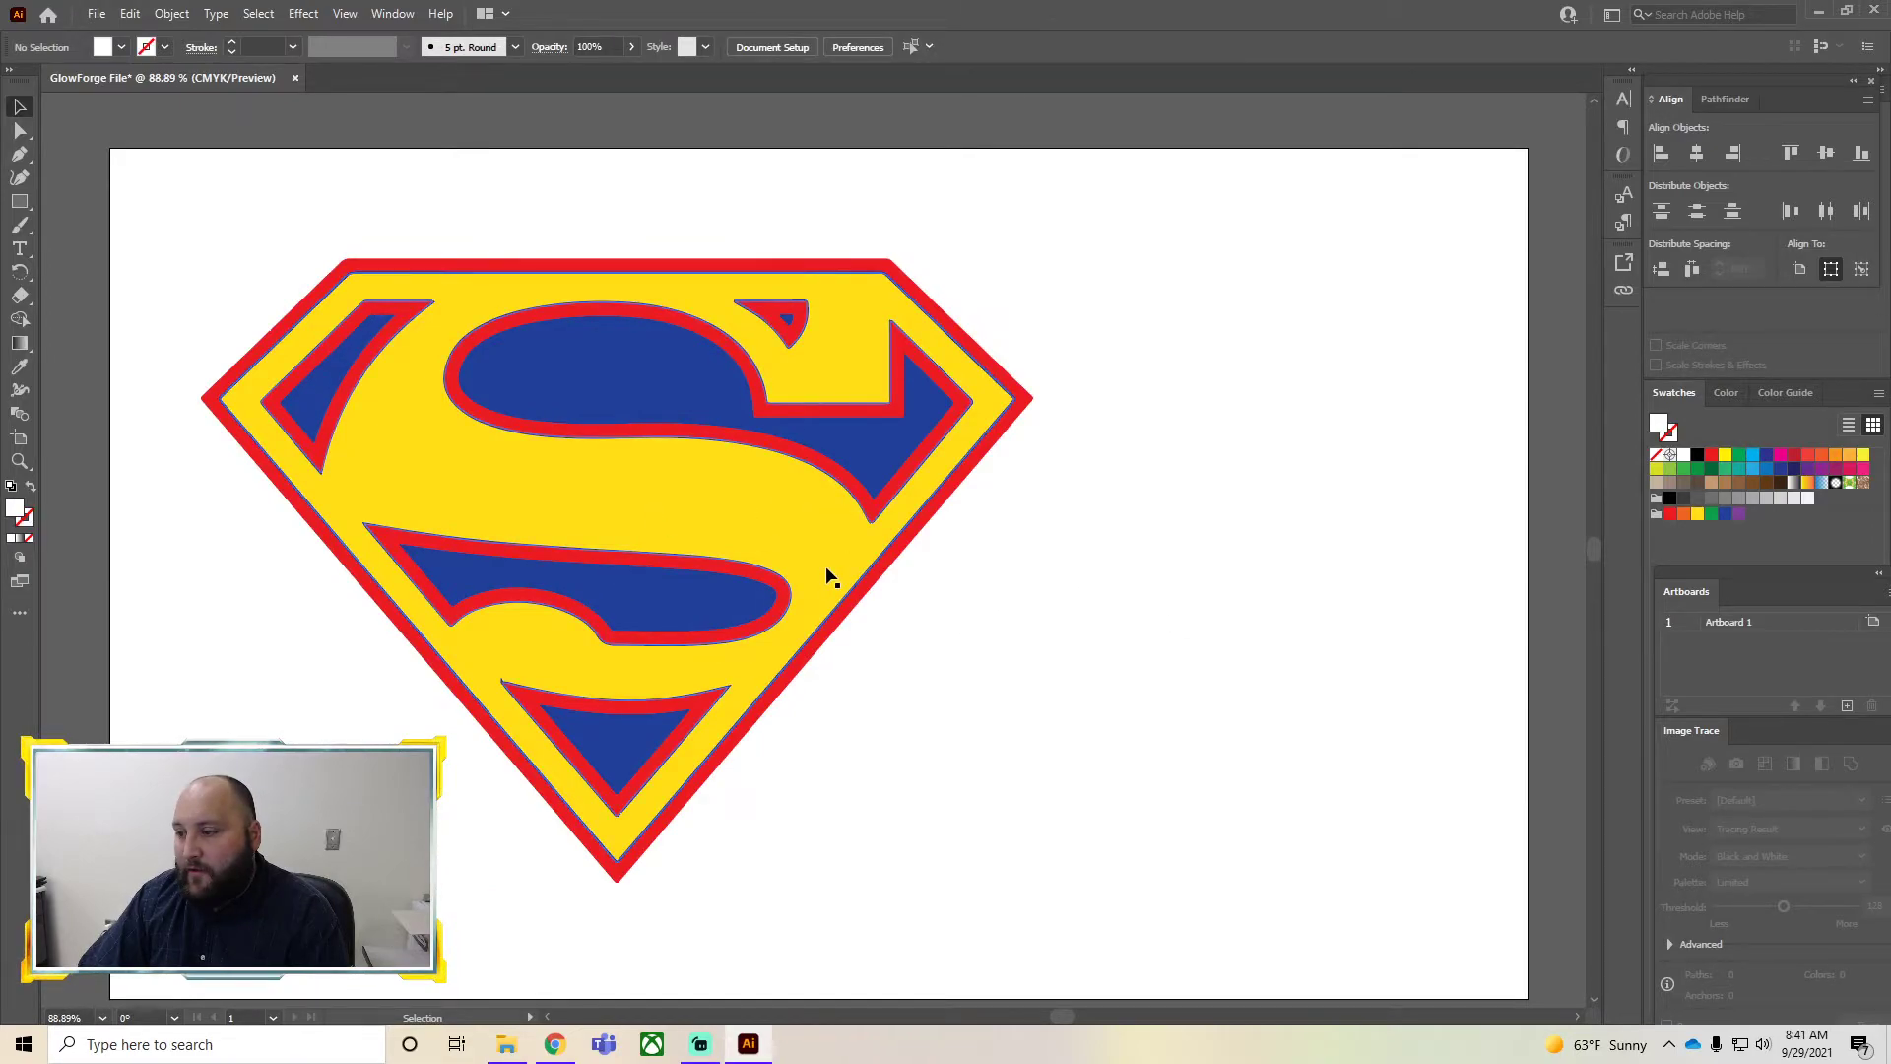
Drag the logo's stacked pieces apart to inspect them, then undo the moves
{"action": "left_click_drag", "start_coordinate": [794, 578], "coordinate": [1371, 545]}
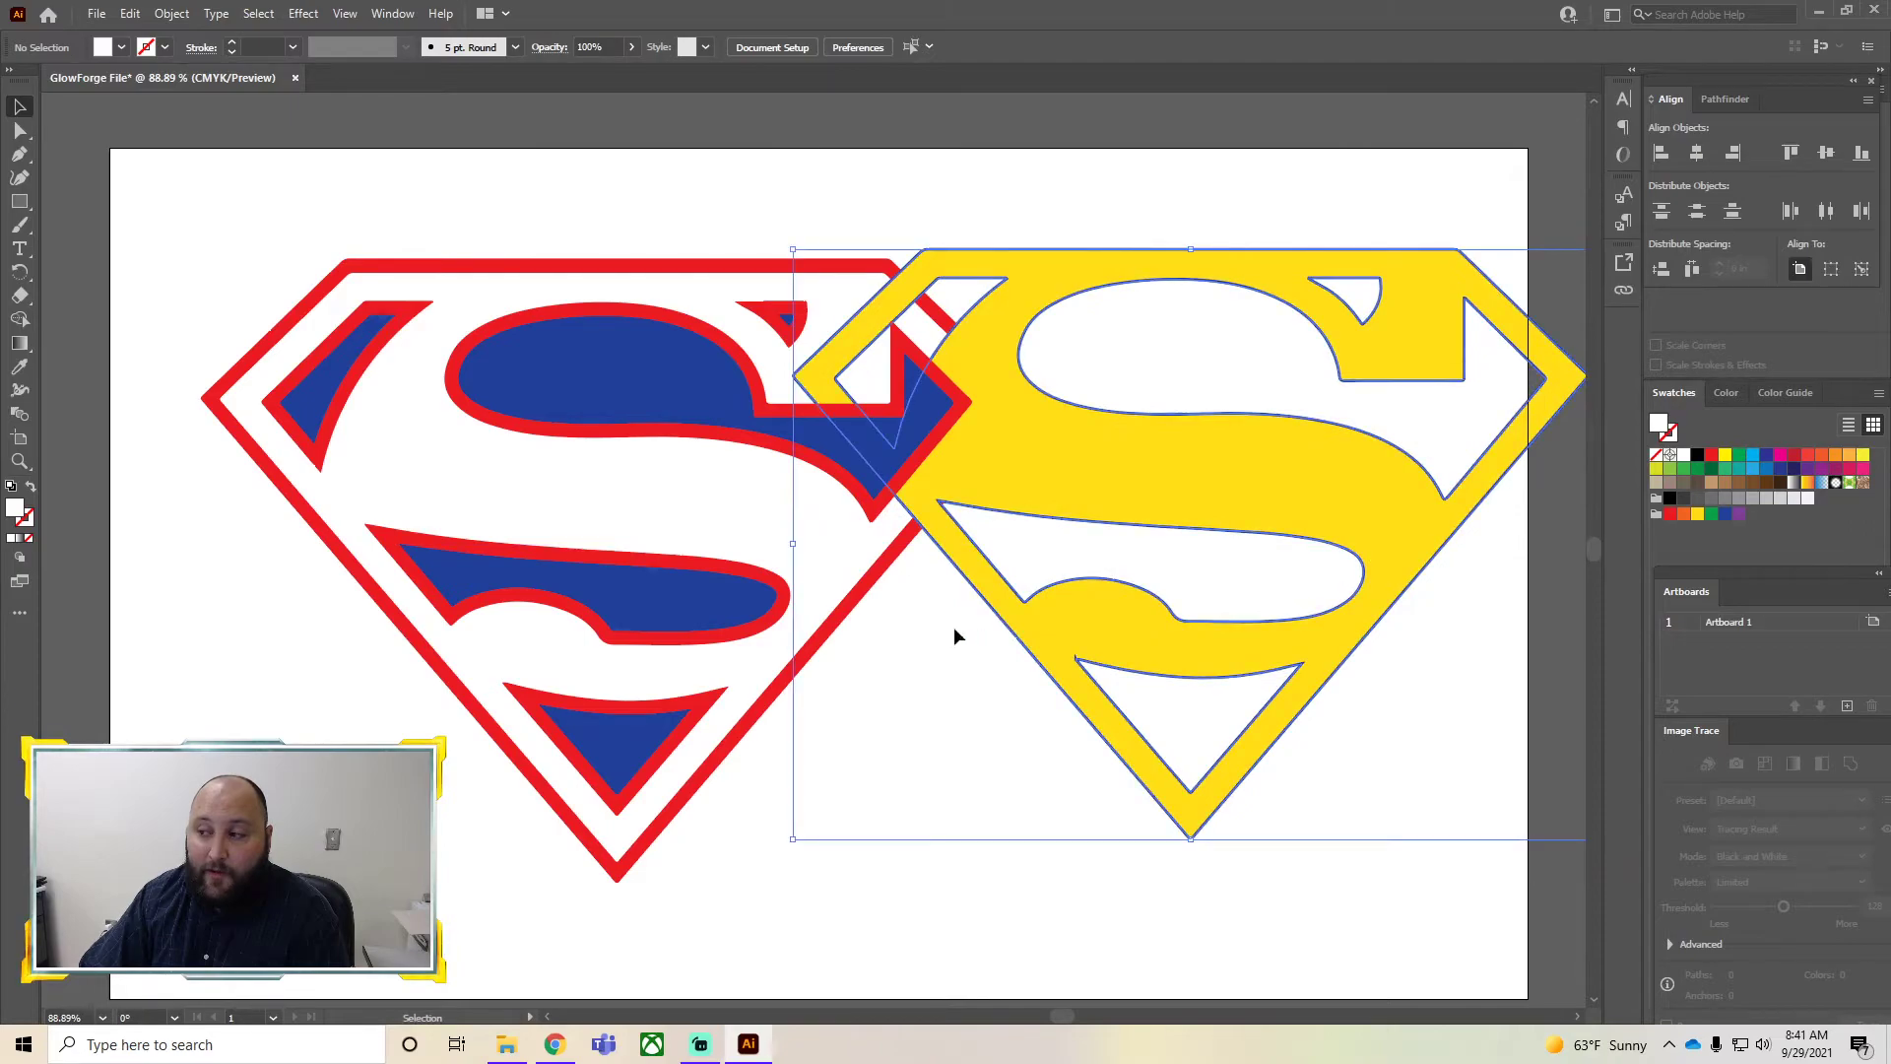
{"action": "left_click_drag", "start_coordinate": [635, 382], "coordinate": [454, 198]}
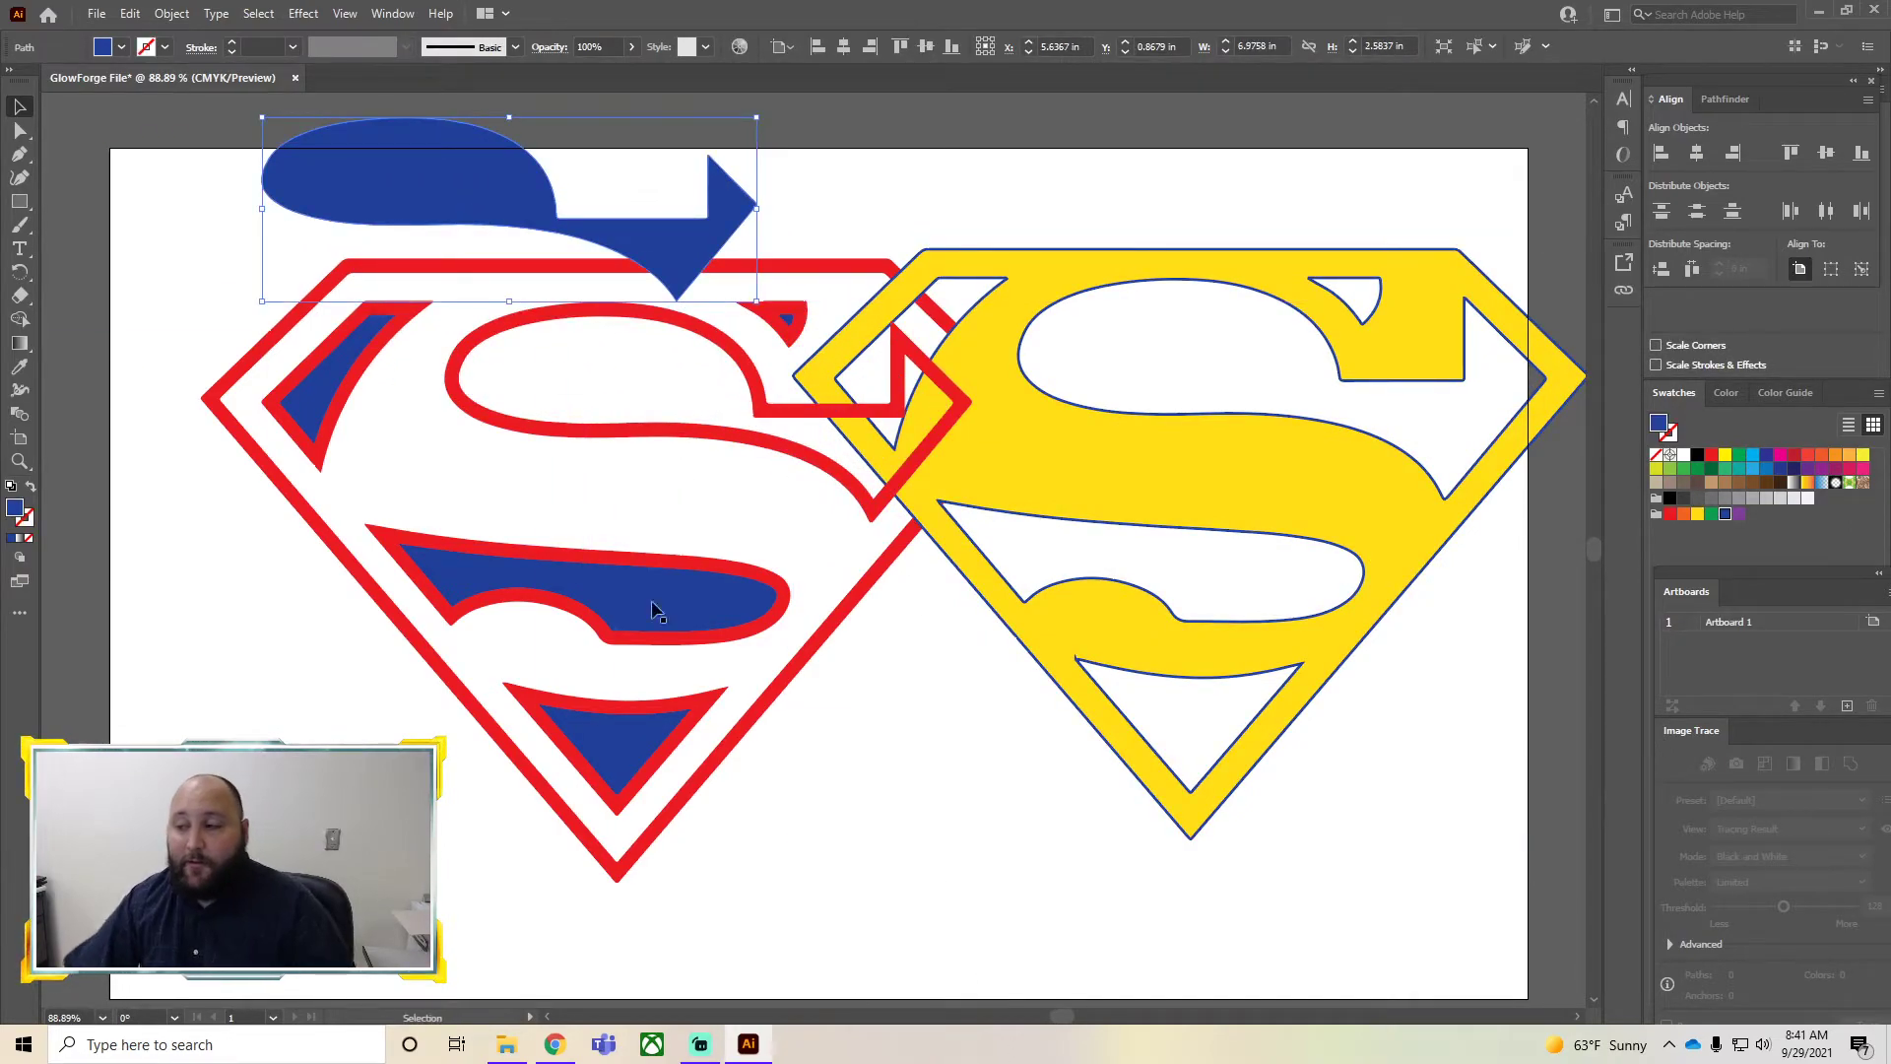
{"action": "left_click_drag", "start_coordinate": [606, 726], "coordinate": [343, 776]}
{"action": "left_click_drag", "start_coordinate": [463, 559], "coordinate": [202, 574]}
{"action": "left_click_drag", "start_coordinate": [304, 405], "coordinate": [222, 328]}
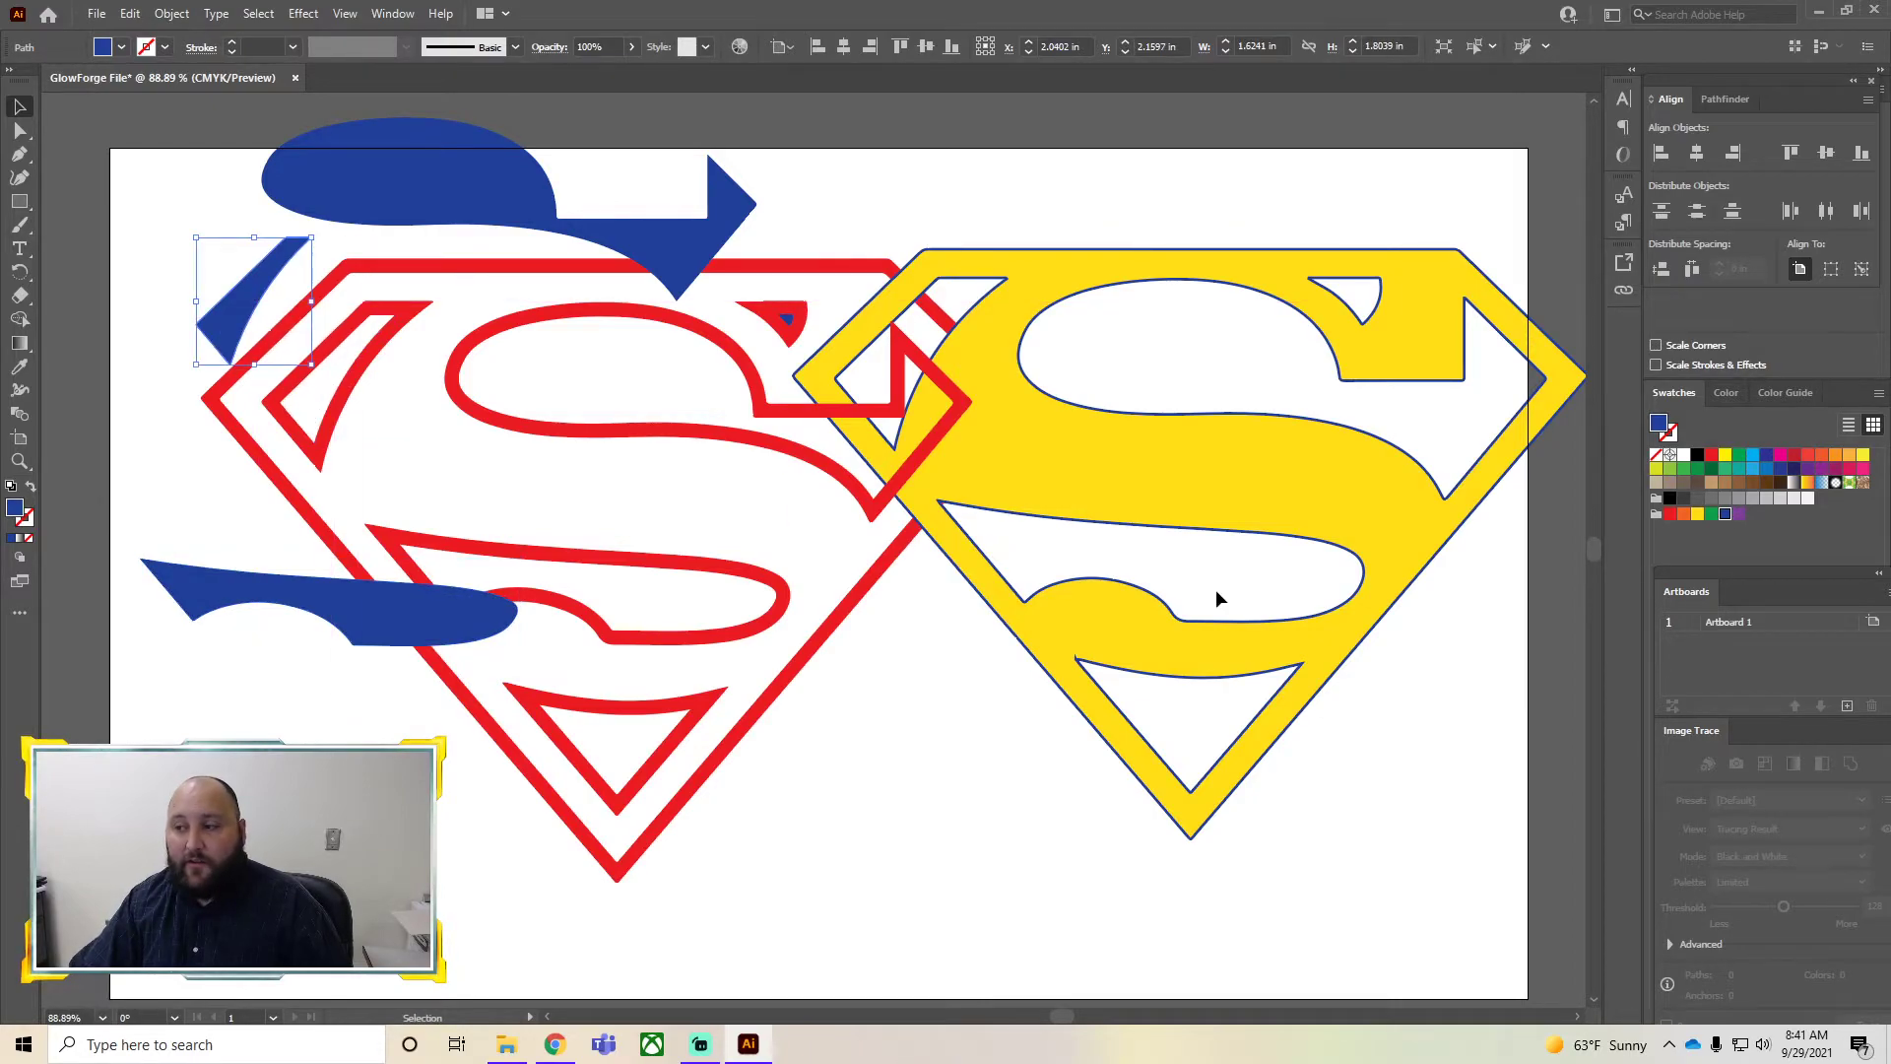
{"action": "key", "text": "ctrl+z"}
{"action": "key", "text": "ctrl+z"}
{"action": "key", "text": "ctrl+z"}
{"action": "key", "text": "ctrl+z"}
{"action": "key", "text": "ctrl+z"}
{"action": "key", "text": "ctrl+z"}
{"action": "key", "text": "ctrl+z"}
{"action": "key", "text": "ctrl+z"}
{"action": "left_click_drag", "start_coordinate": [1111, 894], "coordinate": [239, 194]}
{"action": "left_click", "coordinate": [175, 268]}
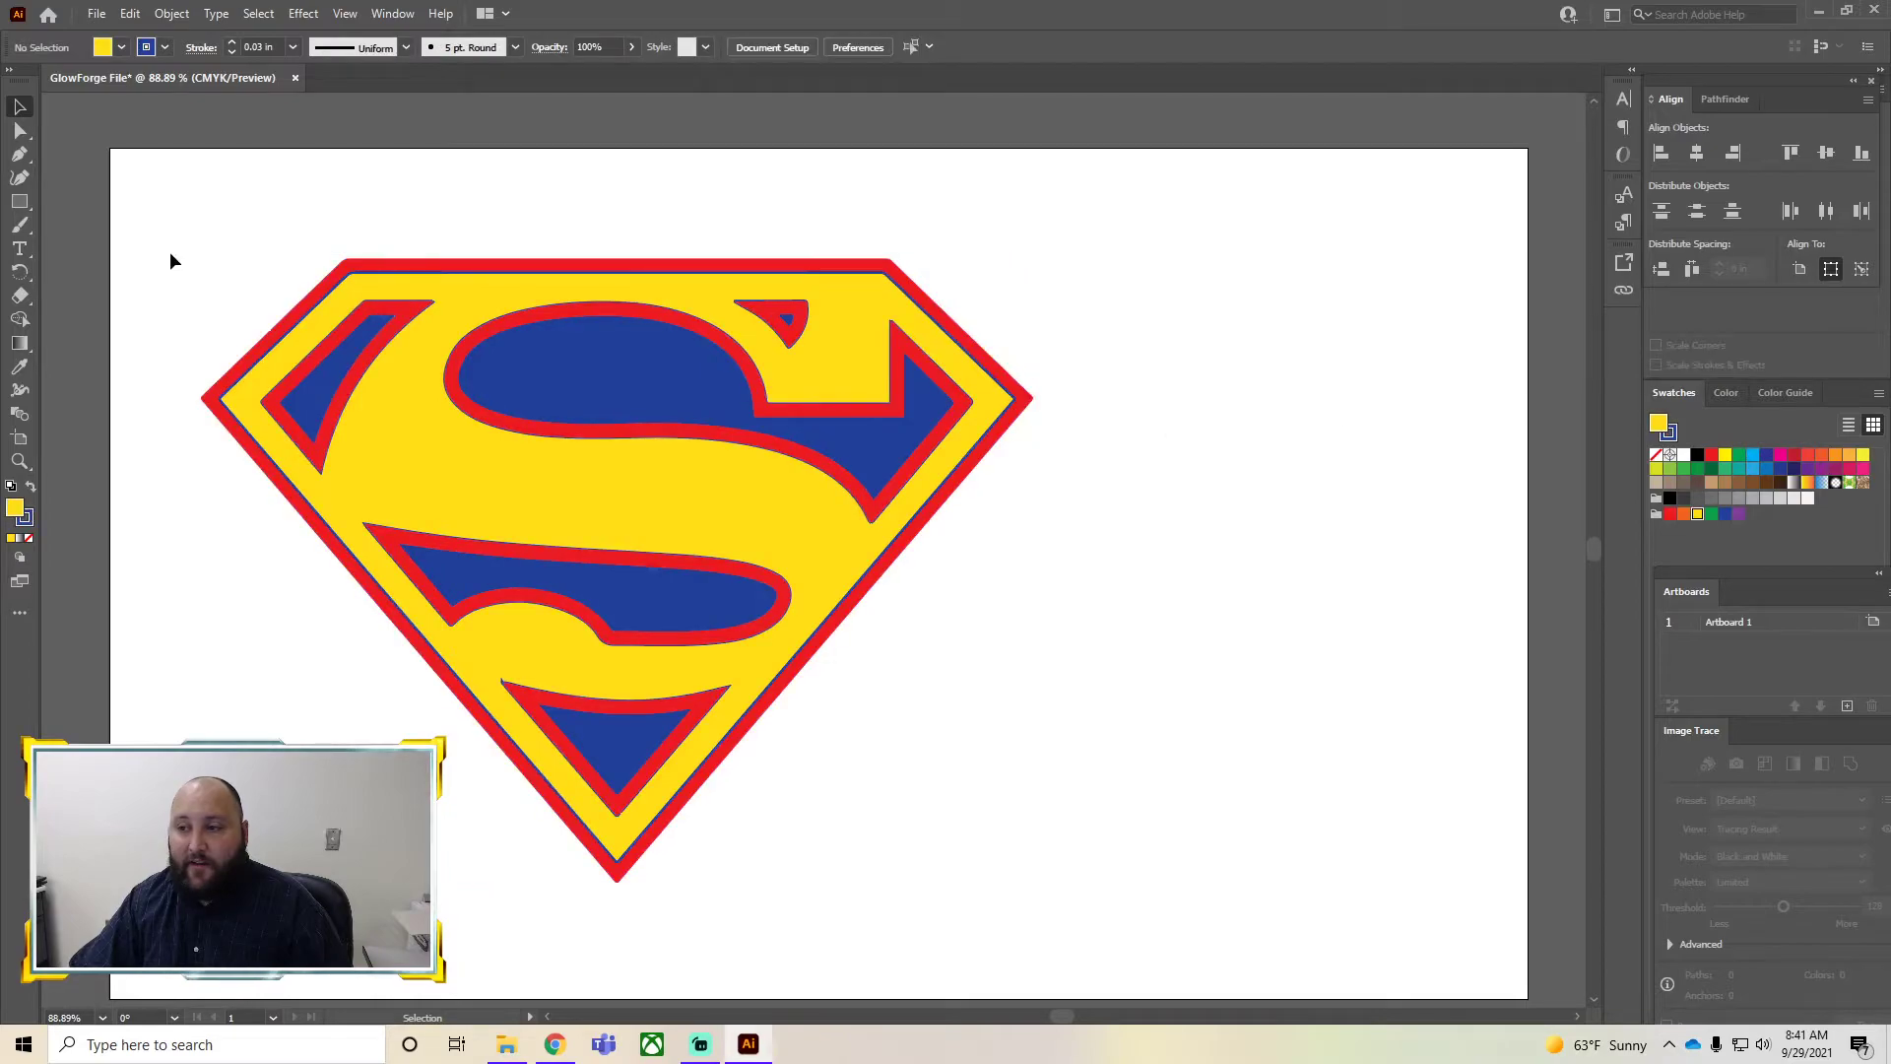
Group all the logo shapes, then undo the grouping
{"action": "left_click_drag", "start_coordinate": [111, 163], "coordinate": [1166, 955]}
{"action": "right_click", "coordinate": [497, 483]}
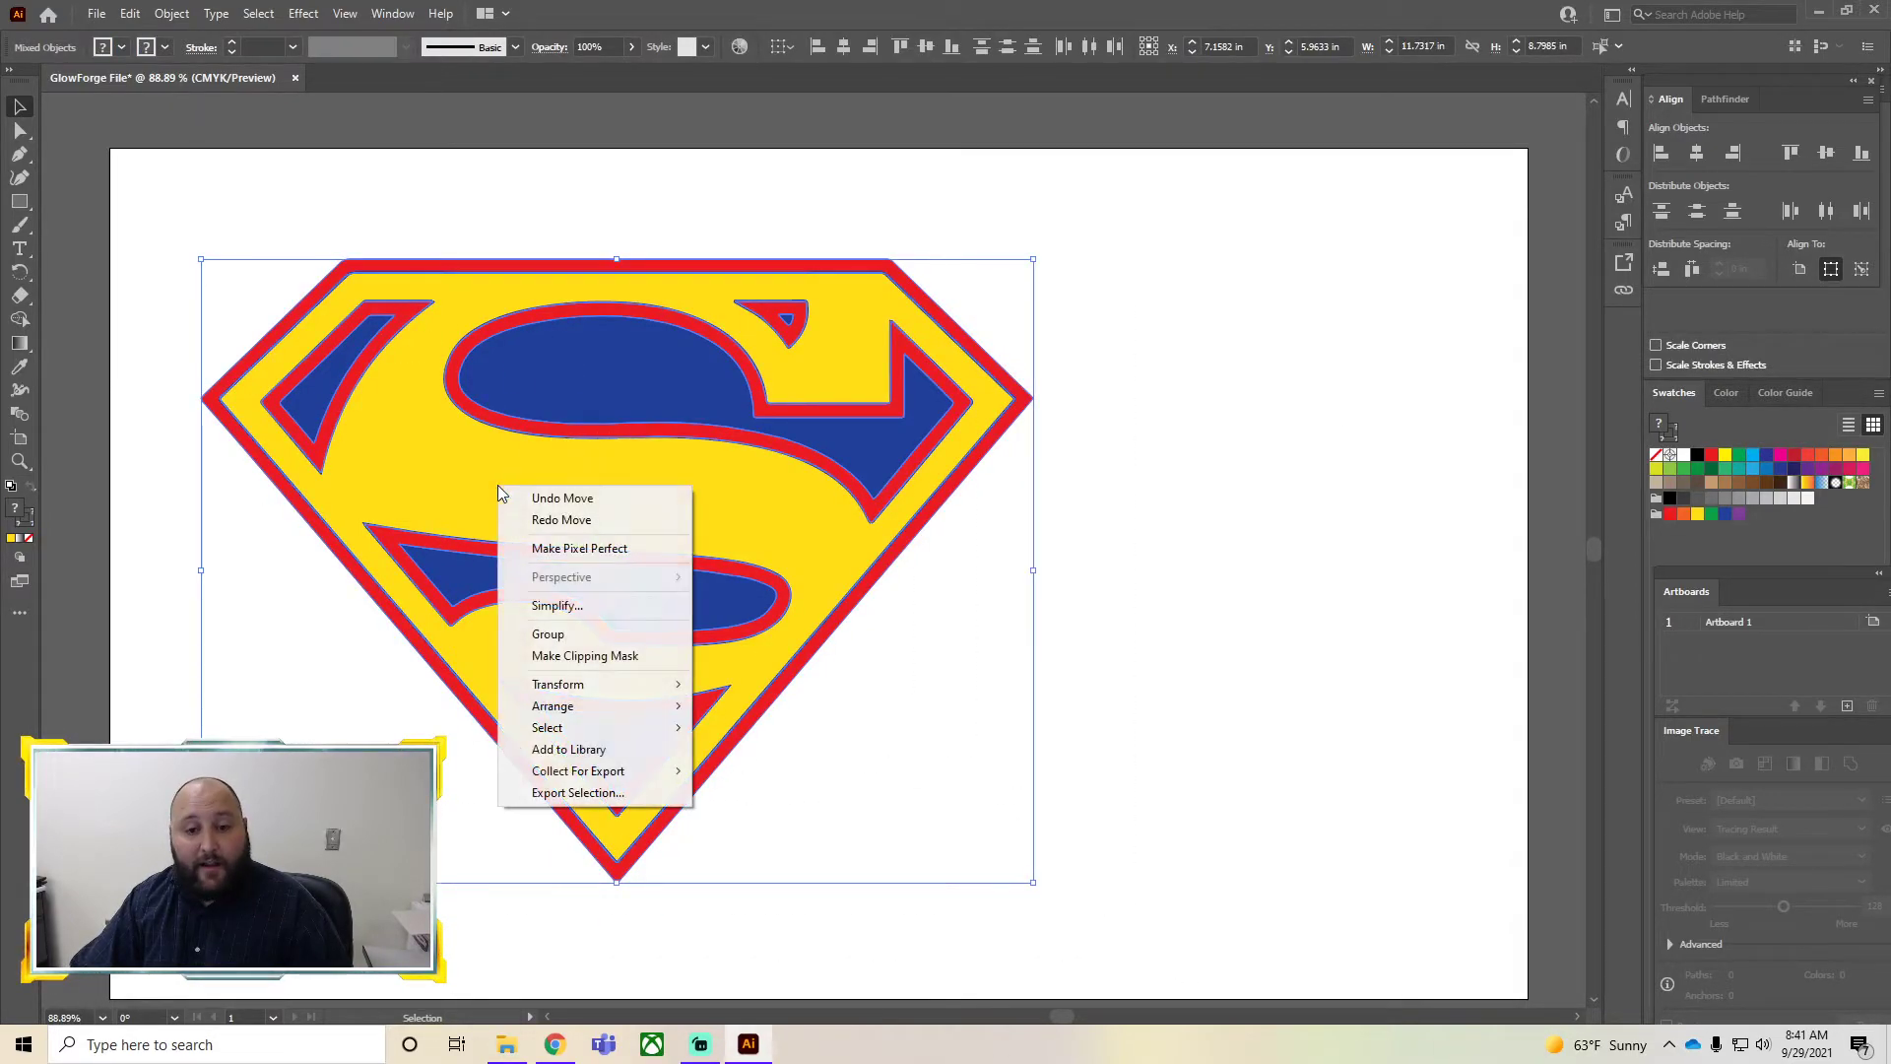
{"action": "left_click", "coordinate": [548, 633]}
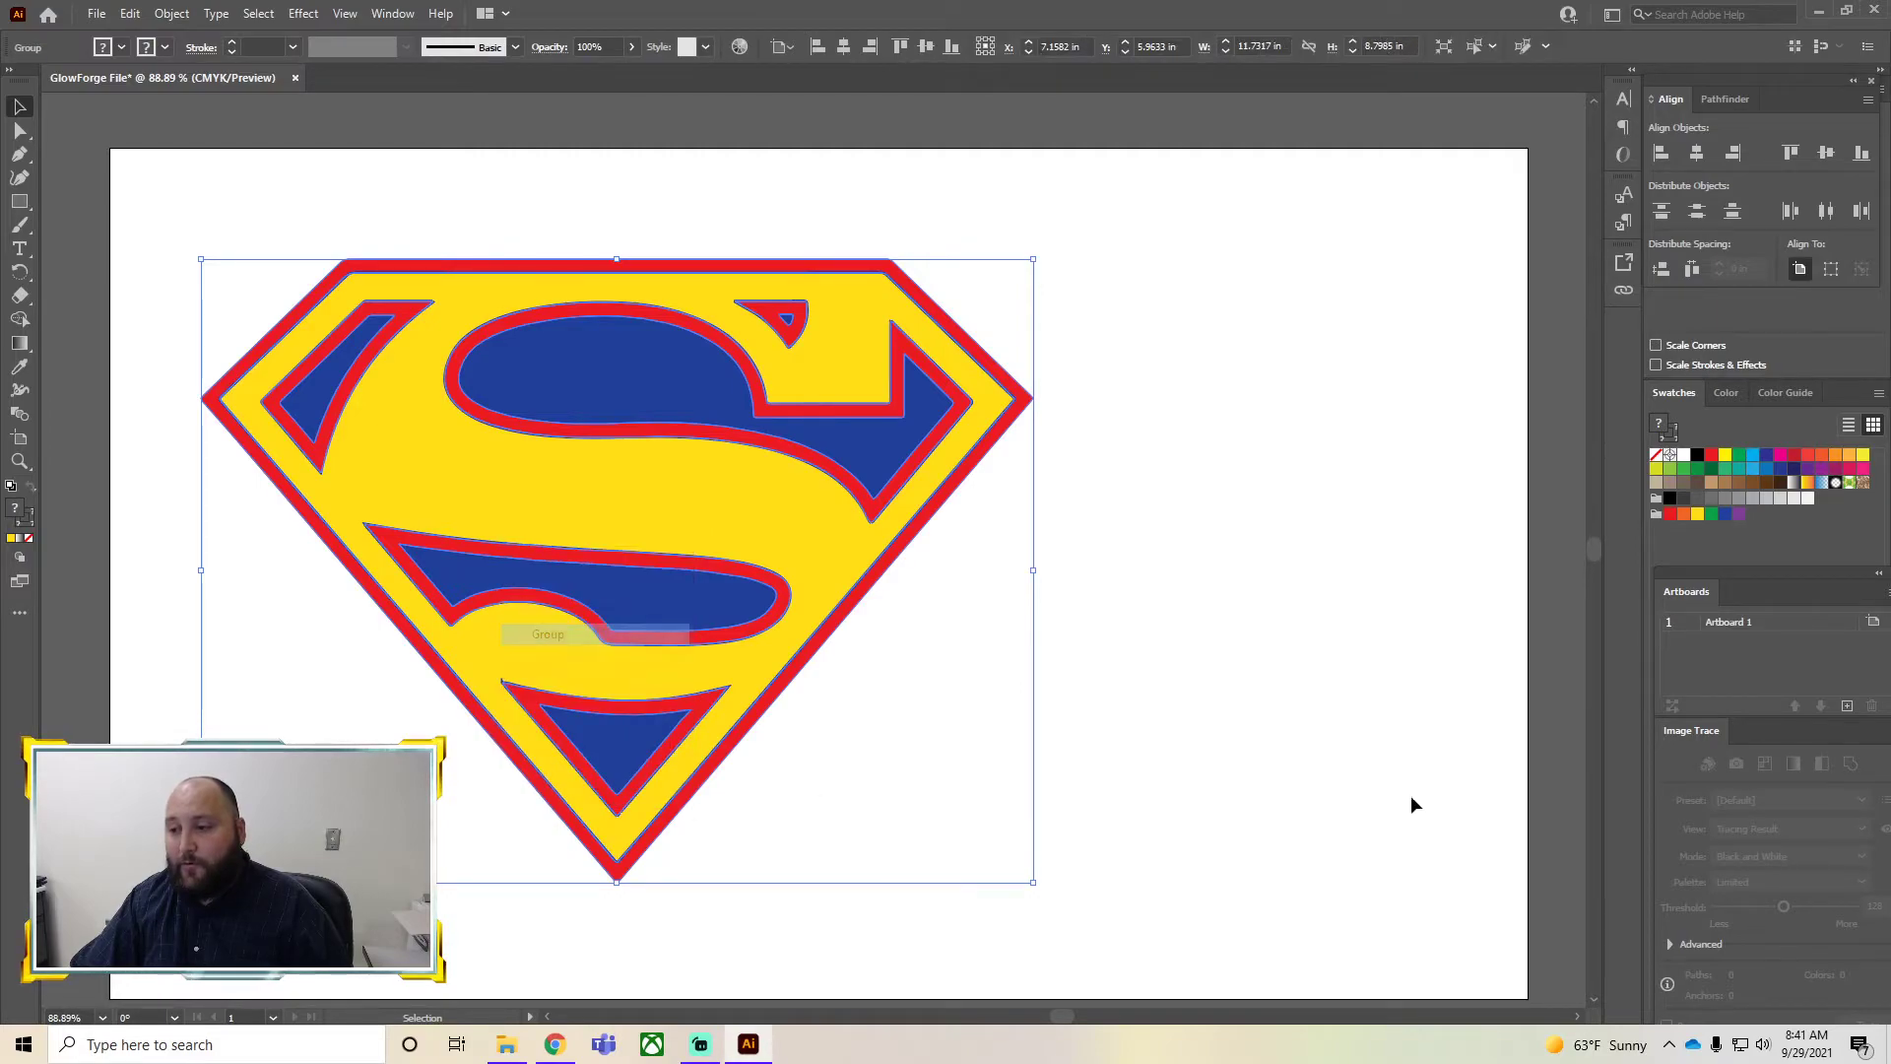
{"action": "left_click", "coordinate": [1296, 757]}
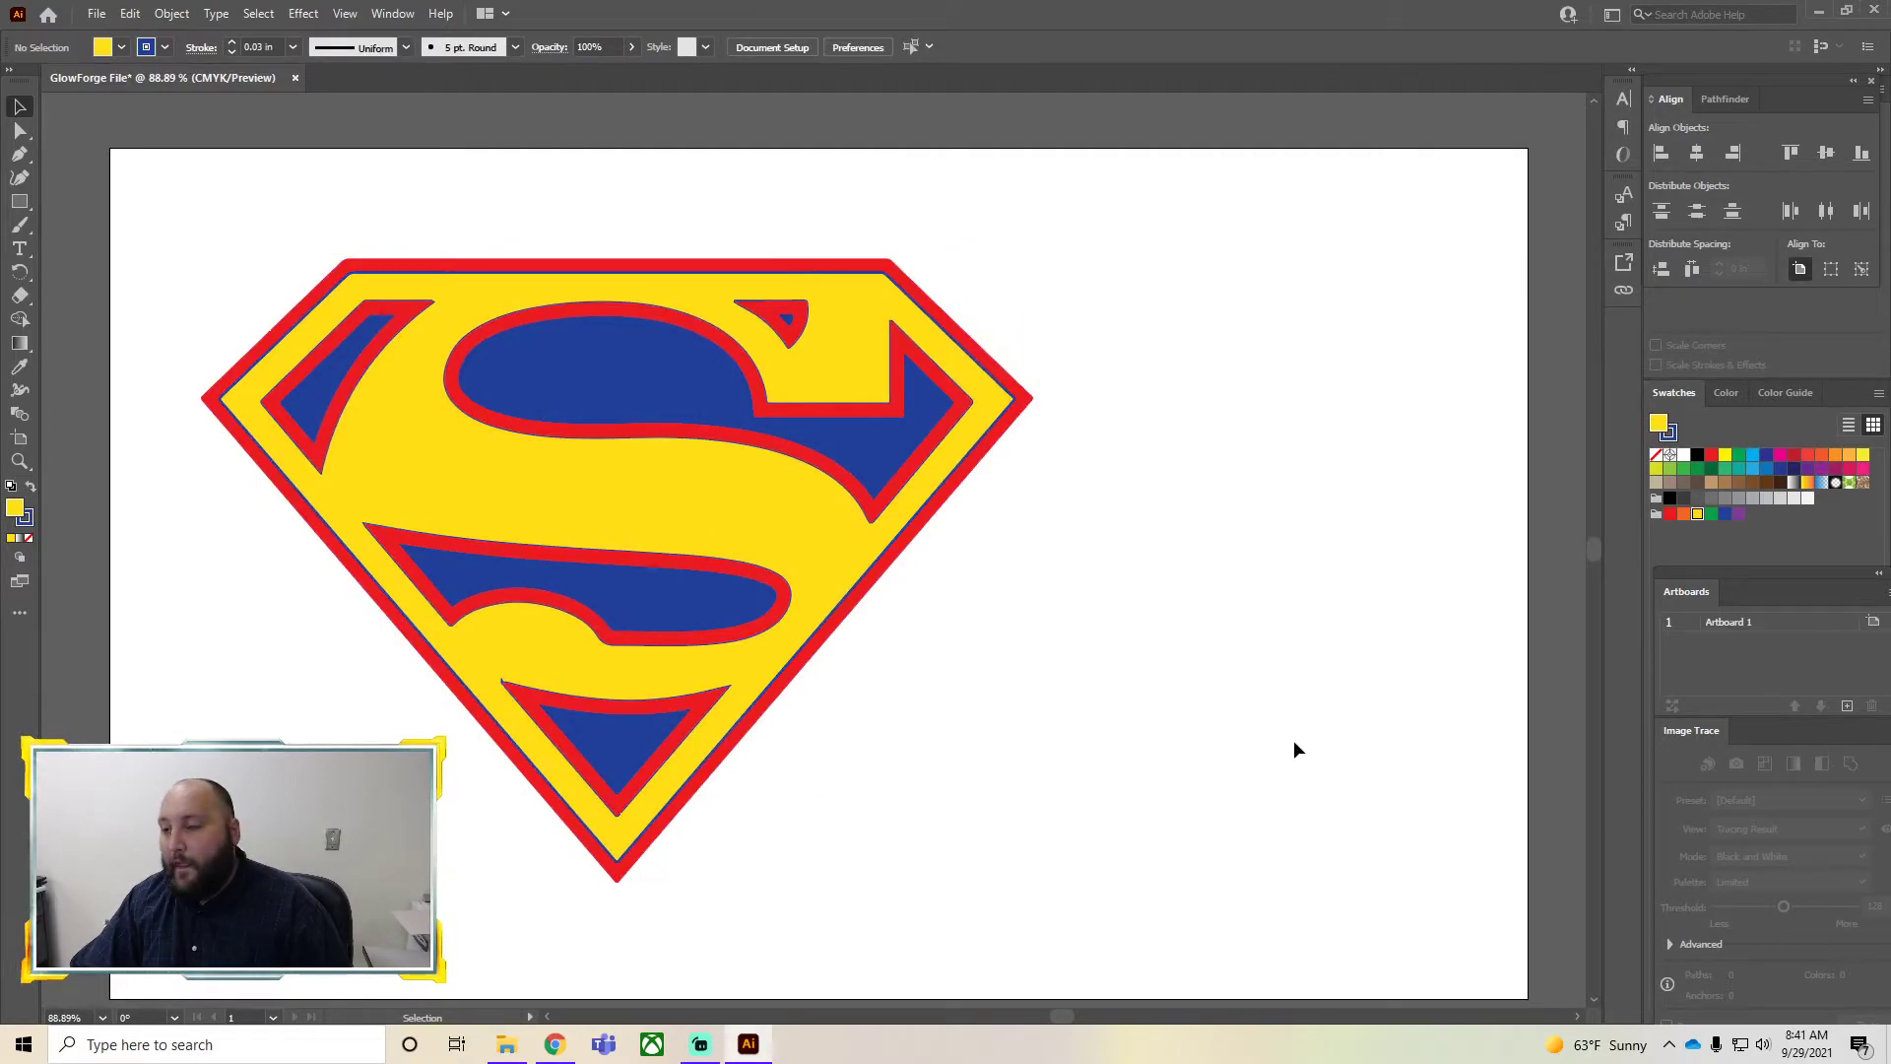
{"action": "key", "text": "ctrl+z"}
{"action": "key", "text": "ctrl+z"}
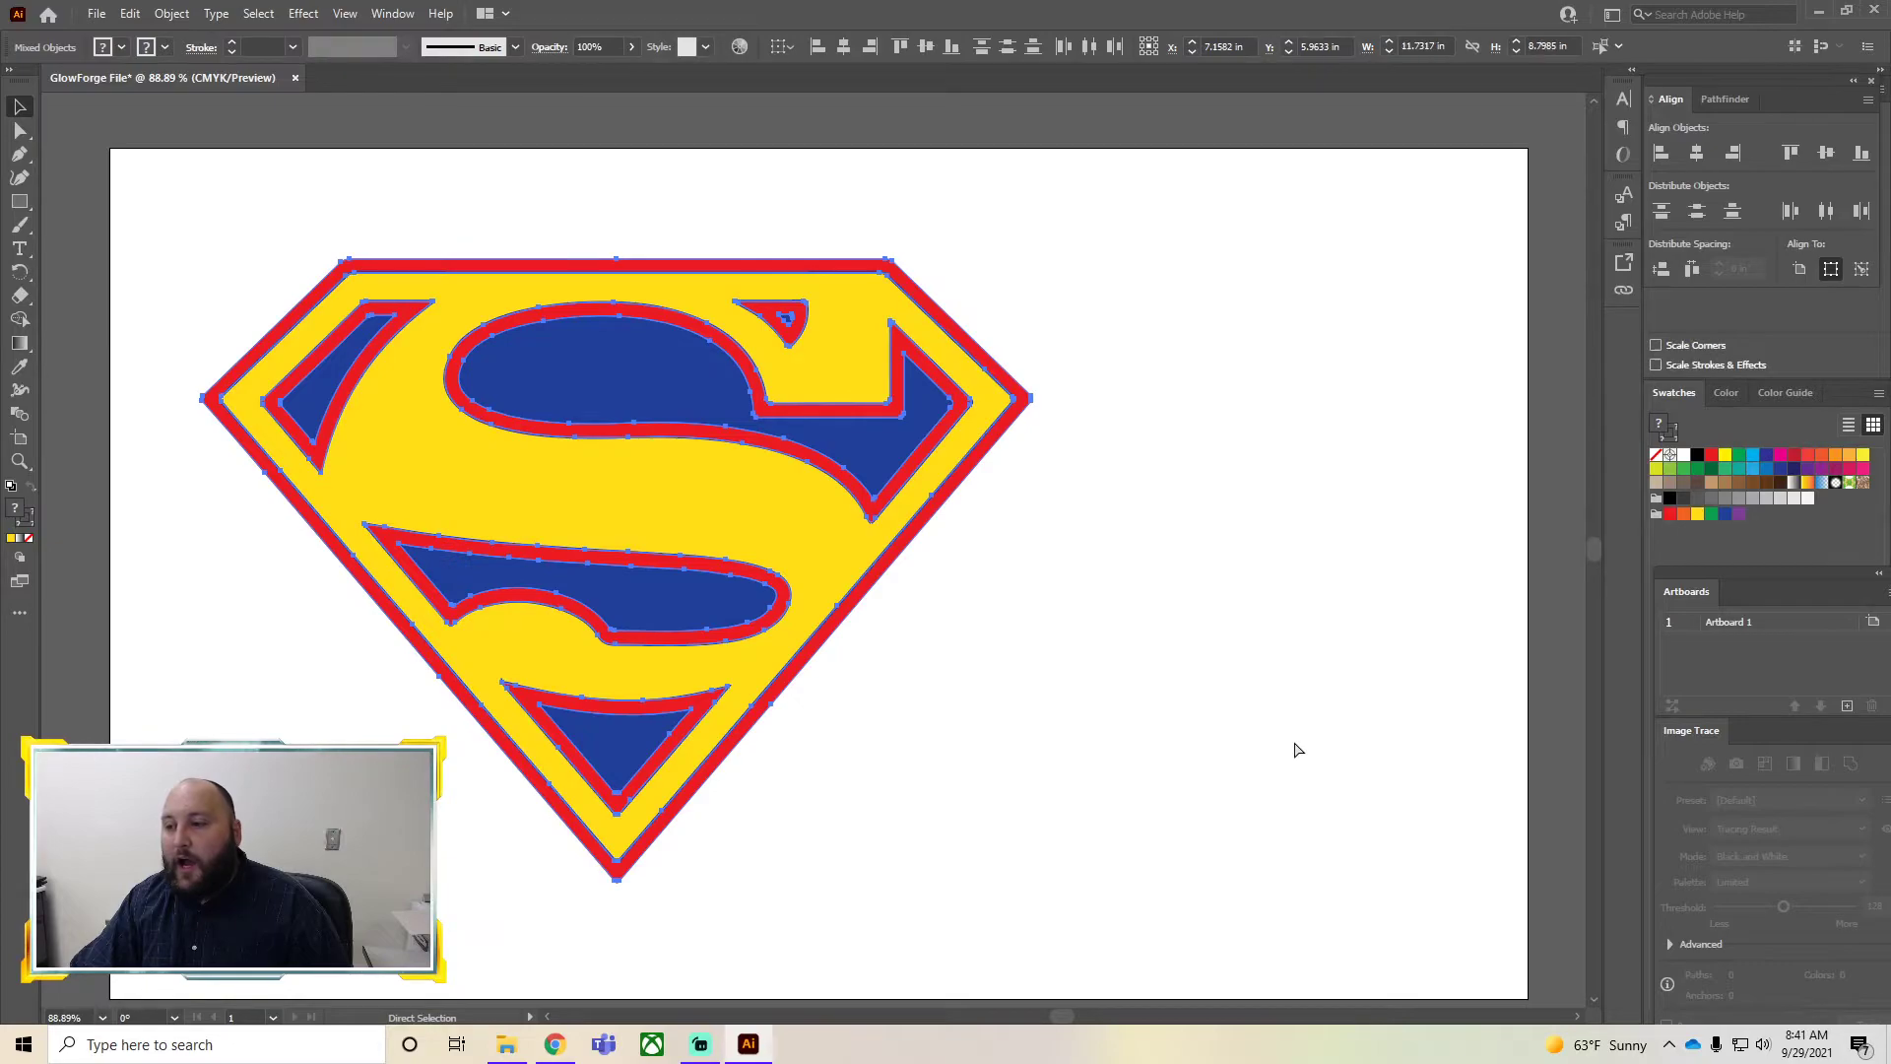
{"action": "left_click", "coordinate": [1231, 747]}
{"action": "left_click", "coordinate": [788, 553]}
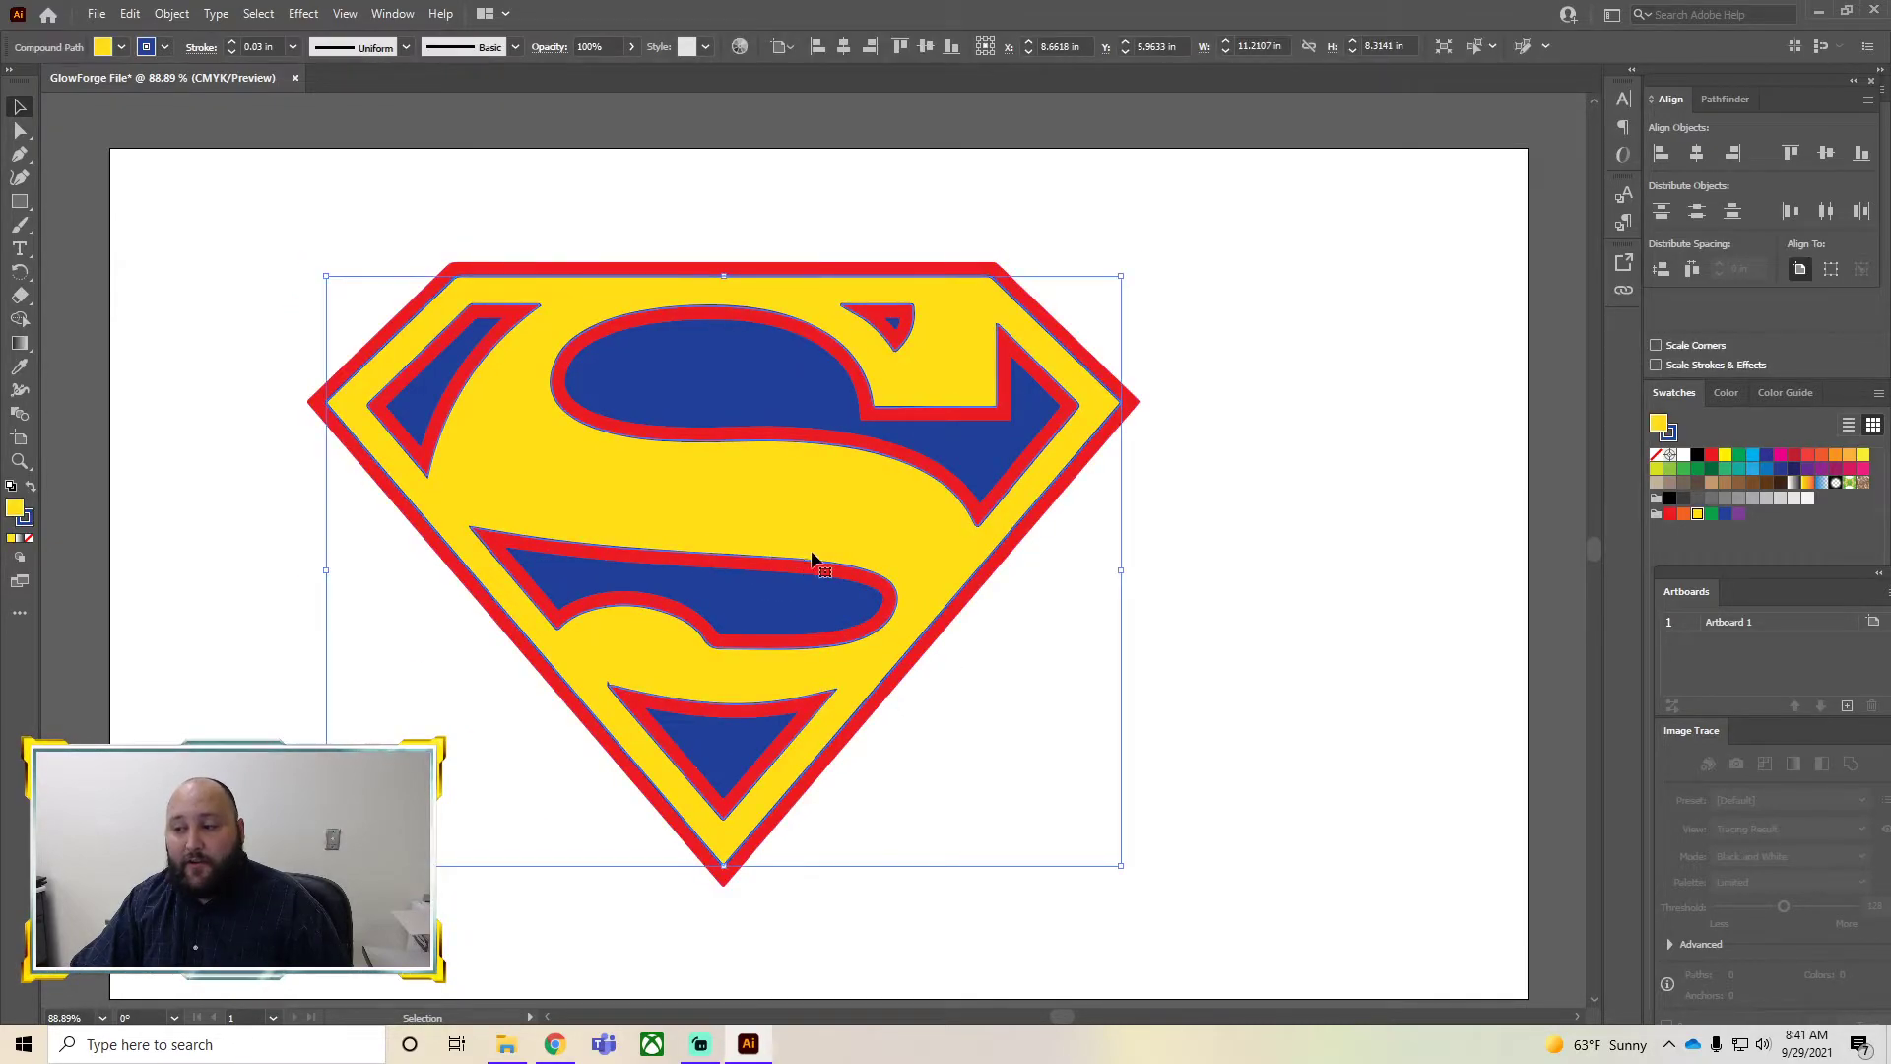
{"action": "left_click", "coordinate": [1249, 703]}
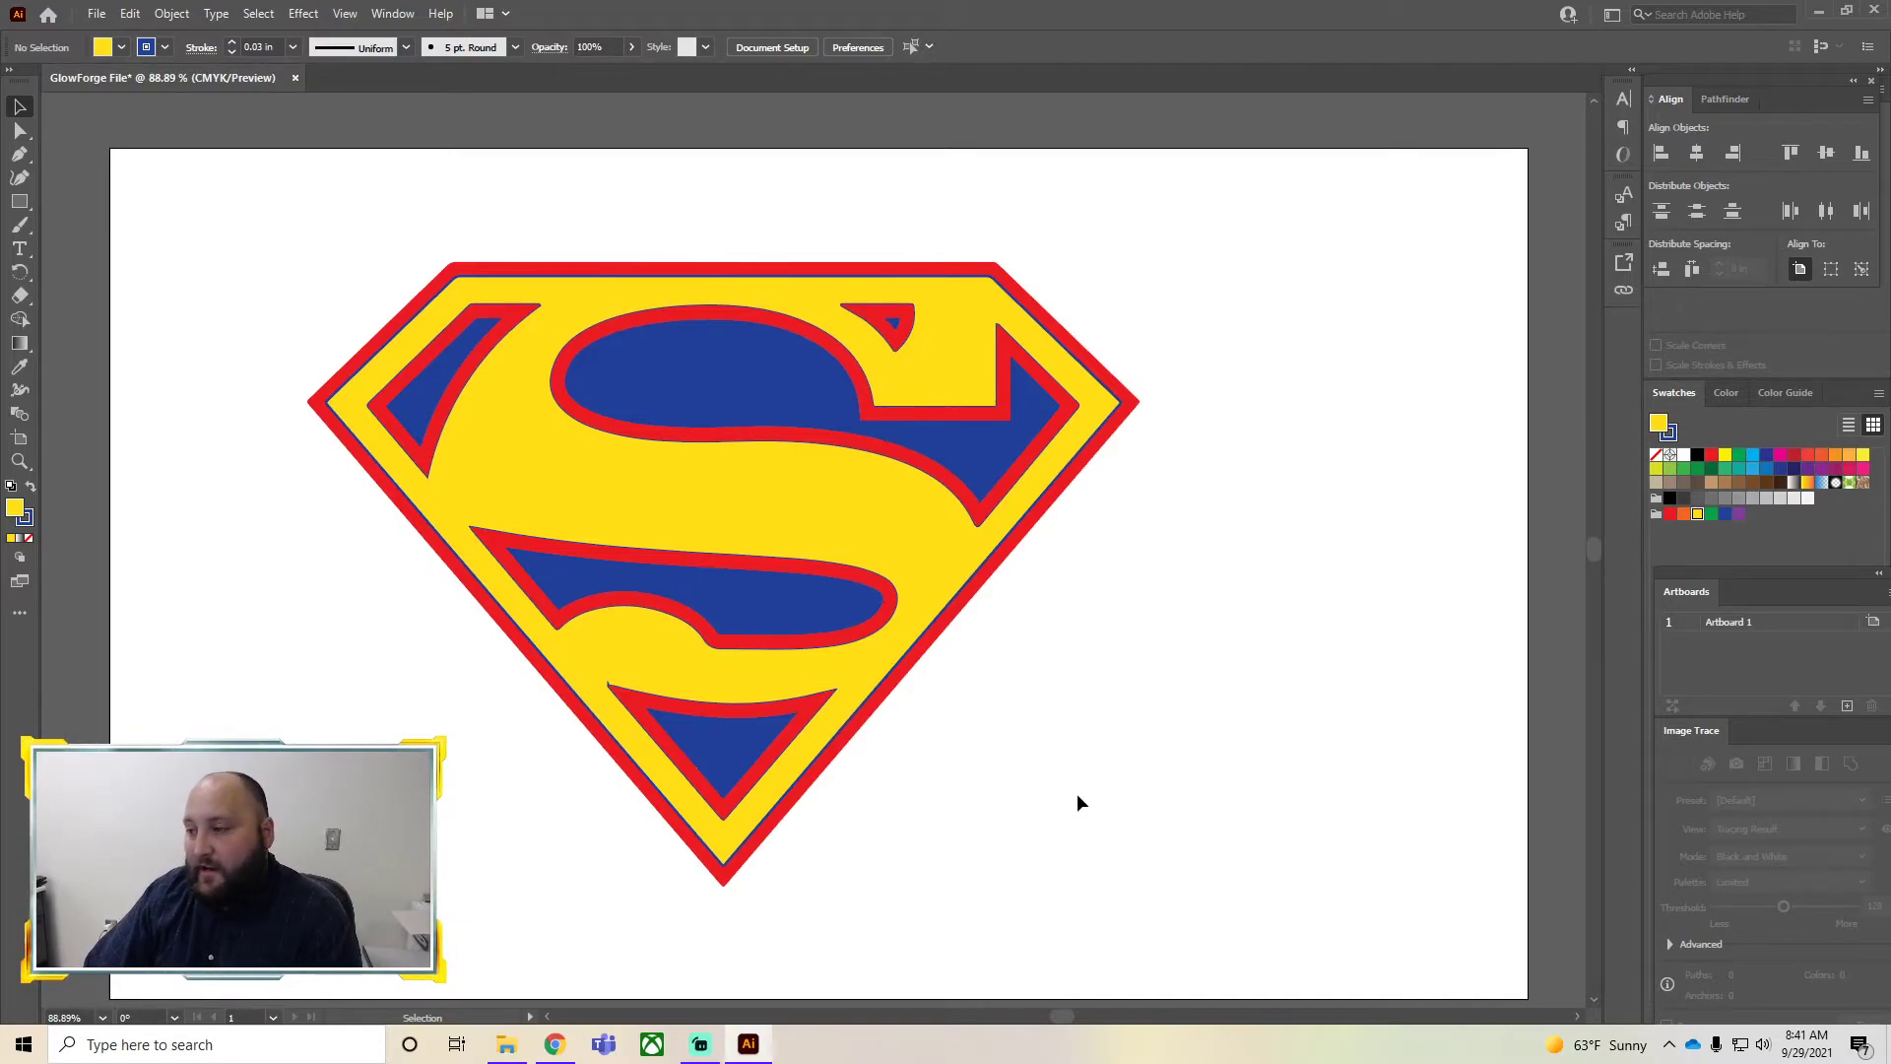
Remove the fills from all logo shapes and give them a black stroke
{"action": "left_click_drag", "start_coordinate": [1186, 871], "coordinate": [233, 174]}
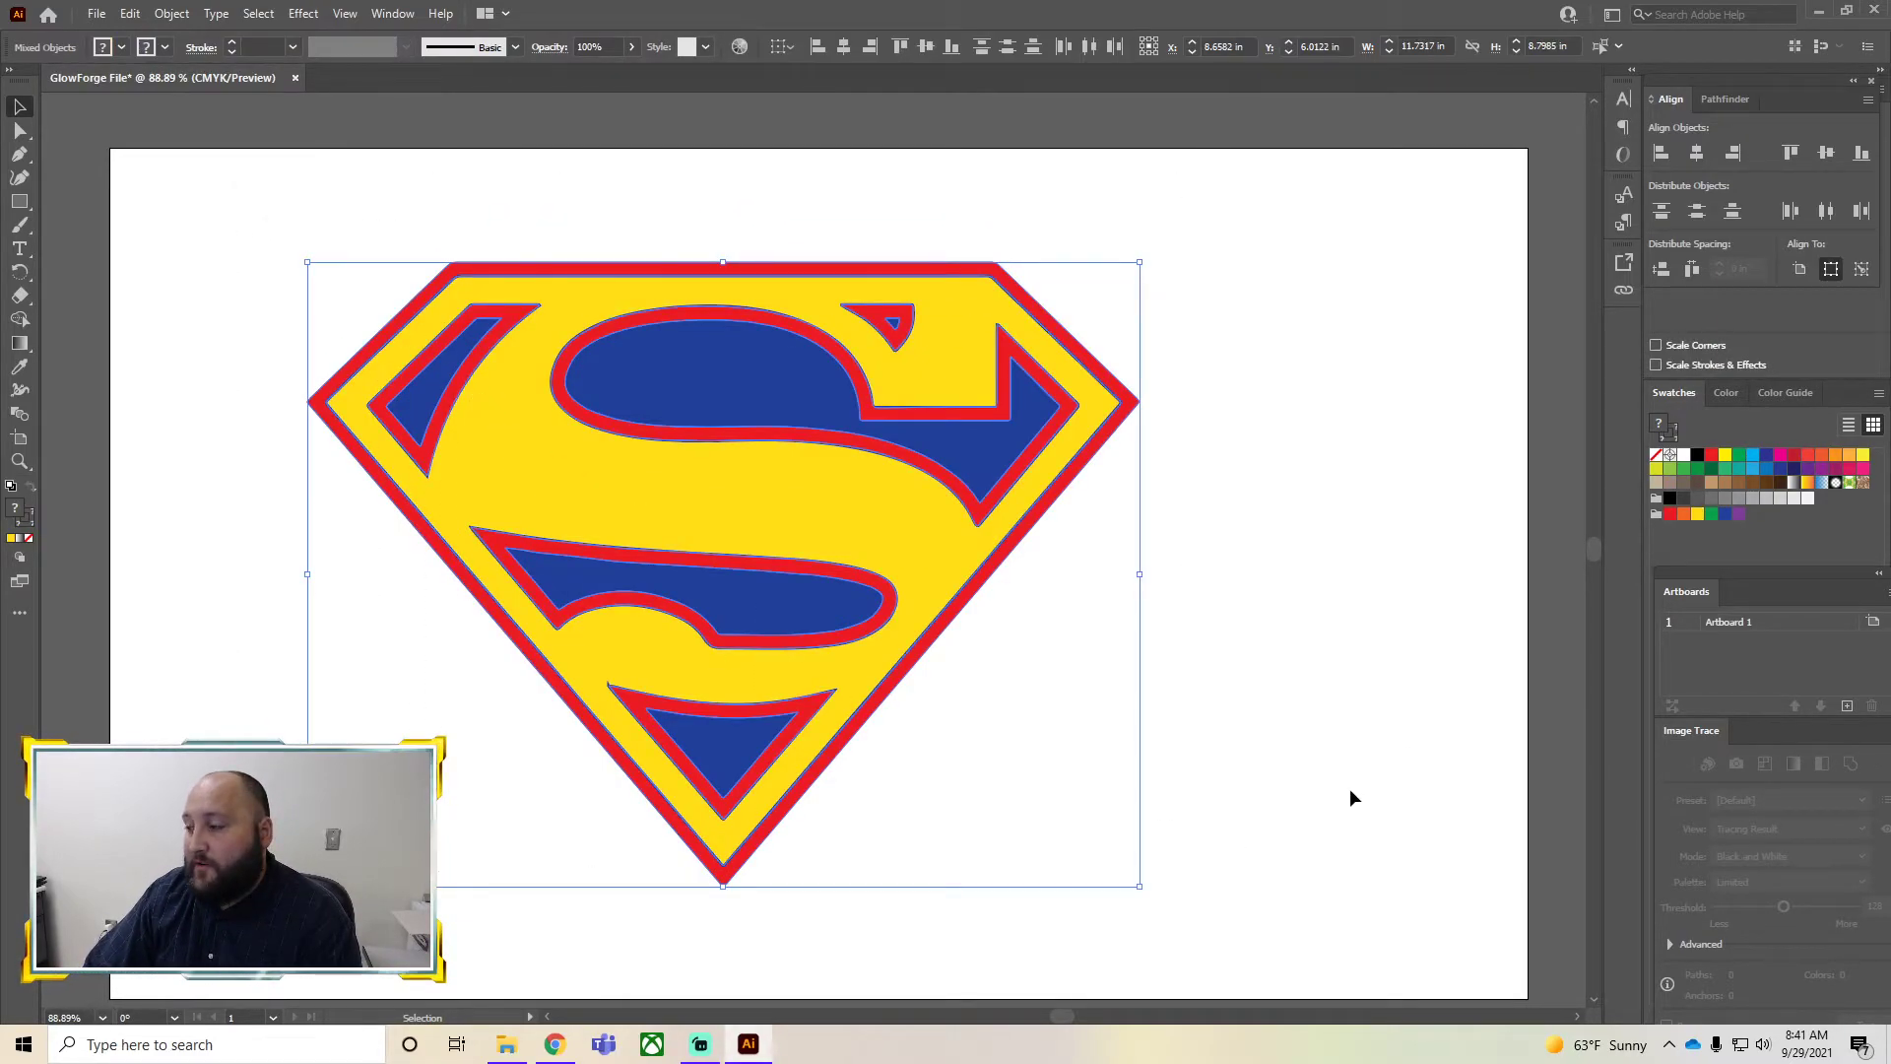
{"action": "left_click", "coordinate": [1656, 455]}
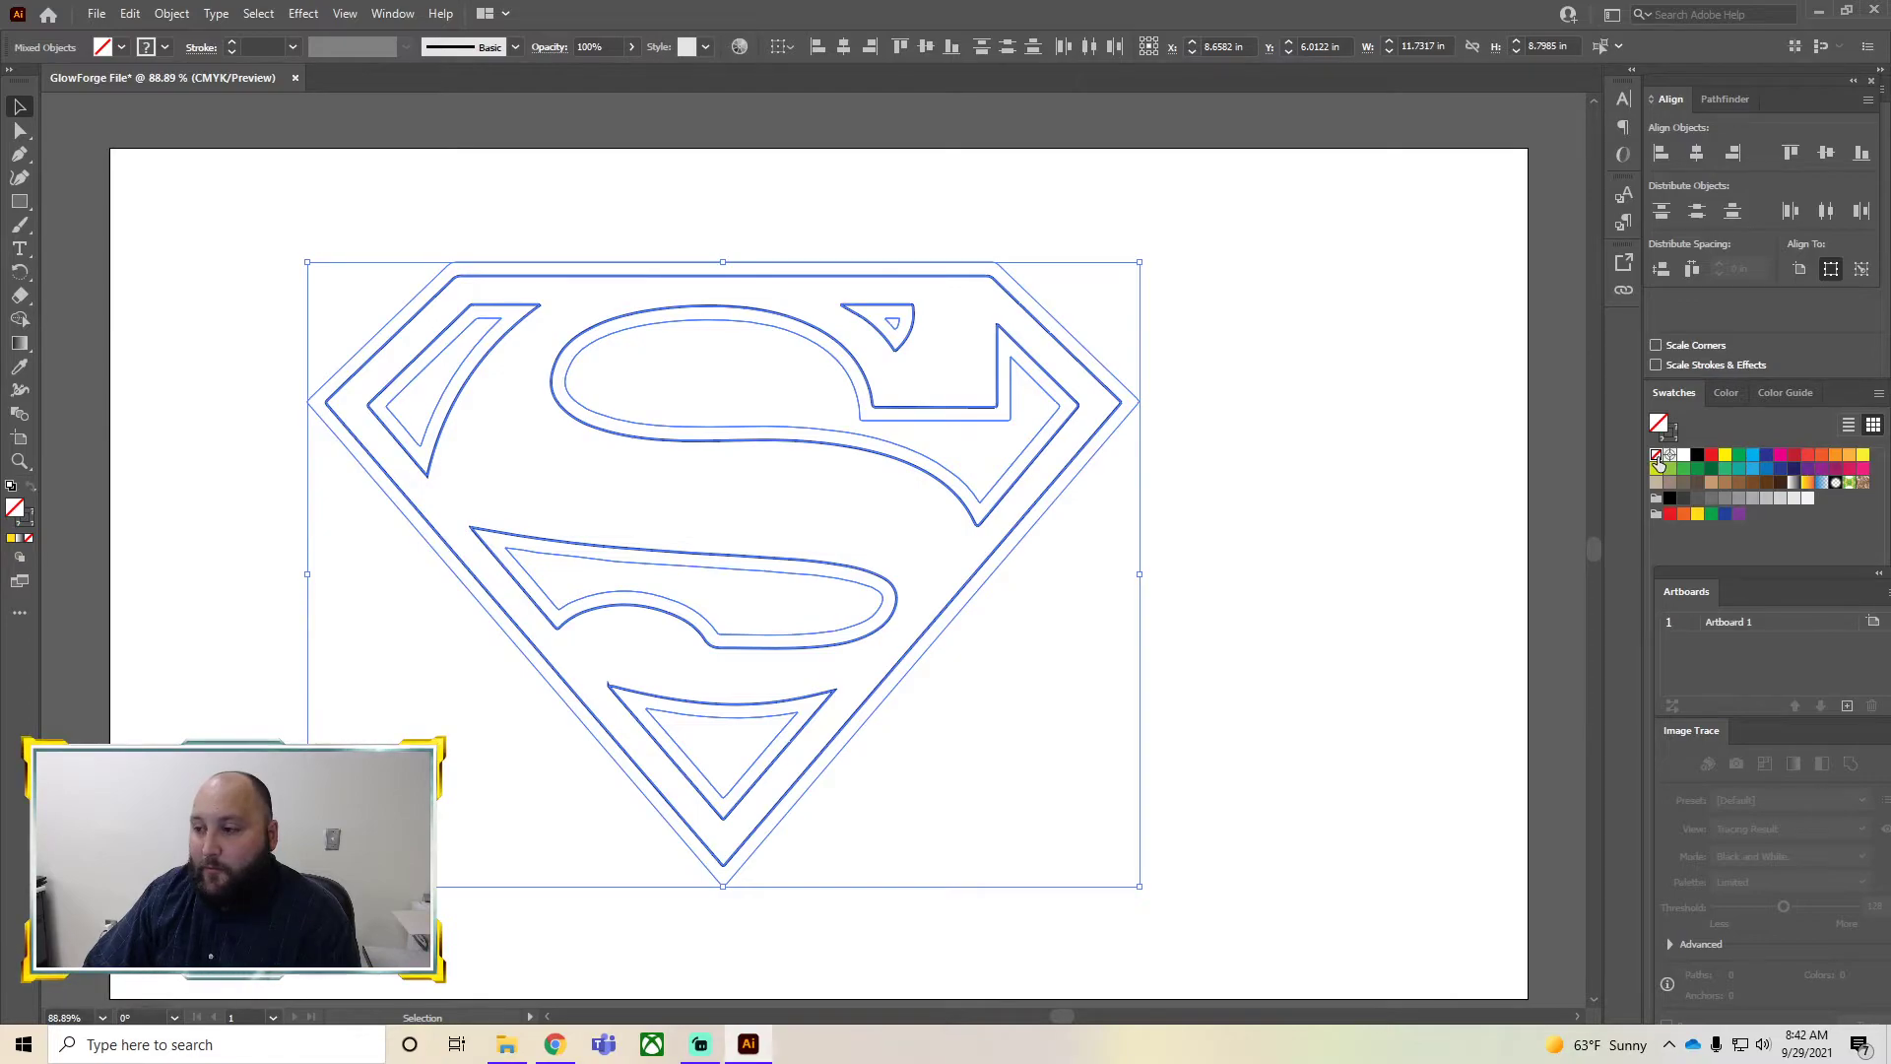
{"action": "key", "text": "x"}
{"action": "left_click", "coordinate": [1697, 456]}
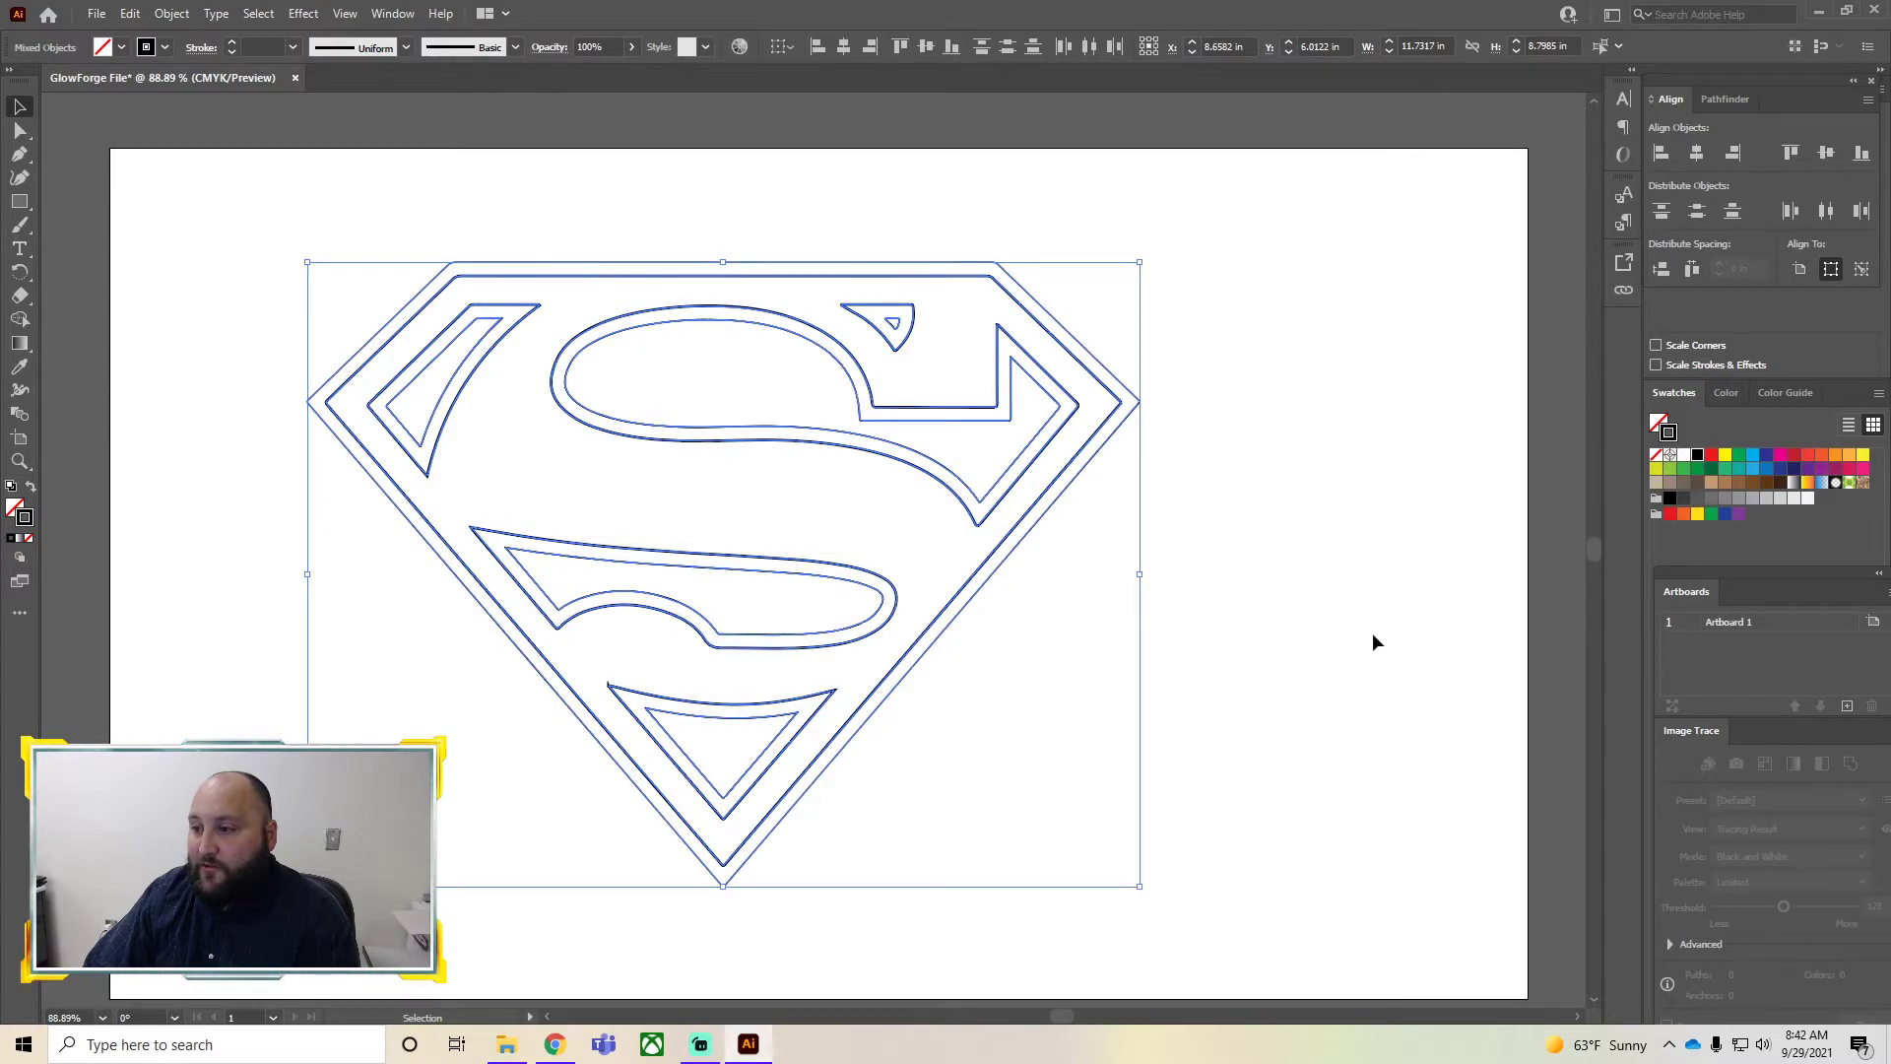
{"action": "left_click", "coordinate": [1364, 650]}
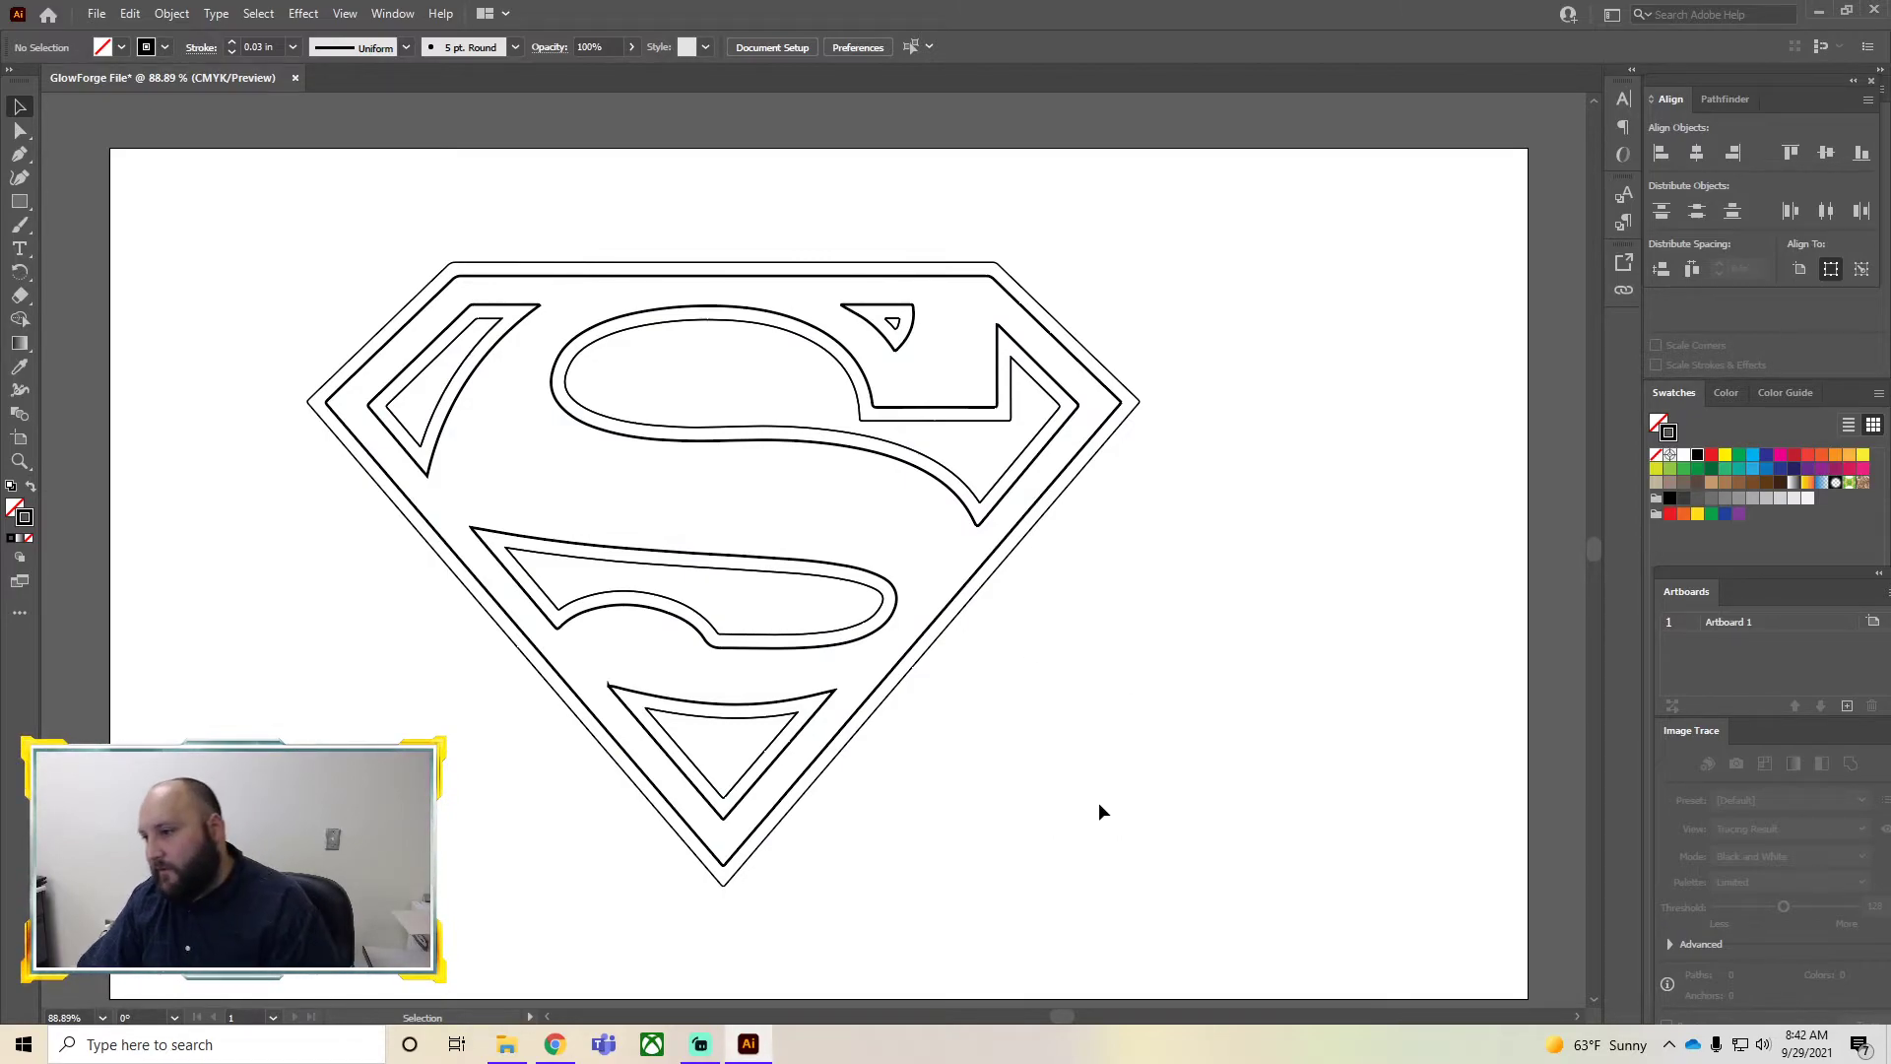
Delete the inner duplicate outlines of the bottom triangle and the lower S
{"action": "left_click", "coordinate": [717, 791]}
{"action": "left_click", "coordinate": [783, 802]}
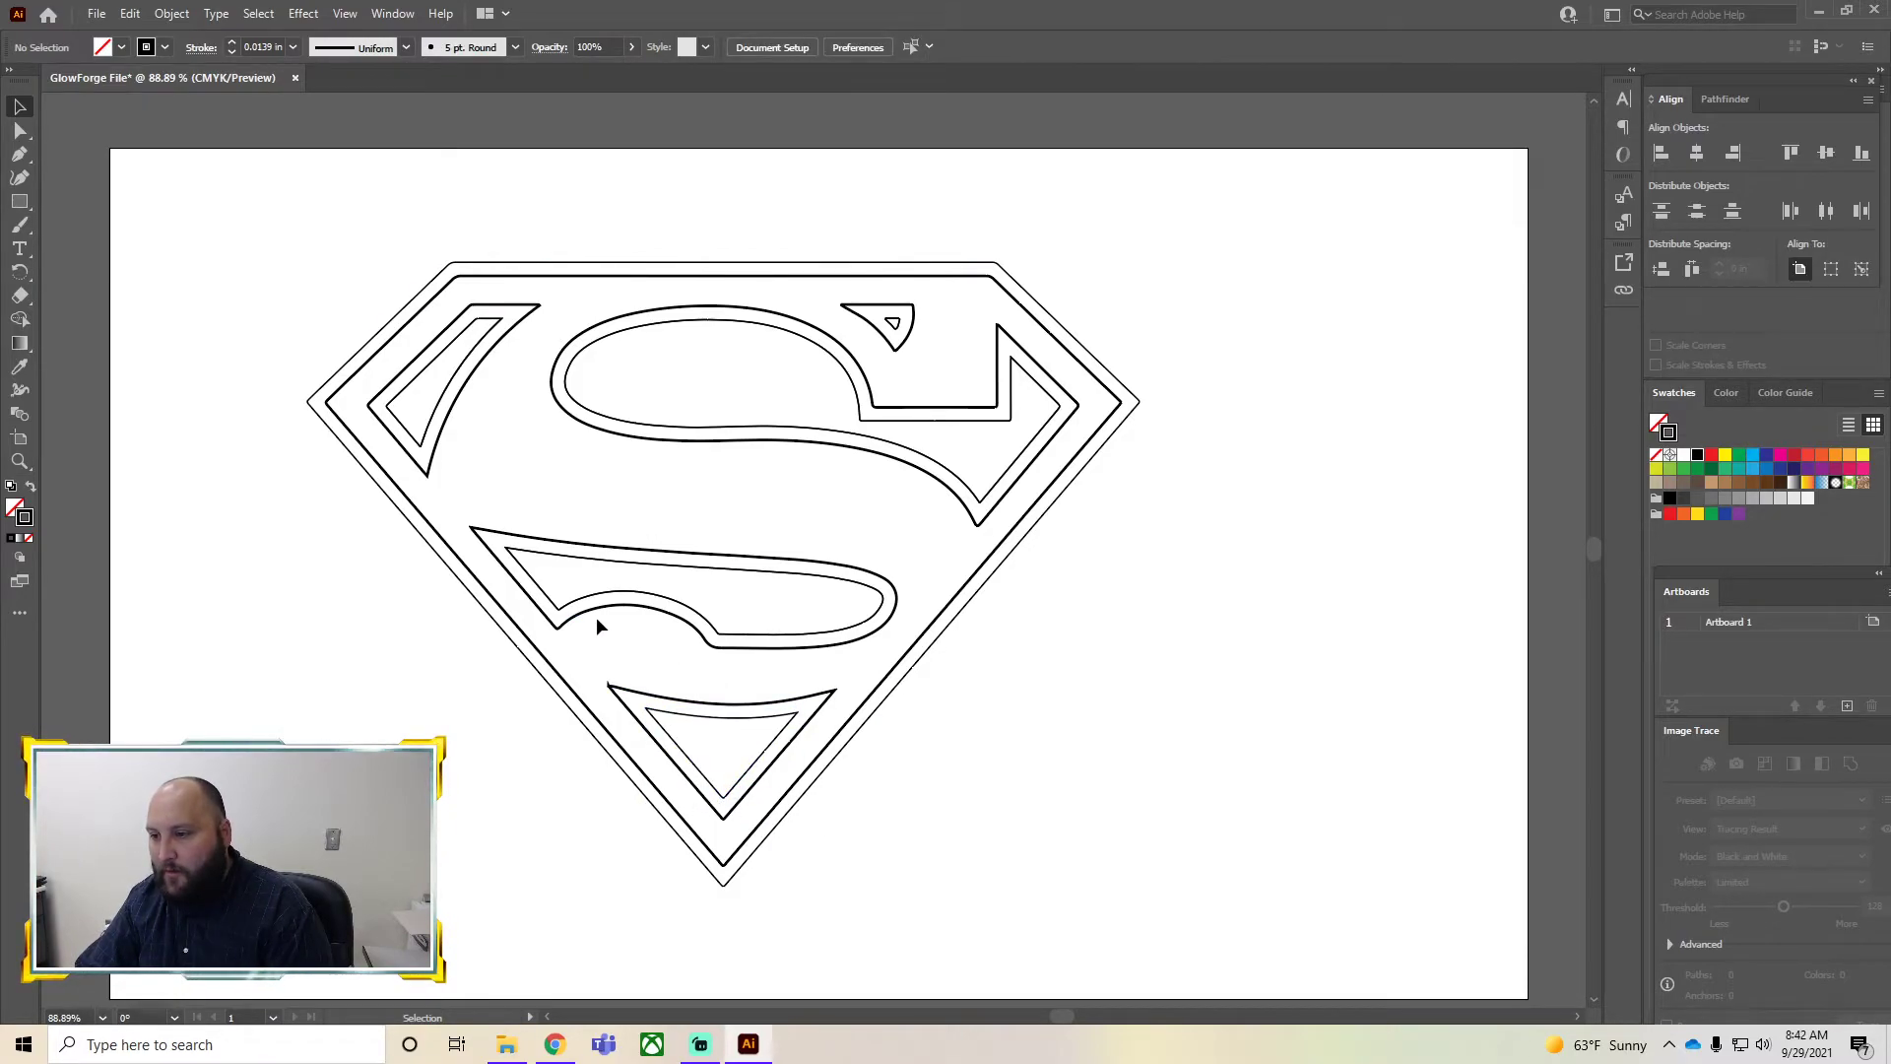
{"action": "left_click", "coordinate": [747, 640]}
{"action": "key", "text": "Delete"}
{"action": "left_click", "coordinate": [736, 783]}
{"action": "key", "text": "Delete"}
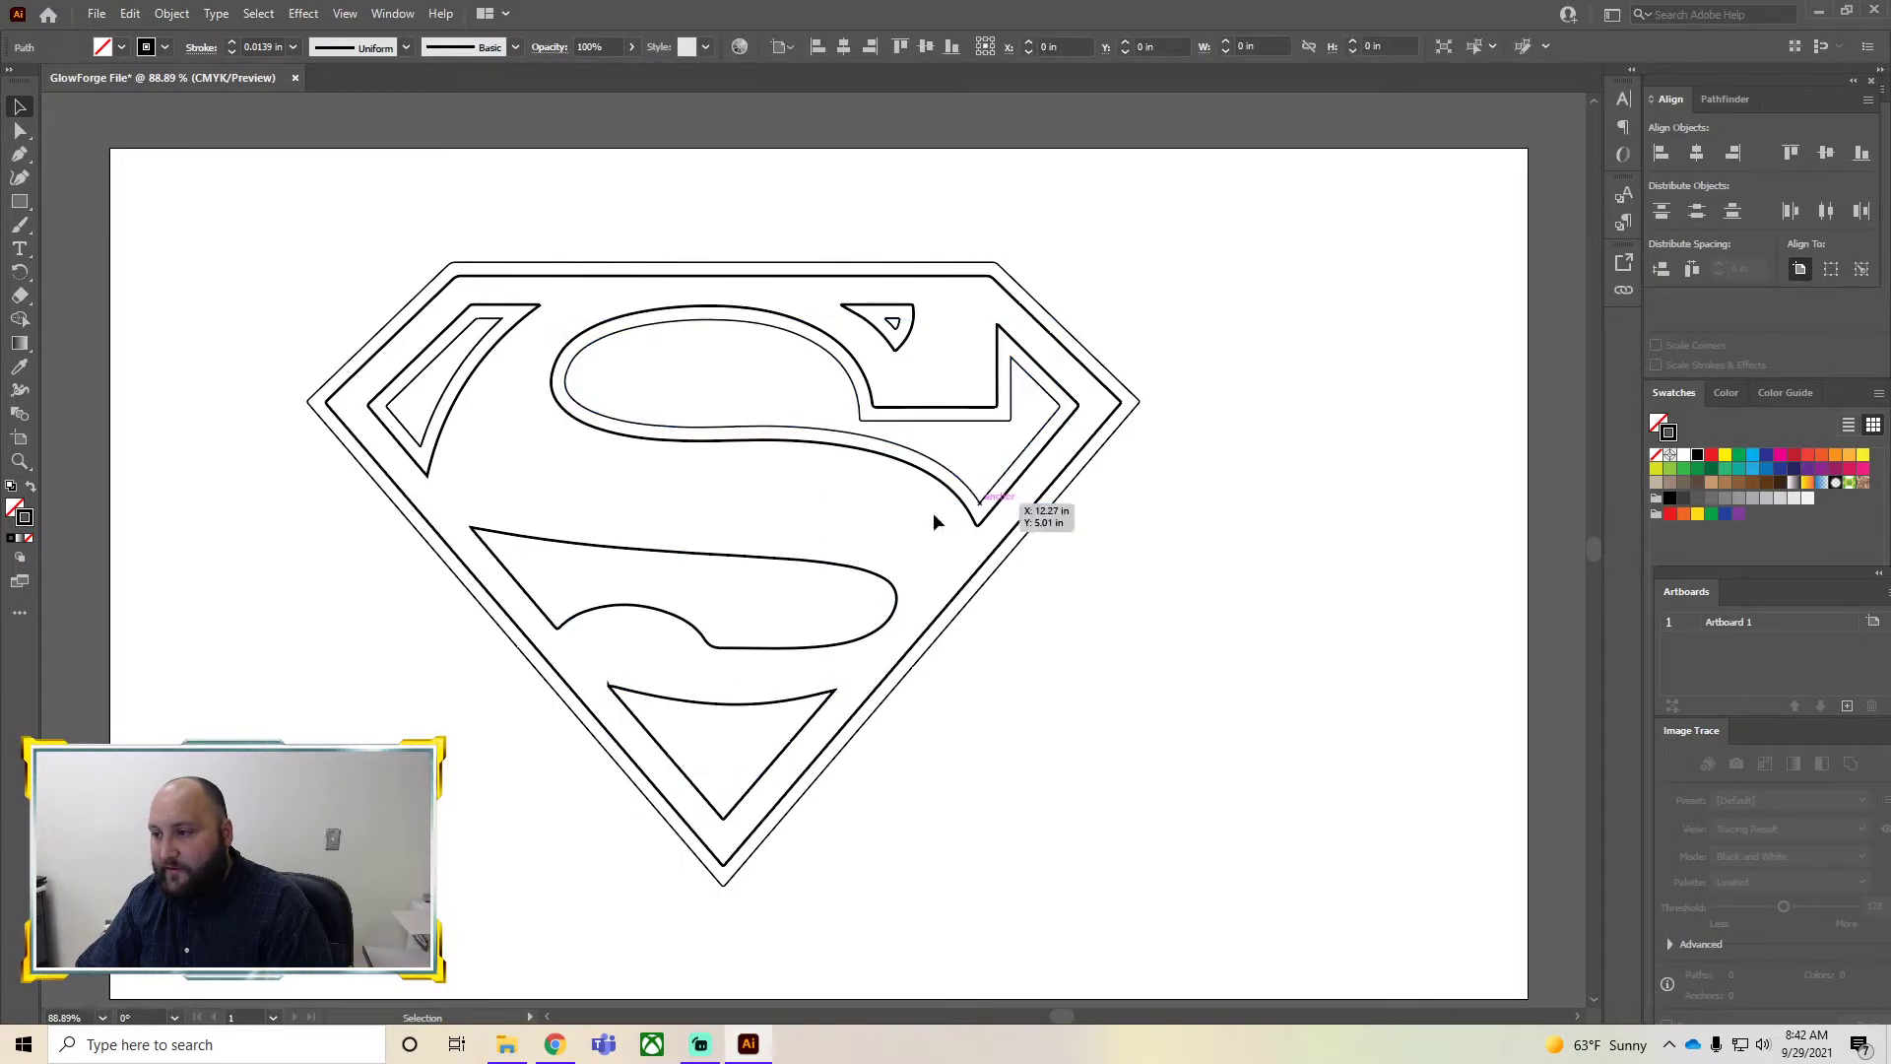
Delete the inner duplicate outlines of the upper S, the top notch and the left wedge
{"action": "left_click", "coordinate": [983, 506]}
{"action": "key", "text": "Delete"}
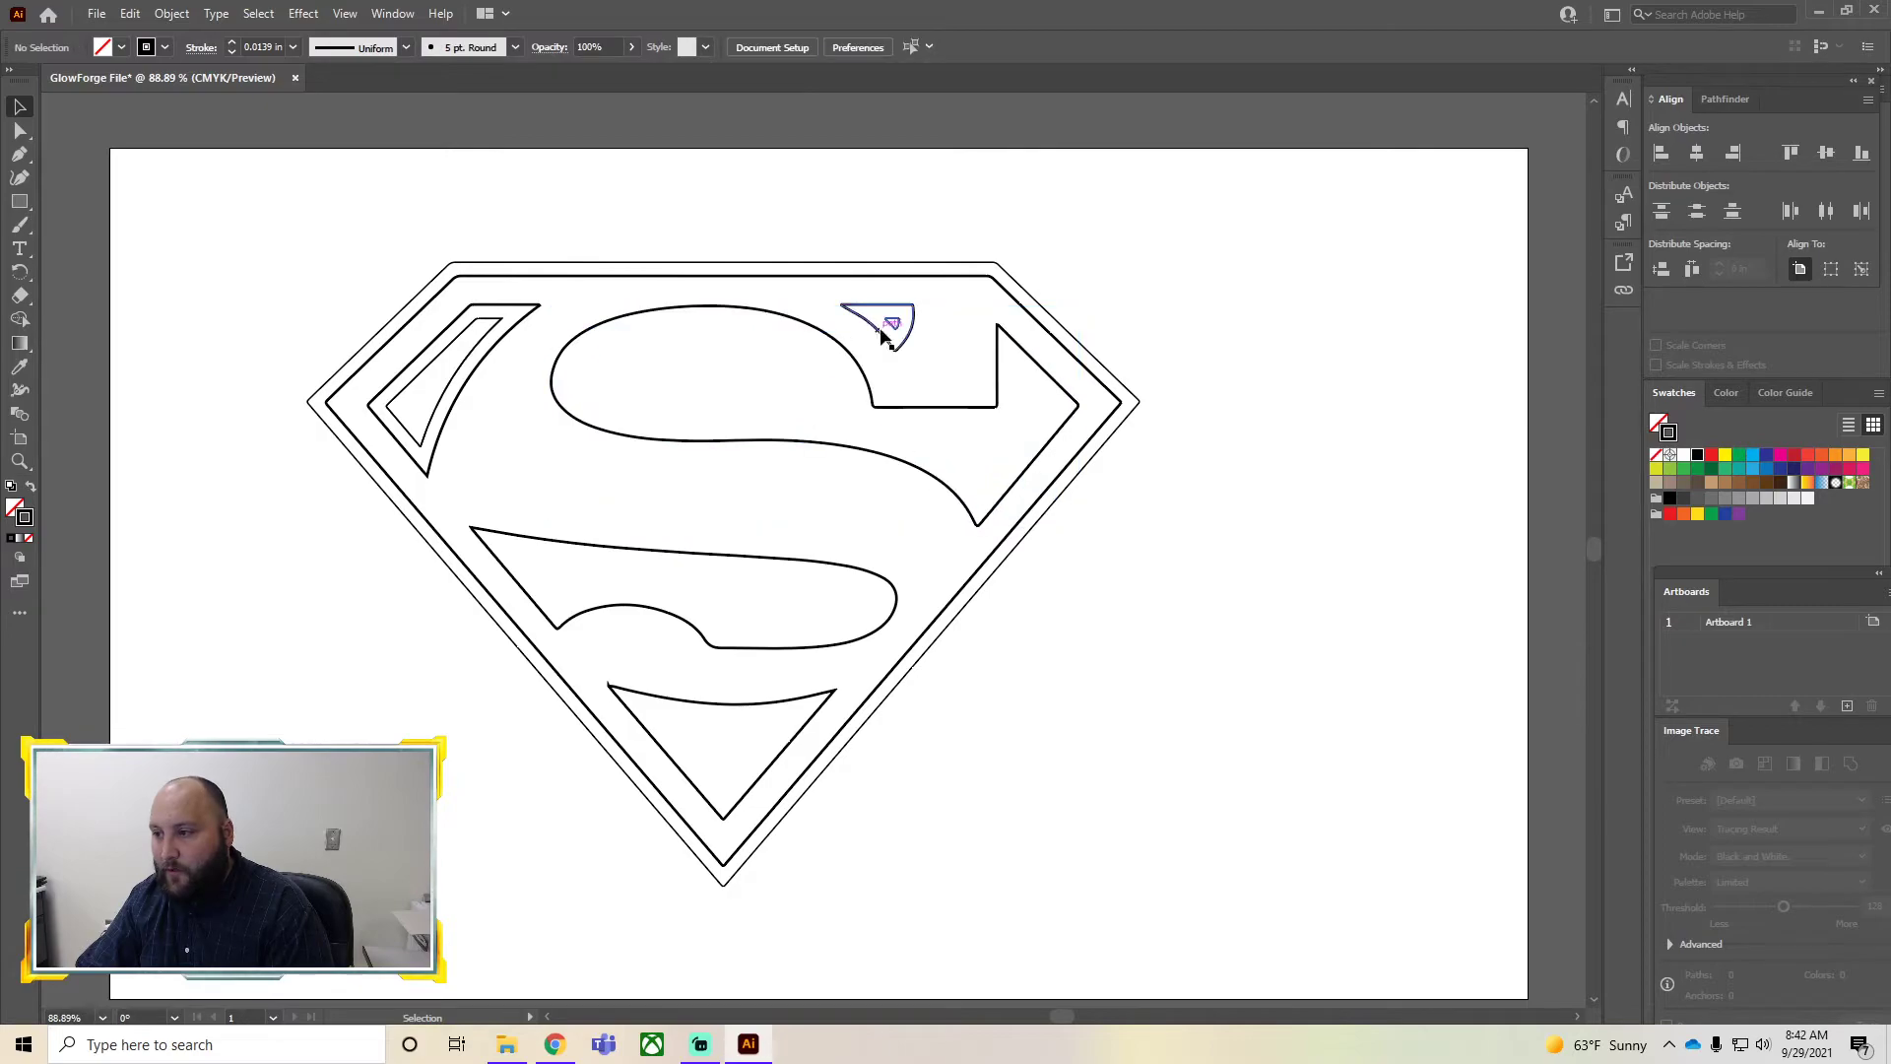
{"action": "left_click", "coordinate": [895, 328]}
{"action": "left_click", "coordinate": [894, 330]}
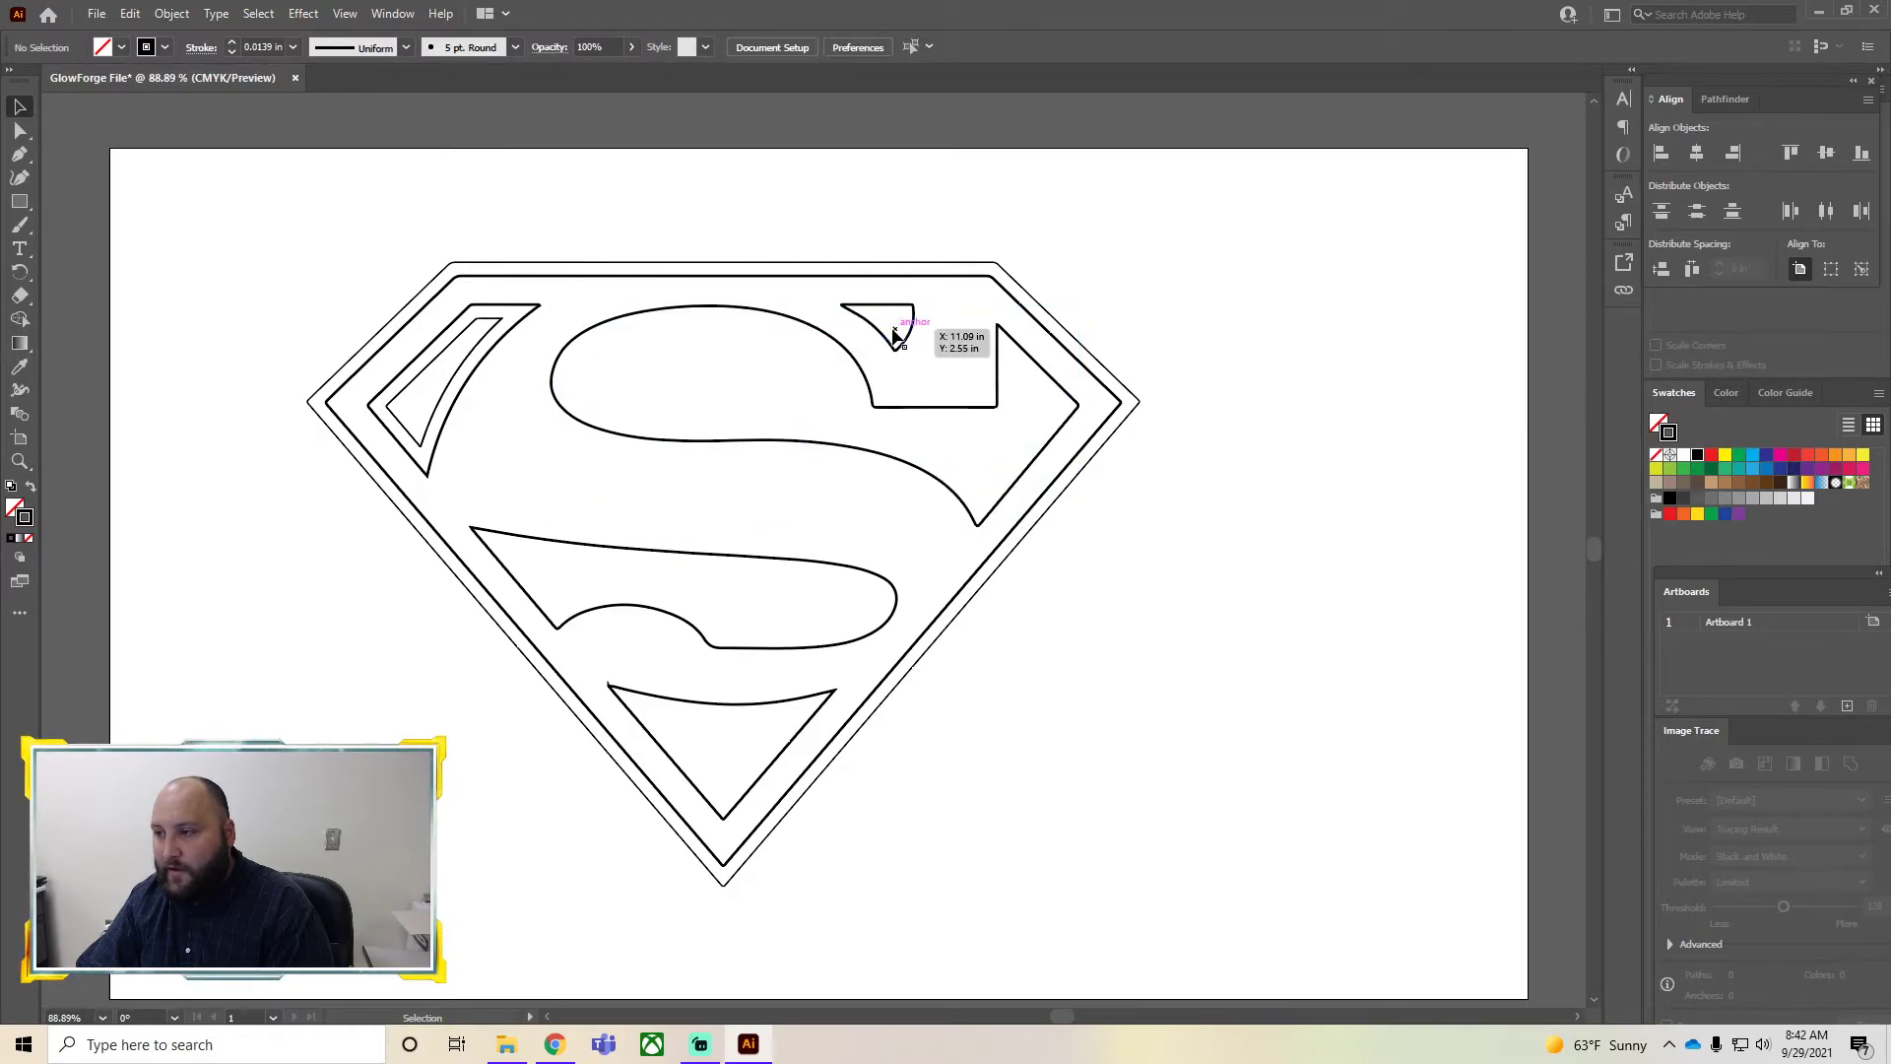
{"action": "key", "text": "Delete"}
{"action": "left_click", "coordinate": [453, 384]}
{"action": "key", "text": "Delete"}
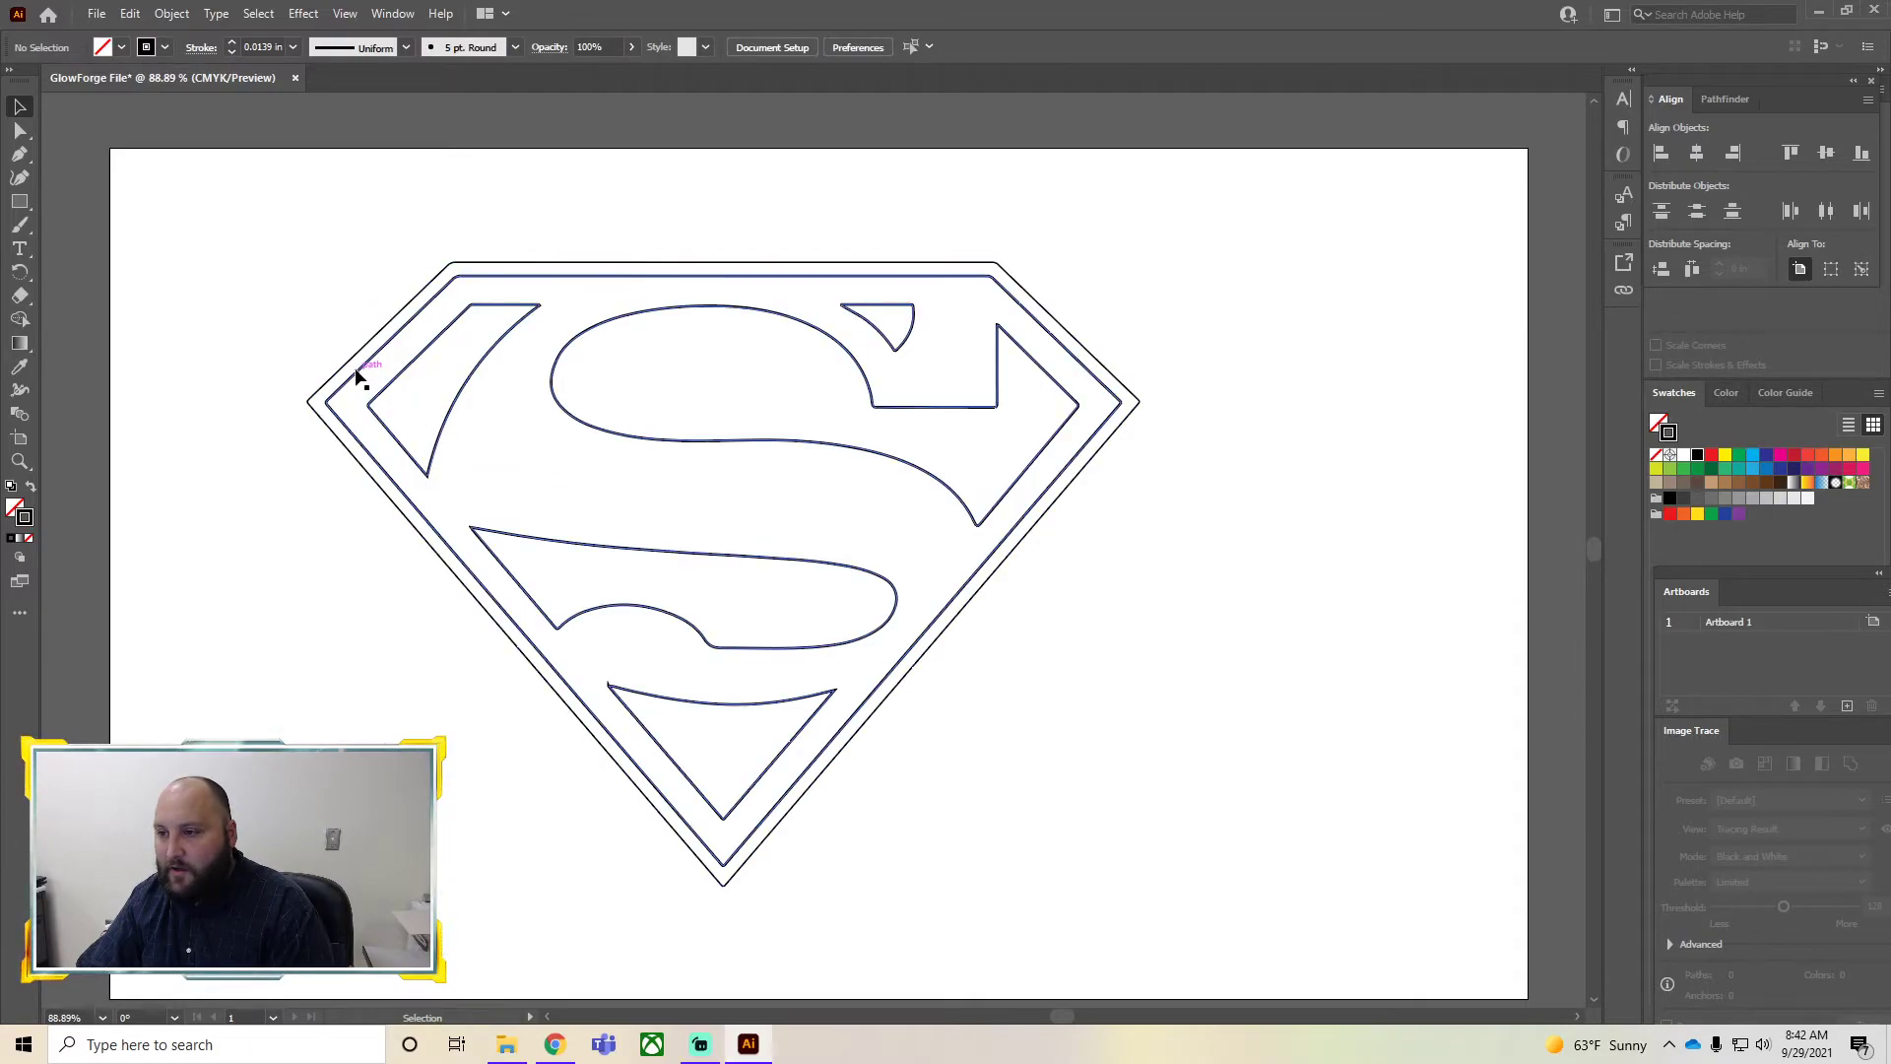
Move the whole outlined logo left on the artboard
{"action": "left_click_drag", "start_coordinate": [1052, 865], "coordinate": [248, 200]}
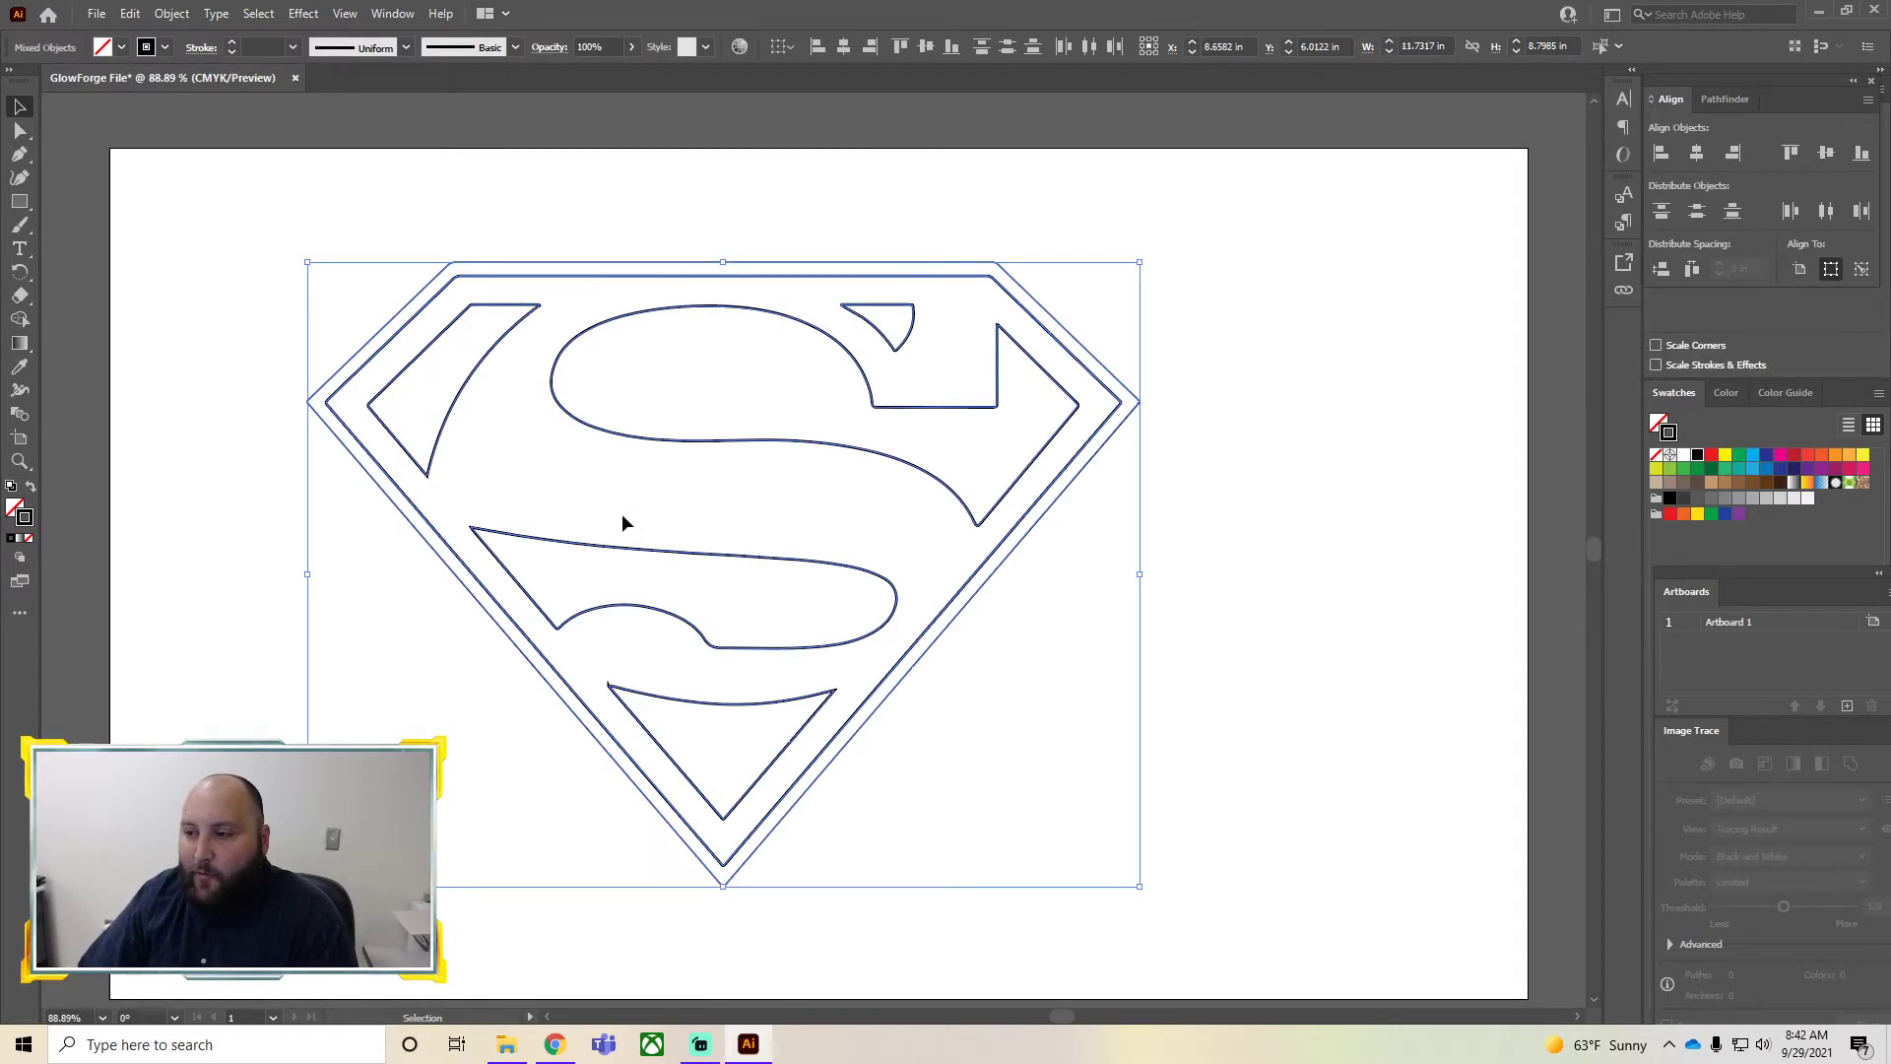
{"action": "left_click_drag", "start_coordinate": [635, 549], "coordinate": [469, 562]}
{"action": "left_click", "coordinate": [1046, 726]}
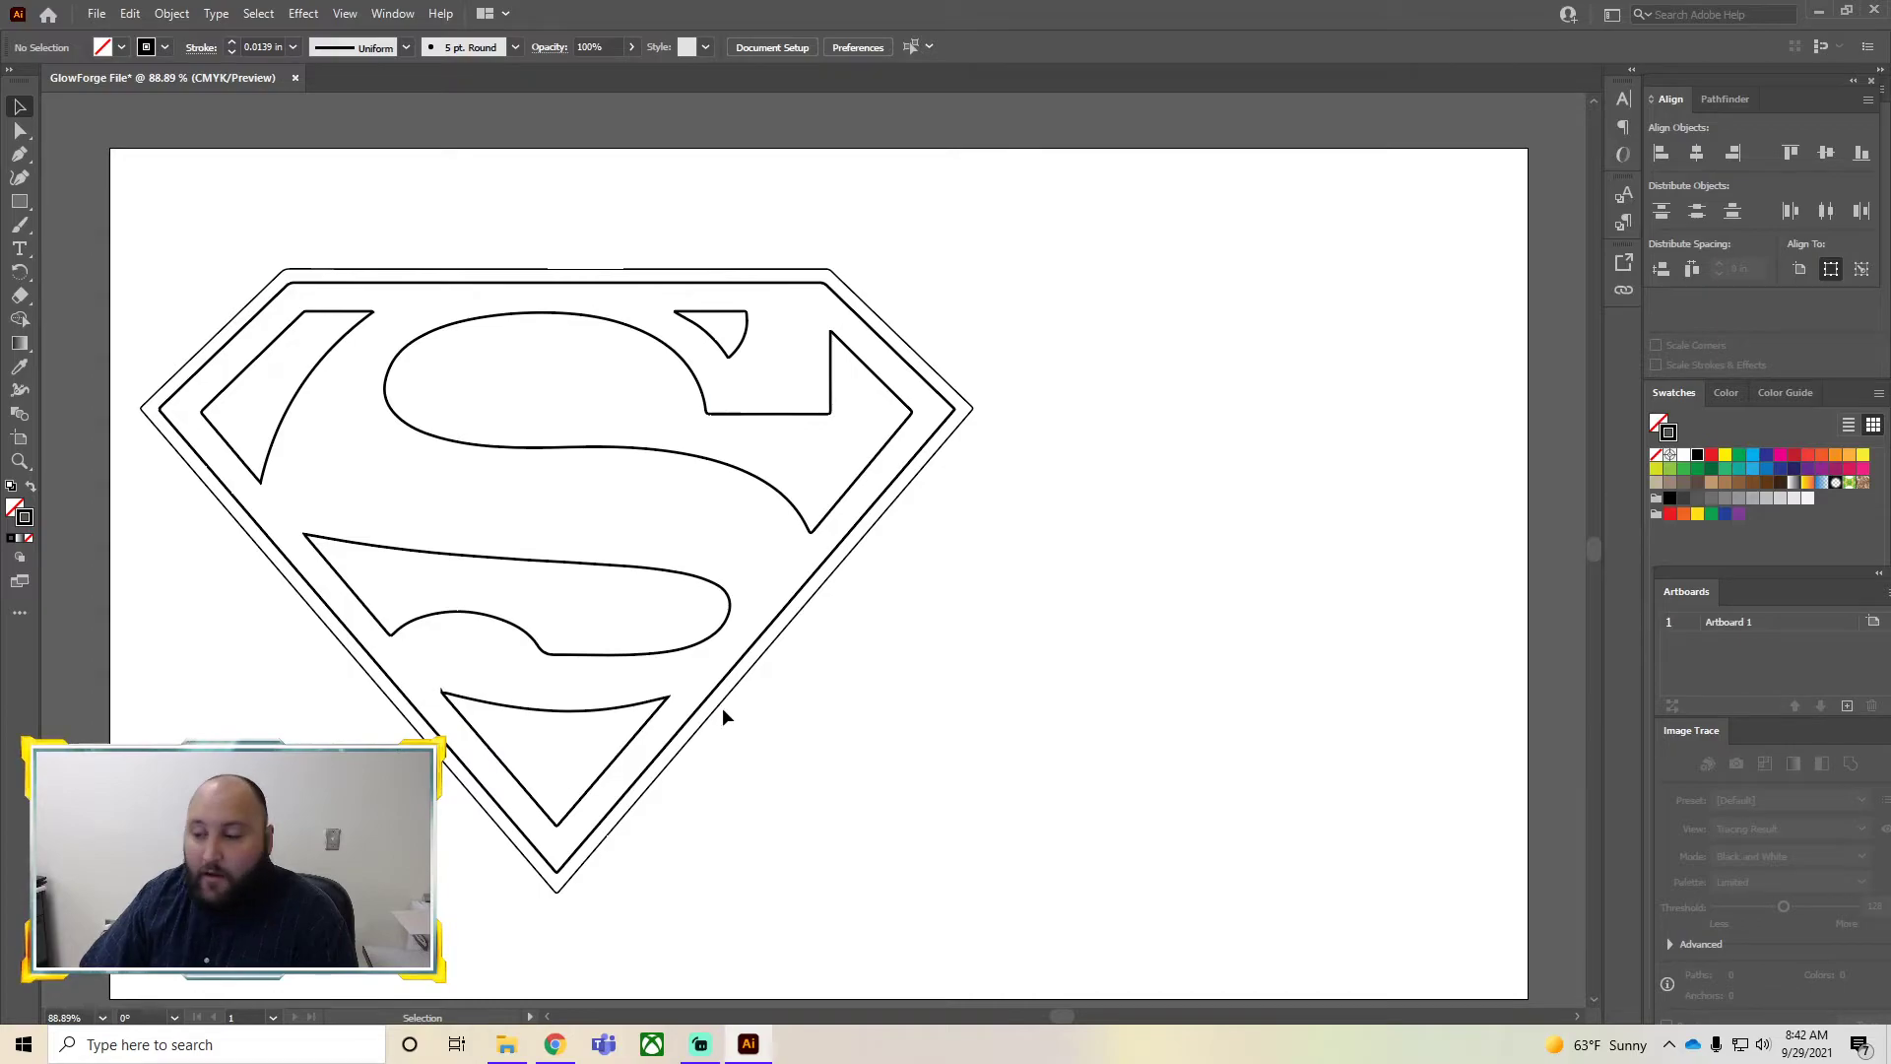
Give the outermost outline of the logo a red stroke
{"action": "left_click", "coordinate": [697, 733]}
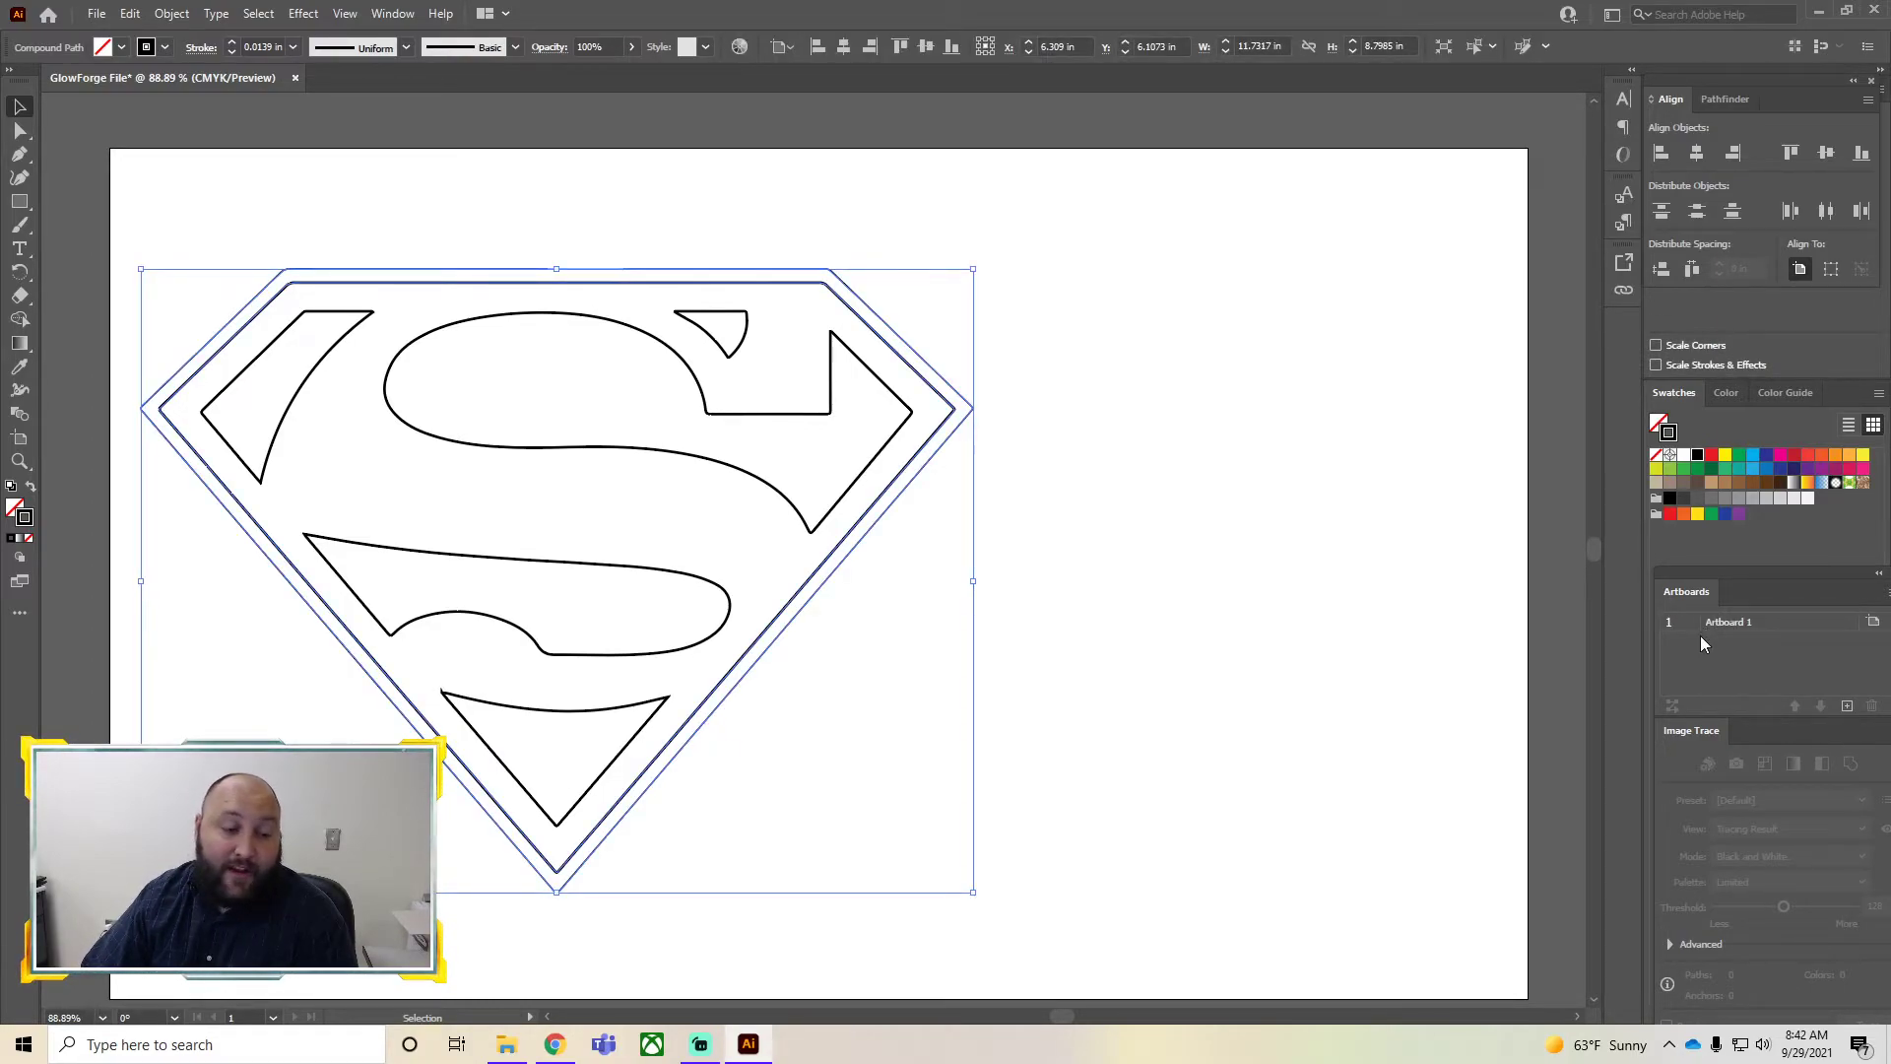
{"action": "left_click", "coordinate": [1292, 743]}
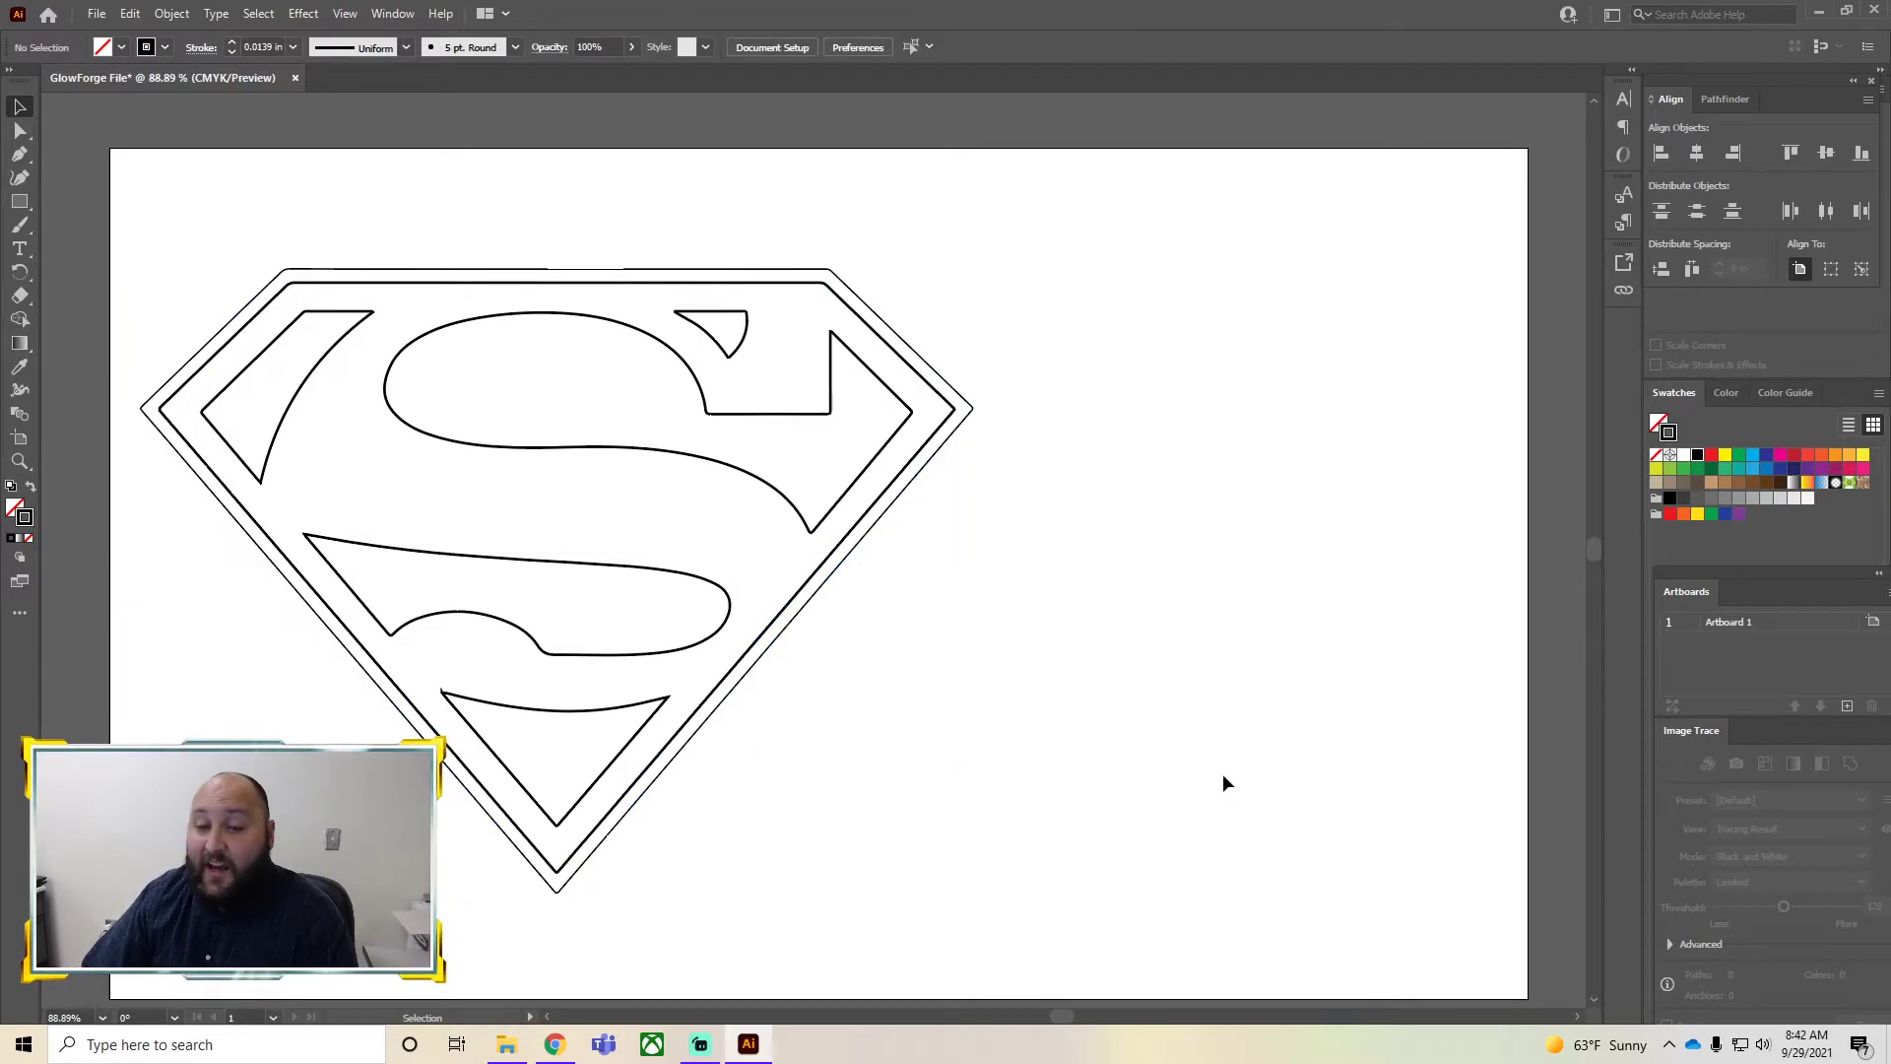
{"action": "left_click", "coordinate": [692, 741]}
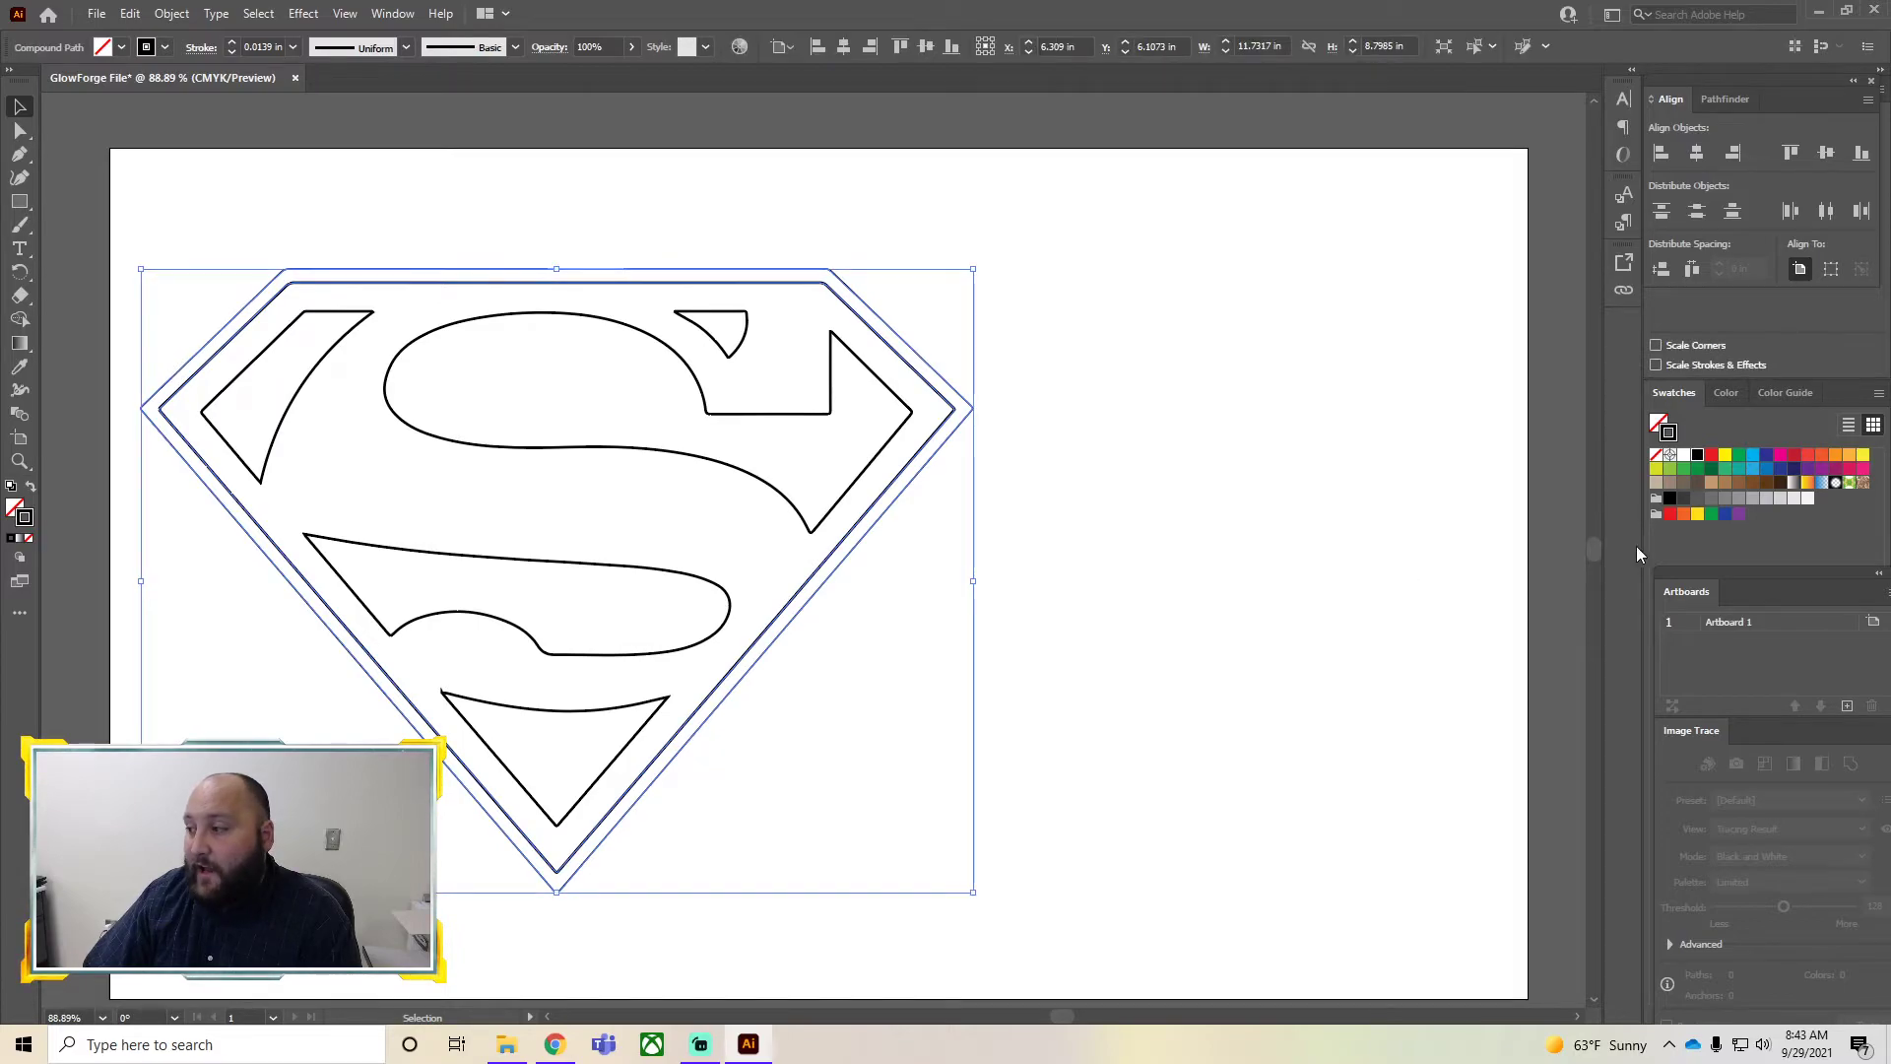
{"action": "left_click", "coordinate": [1669, 513]}
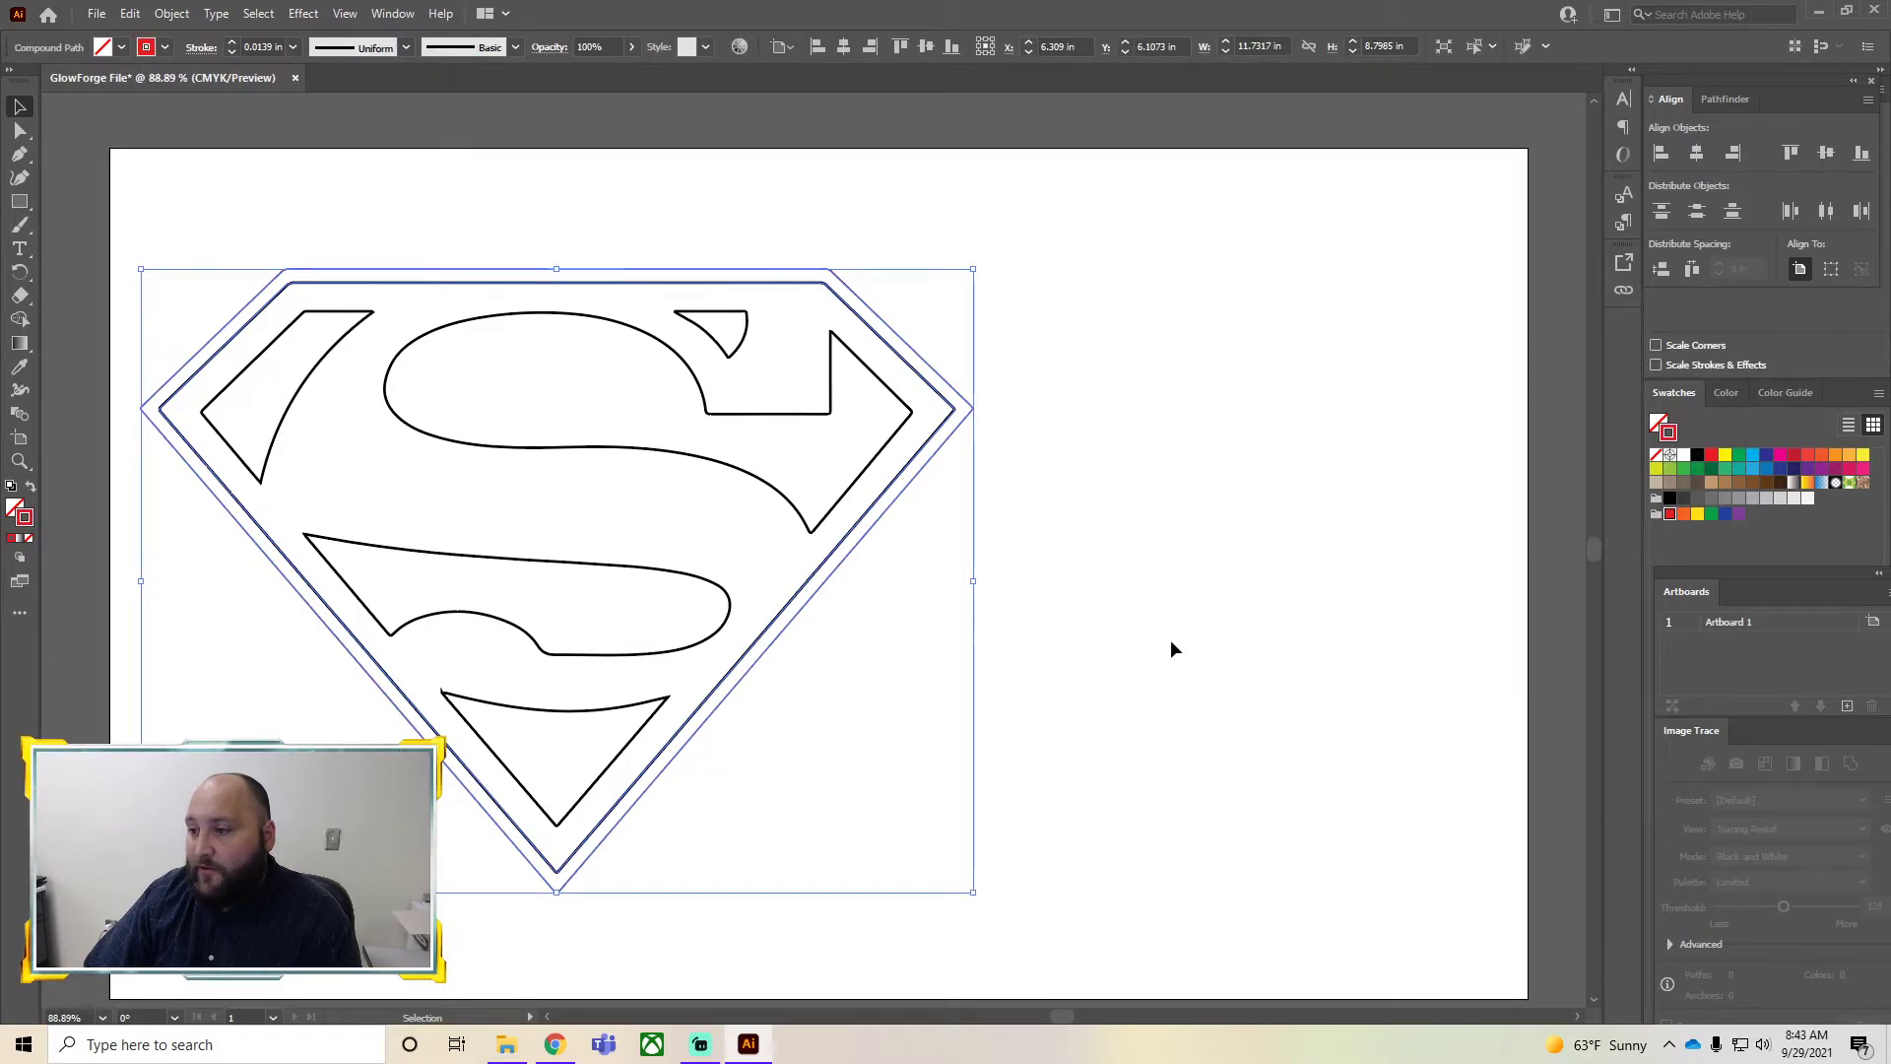
{"action": "left_click", "coordinate": [1159, 653]}
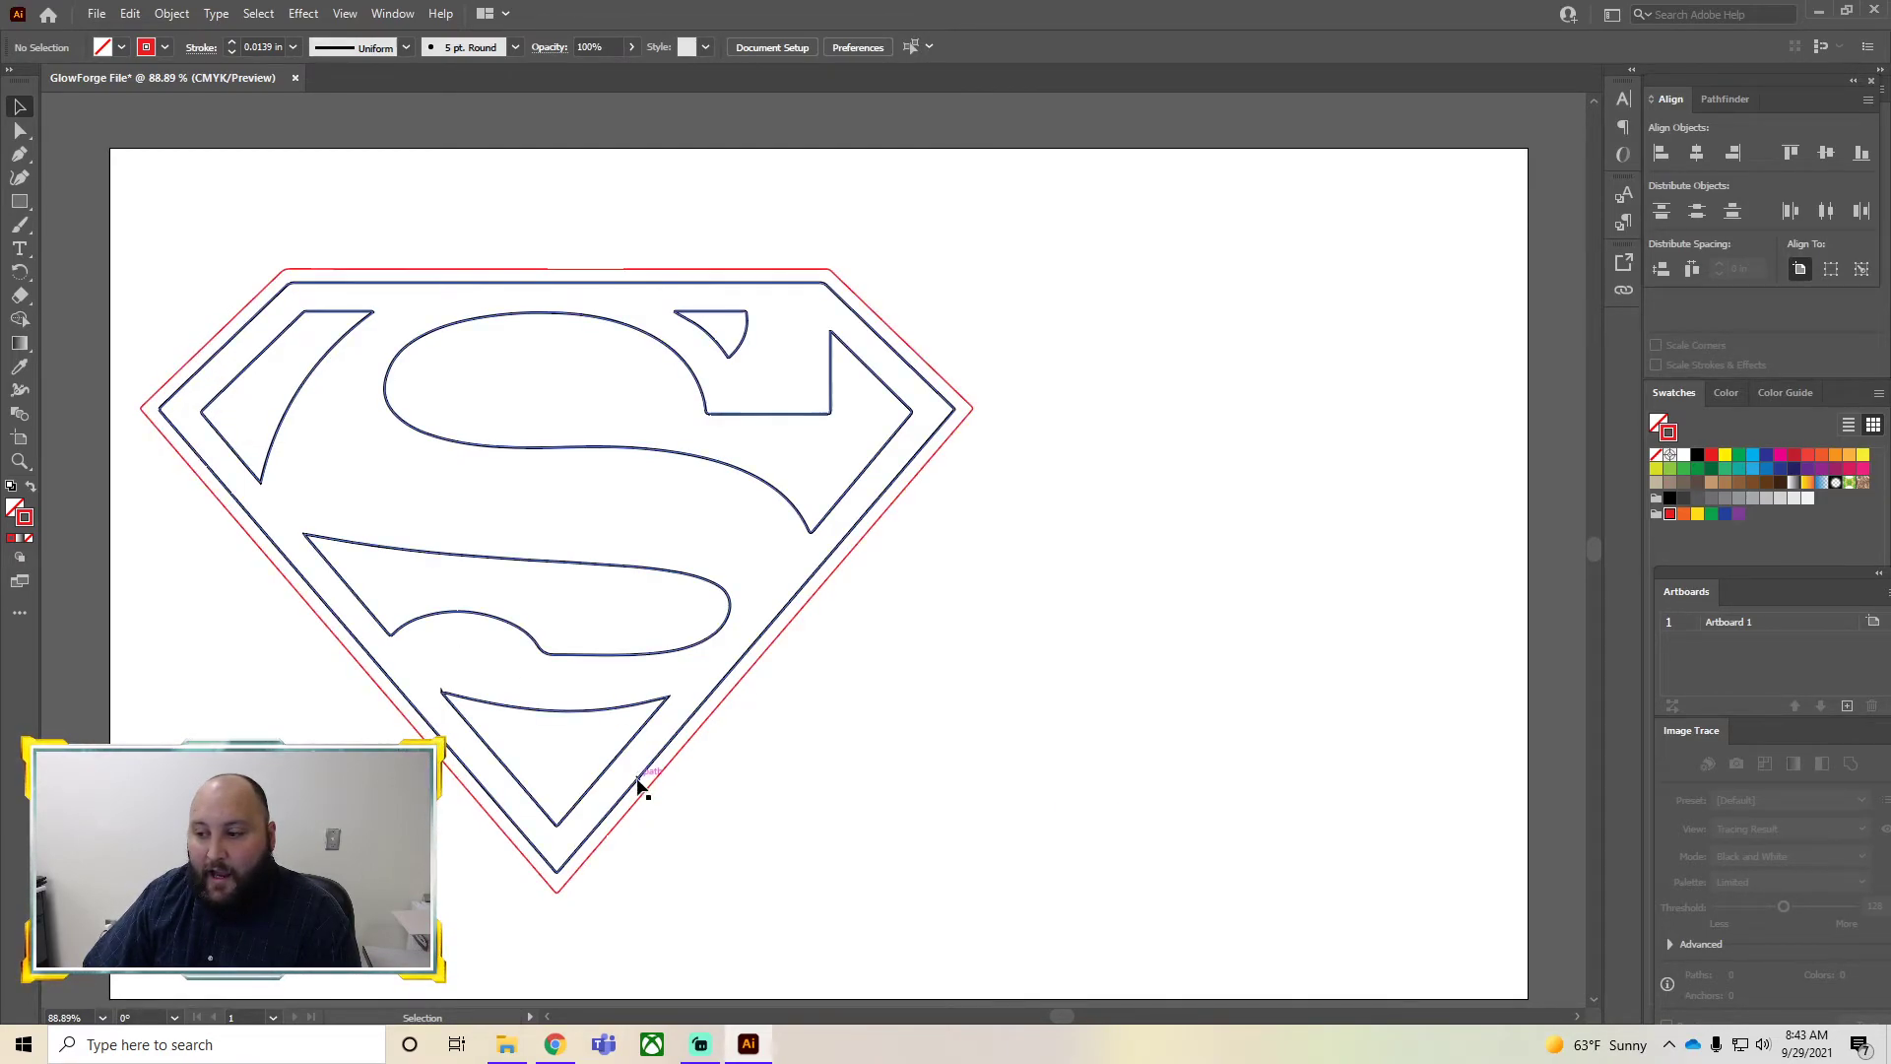
Give the inner outlines of the logo a green stroke
{"action": "left_click_drag", "start_coordinate": [628, 800], "coordinate": [617, 463]}
{"action": "left_click", "coordinate": [618, 463]}
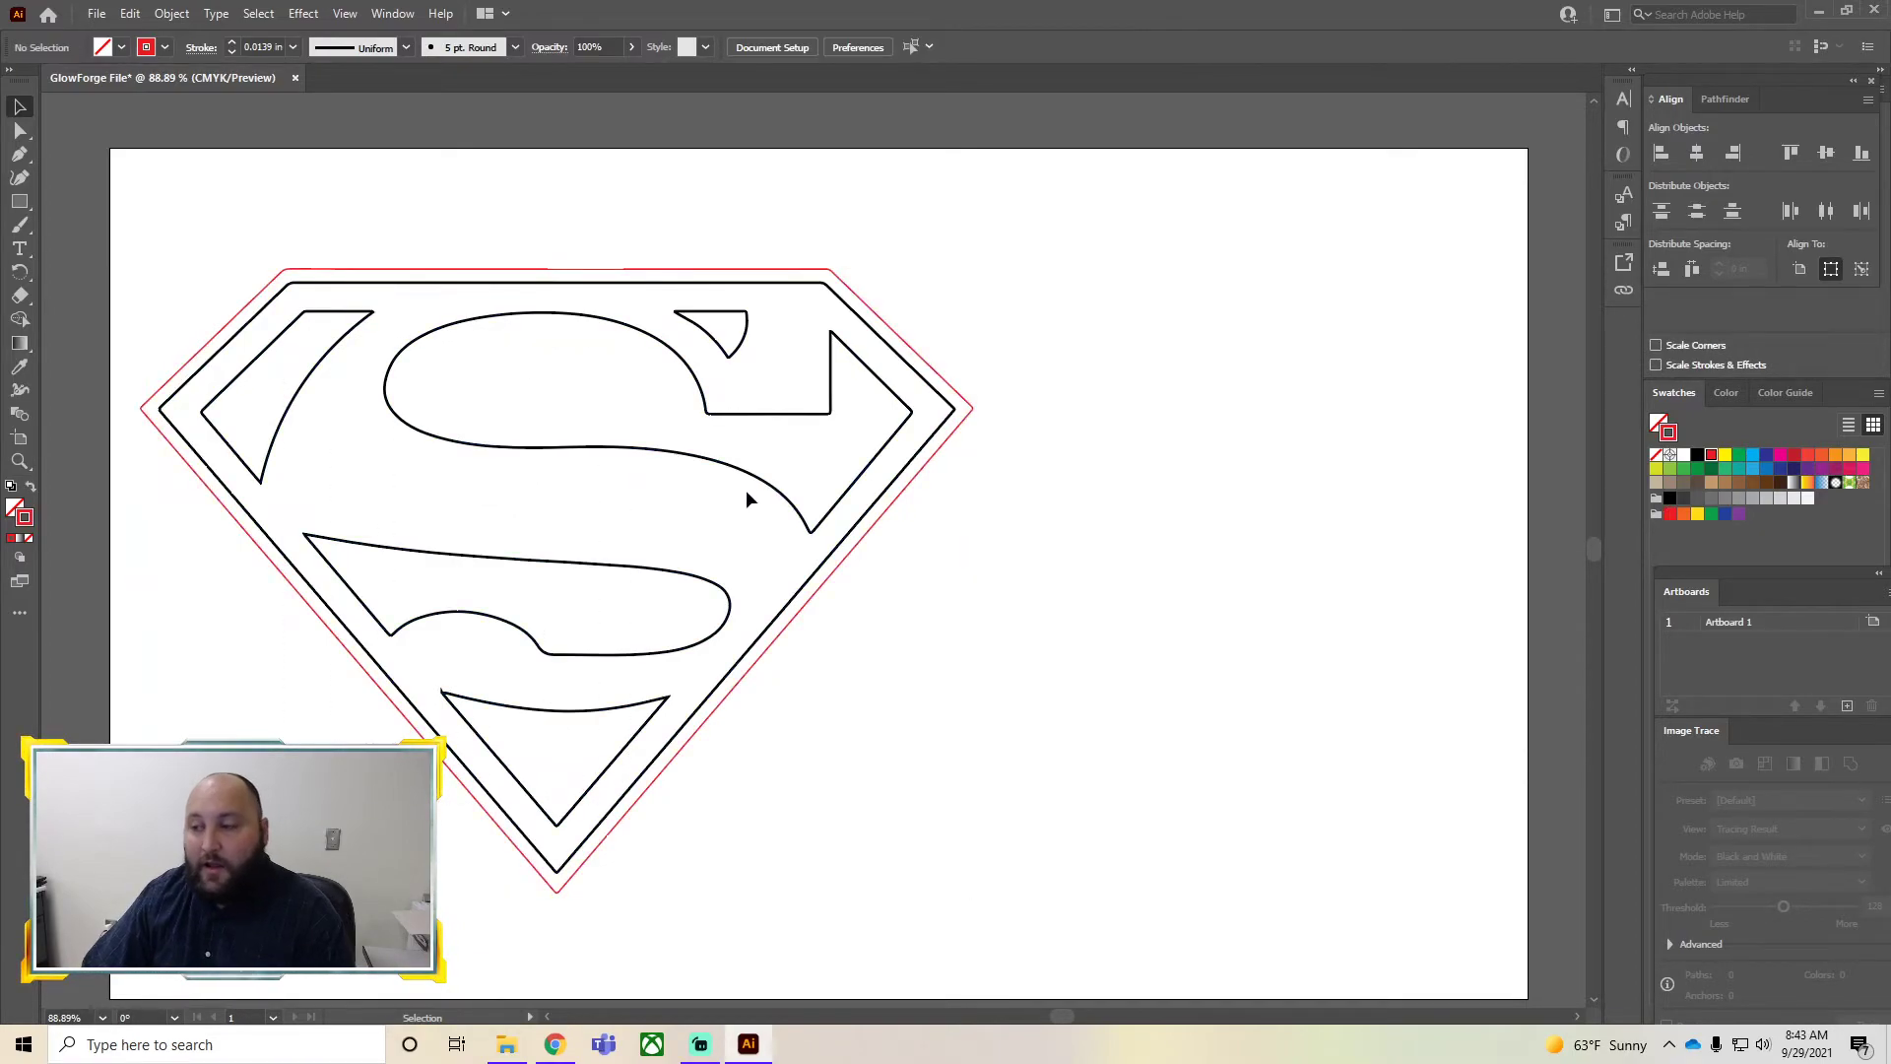
{"action": "left_click", "coordinate": [753, 412]}
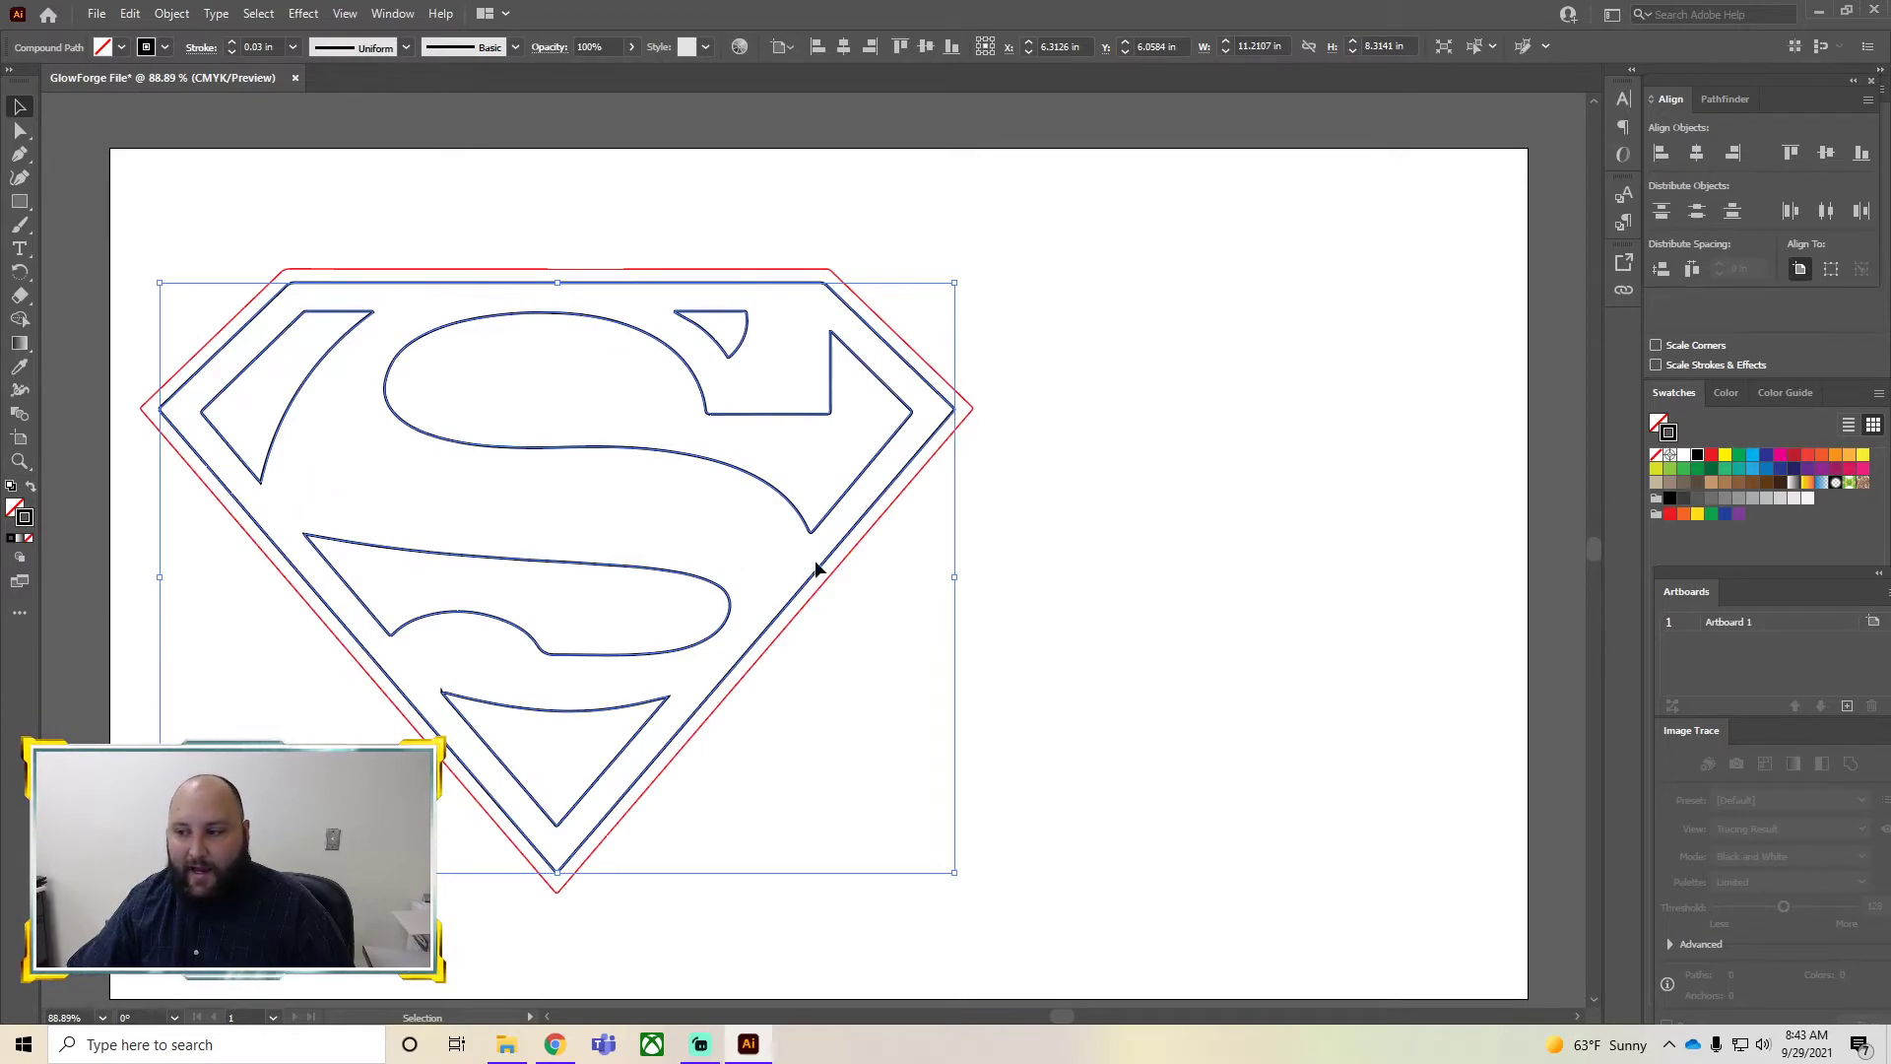
{"action": "left_click", "coordinate": [1710, 514]}
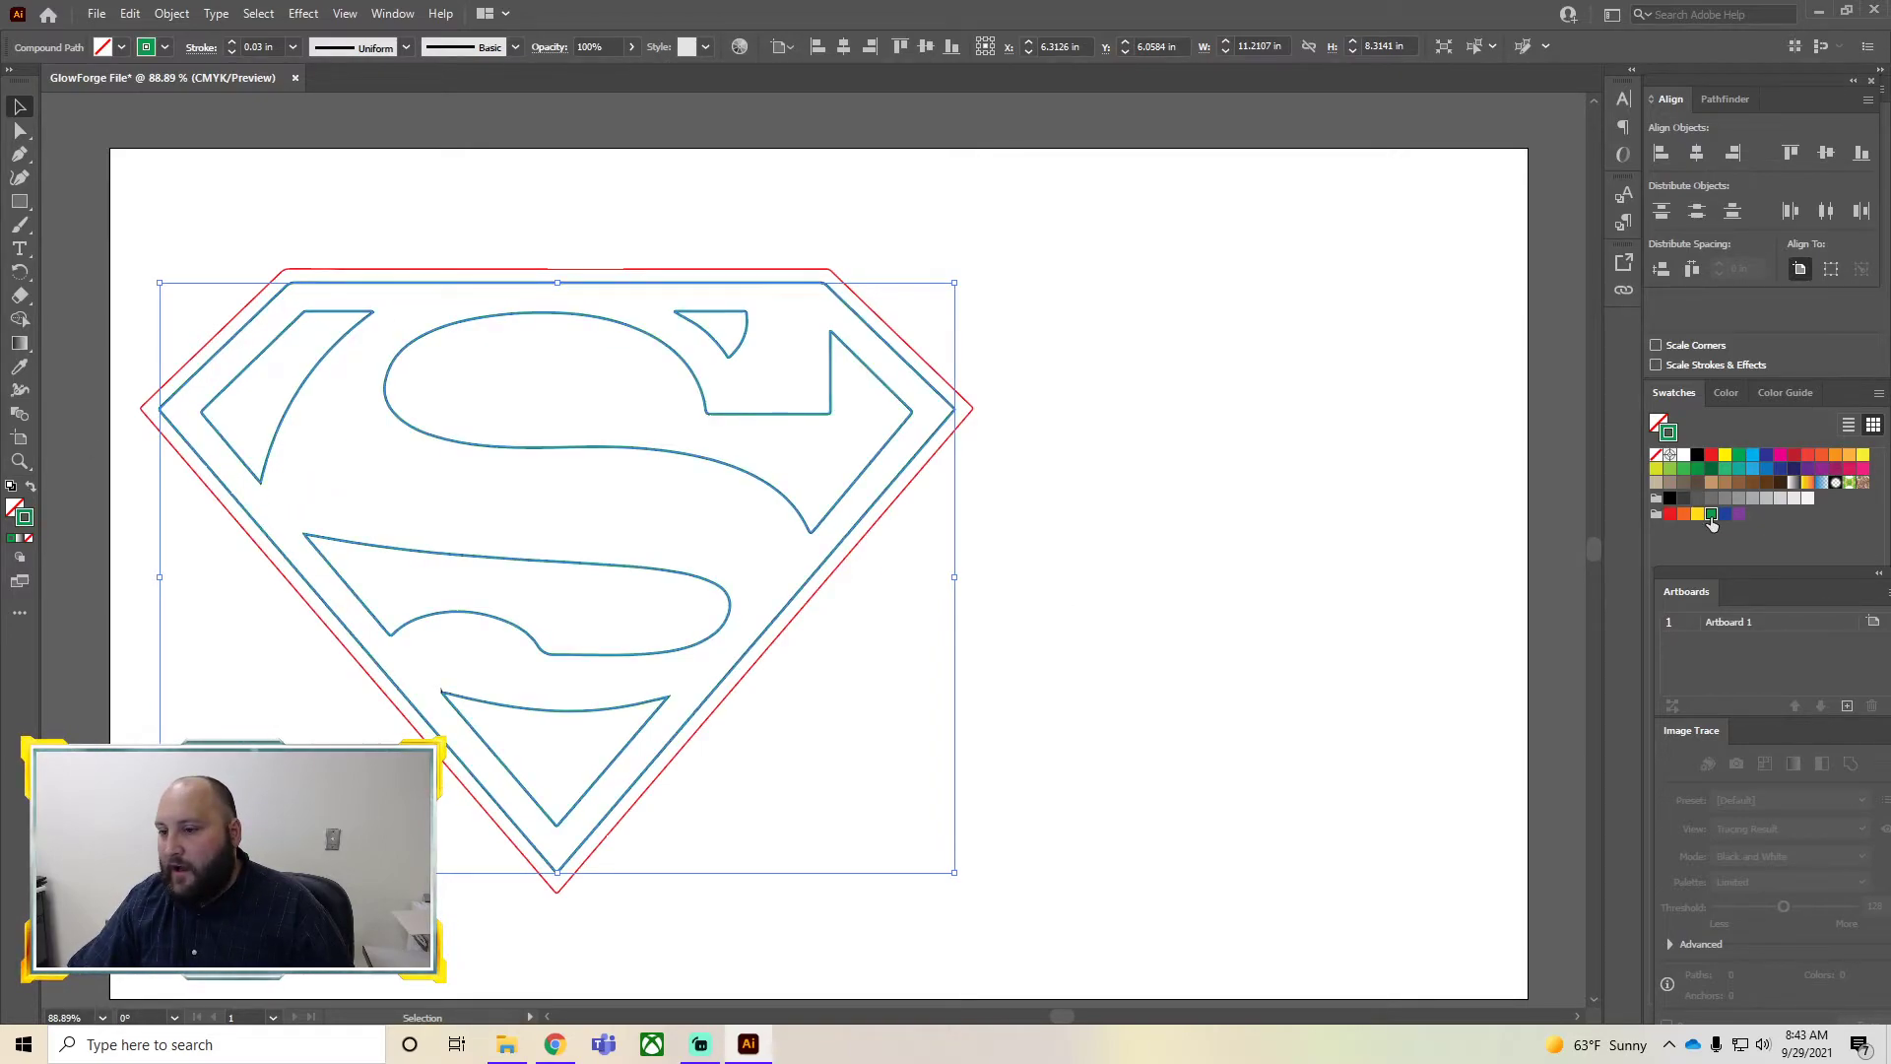
{"action": "left_click", "coordinate": [1257, 599]}
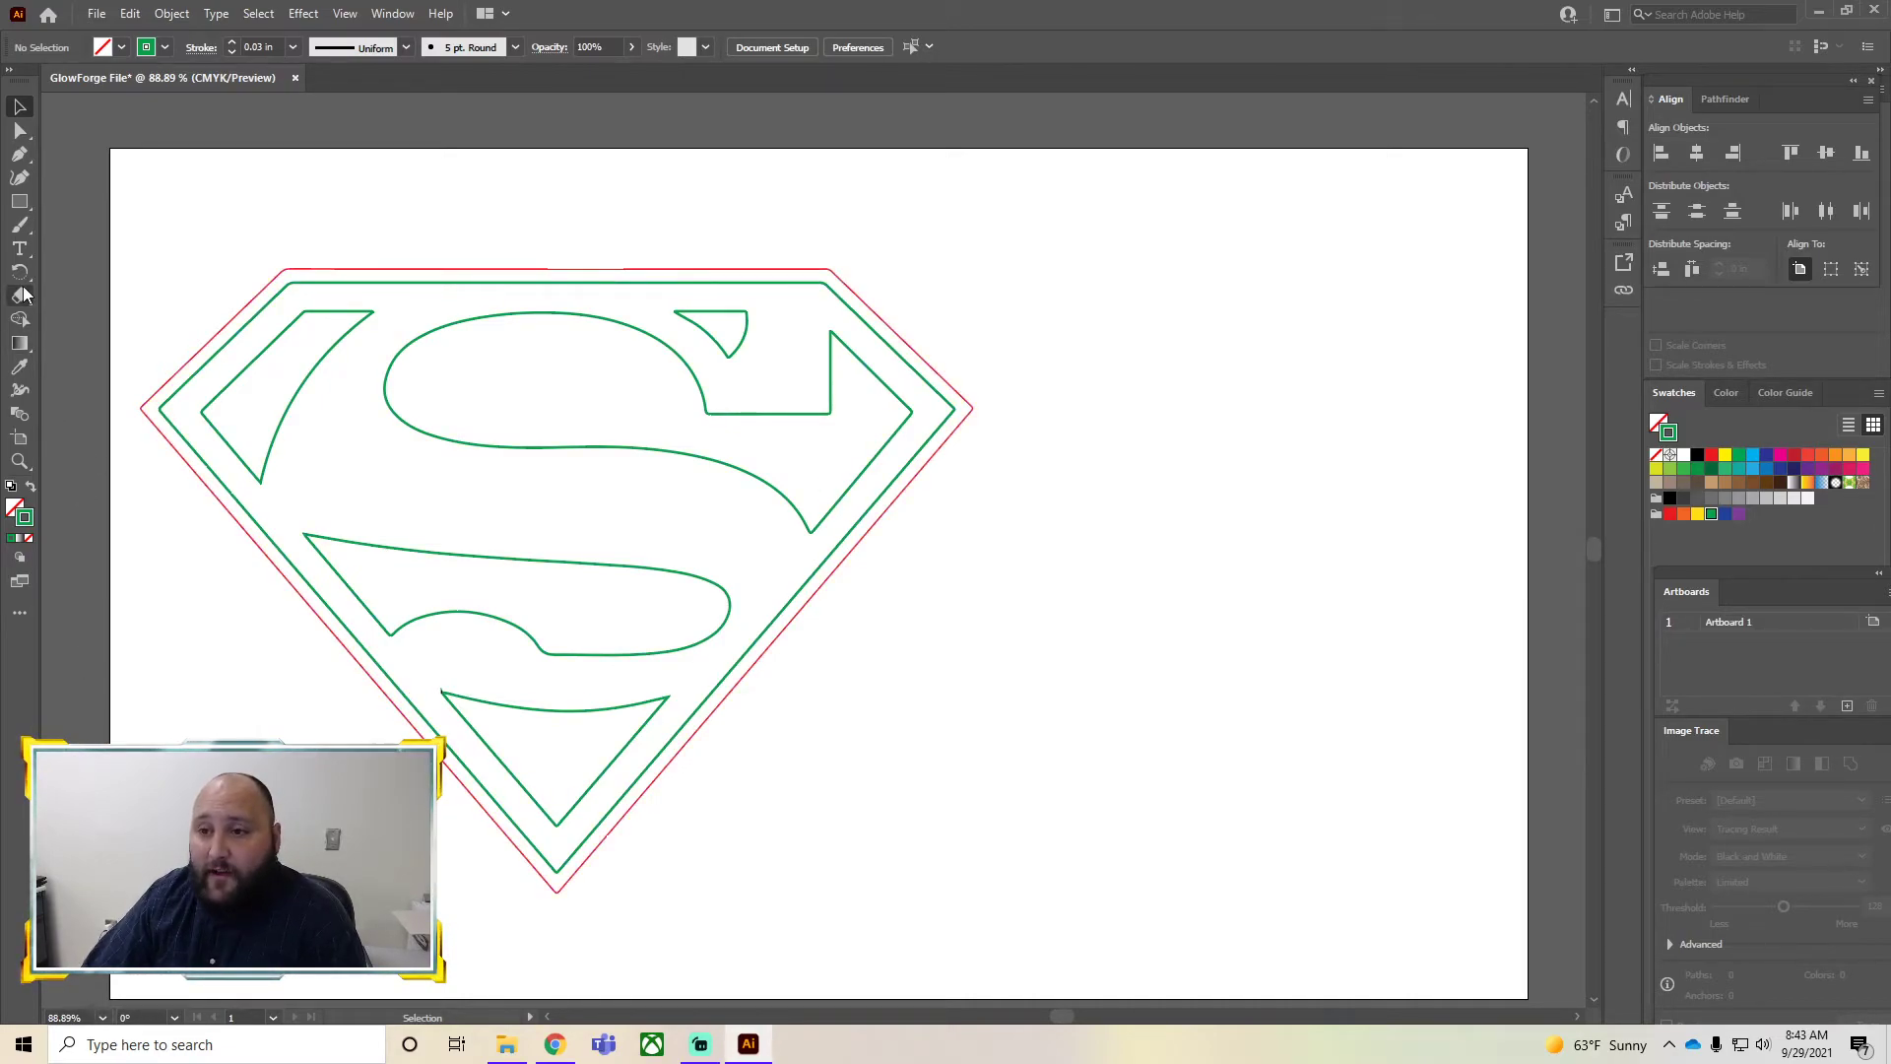
Draw an area text box to the right of the logo and type the name MITTY
{"action": "left_click", "coordinate": [20, 249]}
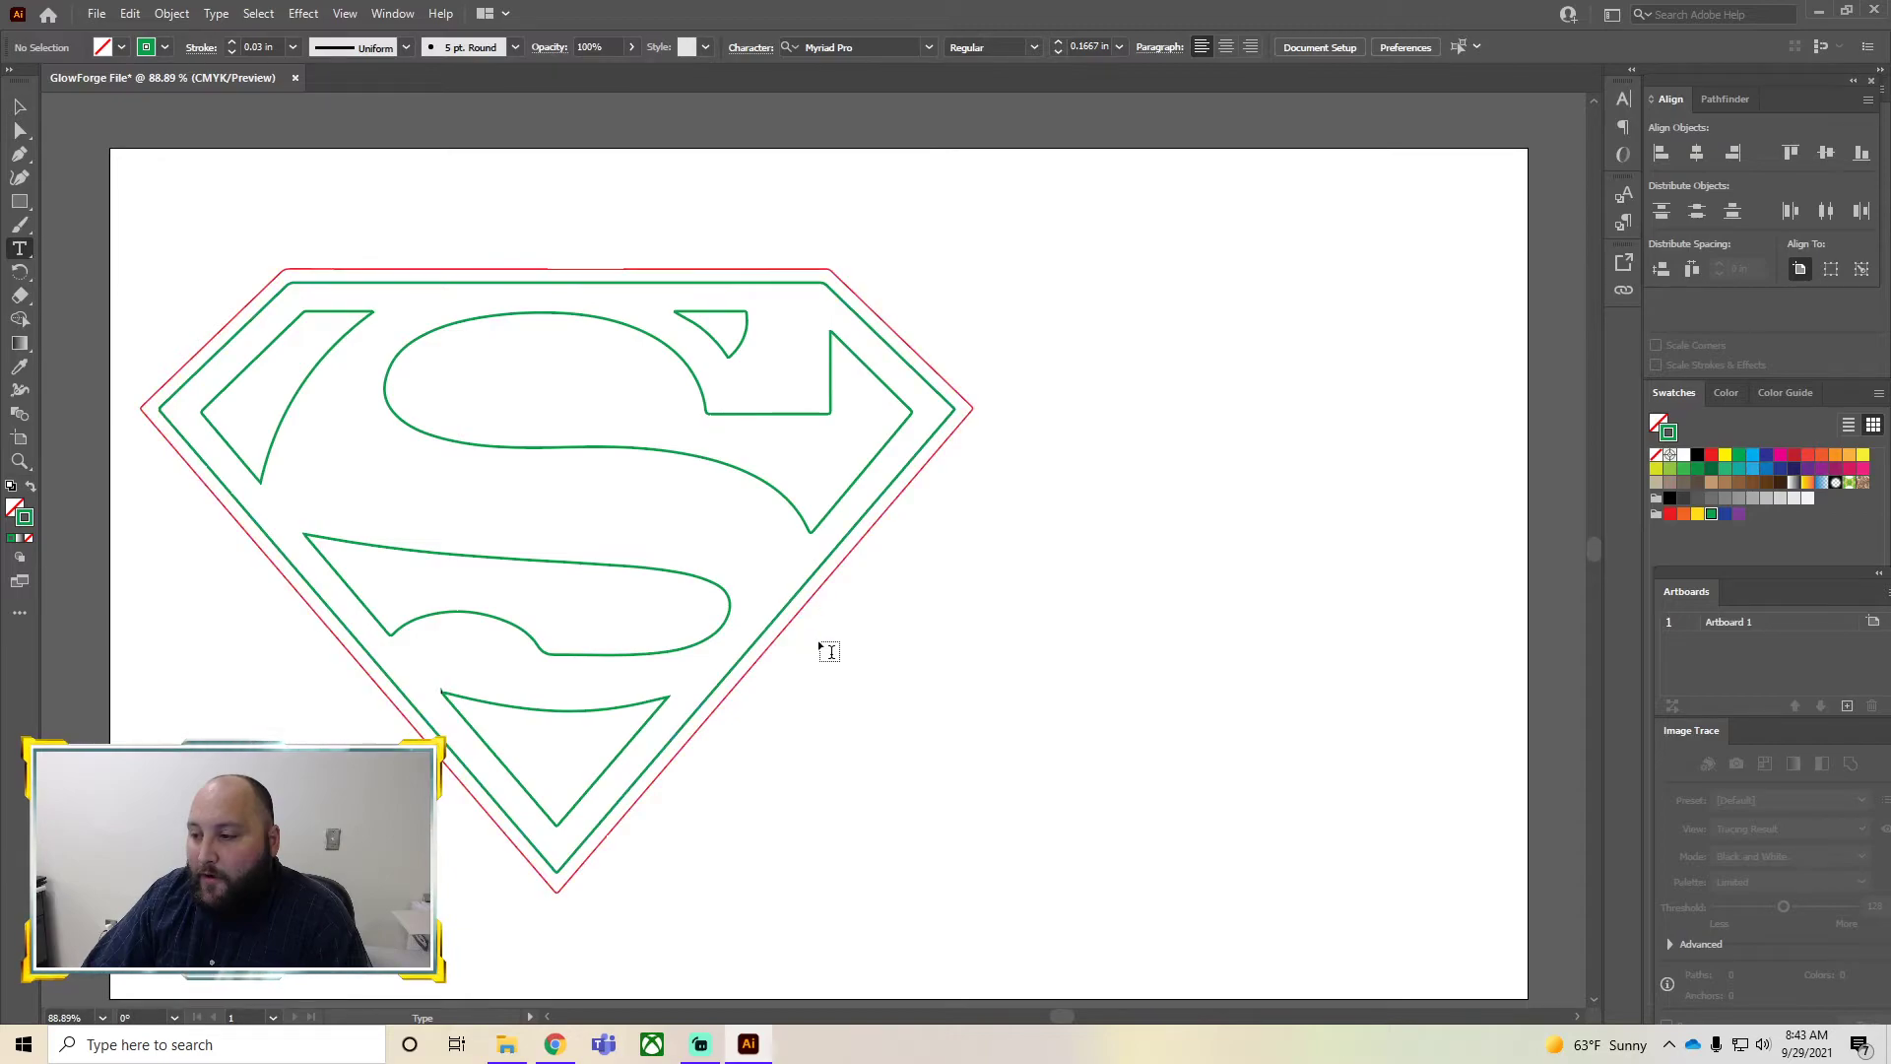
{"action": "left_click_drag", "start_coordinate": [830, 628], "coordinate": [1485, 951]}
{"action": "type", "text": "M"}
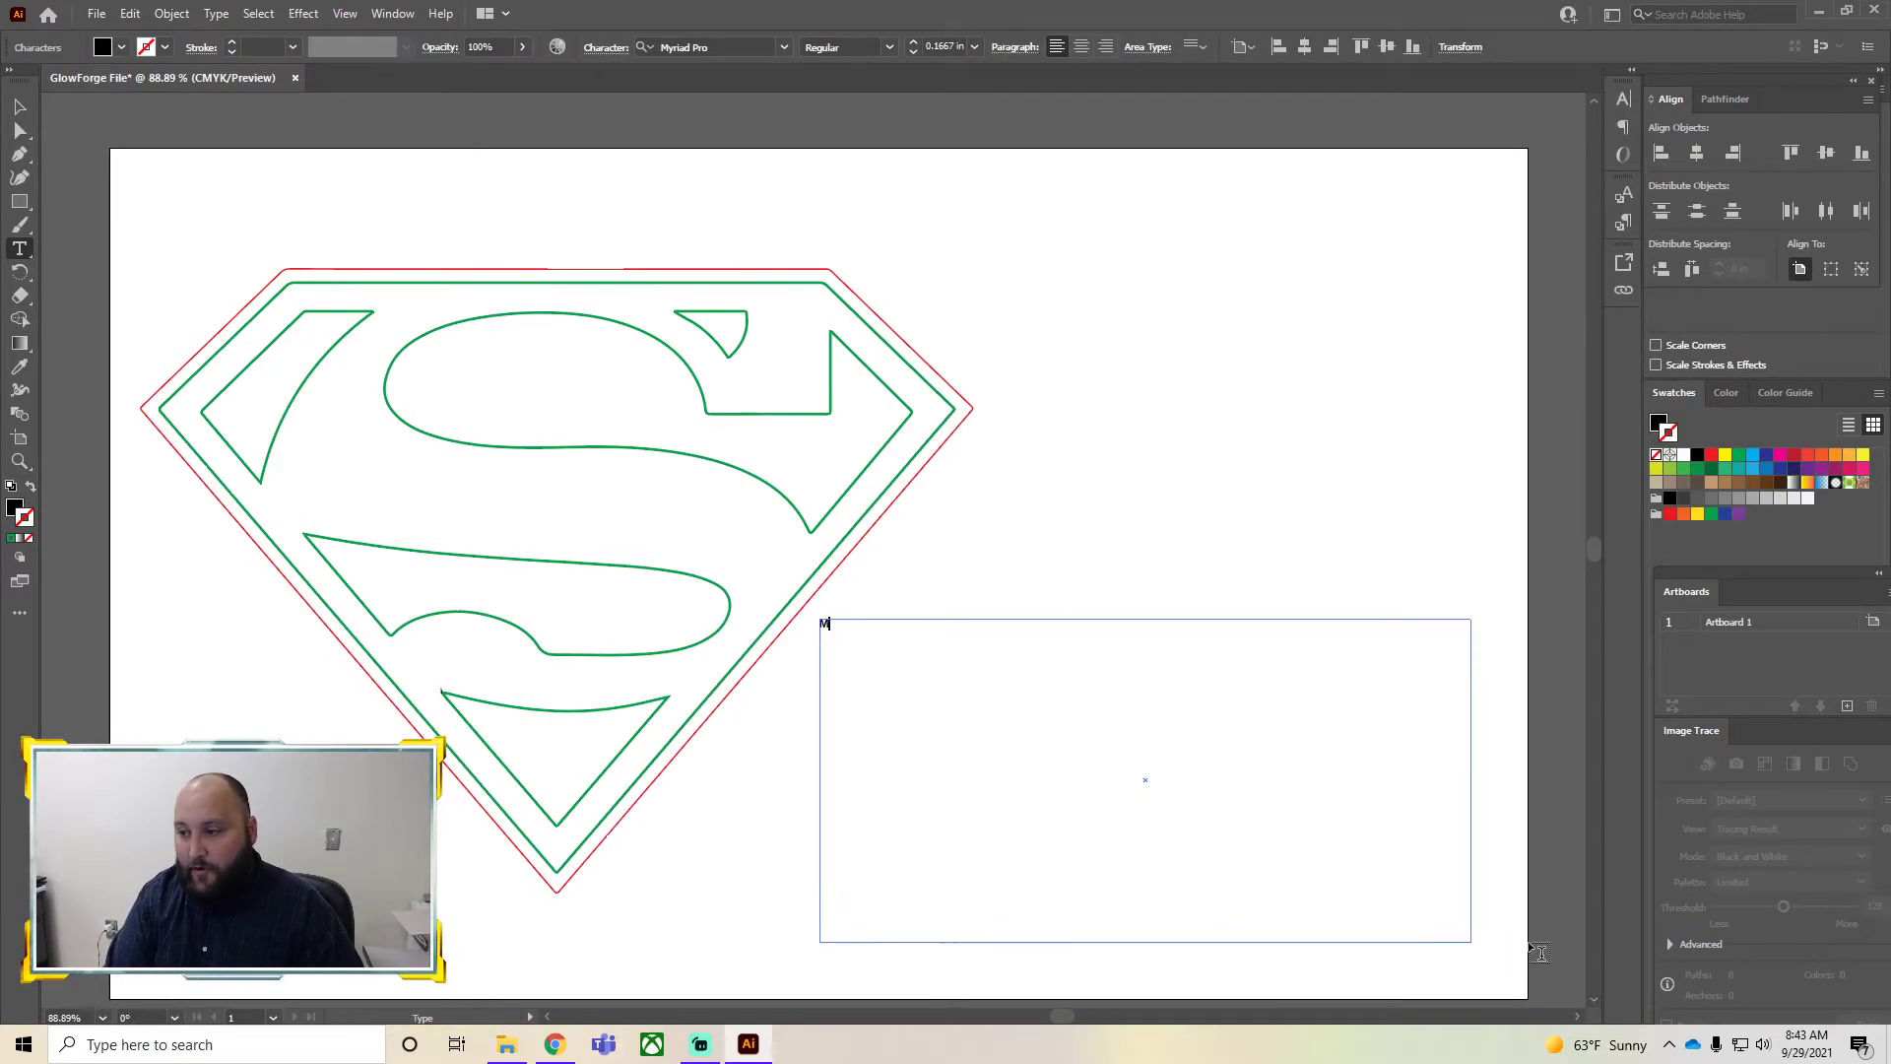
{"action": "type", "text": "ITTY"}
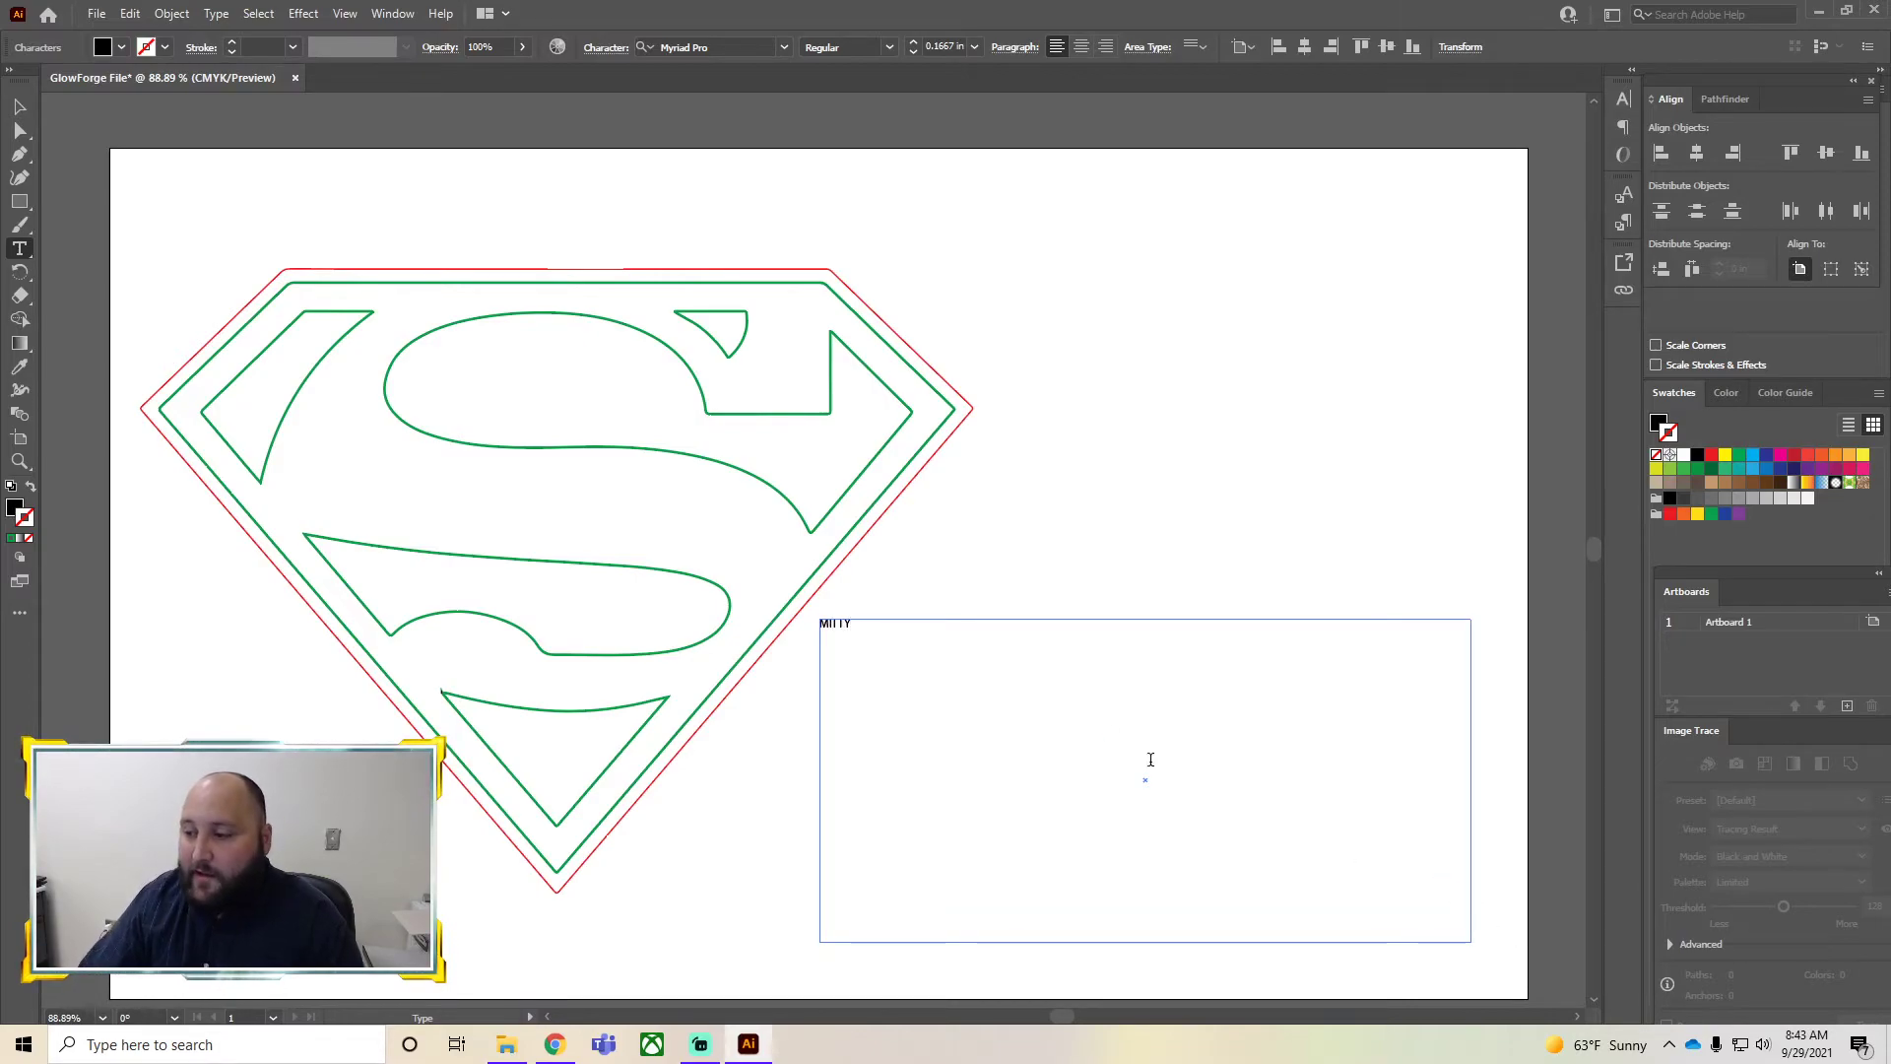
Select all the text and increase its font size to 3 in
{"action": "key", "text": "ctrl+a"}
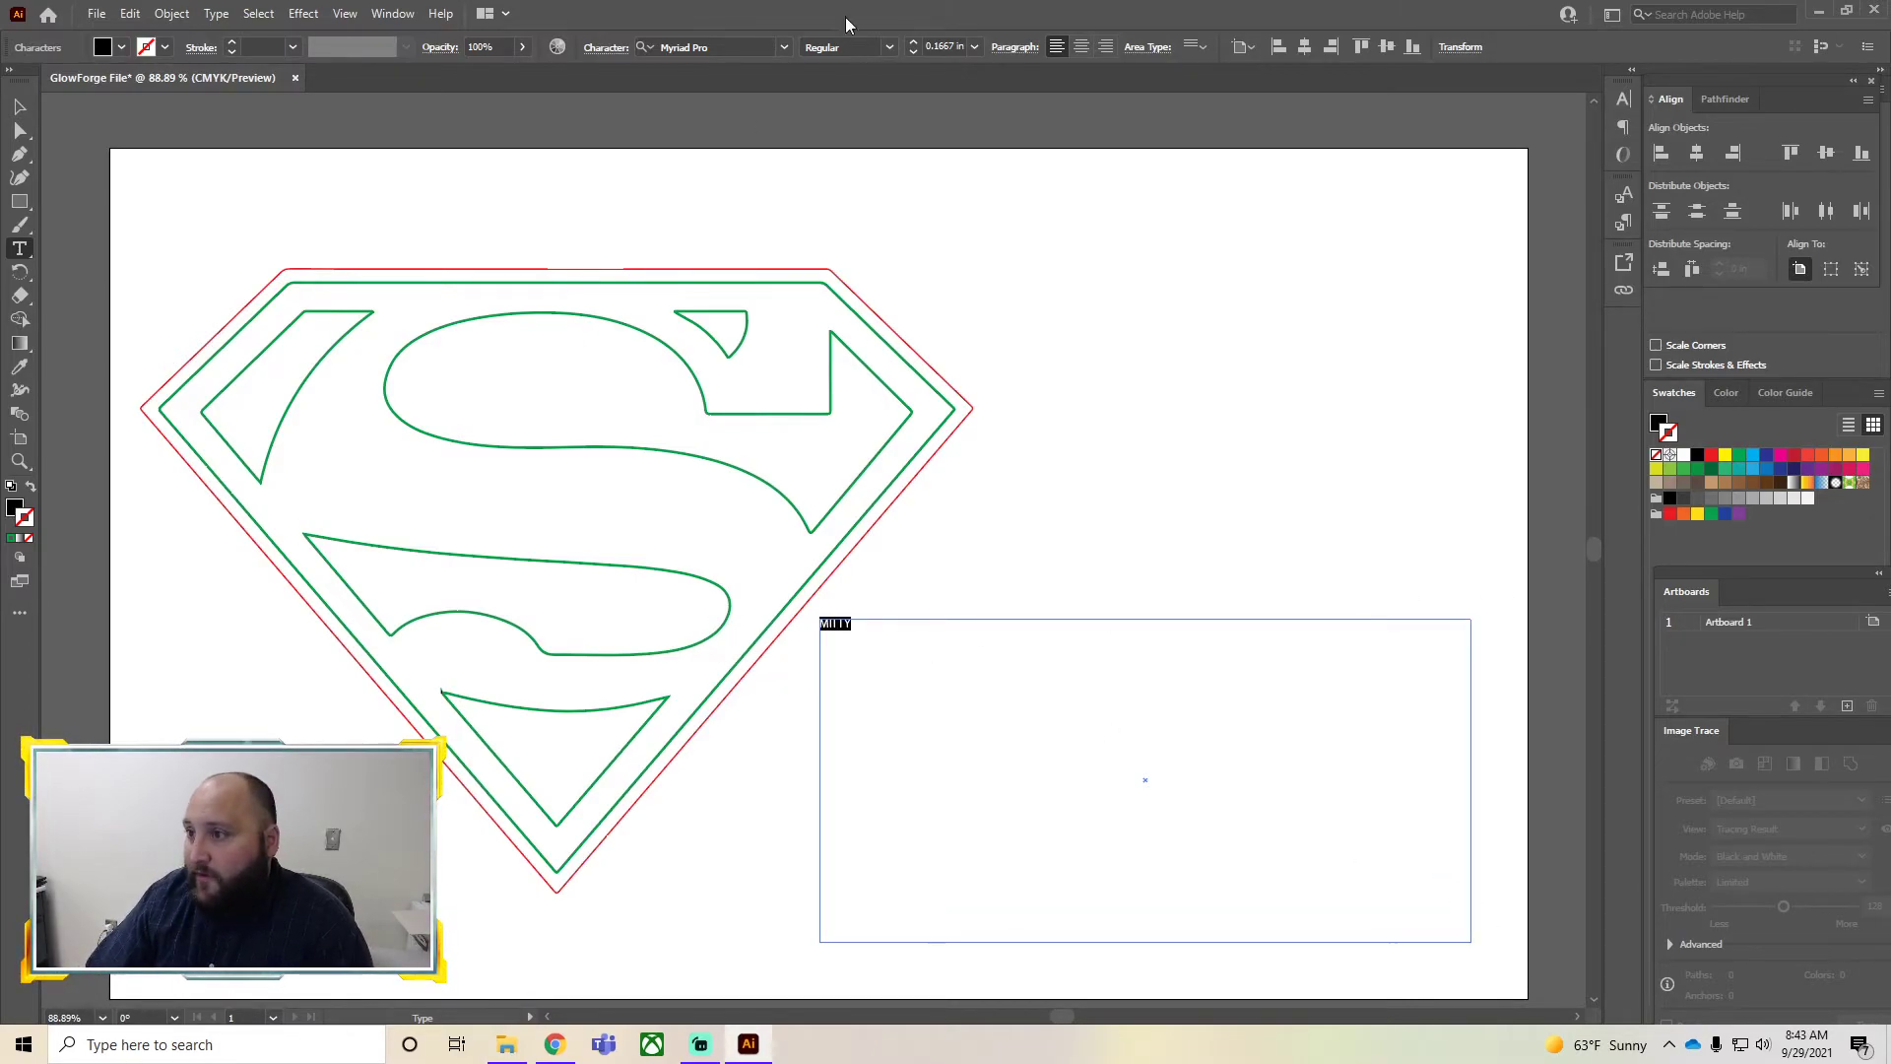
{"action": "left_click", "coordinate": [914, 44]}
{"action": "left_click", "coordinate": [914, 45]}
{"action": "left_click", "coordinate": [913, 44]}
{"action": "left_click", "coordinate": [914, 44]}
{"action": "left_click", "coordinate": [914, 47]}
{"action": "left_click", "coordinate": [914, 47]}
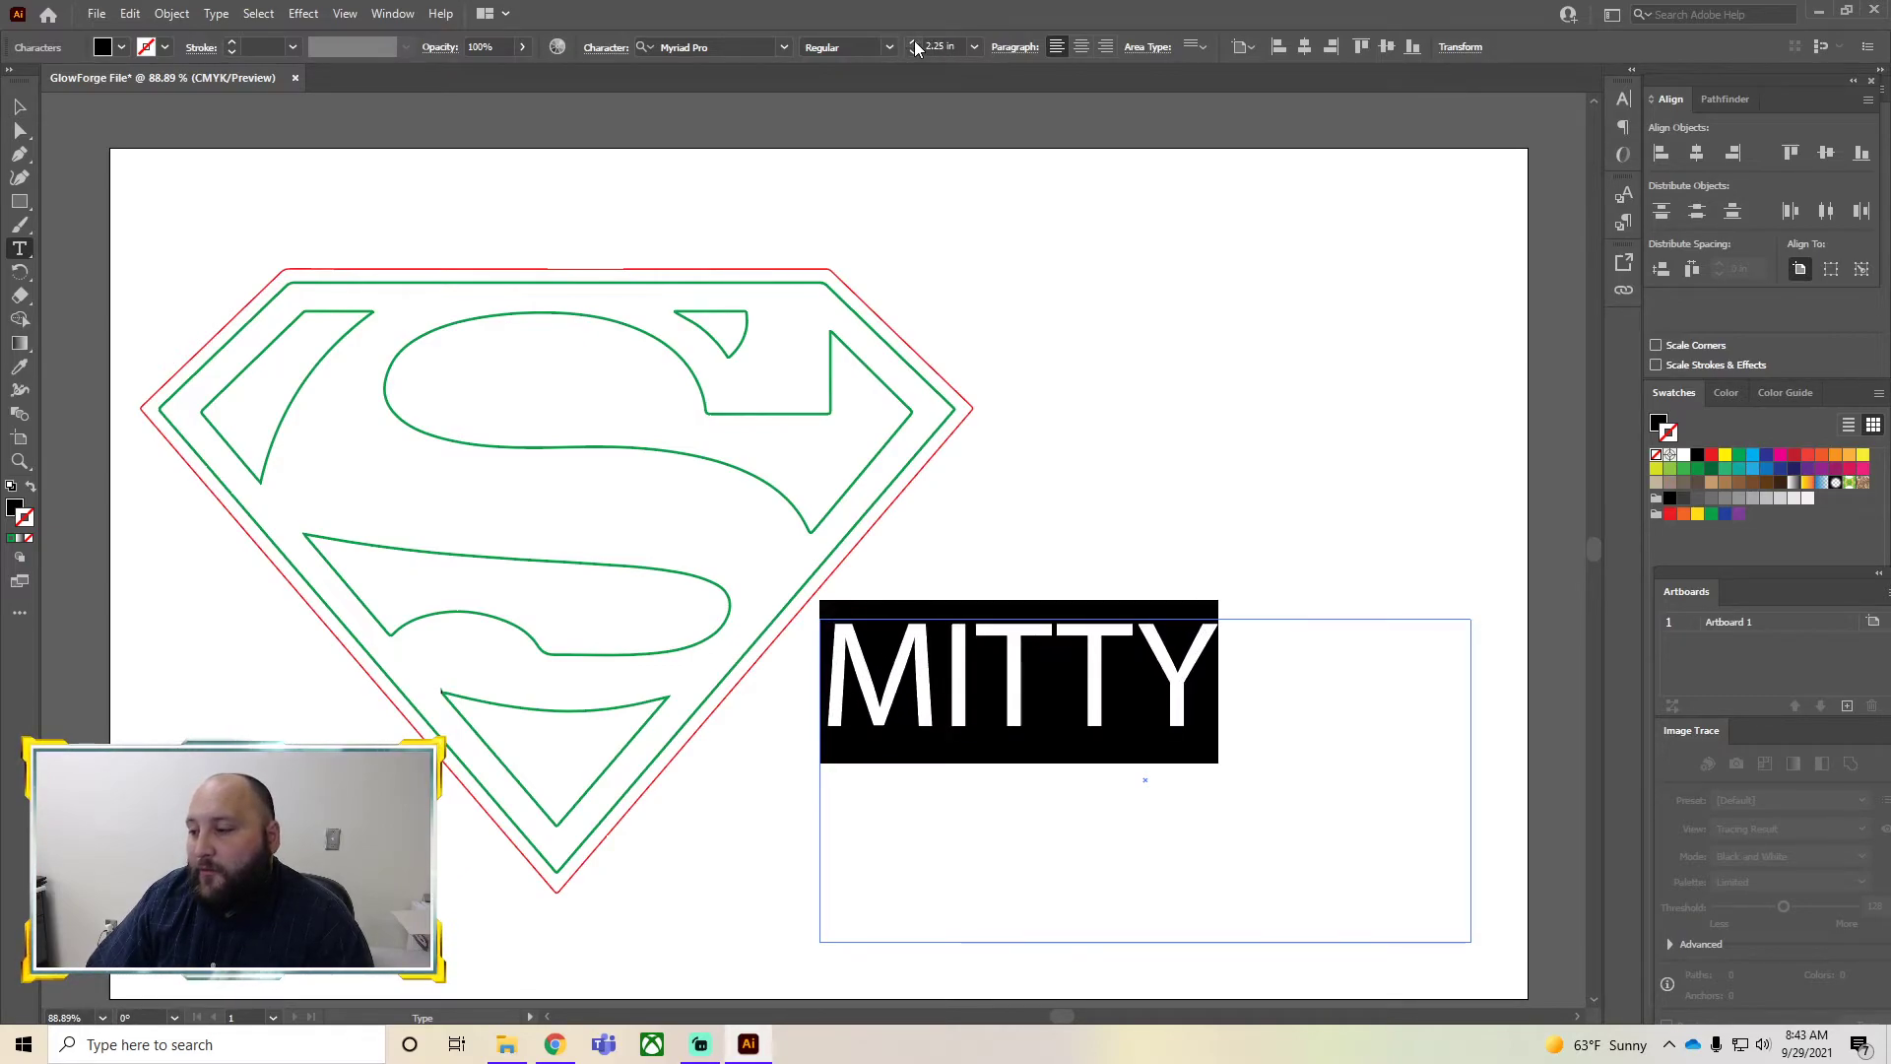
{"action": "left_click", "coordinate": [913, 46]}
{"action": "left_click", "coordinate": [914, 46]}
{"action": "left_click", "coordinate": [914, 46]}
{"action": "left_click", "coordinate": [913, 47]}
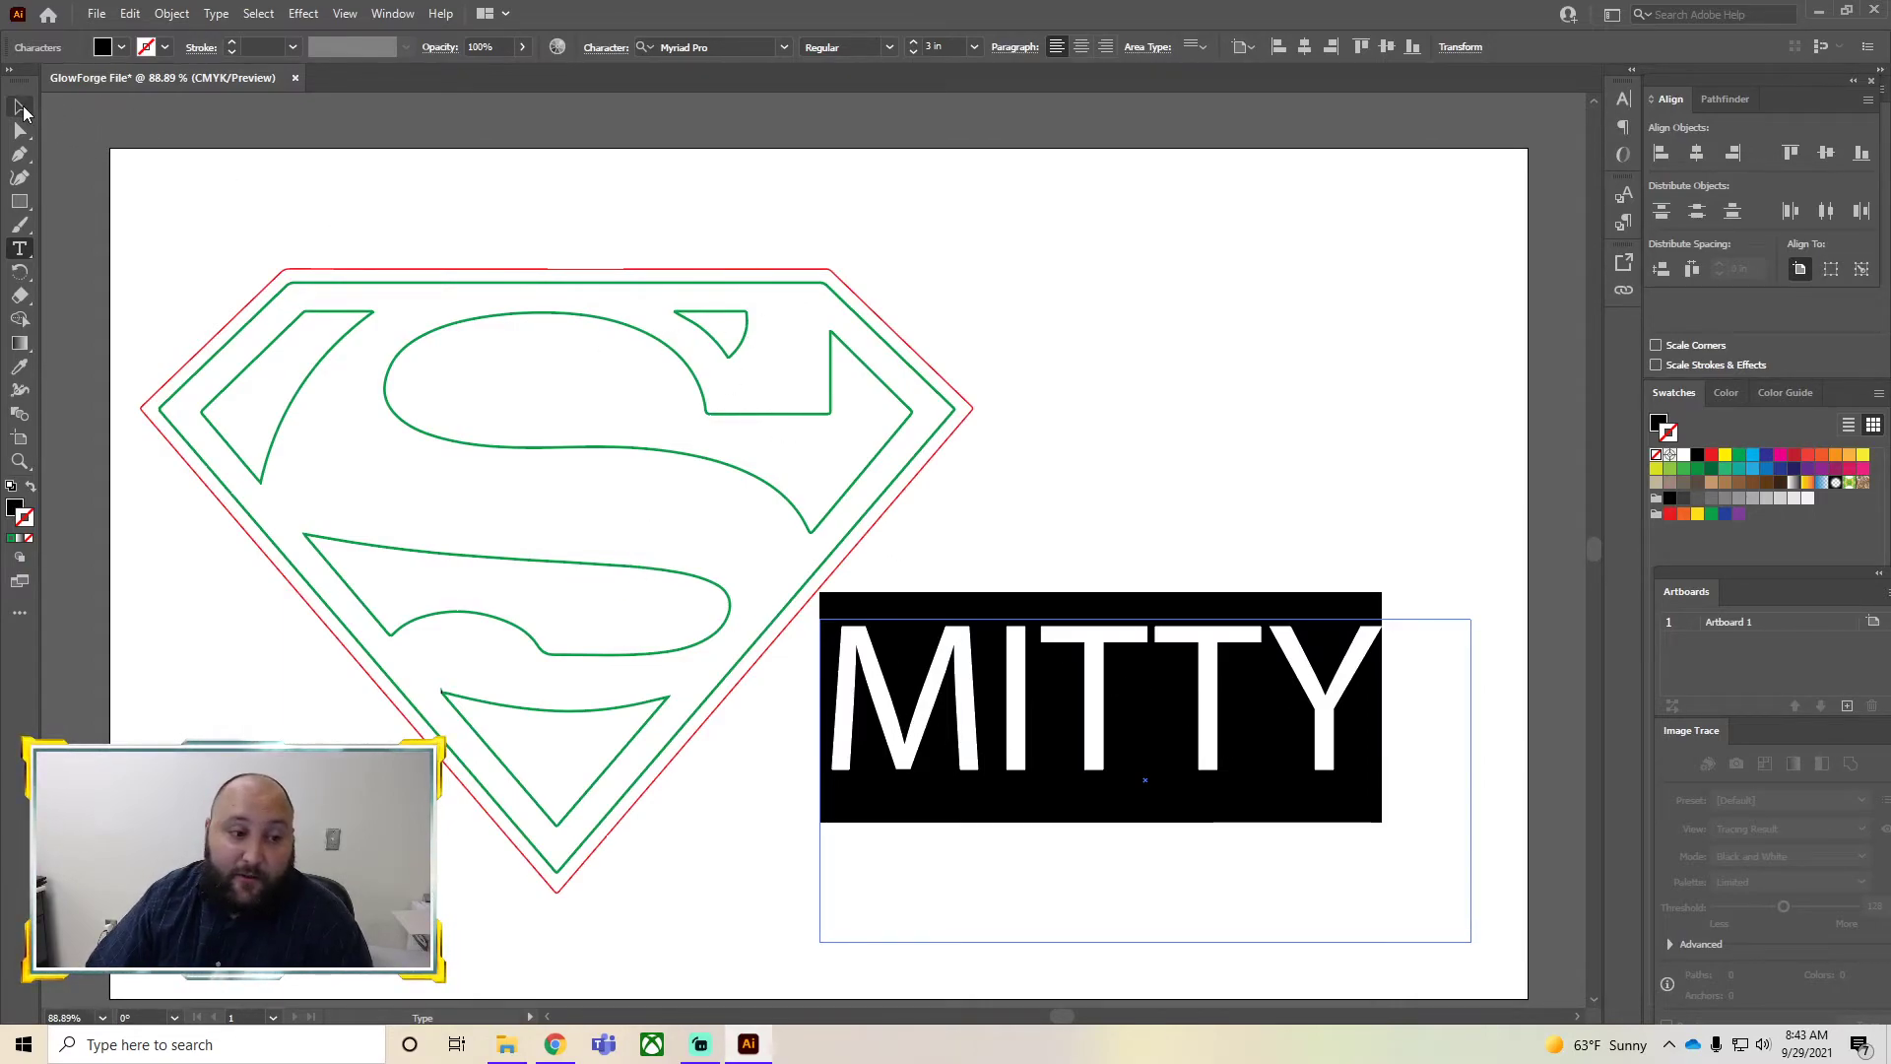
{"action": "left_click", "coordinate": [22, 108]}
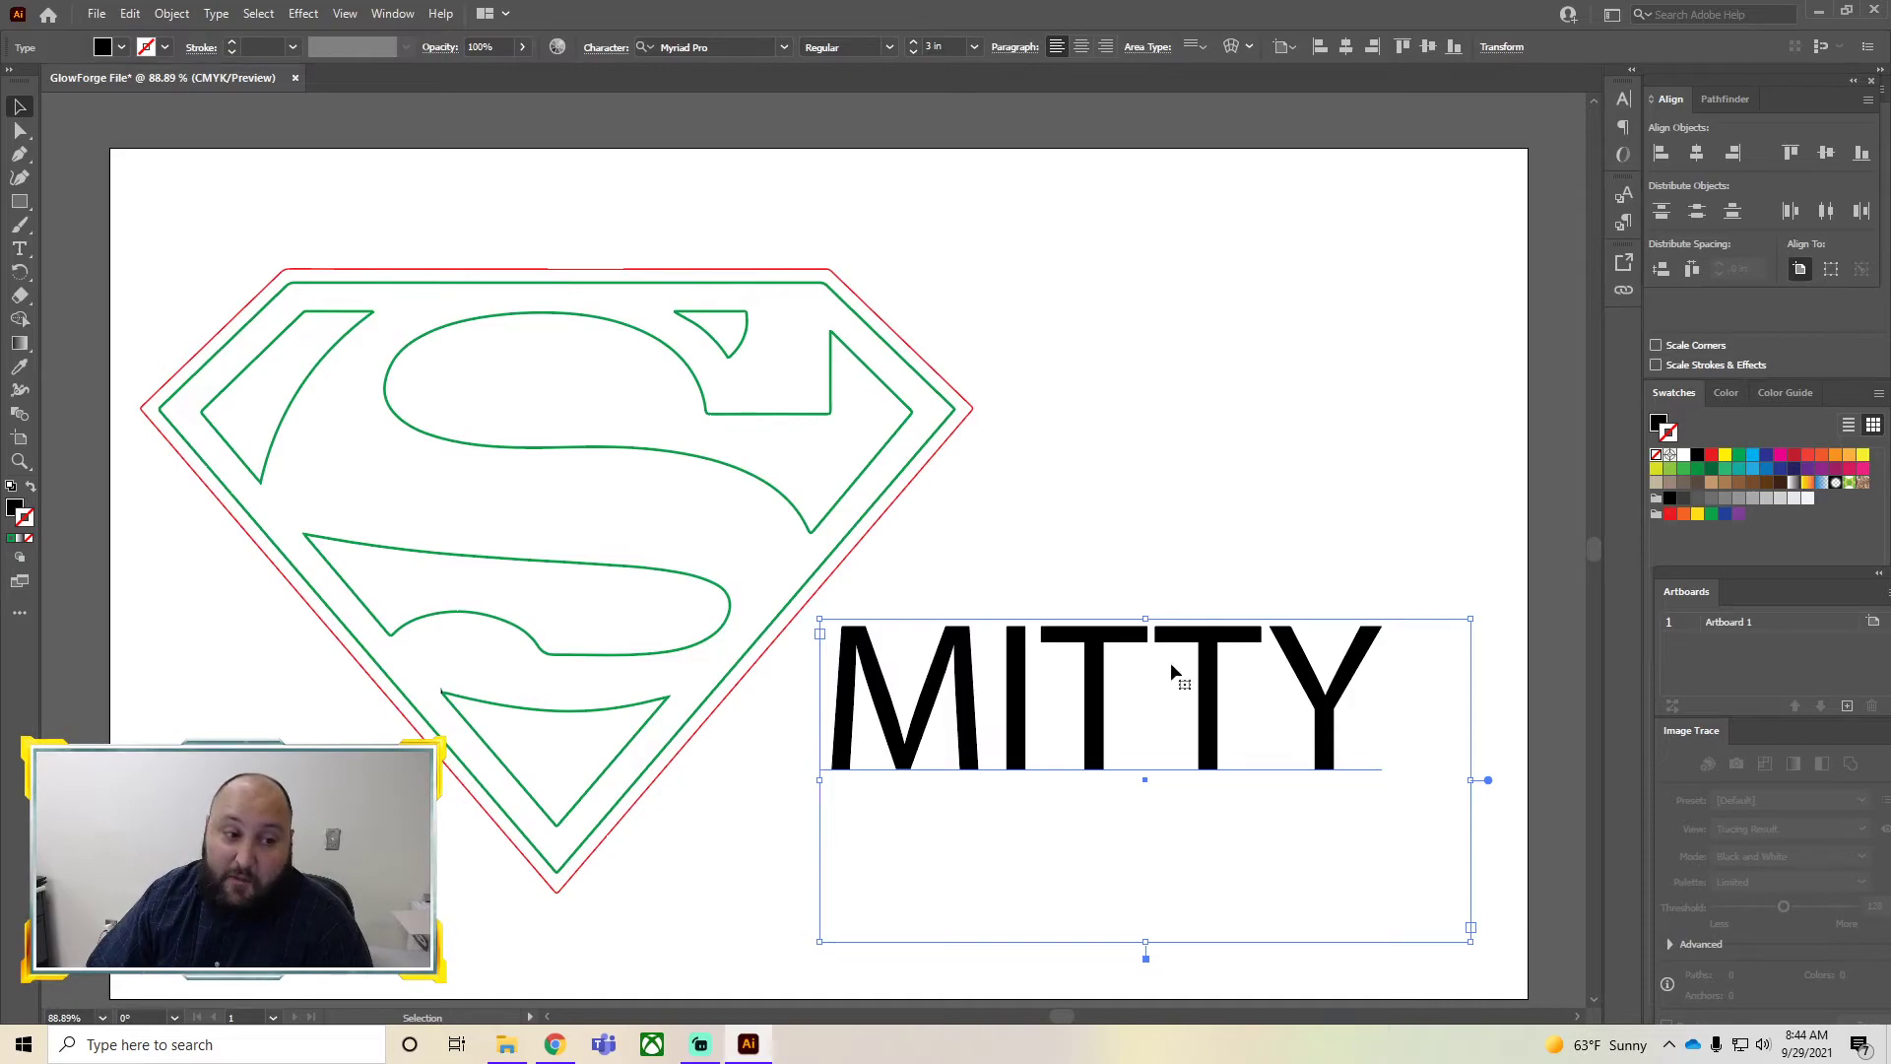
Move the name text up slightly next to the logo
{"action": "left_click", "coordinate": [1296, 576]}
{"action": "left_click_drag", "start_coordinate": [950, 726], "coordinate": [973, 693]}
{"action": "left_click", "coordinate": [981, 803]}
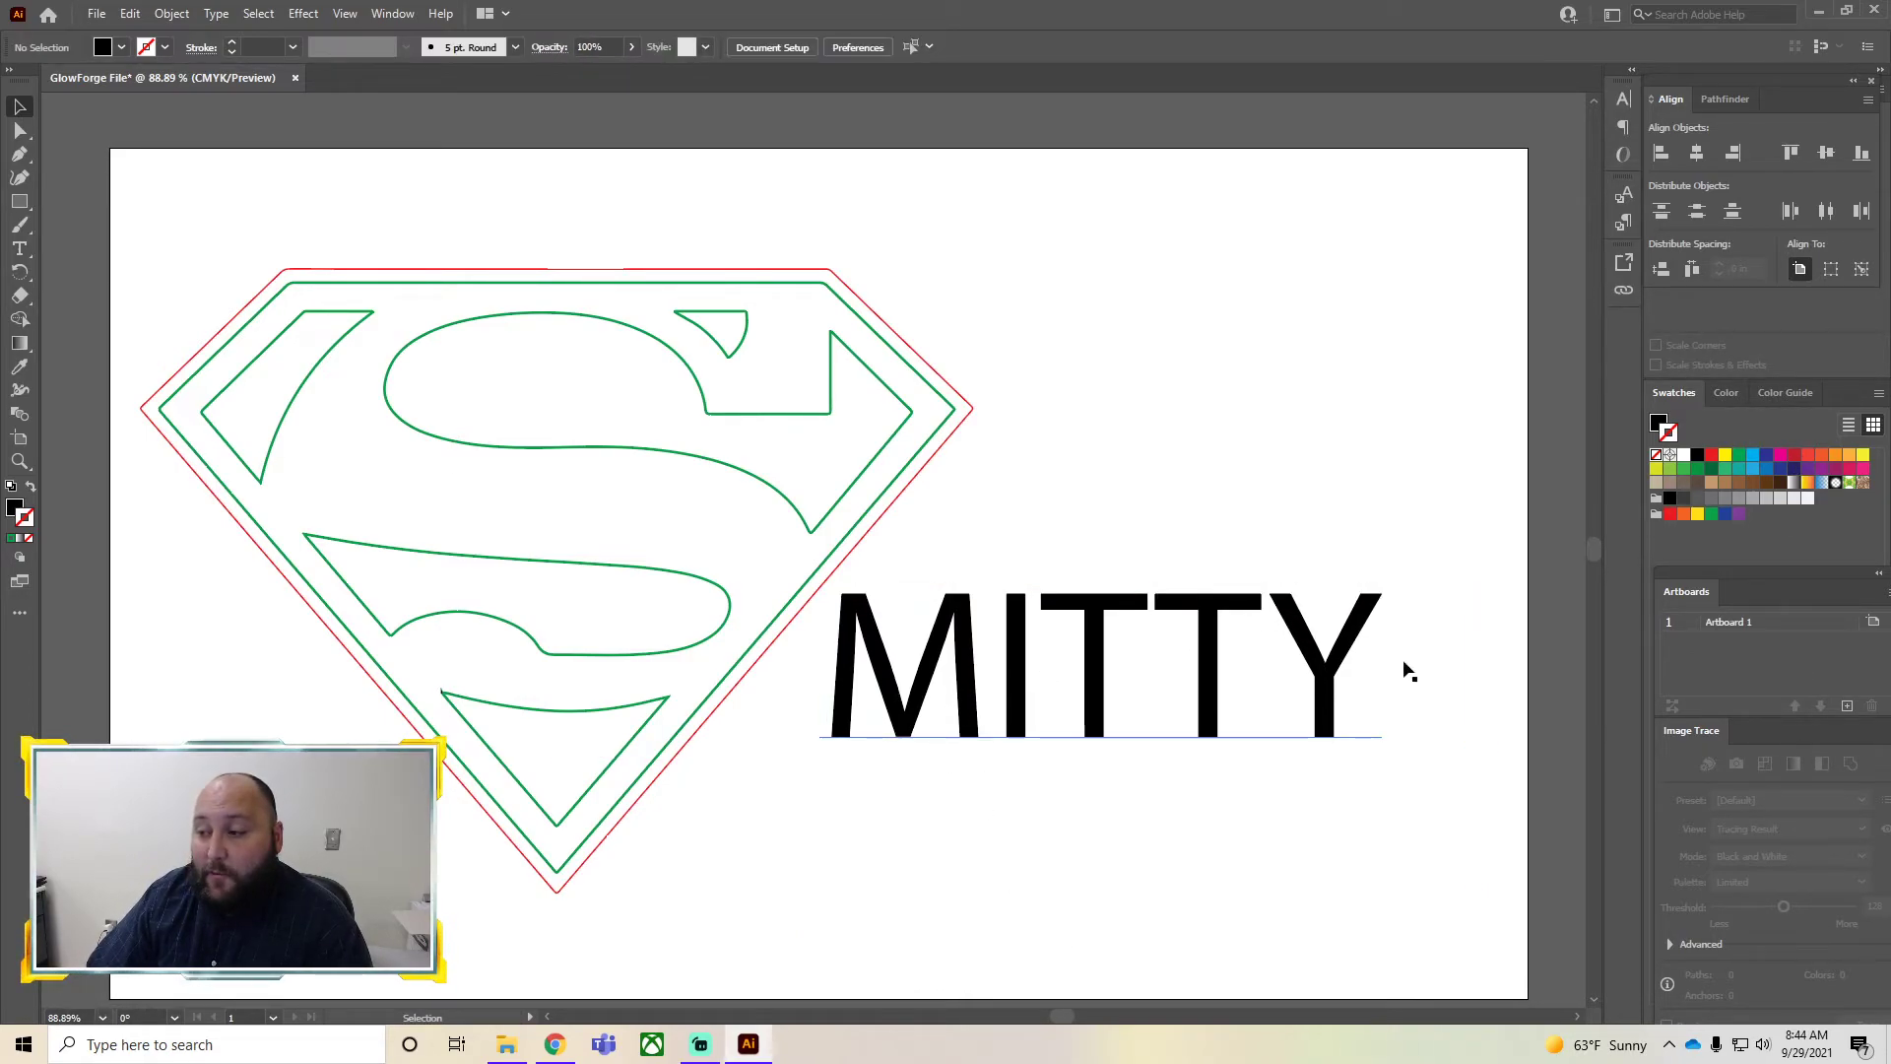
Change the name's font to Baskerville Old Face and widen its text box so the whole word fits
{"action": "left_click", "coordinate": [981, 685]}
{"action": "left_click", "coordinate": [784, 47]}
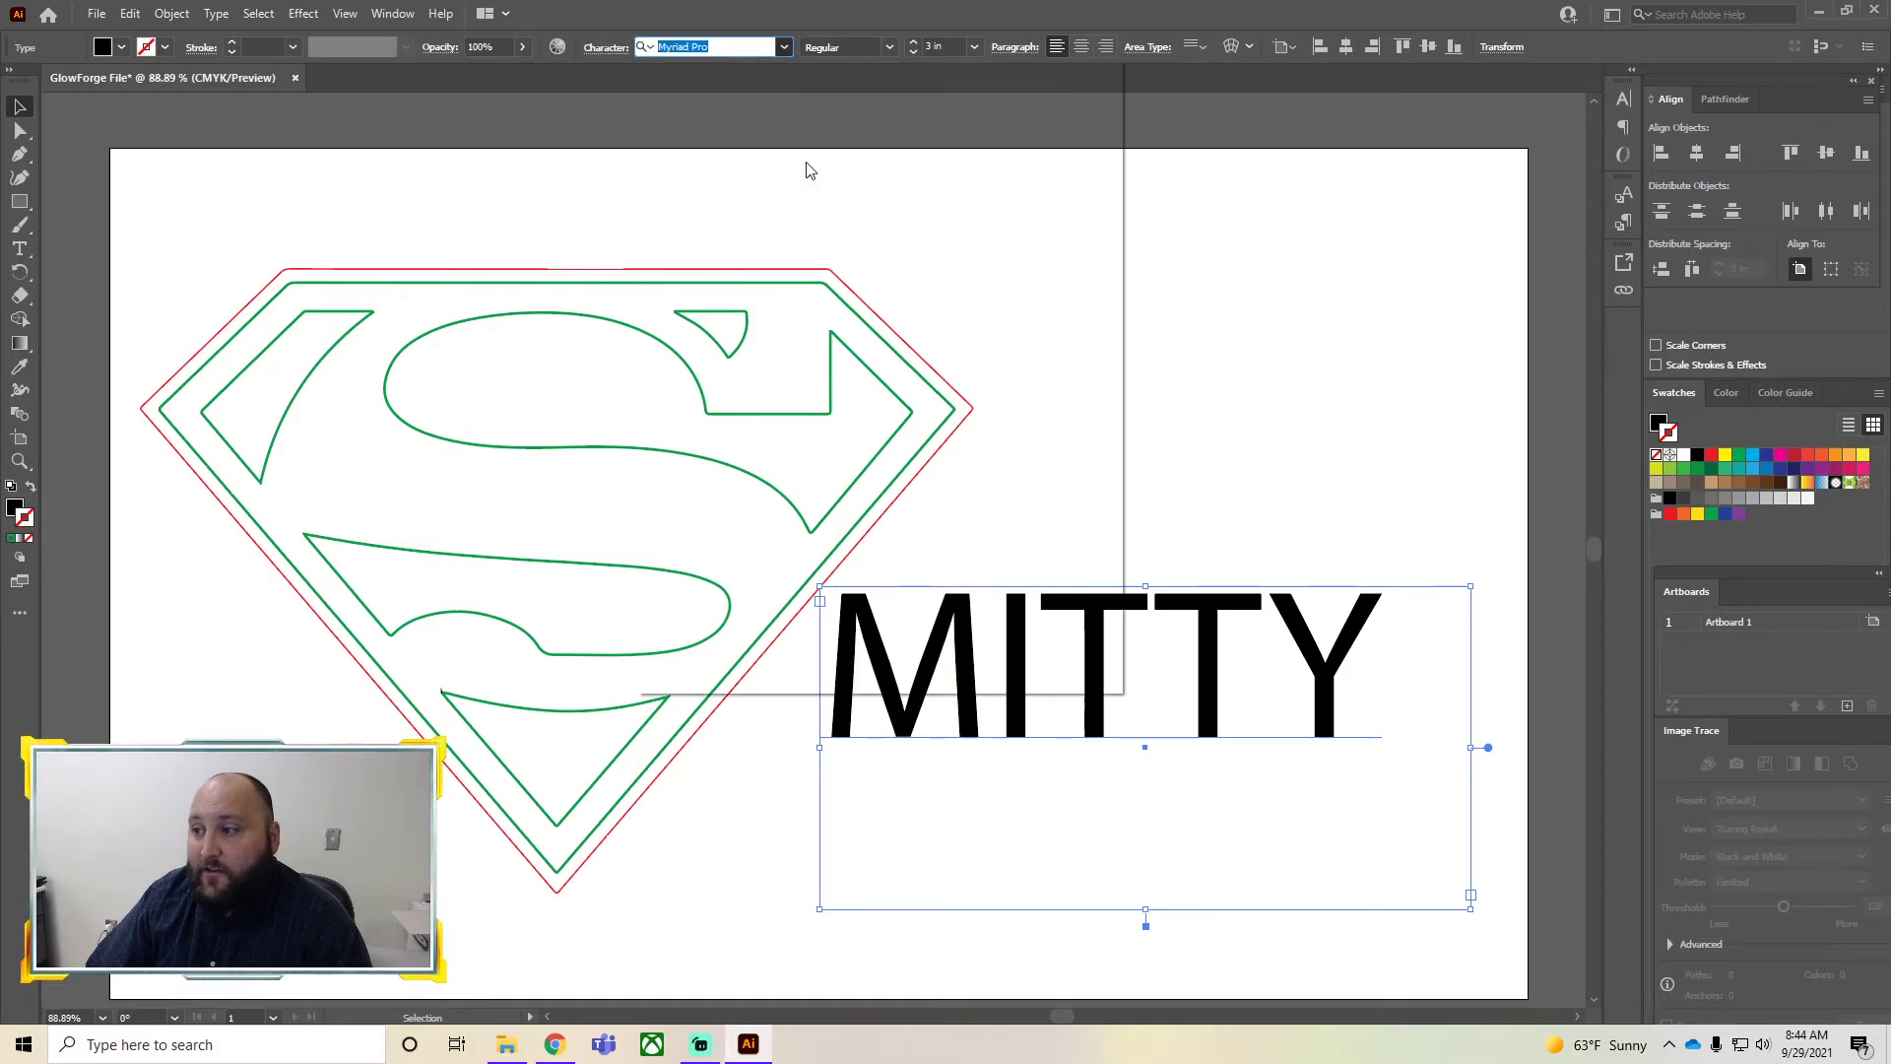
{"action": "scroll", "coordinate": [749, 394], "scroll_direction": "down", "scroll_amount": 5}
{"action": "scroll", "coordinate": [752, 313], "scroll_direction": "down", "scroll_amount": 1}
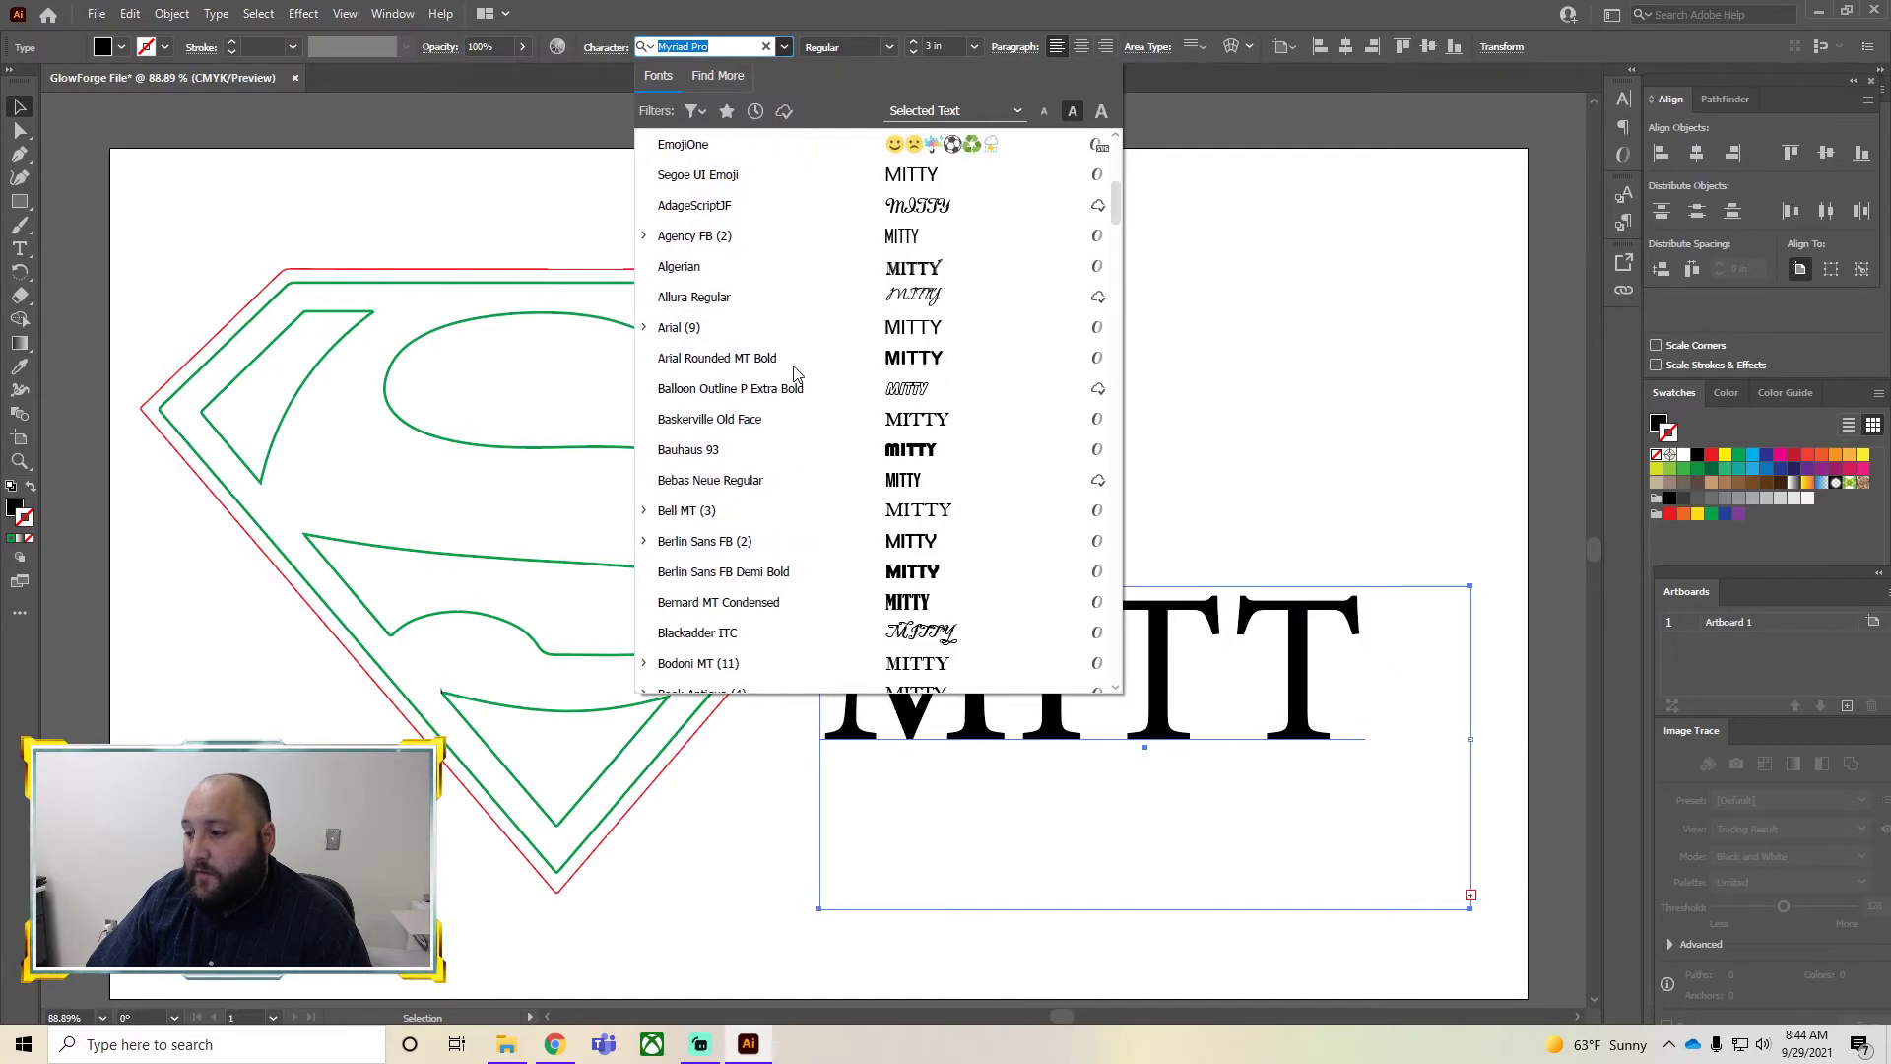
{"action": "scroll", "coordinate": [793, 364], "scroll_direction": "up", "scroll_amount": 1}
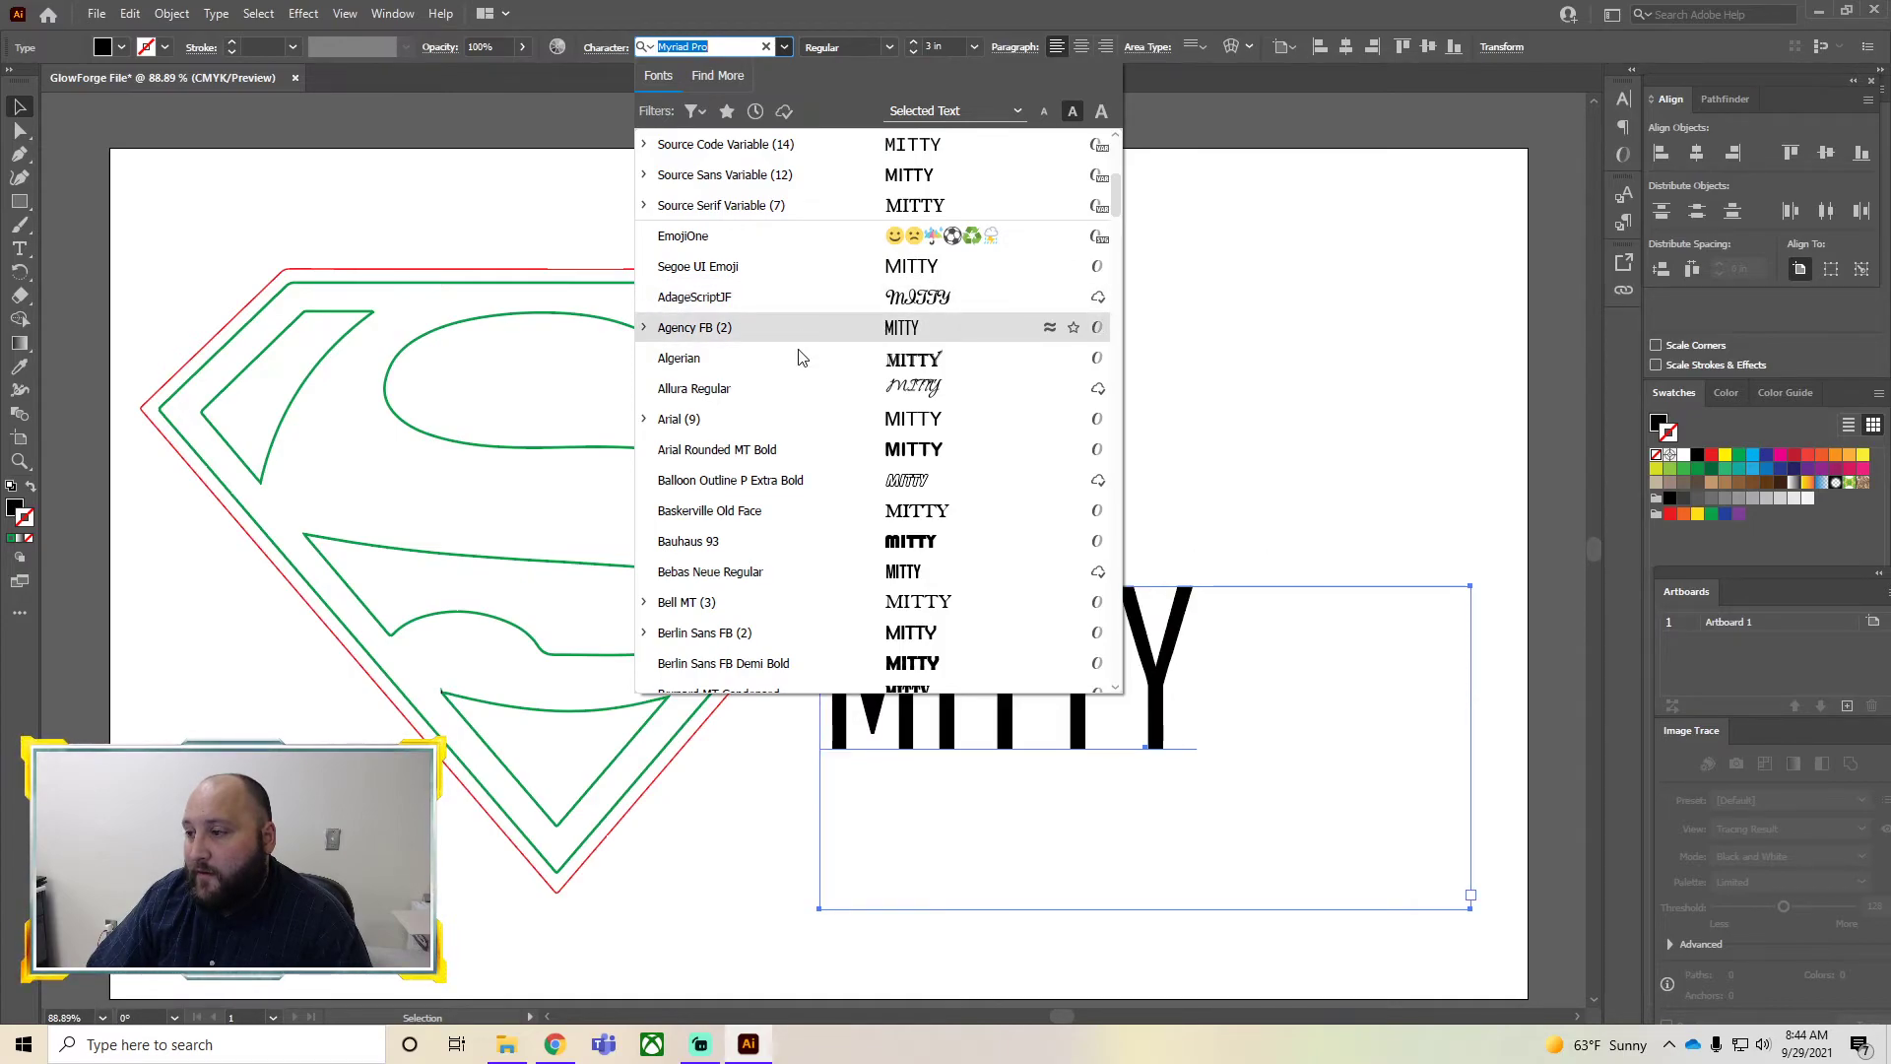
{"action": "left_click", "coordinate": [831, 518]}
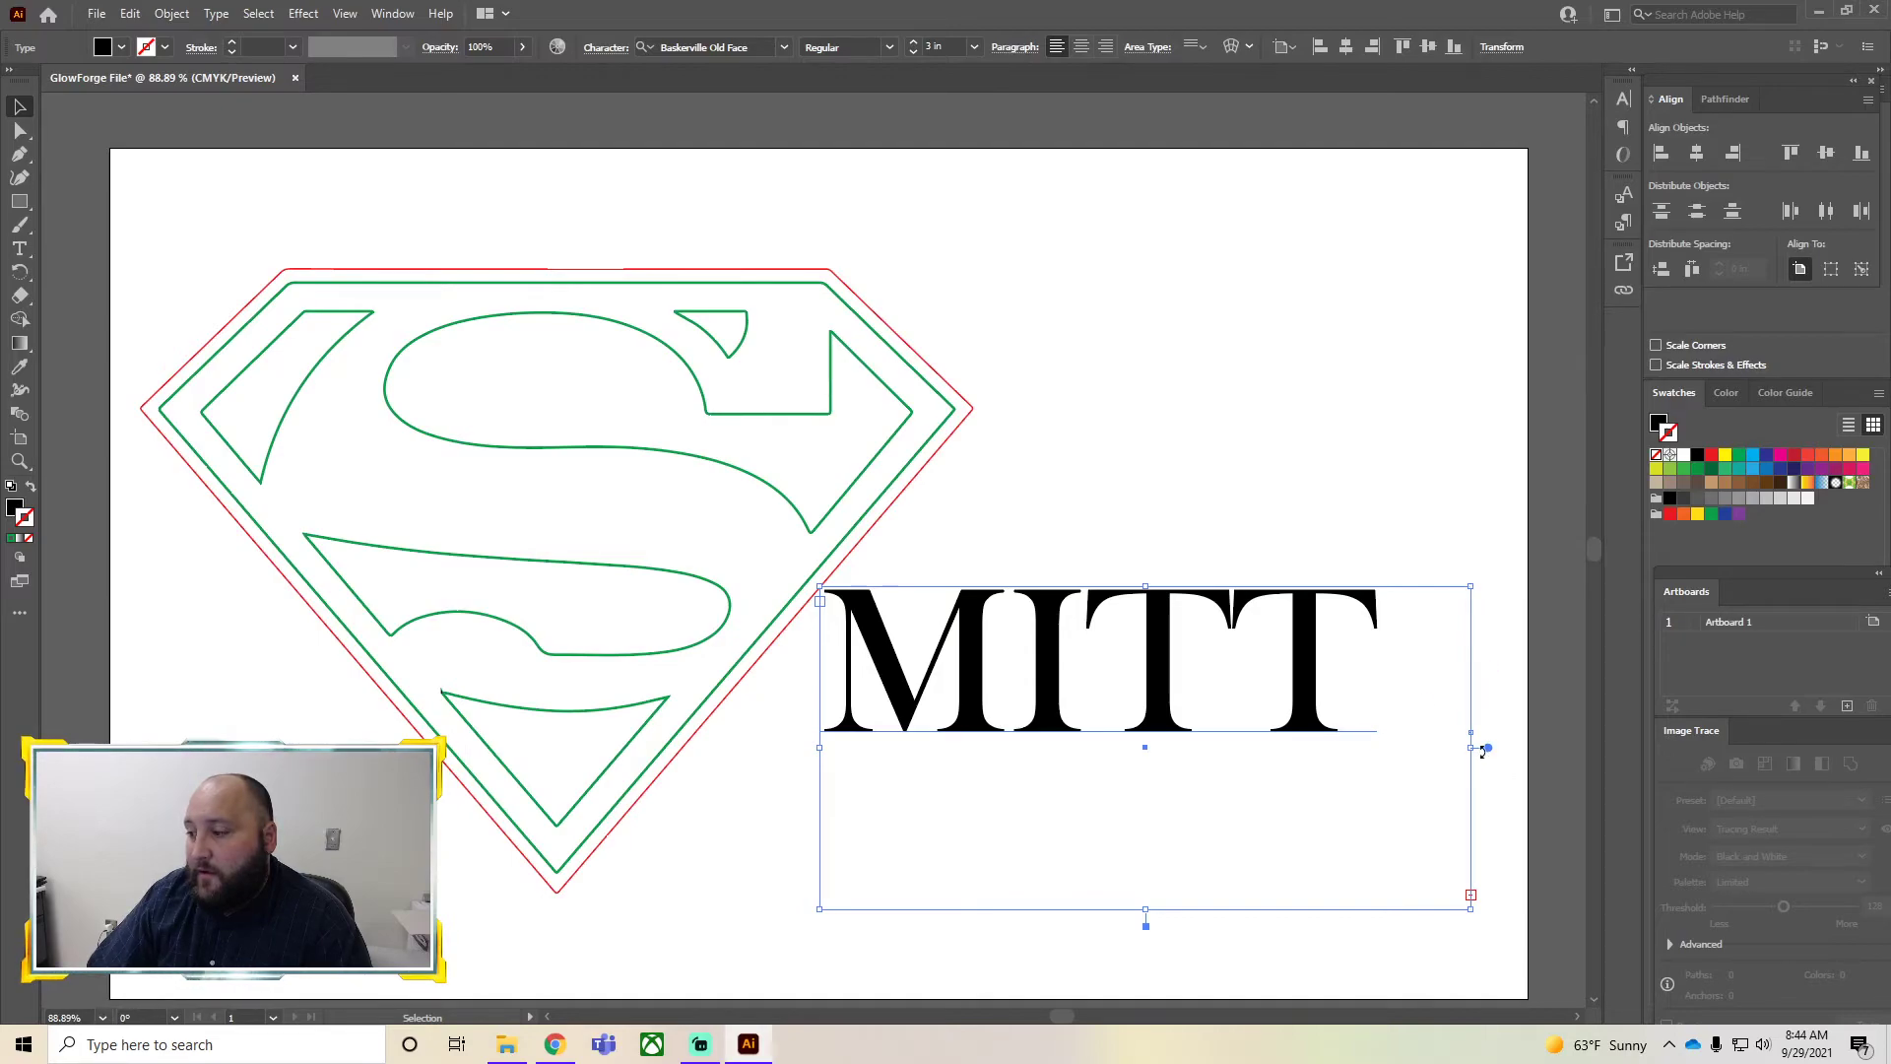
{"action": "left_click_drag", "start_coordinate": [1483, 750], "coordinate": [1531, 751]}
{"action": "left_click", "coordinate": [1297, 972]}
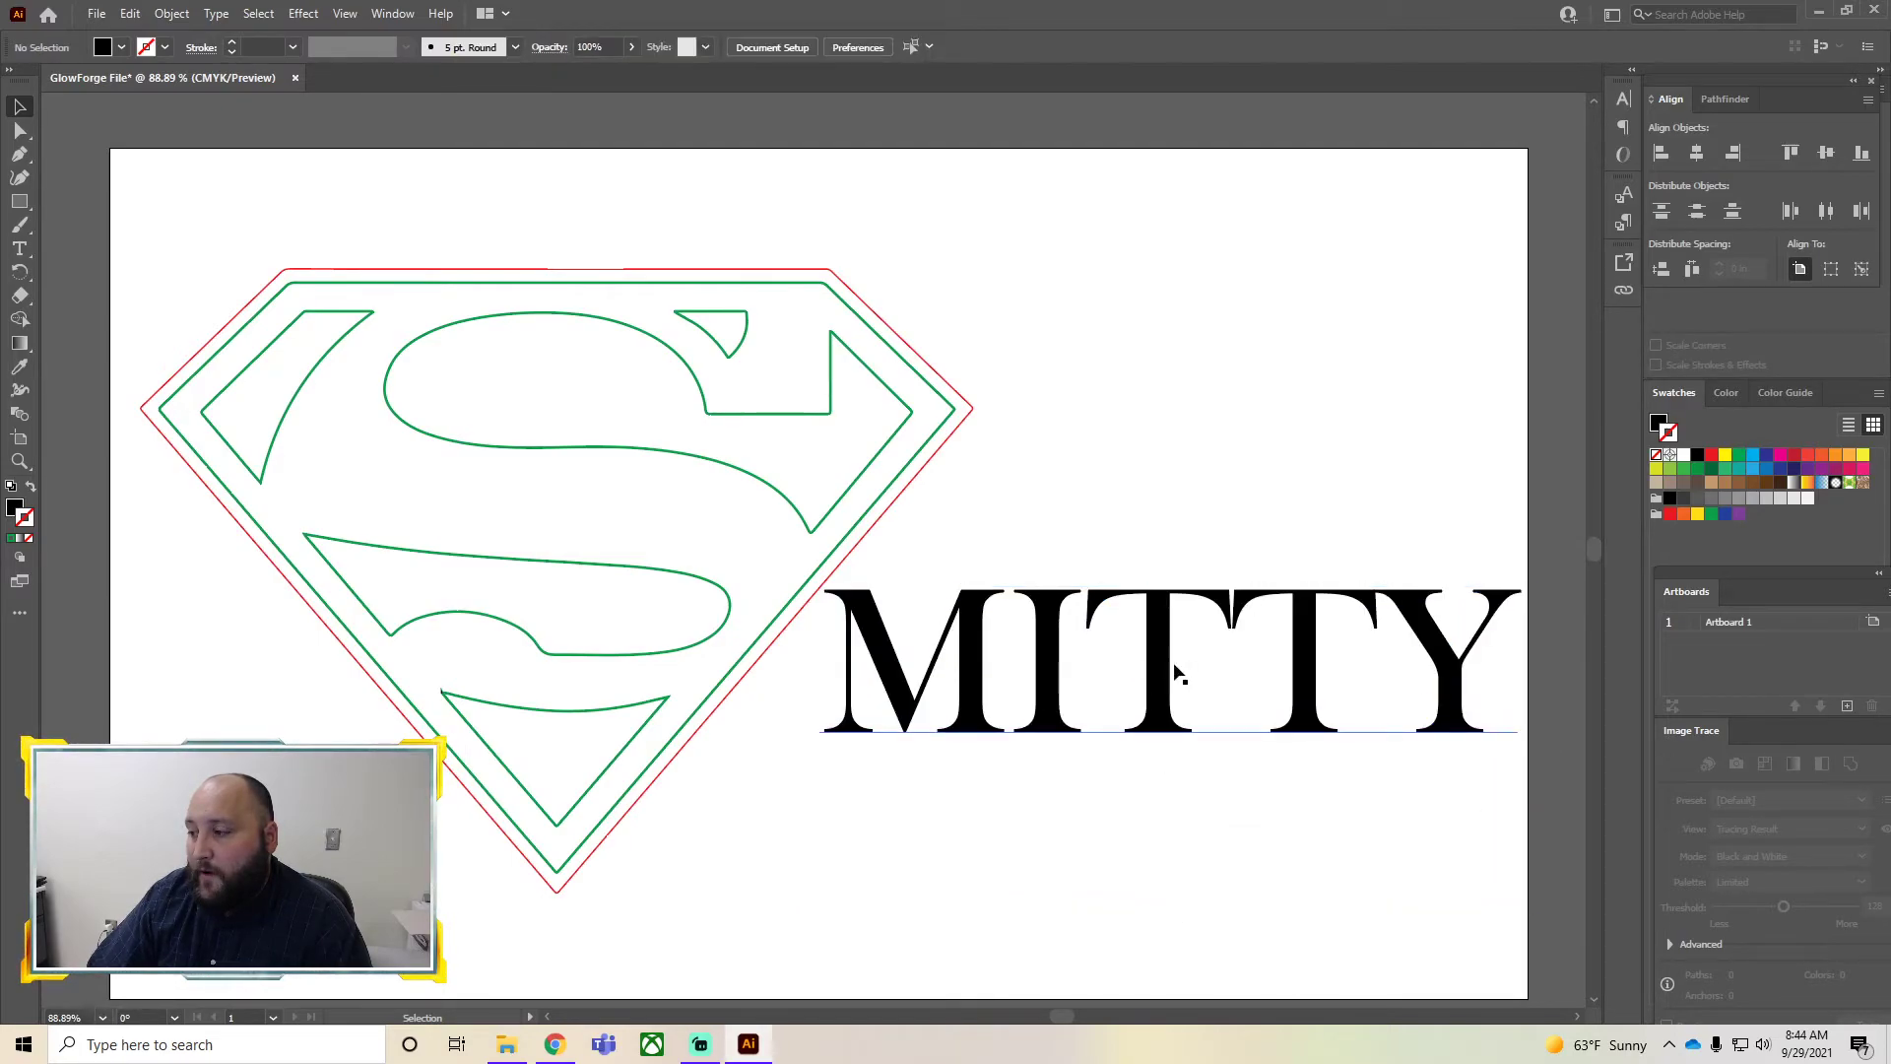
Select all the logo outlines and group them
{"action": "left_click", "coordinate": [410, 349]}
{"action": "left_click_drag", "start_coordinate": [726, 907], "coordinate": [202, 161]}
{"action": "right_click", "coordinate": [399, 380]}
{"action": "left_click", "coordinate": [463, 530]}
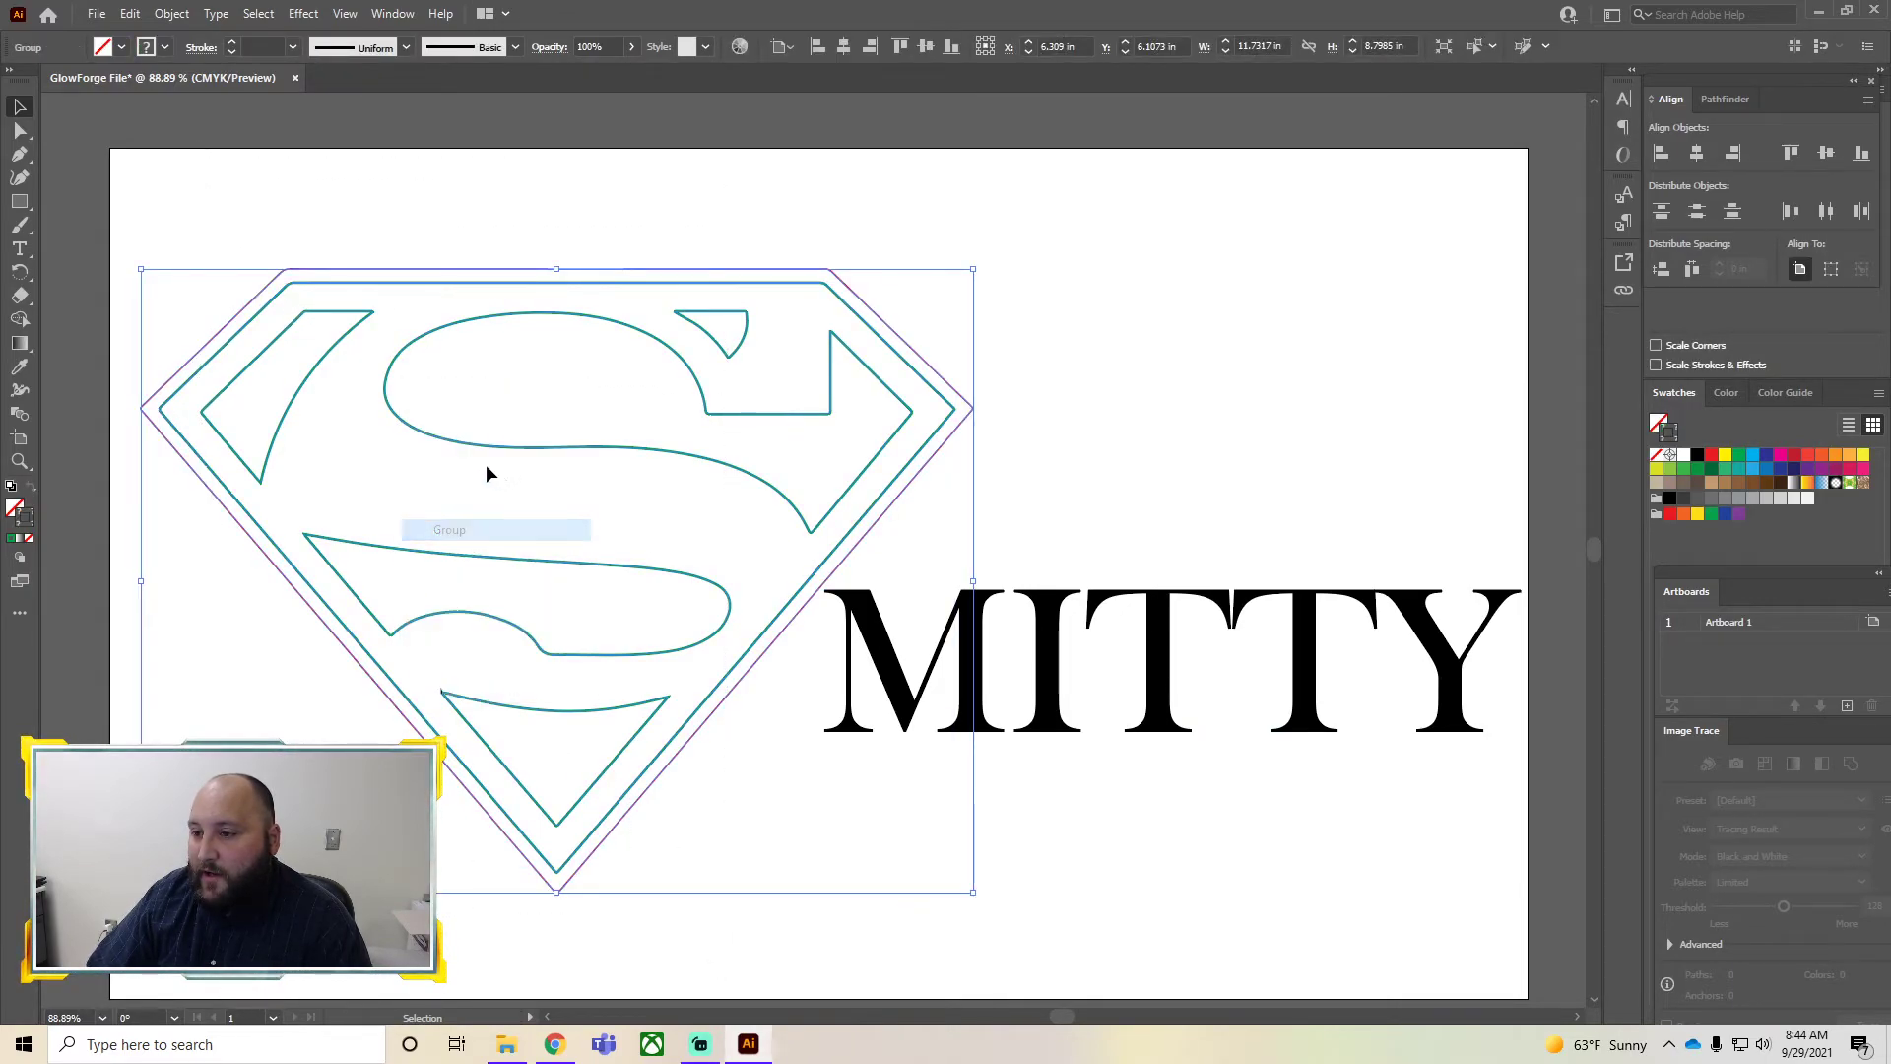
Nudge the grouped logo and the name slightly to the left
{"action": "left_click_drag", "start_coordinate": [451, 439], "coordinate": [436, 444]}
{"action": "left_click", "coordinate": [899, 372]}
{"action": "mouse_move", "coordinate": [1042, 678]}
{"action": "left_mouse_down"}
{"action": "mouse_move", "coordinate": [991, 678]}
{"action": "mouse_move", "coordinate": [1008, 677]}
{"action": "left_mouse_up"}
{"action": "left_click", "coordinate": [887, 872]}
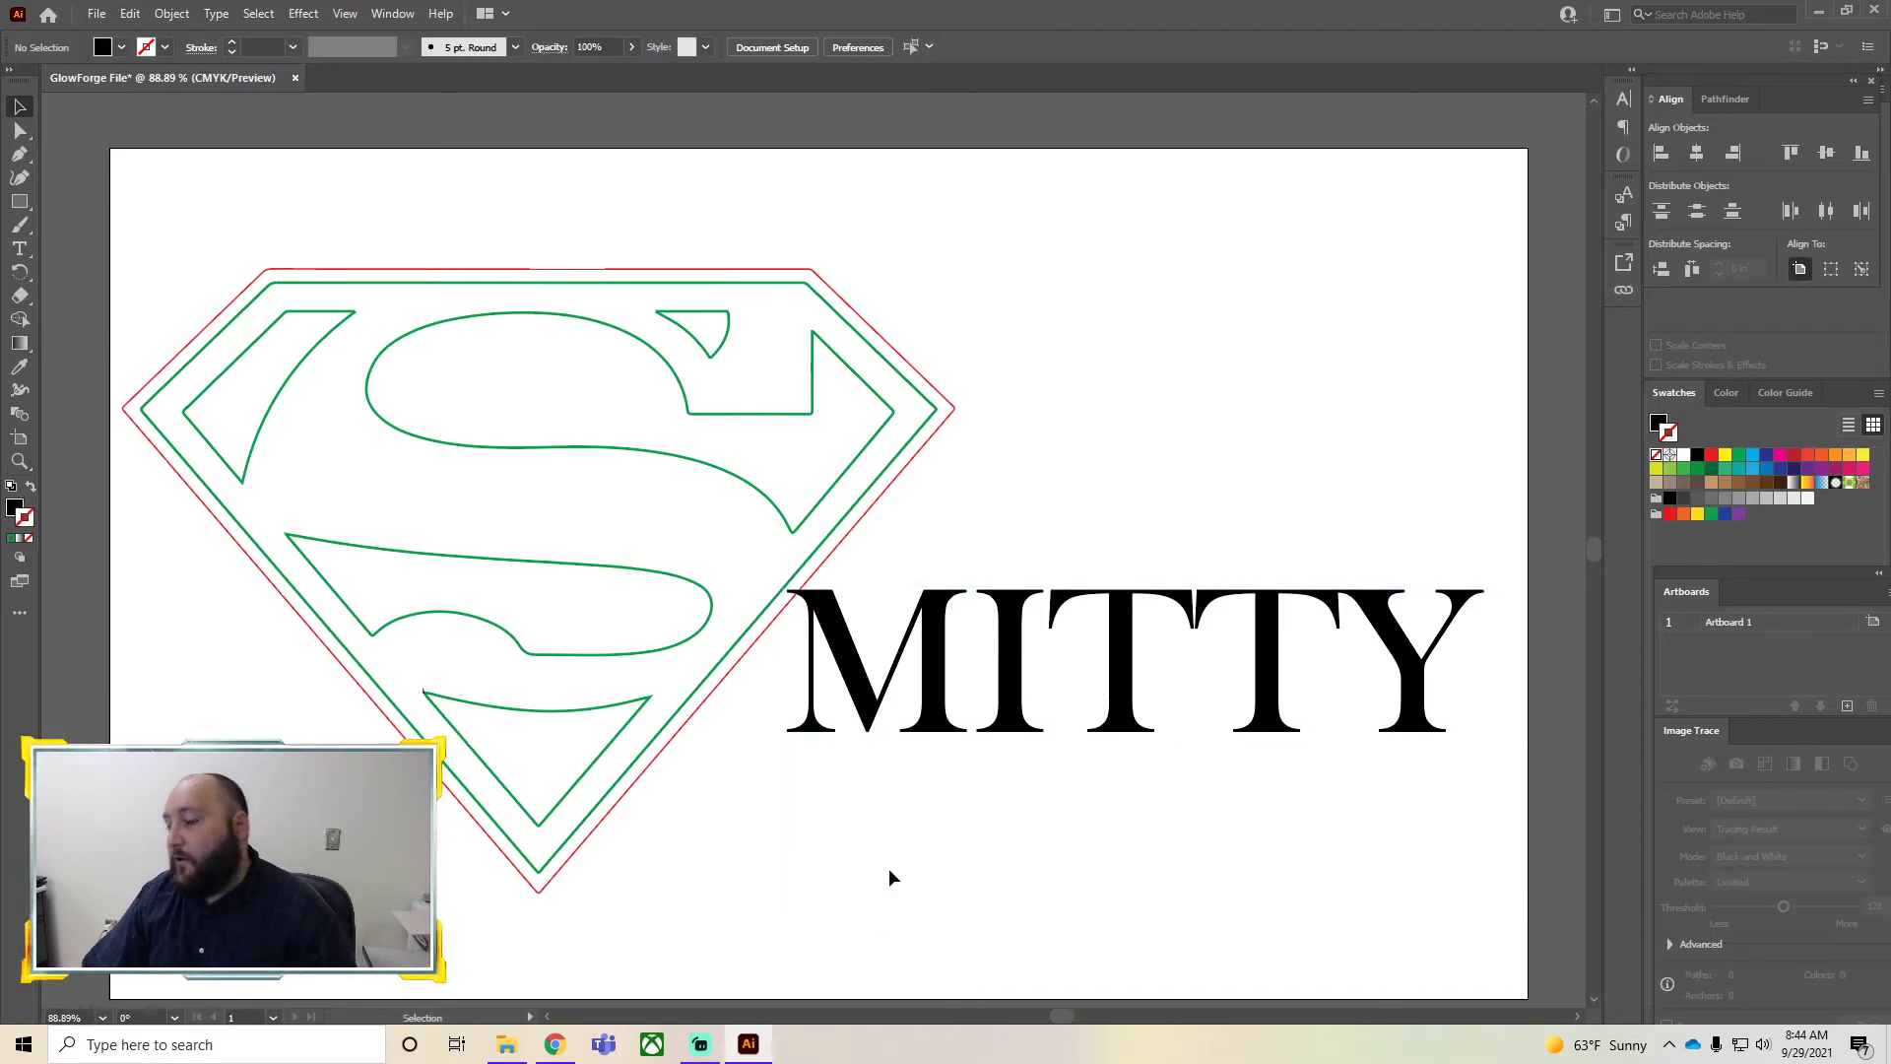
Ungroup the logo outlines
{"action": "left_click", "coordinate": [402, 550]}
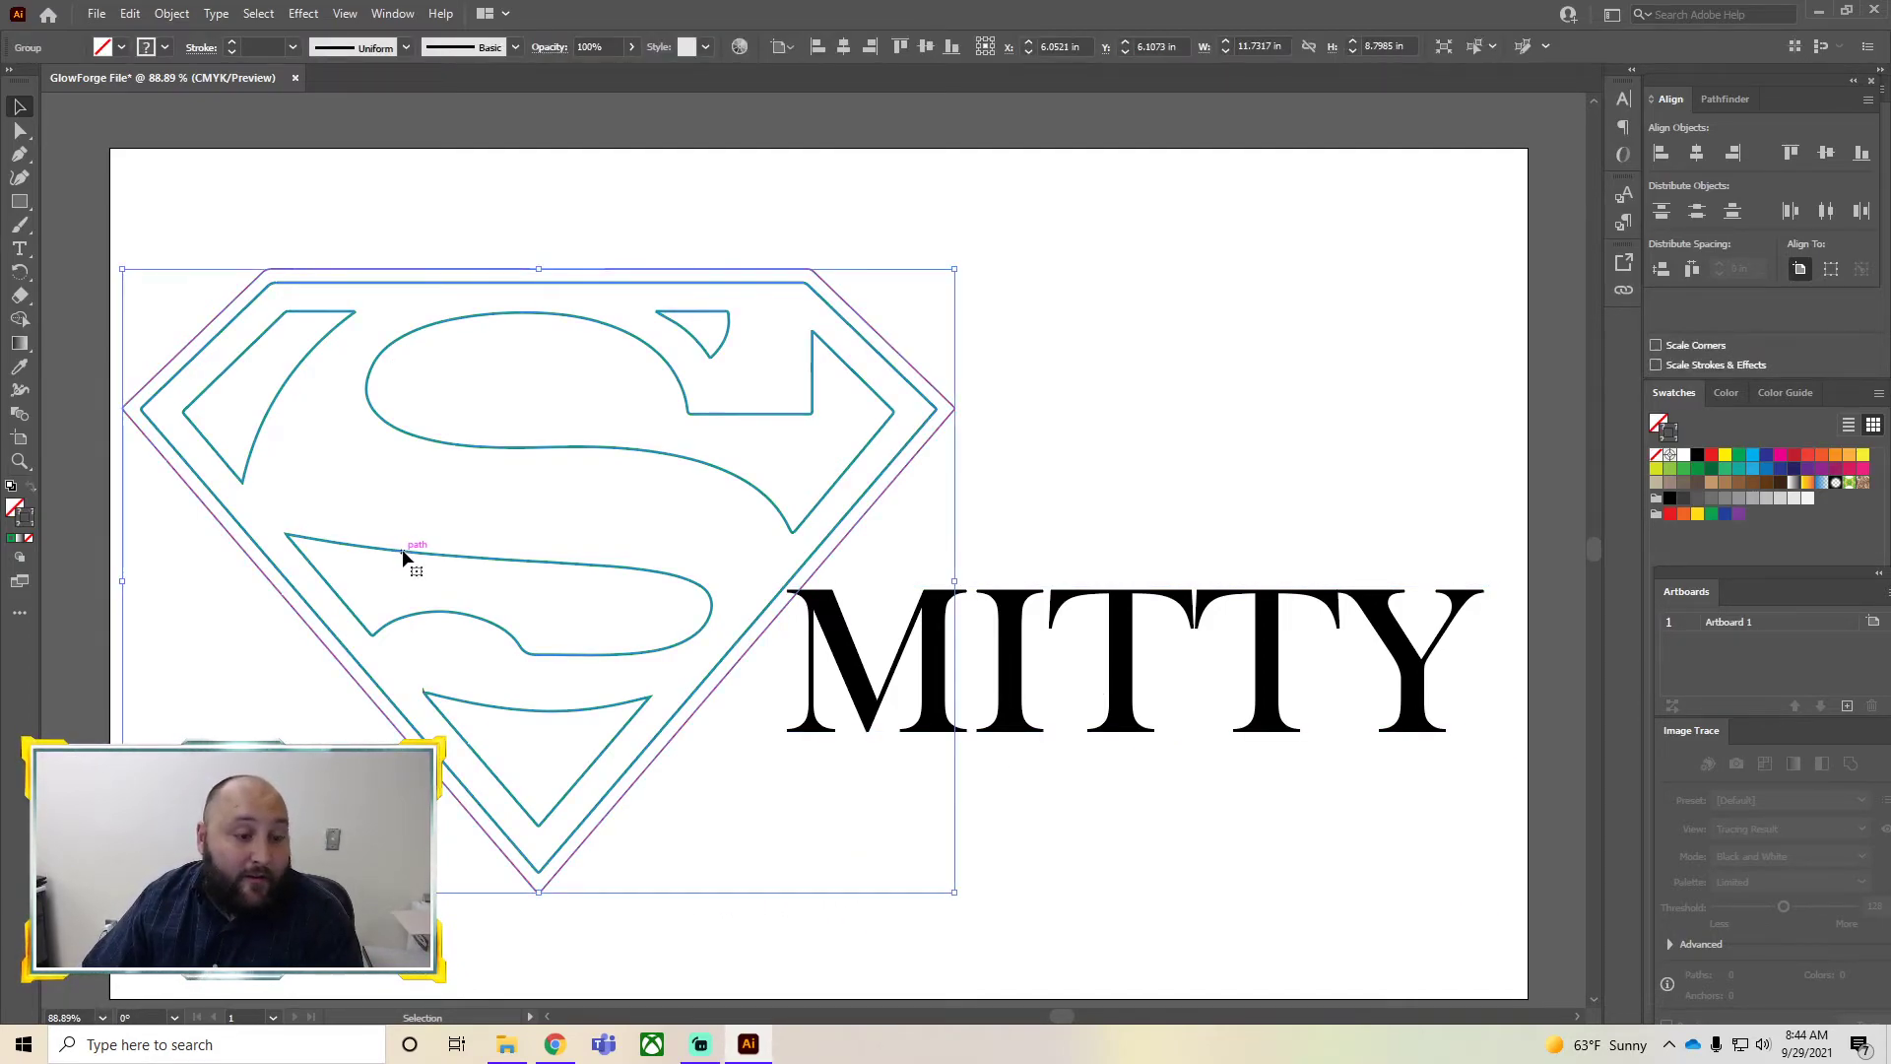
{"action": "right_click", "coordinate": [401, 557]}
{"action": "left_click", "coordinate": [1114, 895]}
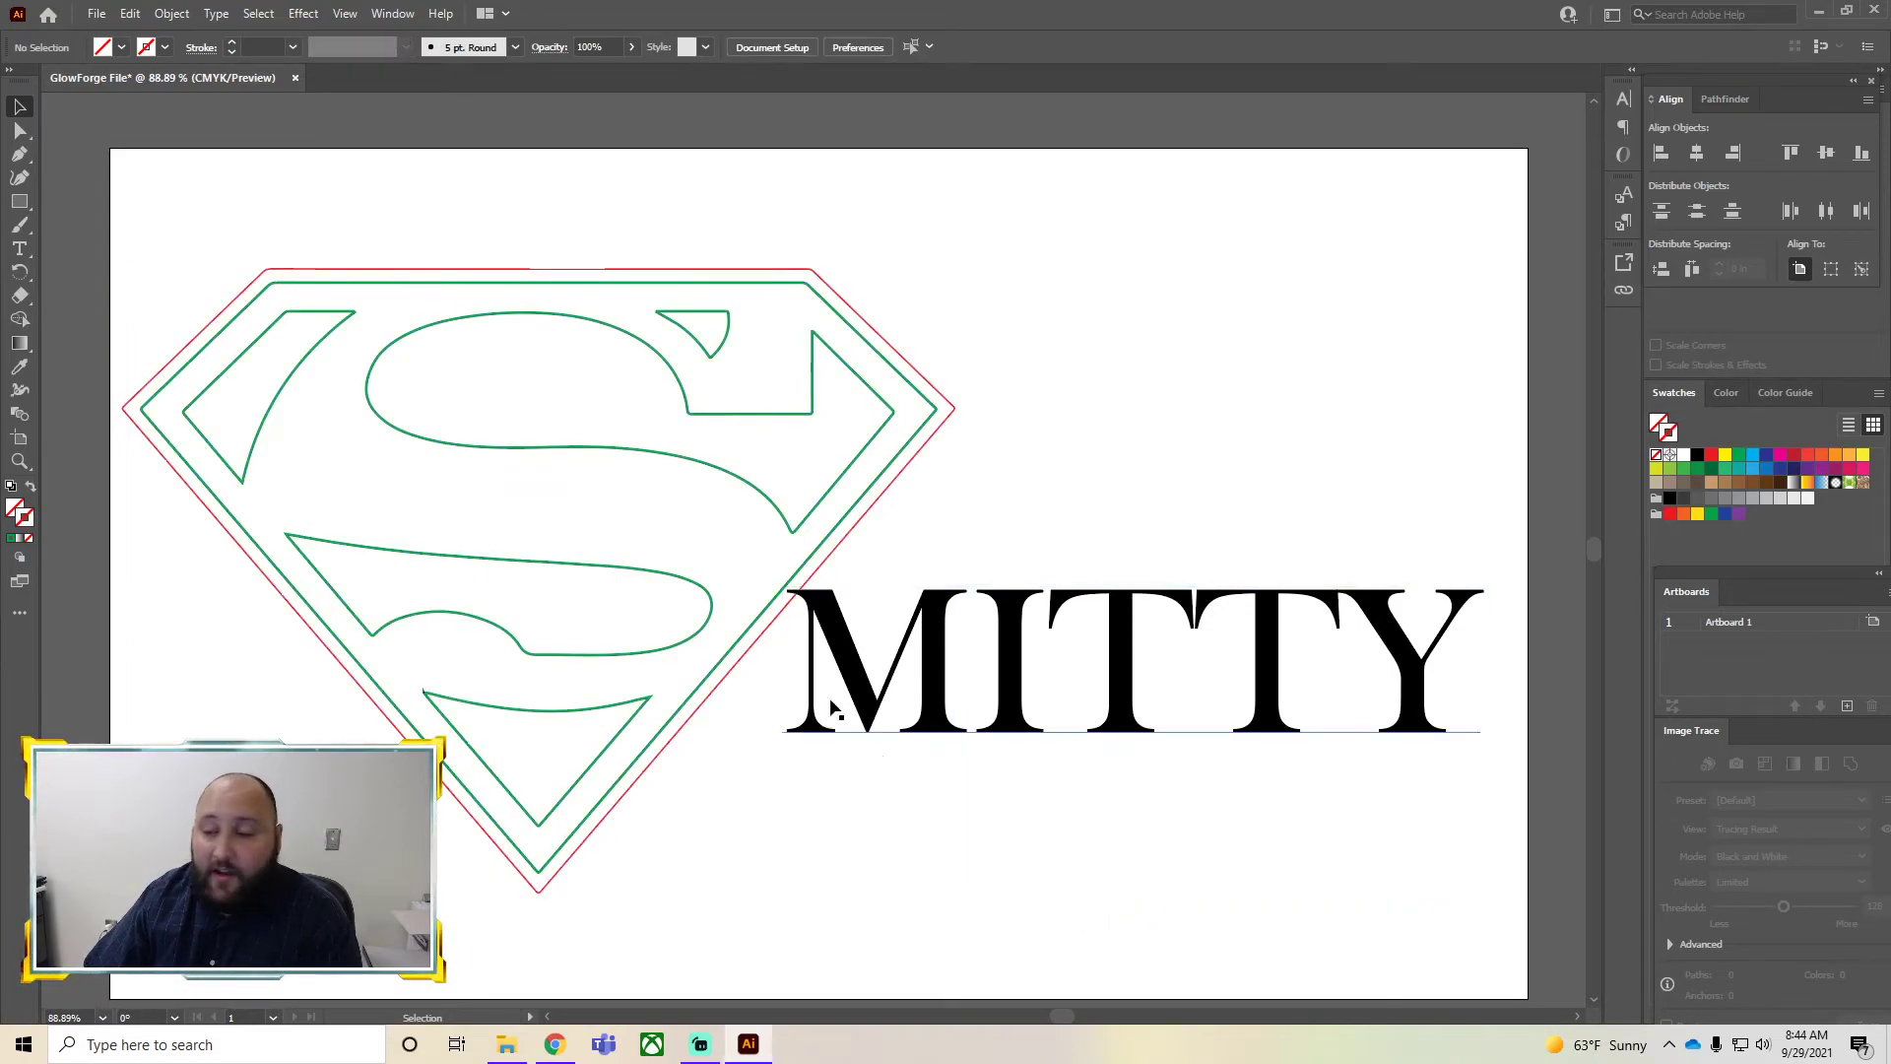
{"action": "right_click", "coordinate": [529, 571]}
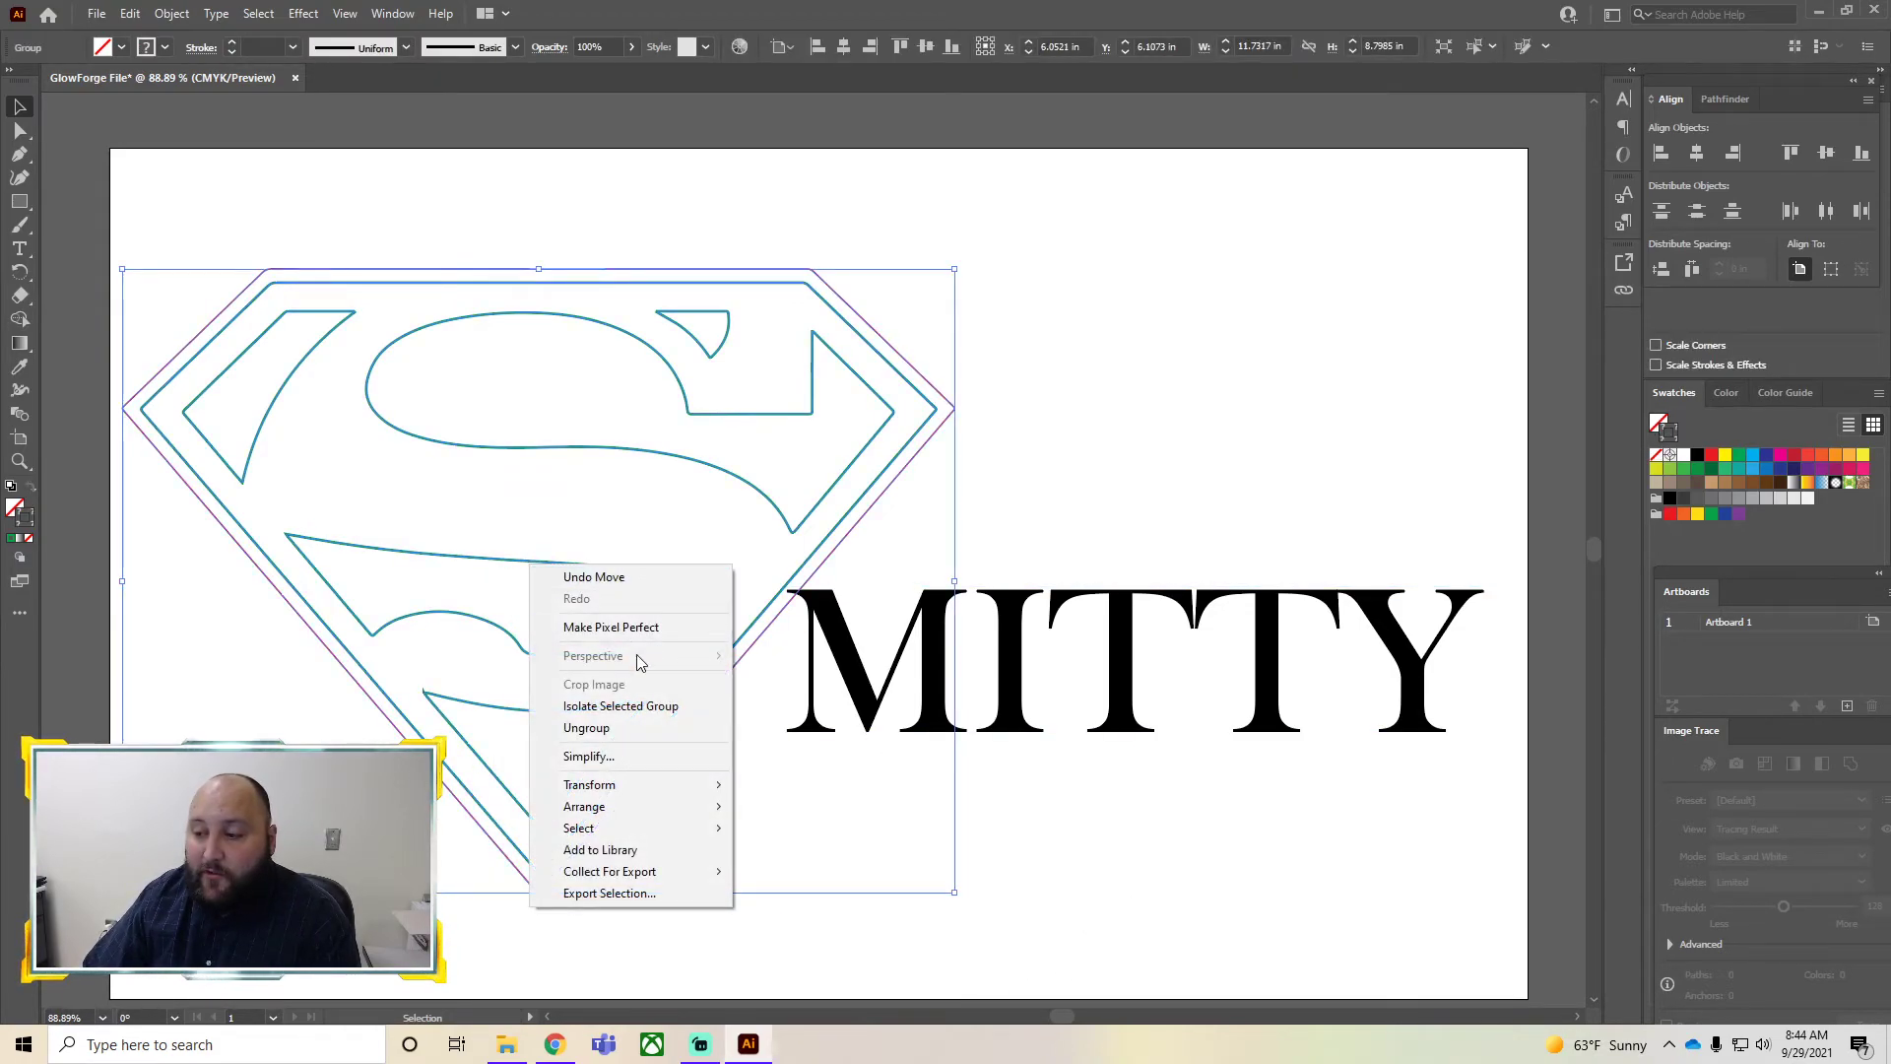
{"action": "left_click", "coordinate": [617, 734]}
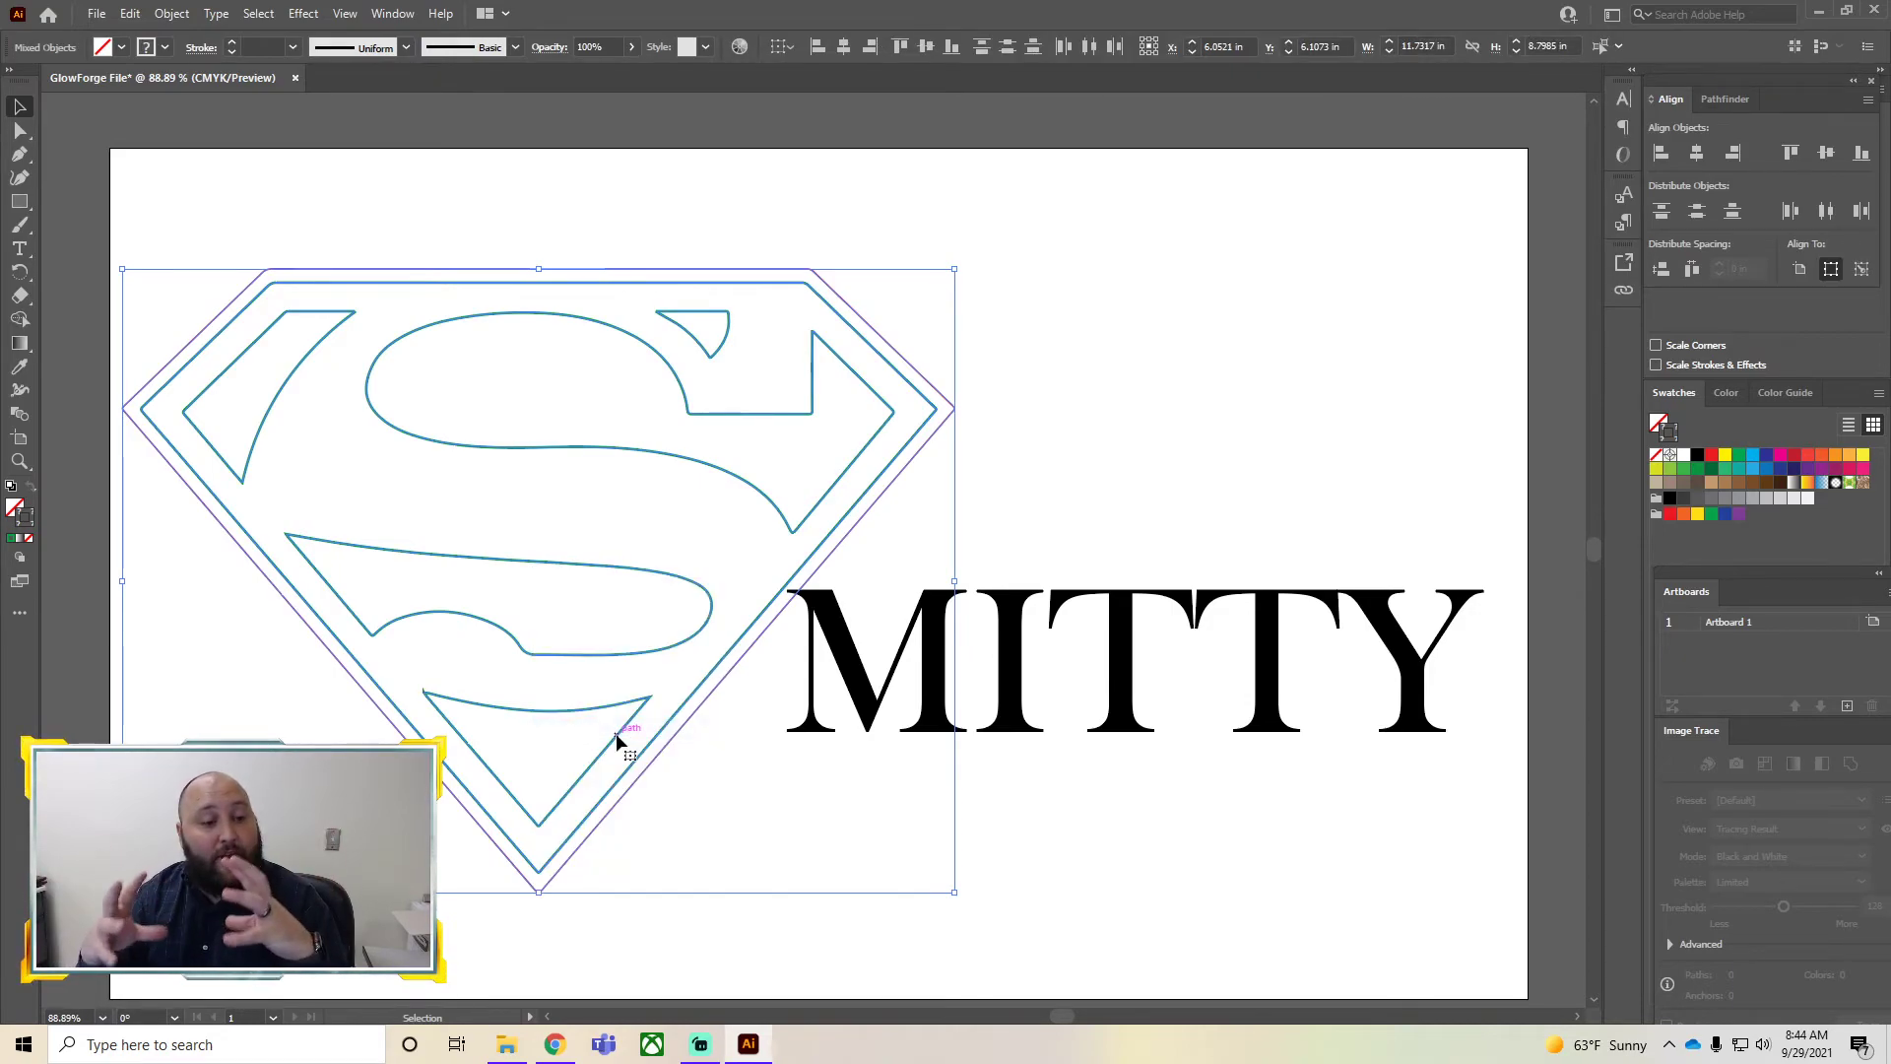
{"action": "left_click", "coordinate": [1103, 839]}
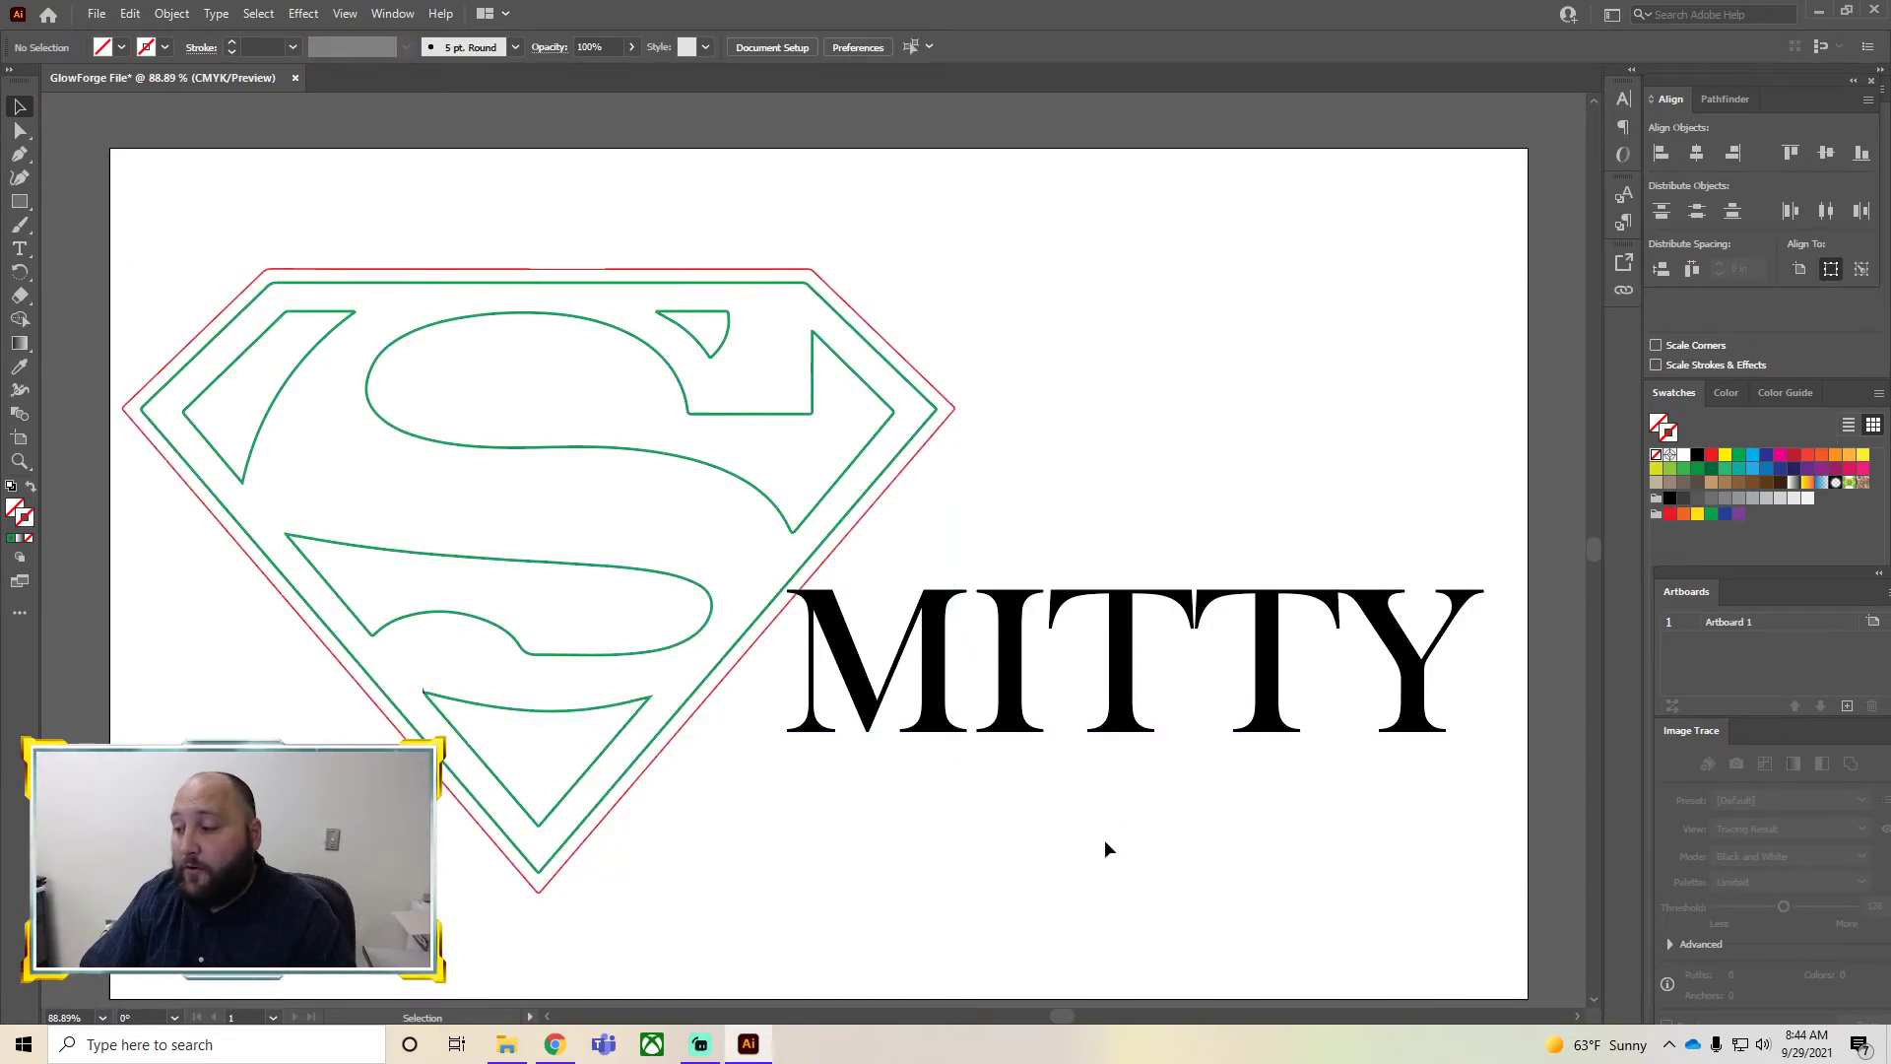
Convert the name text to outlines with Create Outlines
{"action": "left_click", "coordinate": [1011, 699]}
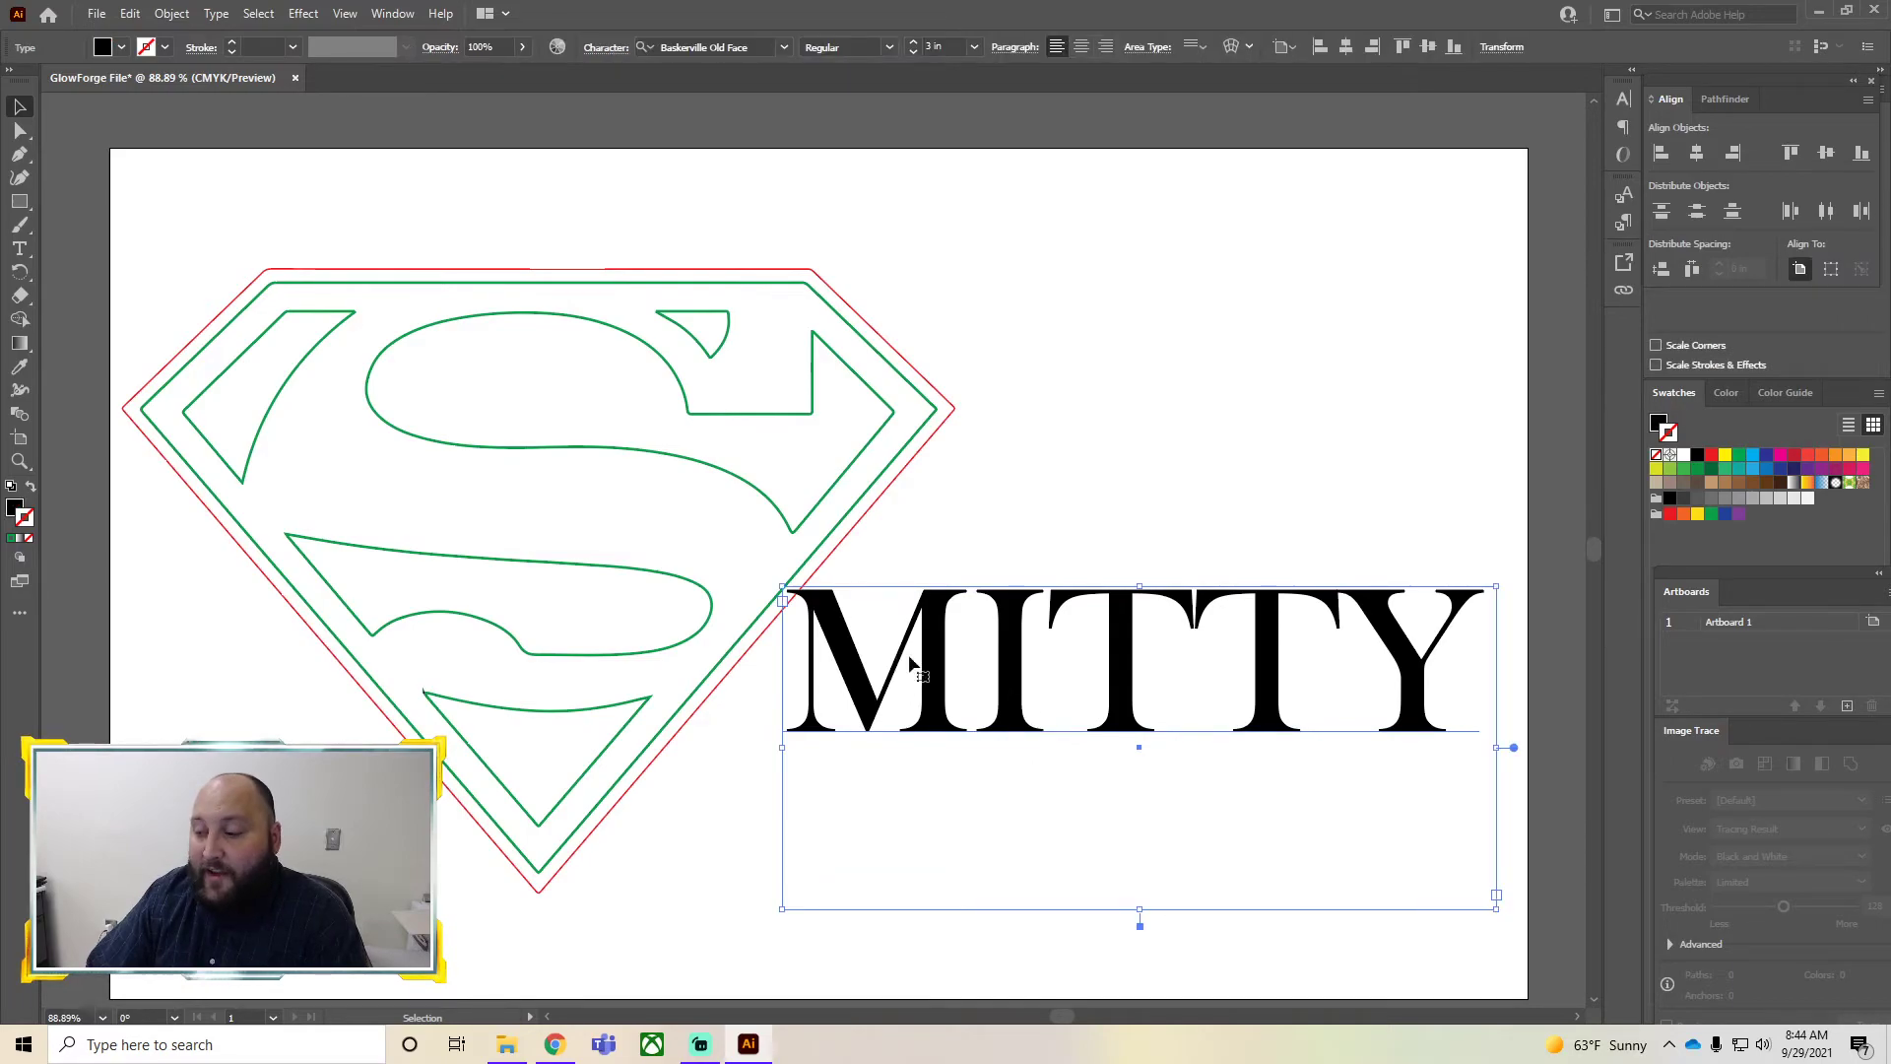
{"action": "right_click", "coordinate": [1015, 653]}
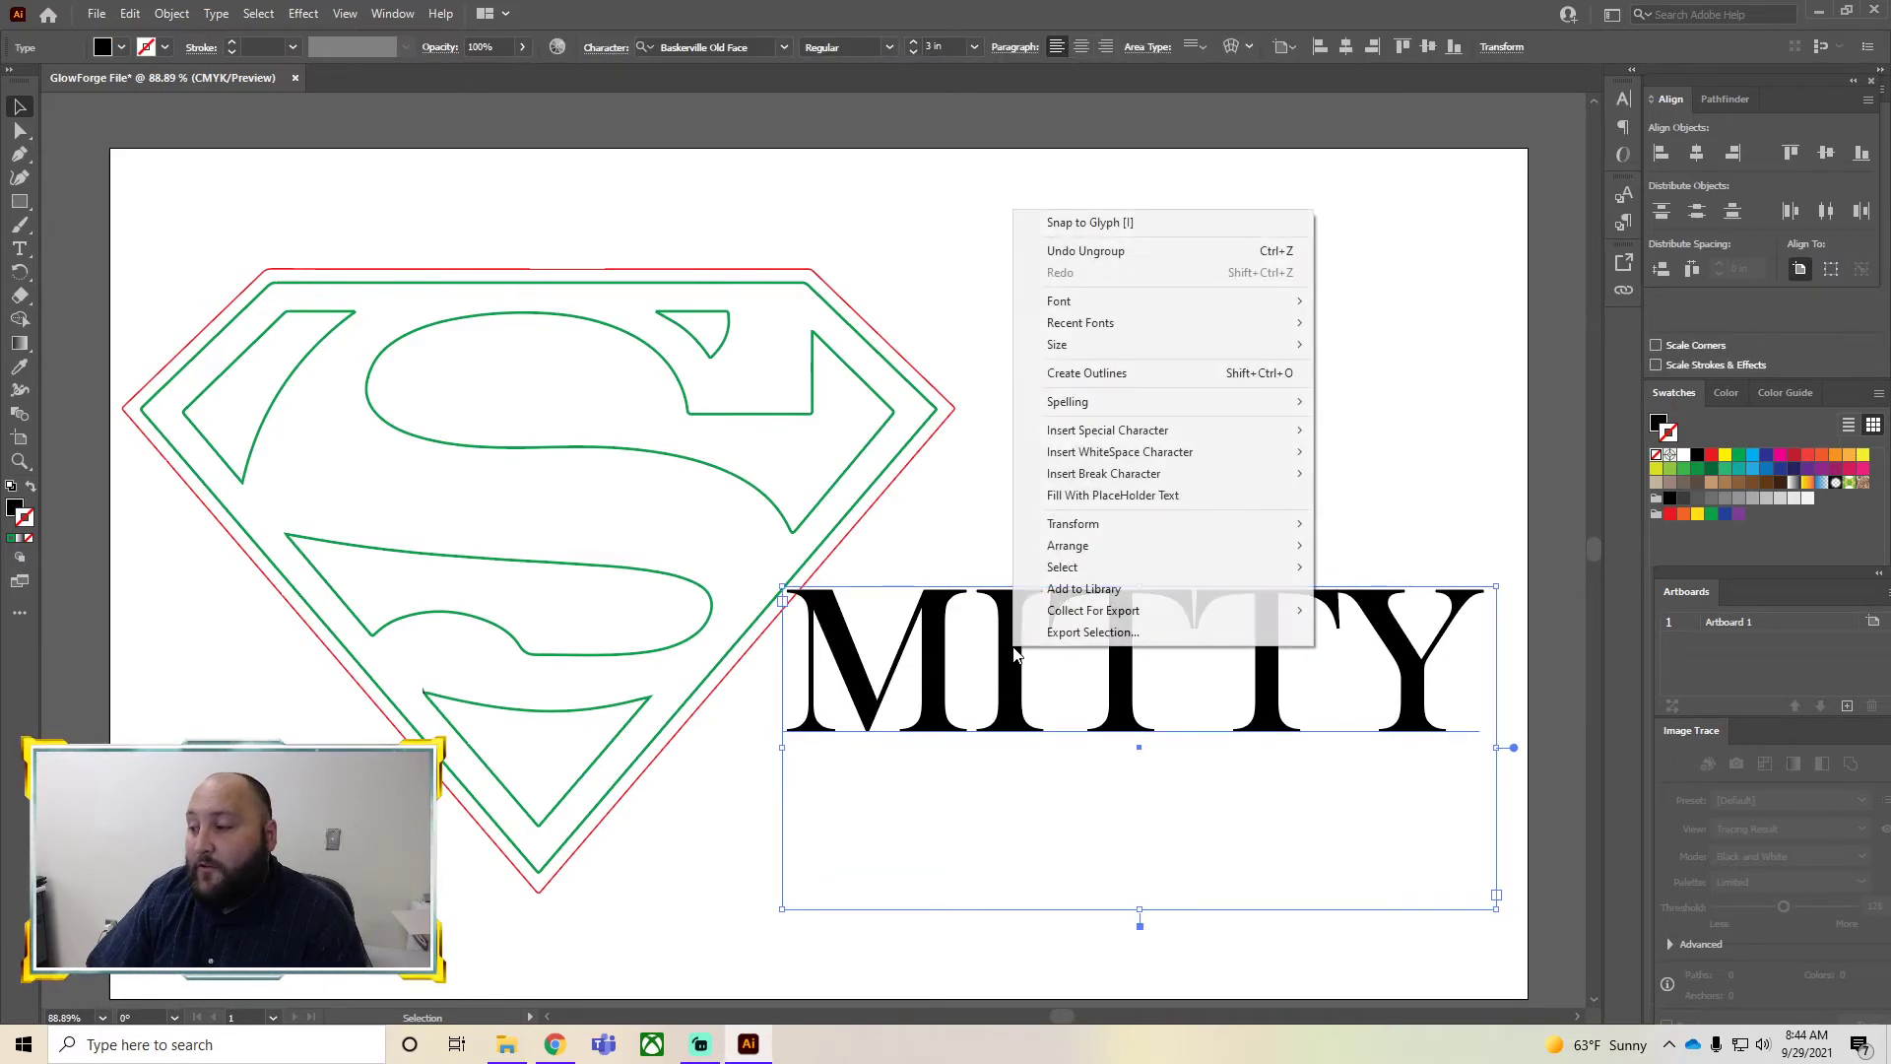
{"action": "left_click", "coordinate": [1091, 373]}
{"action": "left_click", "coordinate": [1063, 804]}
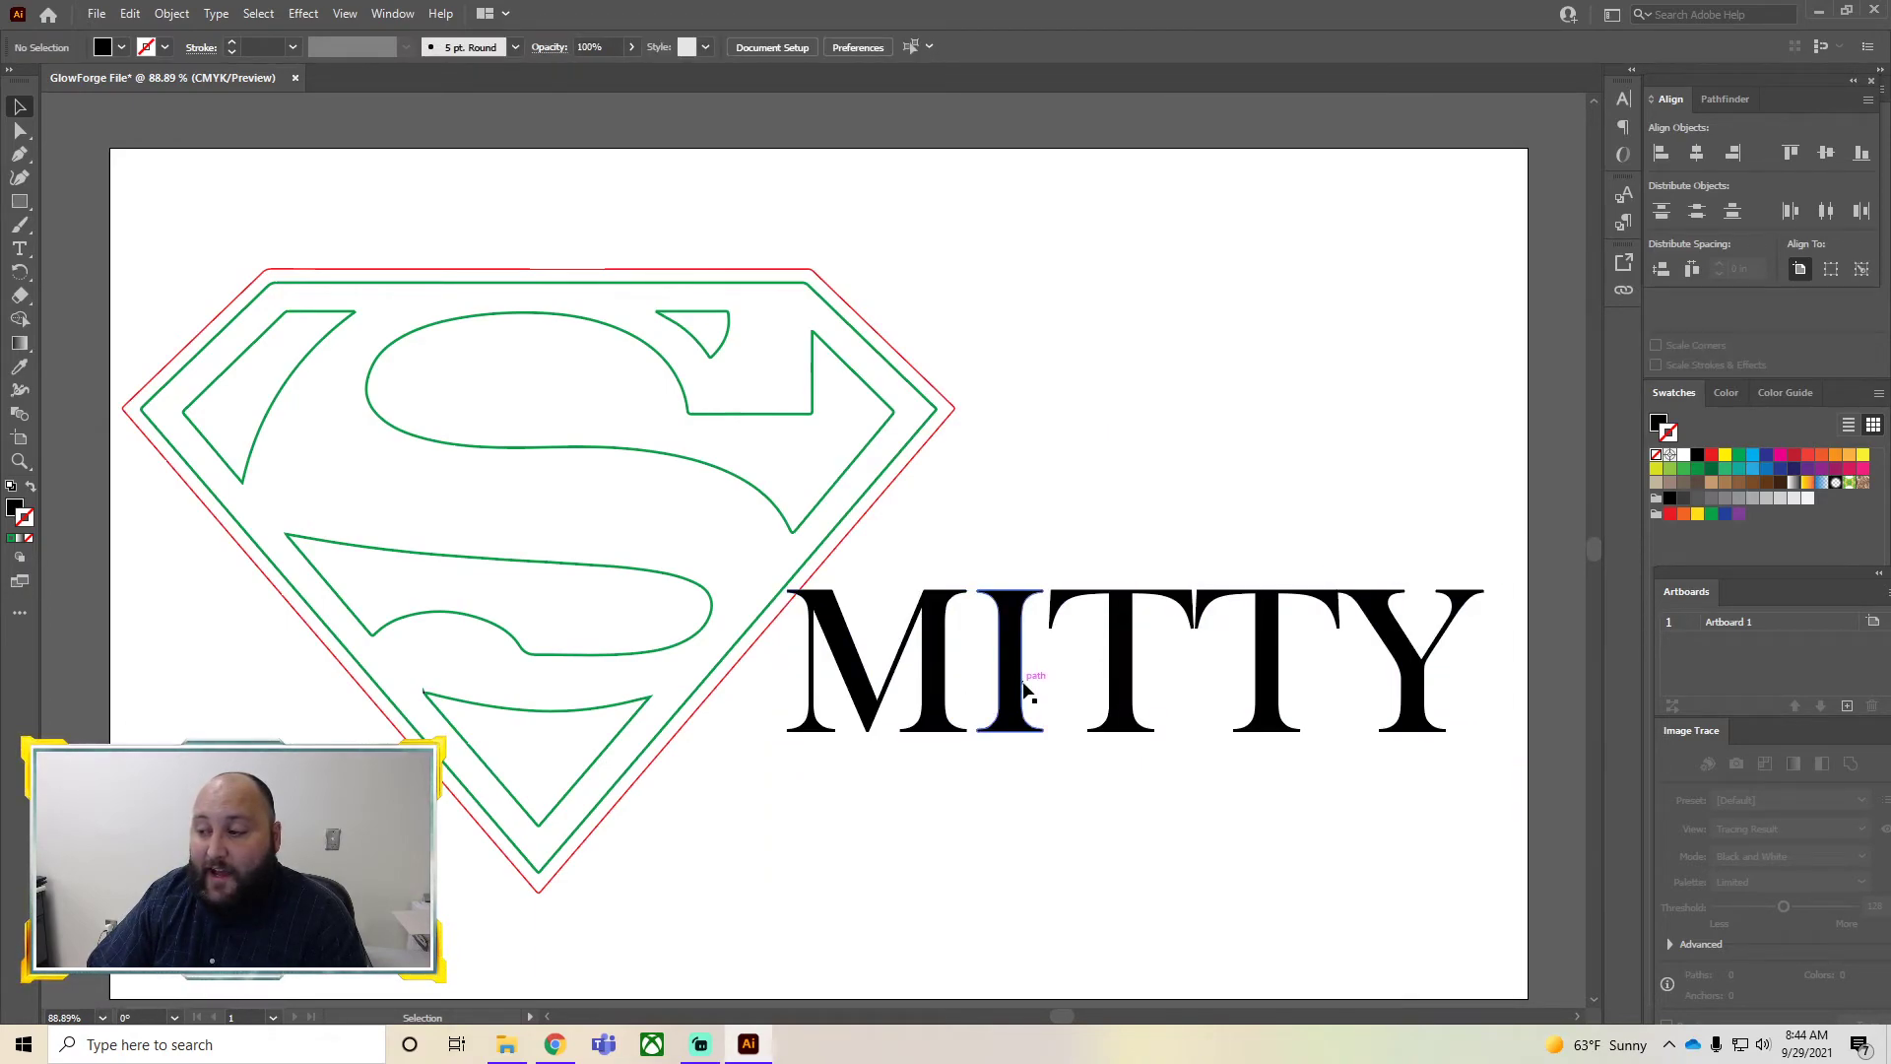
Give the outlined name no fill and a red stroke
{"action": "left_click_drag", "start_coordinate": [1325, 753], "coordinate": [843, 679]}
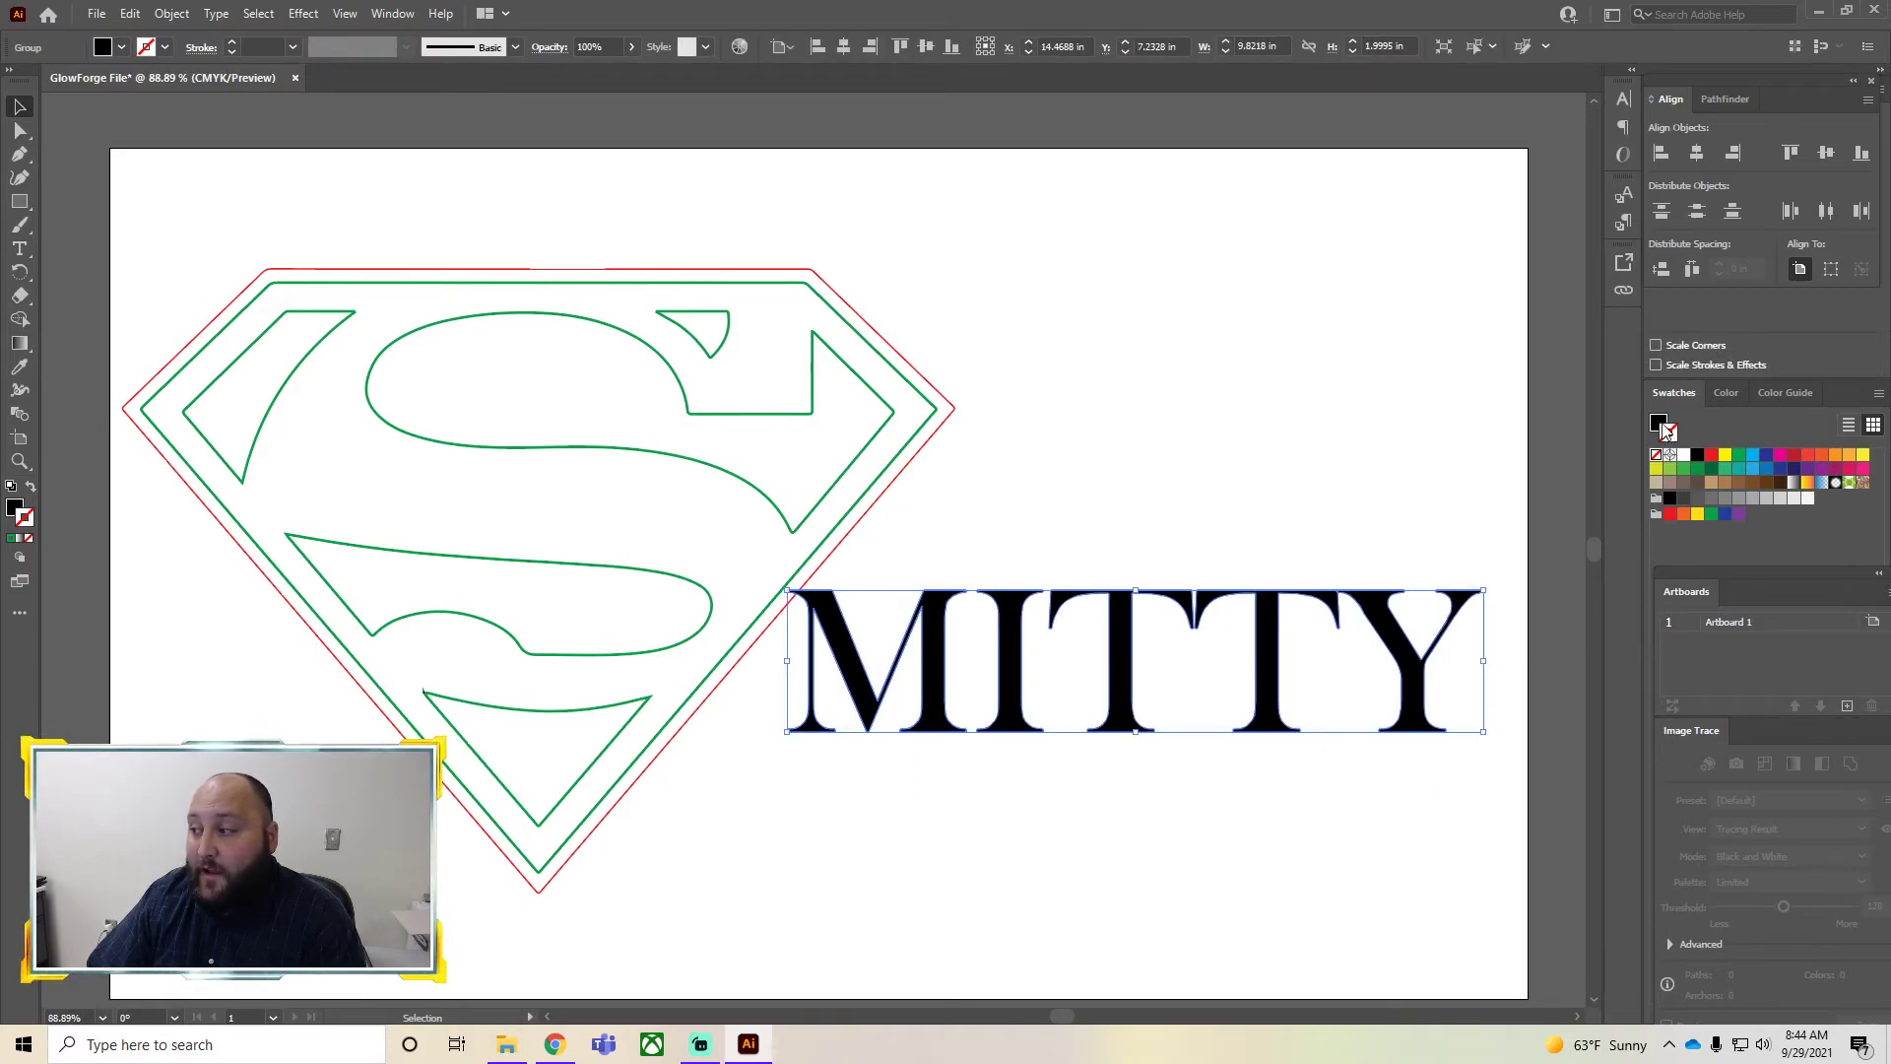
{"action": "key", "text": "/"}
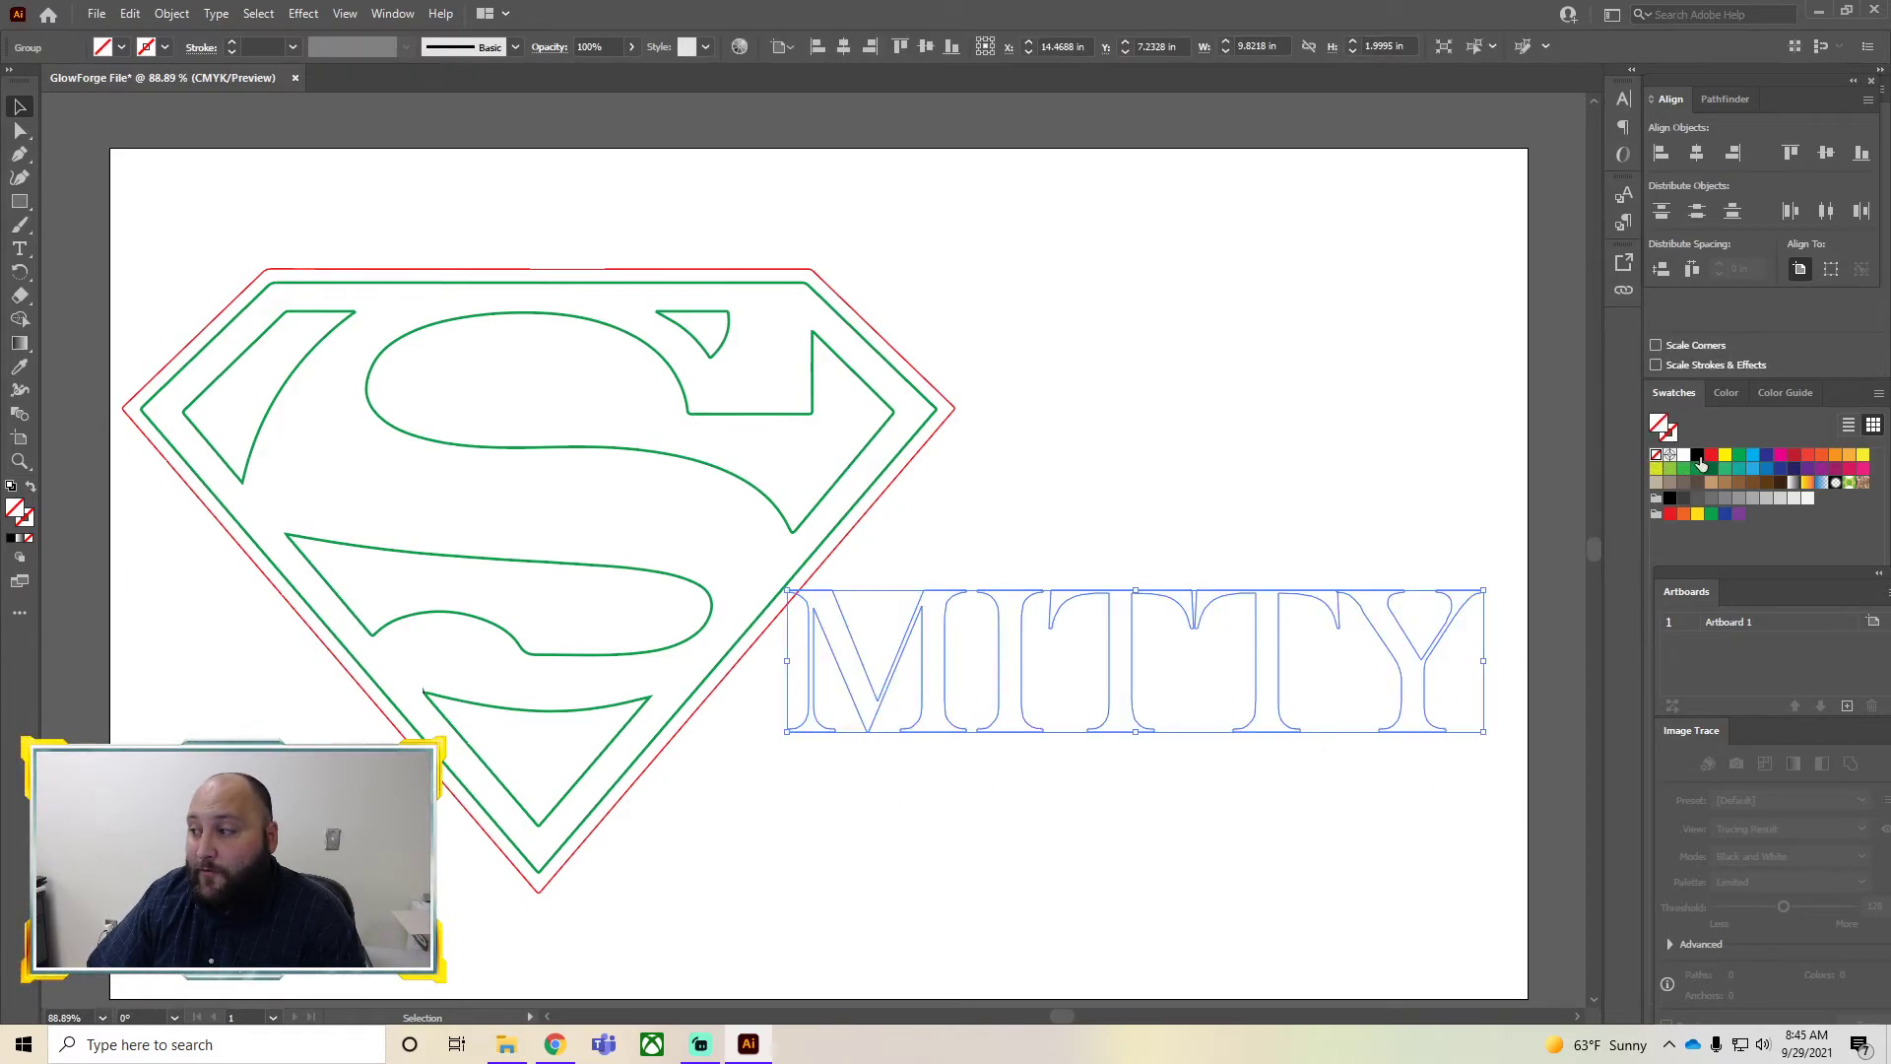
{"action": "left_click", "coordinate": [1698, 456]}
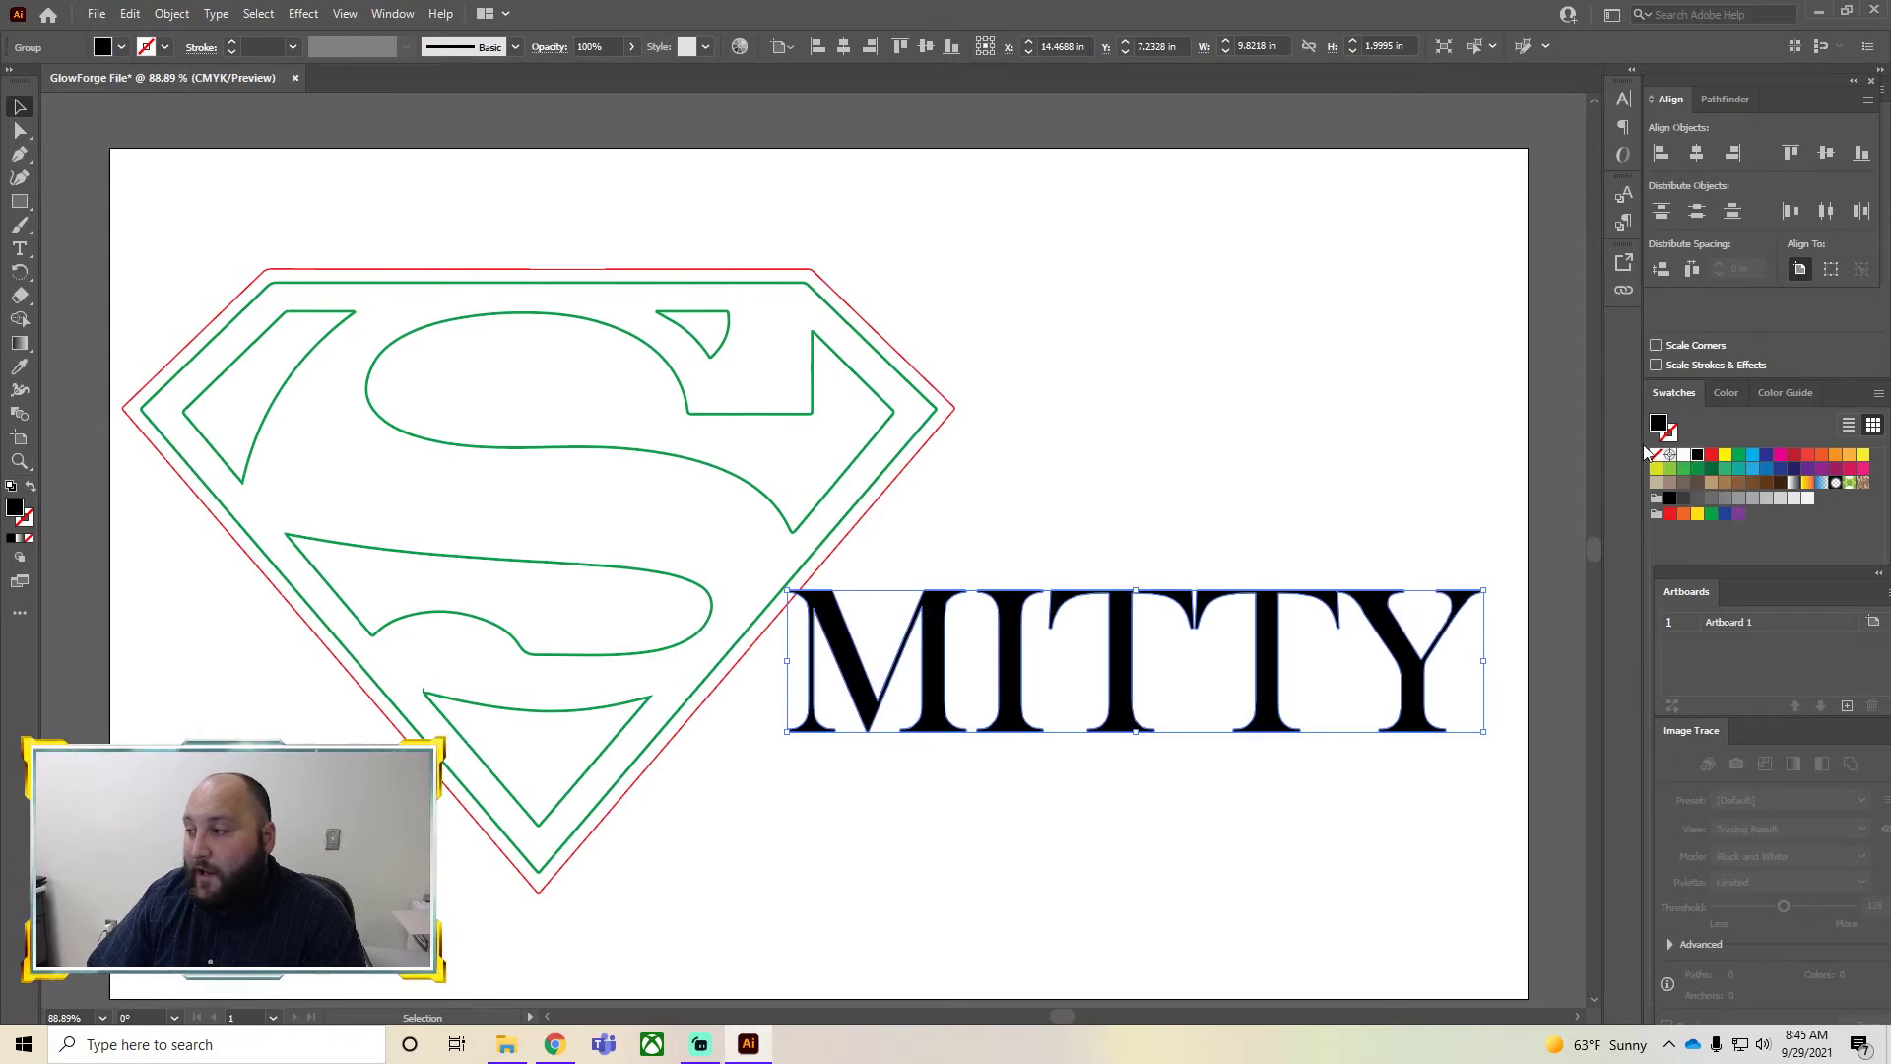
{"action": "left_click", "coordinate": [1658, 456]}
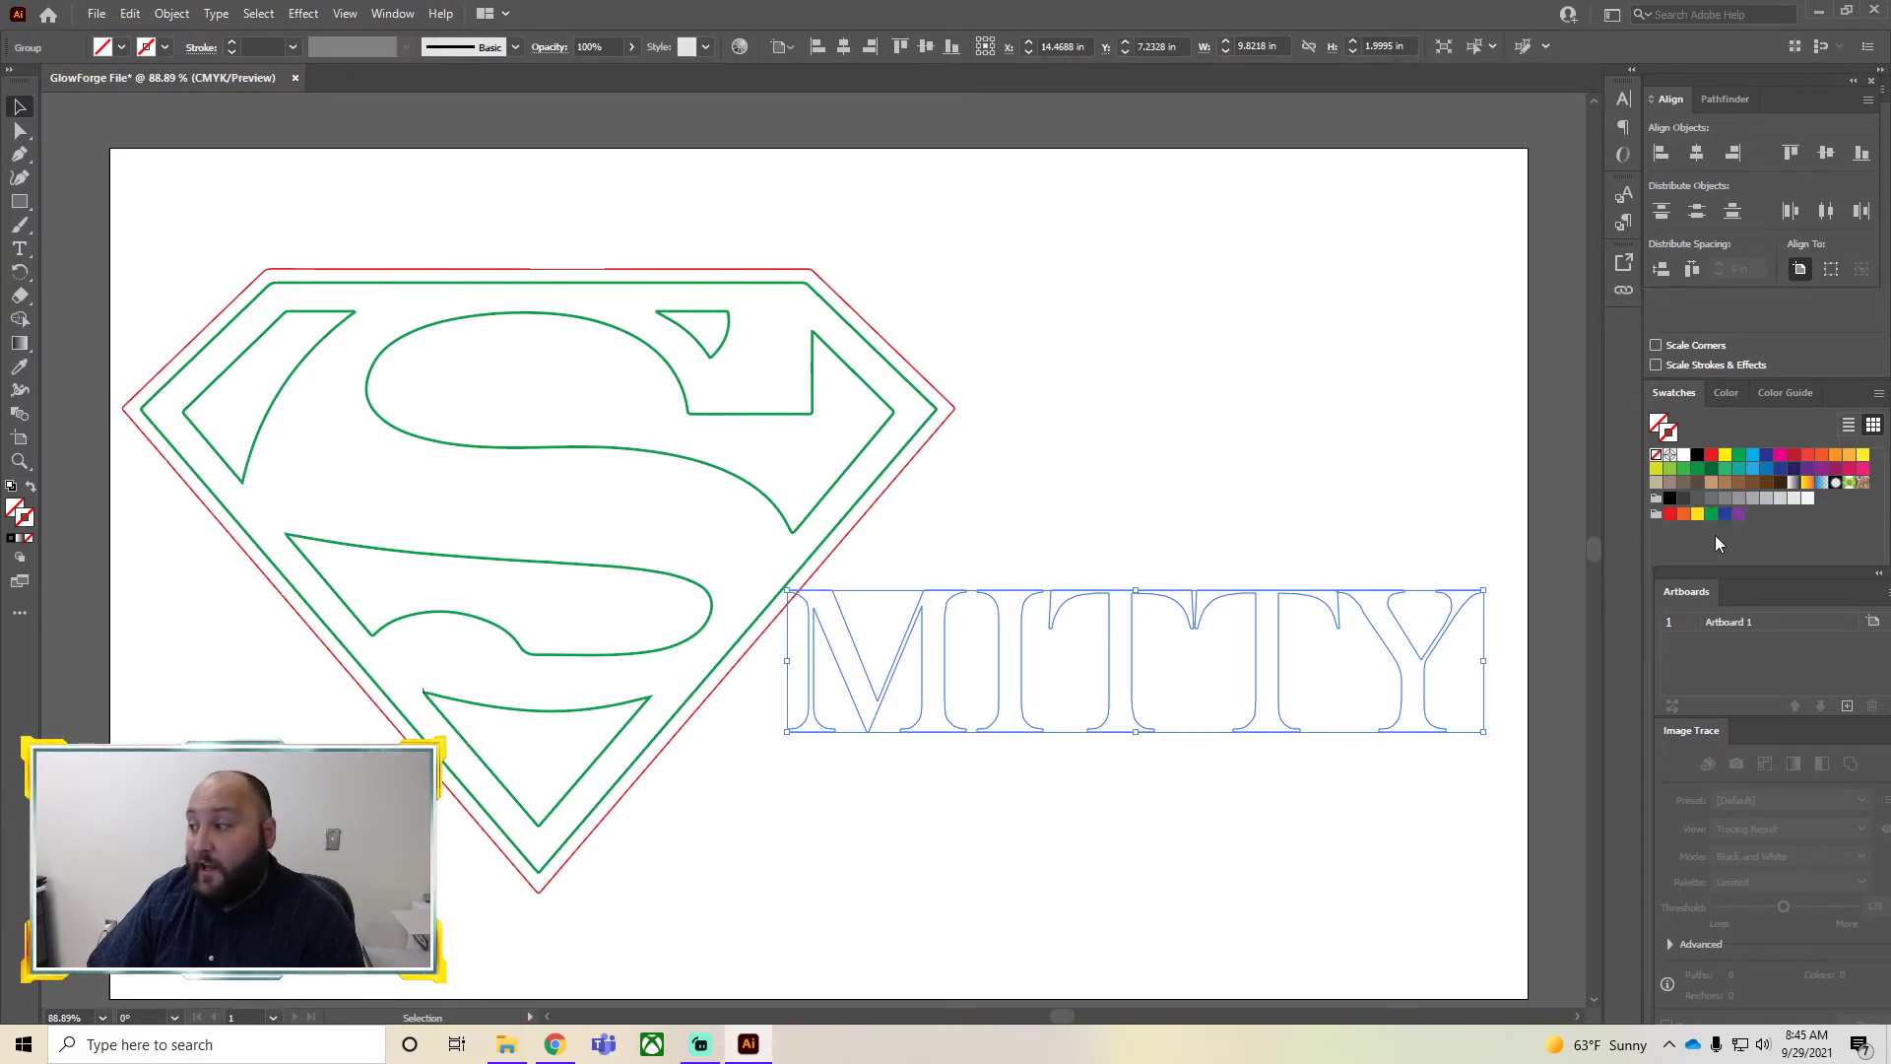
{"action": "left_click", "coordinate": [1670, 514]}
{"action": "left_click", "coordinate": [1302, 503]}
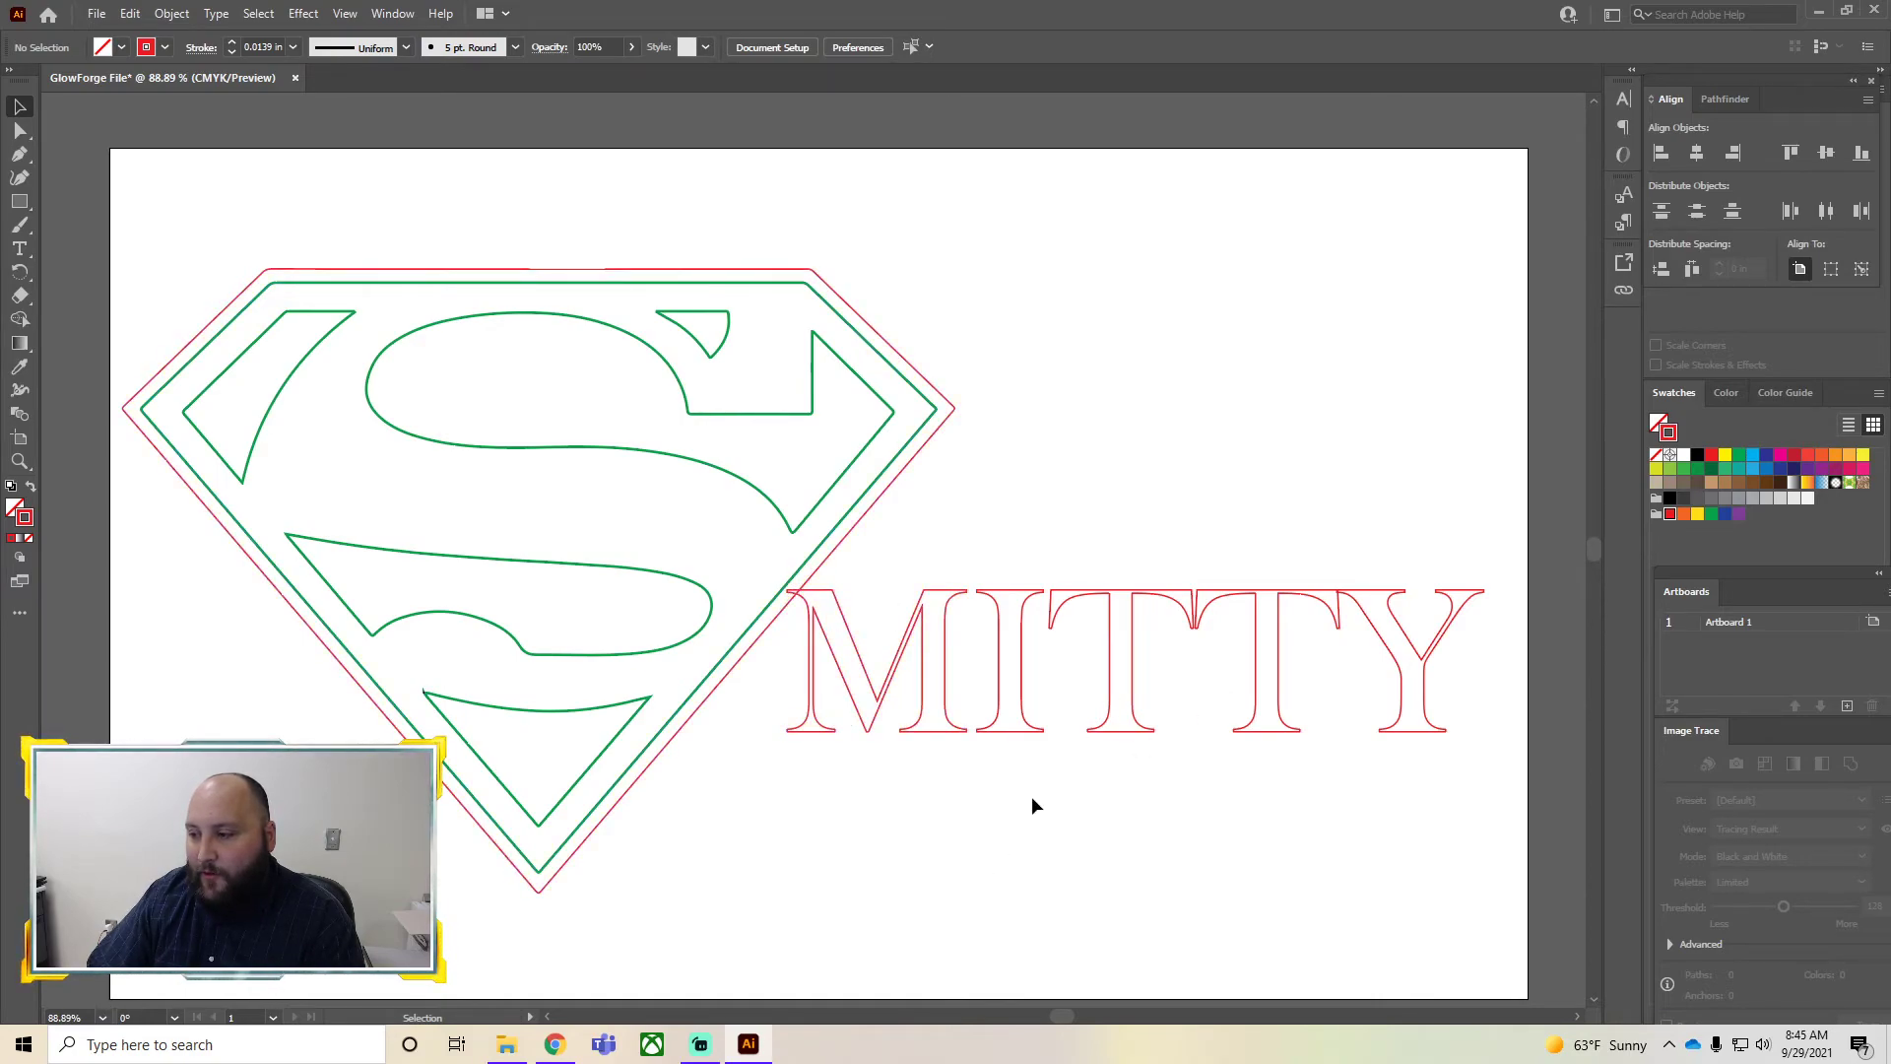
Select the outer logo outline together with the MITTY letters and unite them with Pathfinder Unite
{"action": "left_click_drag", "start_coordinate": [1221, 822], "coordinate": [796, 596]}
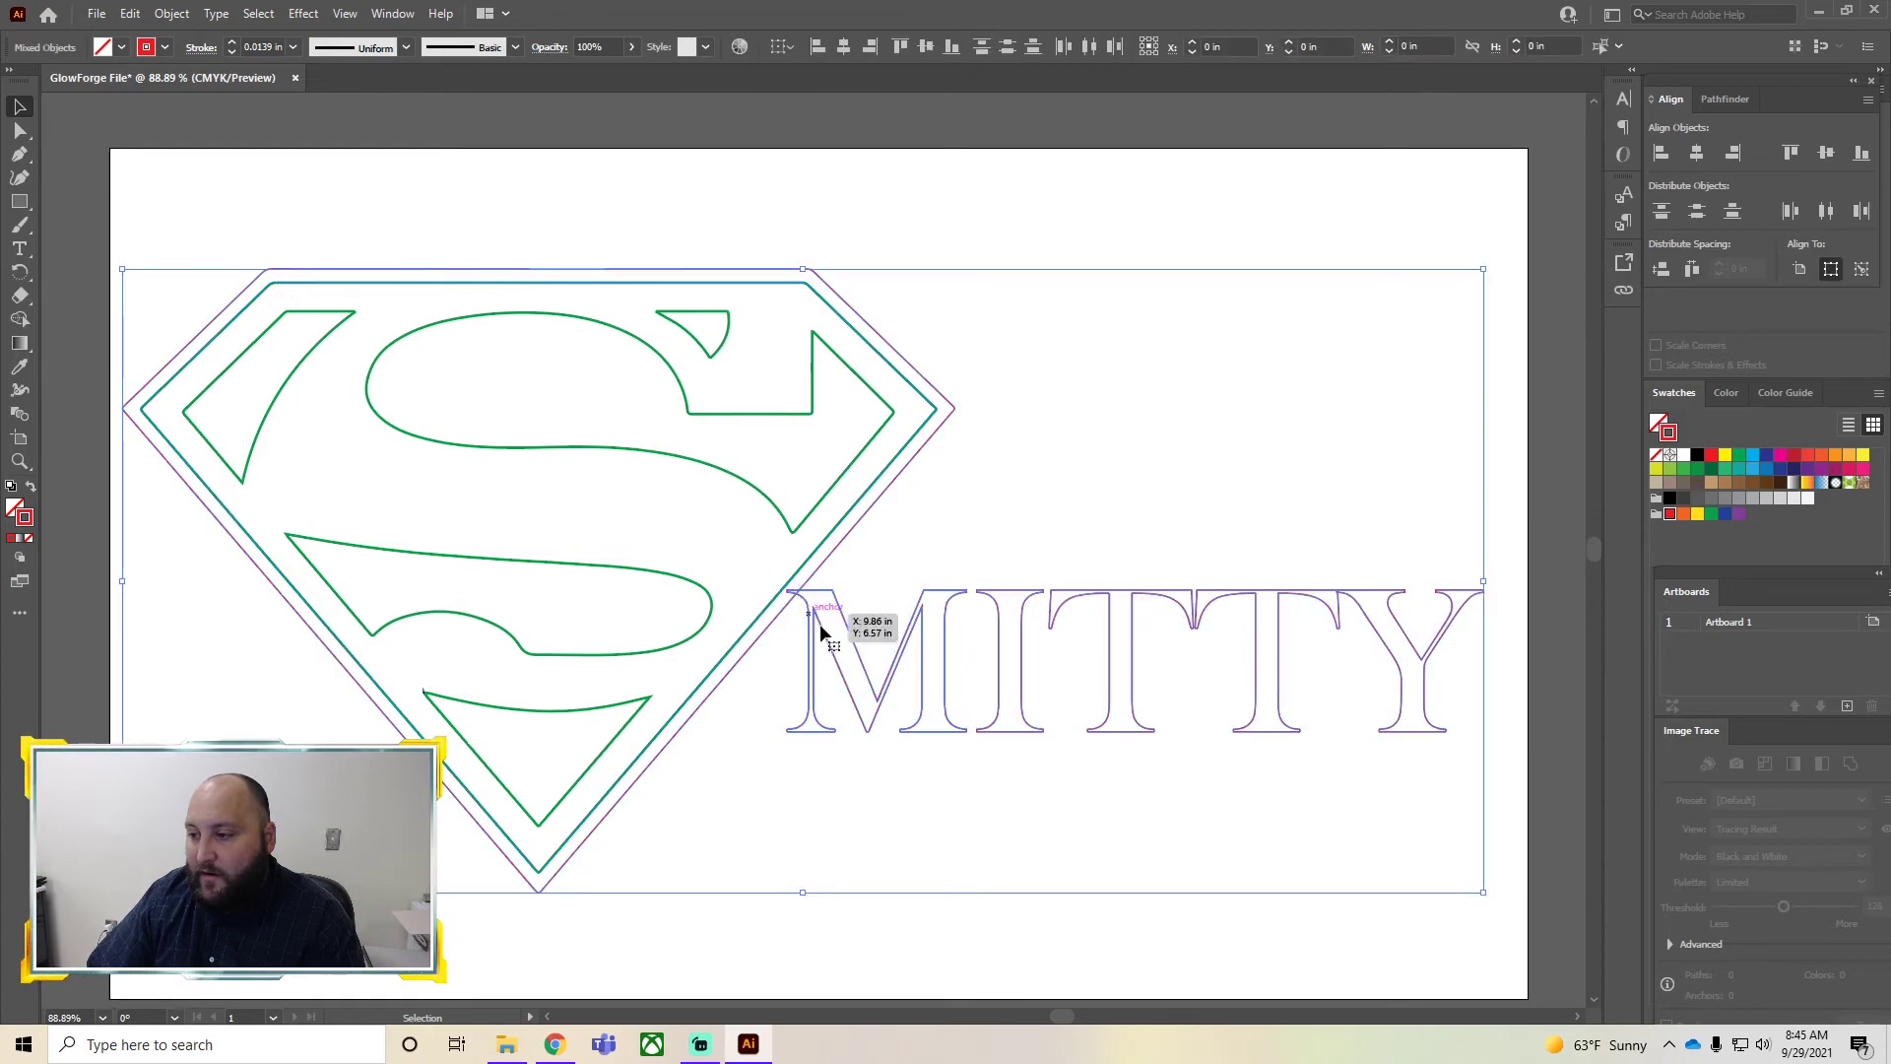
{"action": "left_click", "coordinate": [871, 916]}
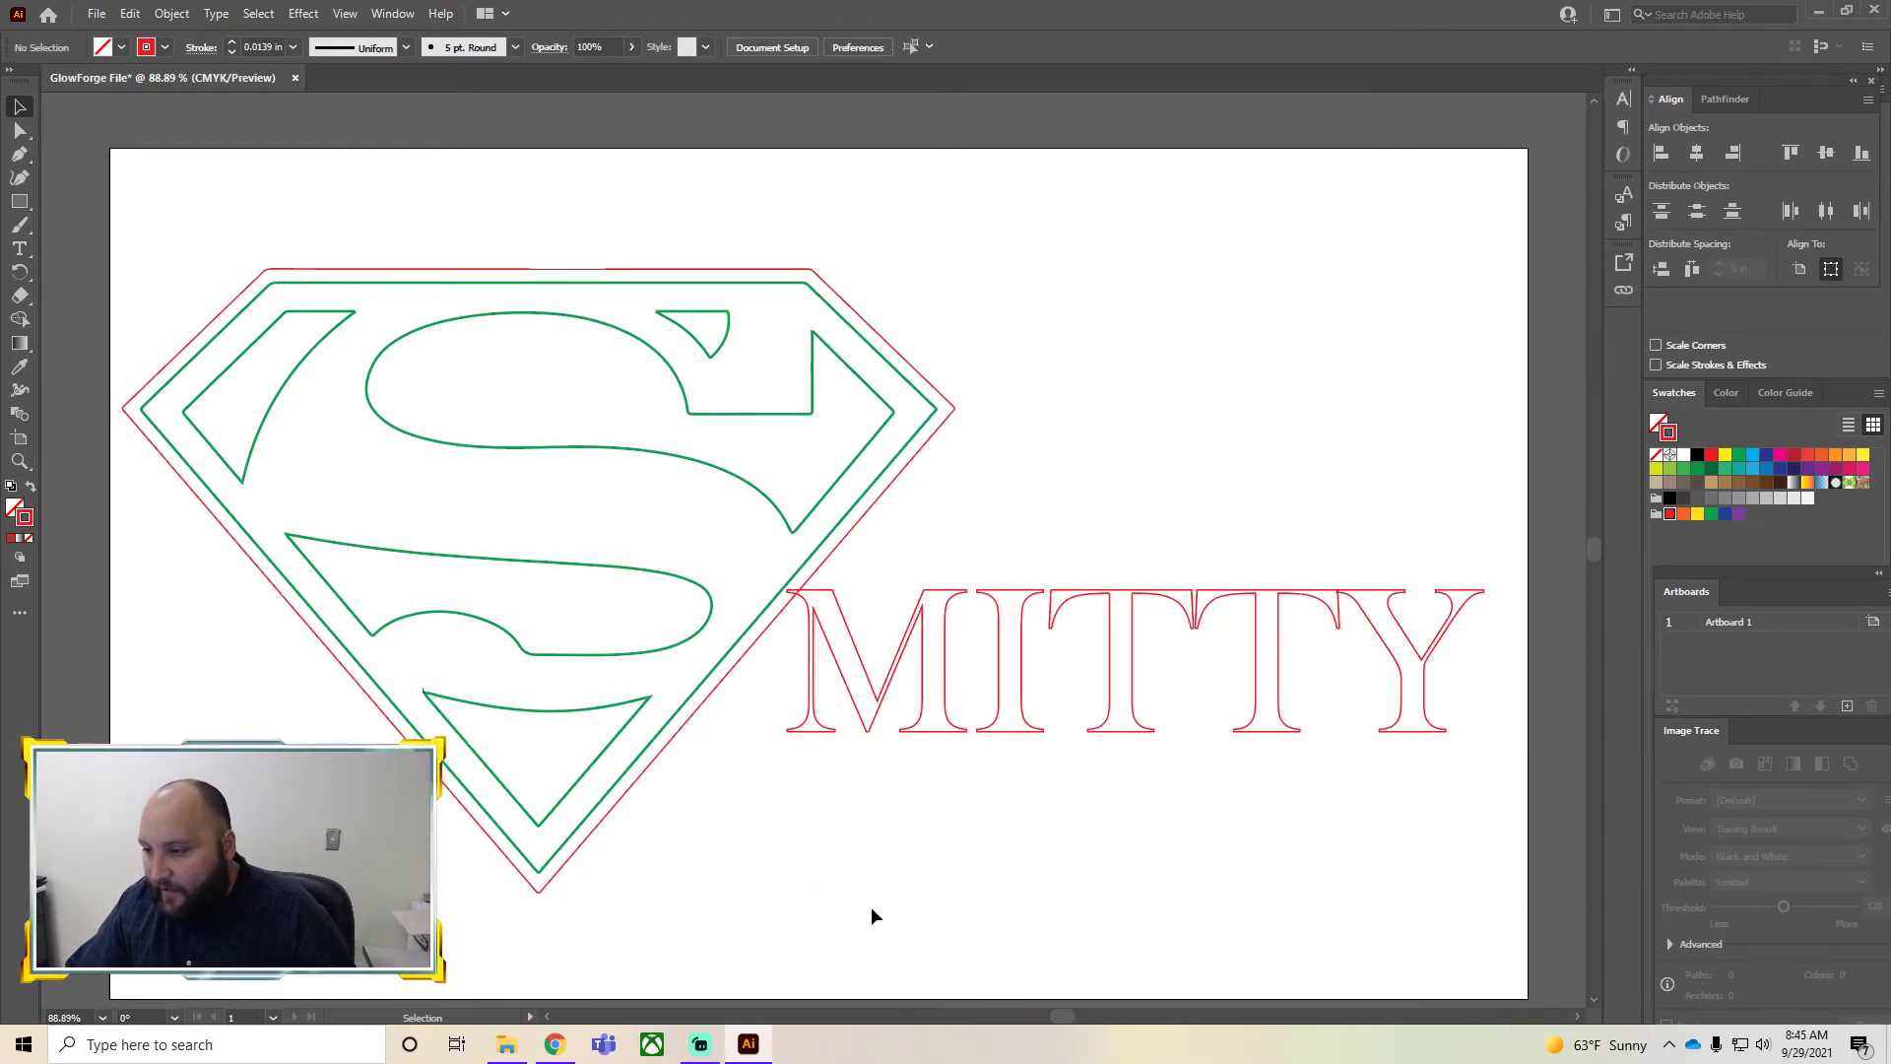
{"action": "left_click", "coordinate": [709, 699]}
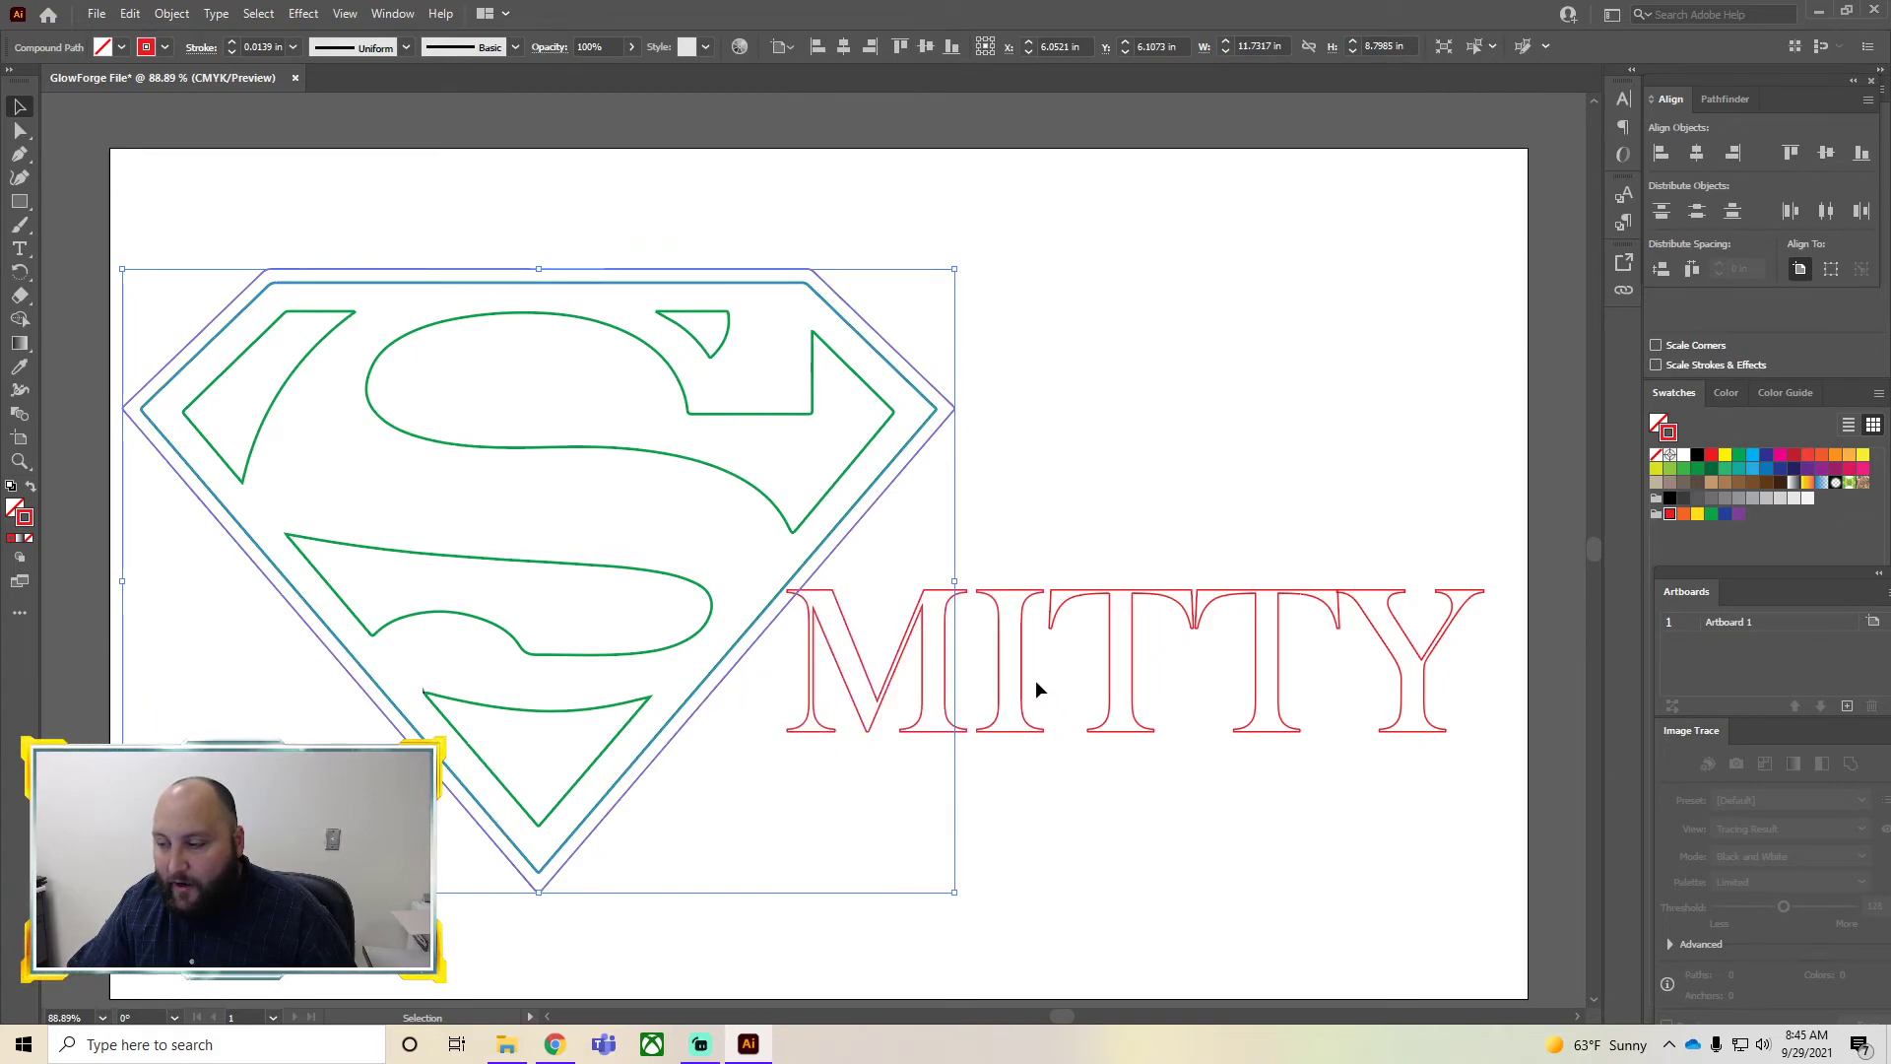
{"action": "left_click_drag", "start_coordinate": [1459, 801], "coordinate": [847, 634]}
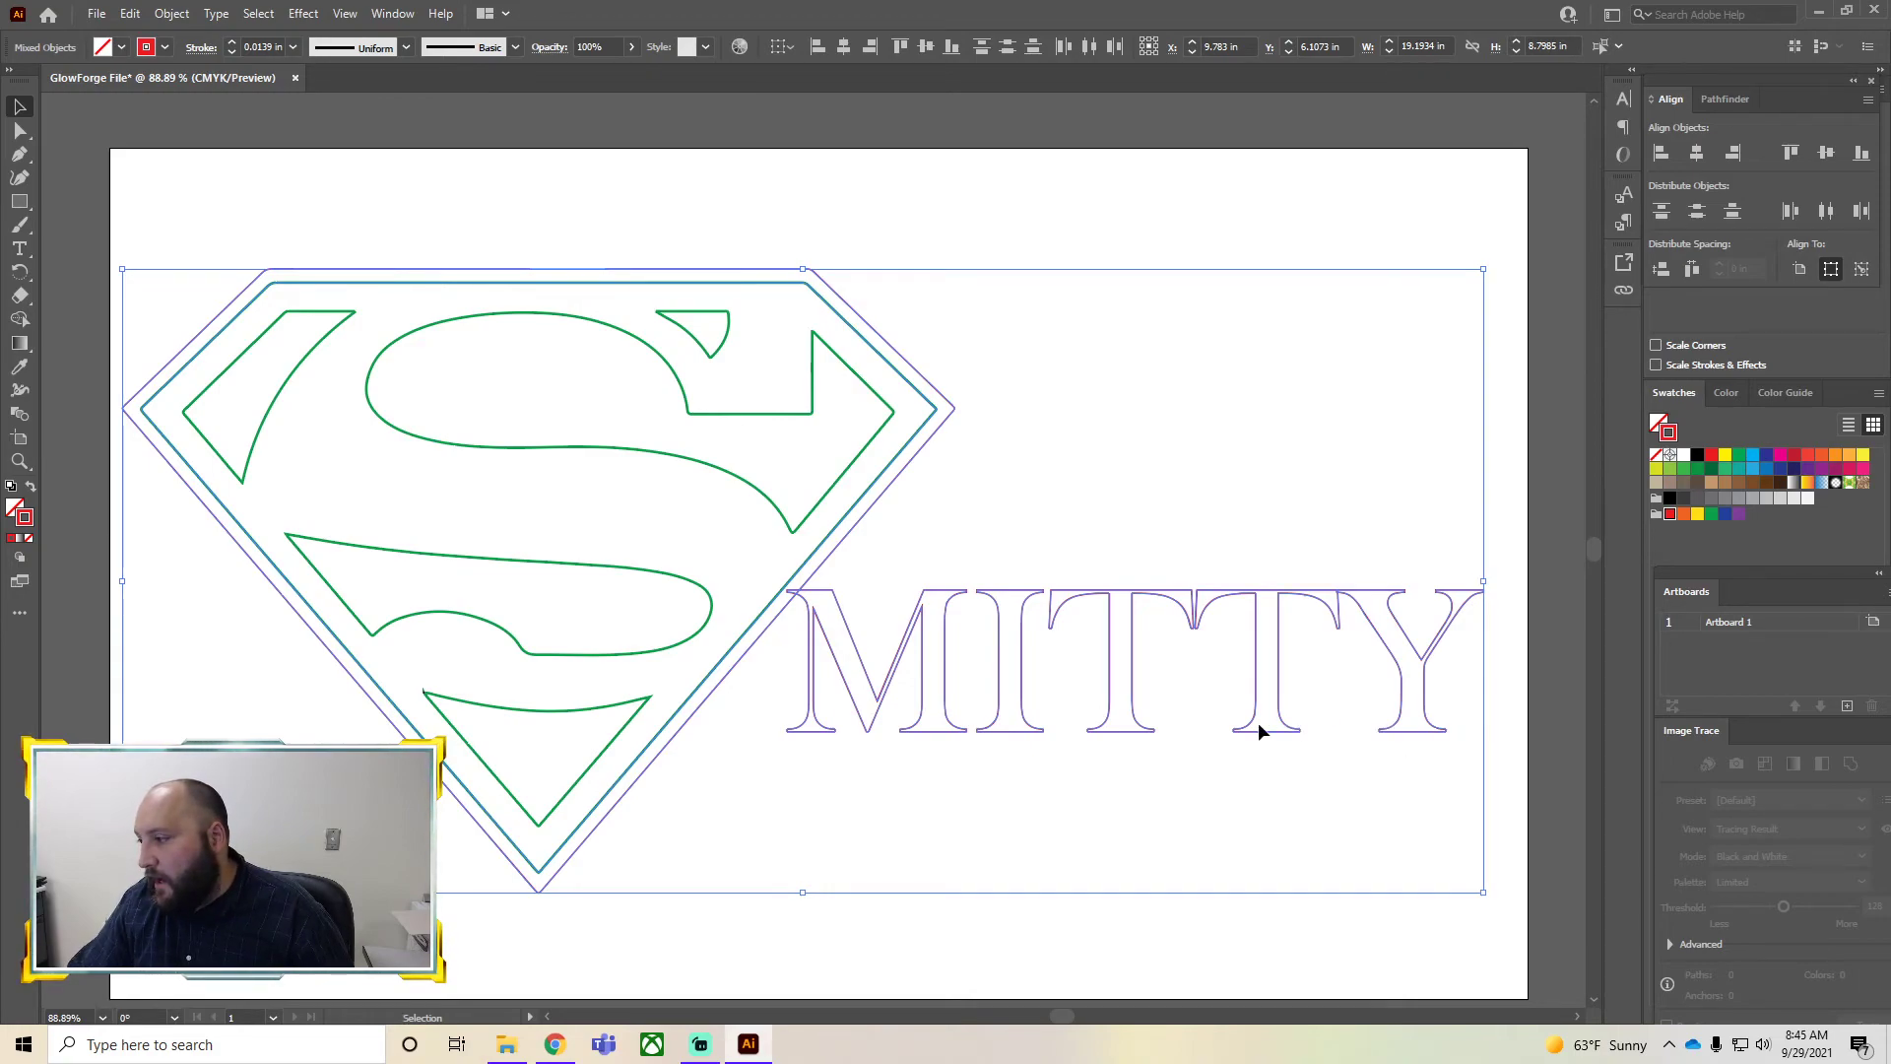
{"action": "left_click", "coordinate": [1730, 104]}
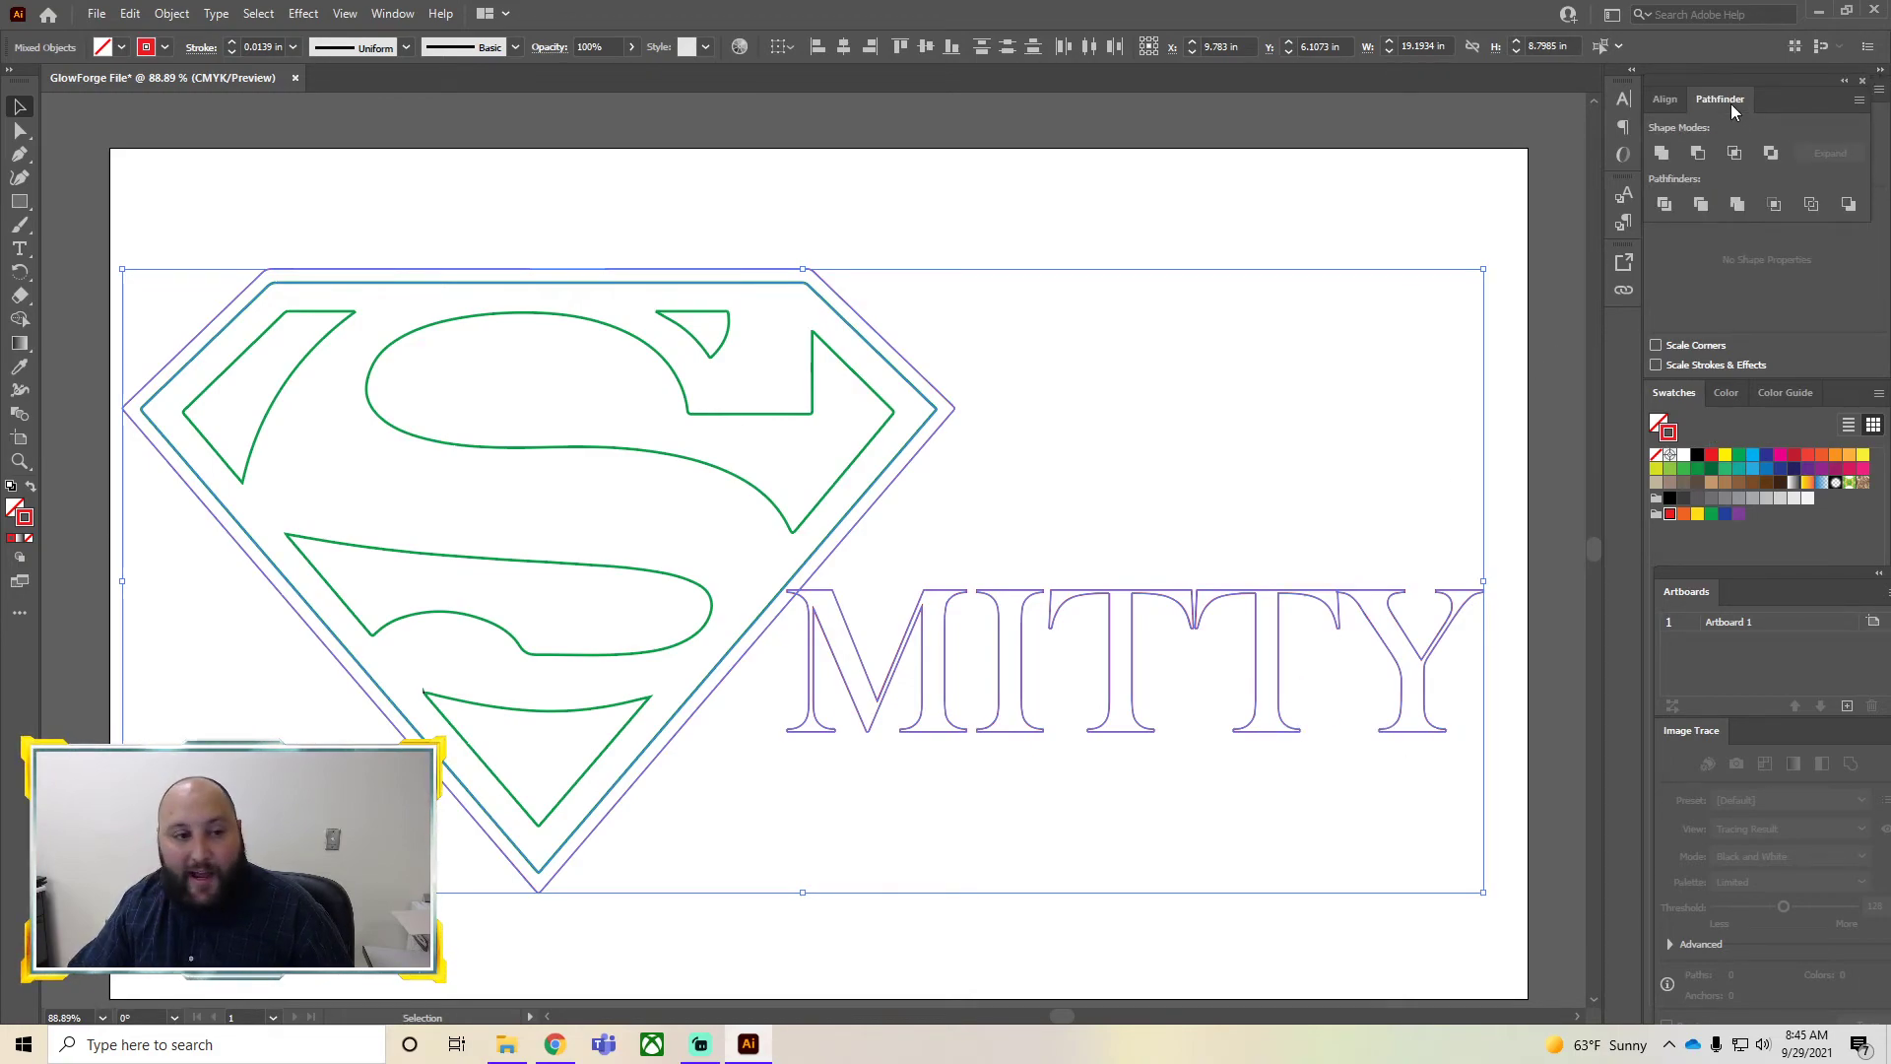
{"action": "left_click", "coordinate": [1662, 155]}
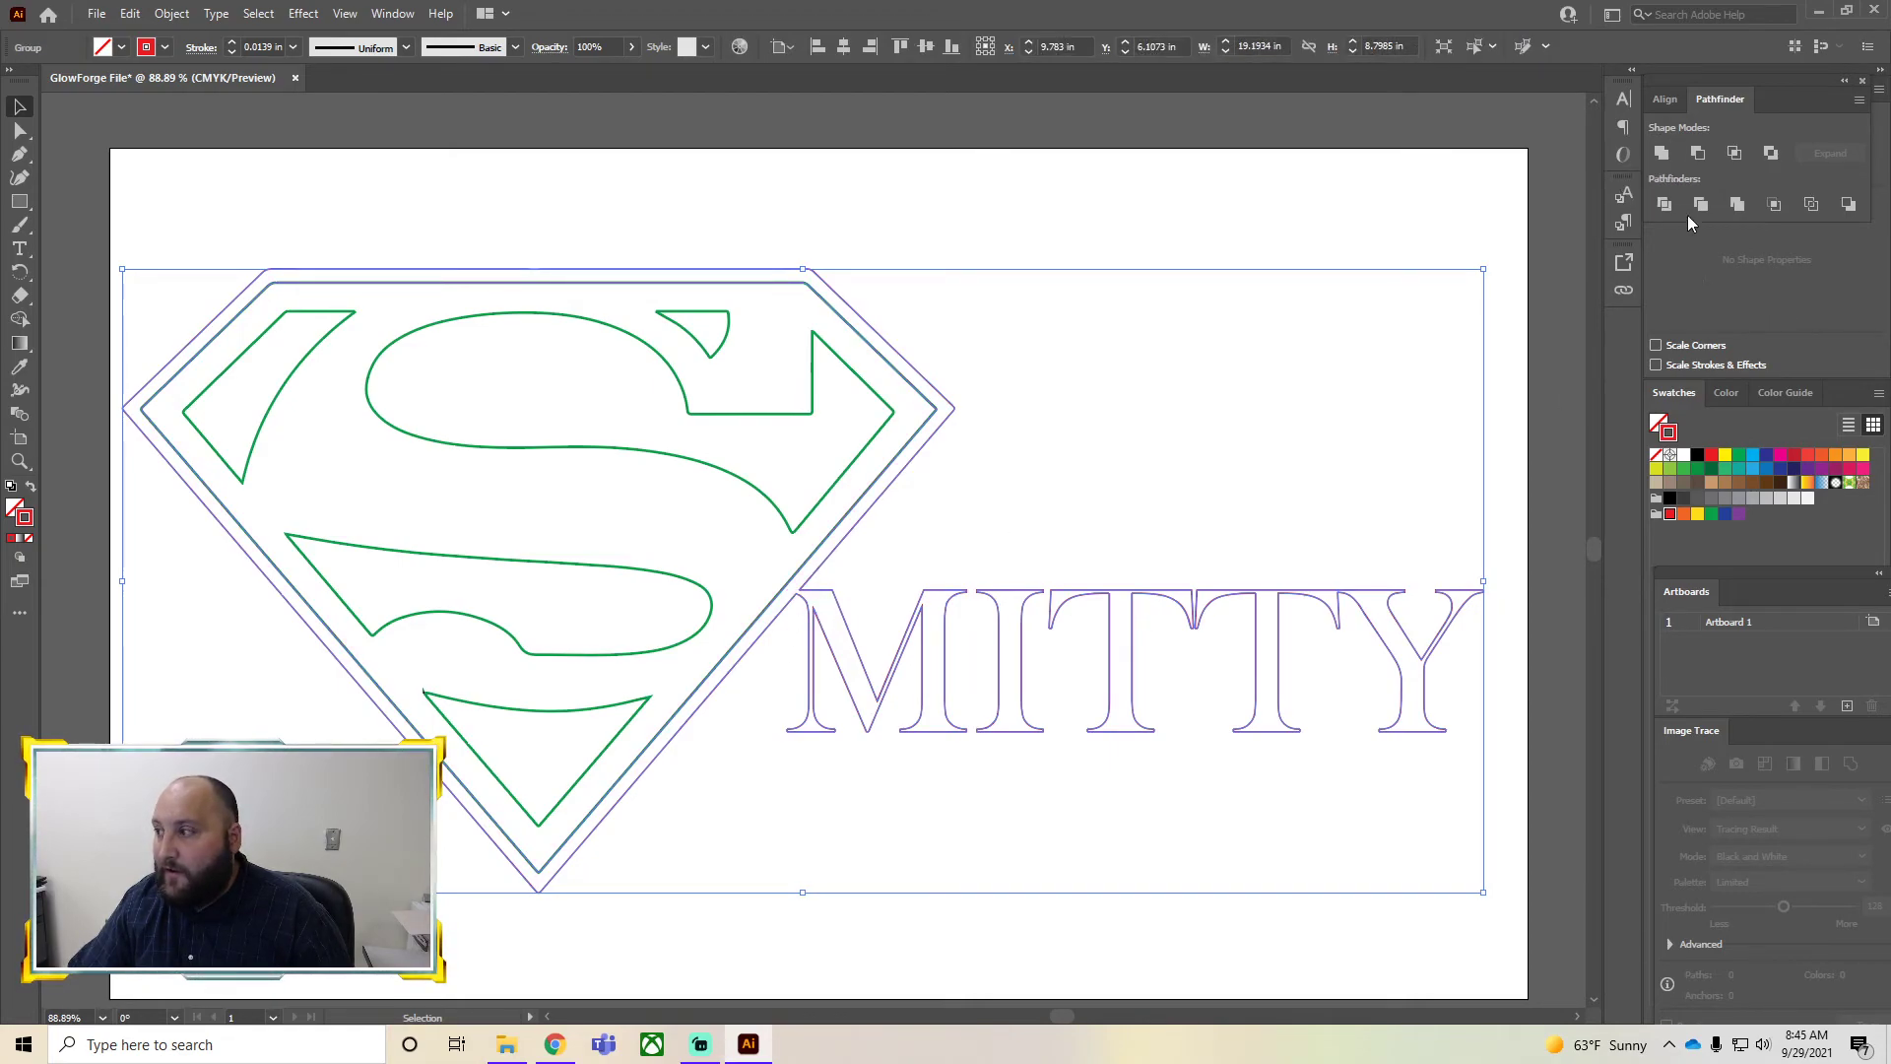
{"action": "key", "text": "ctrl+z"}
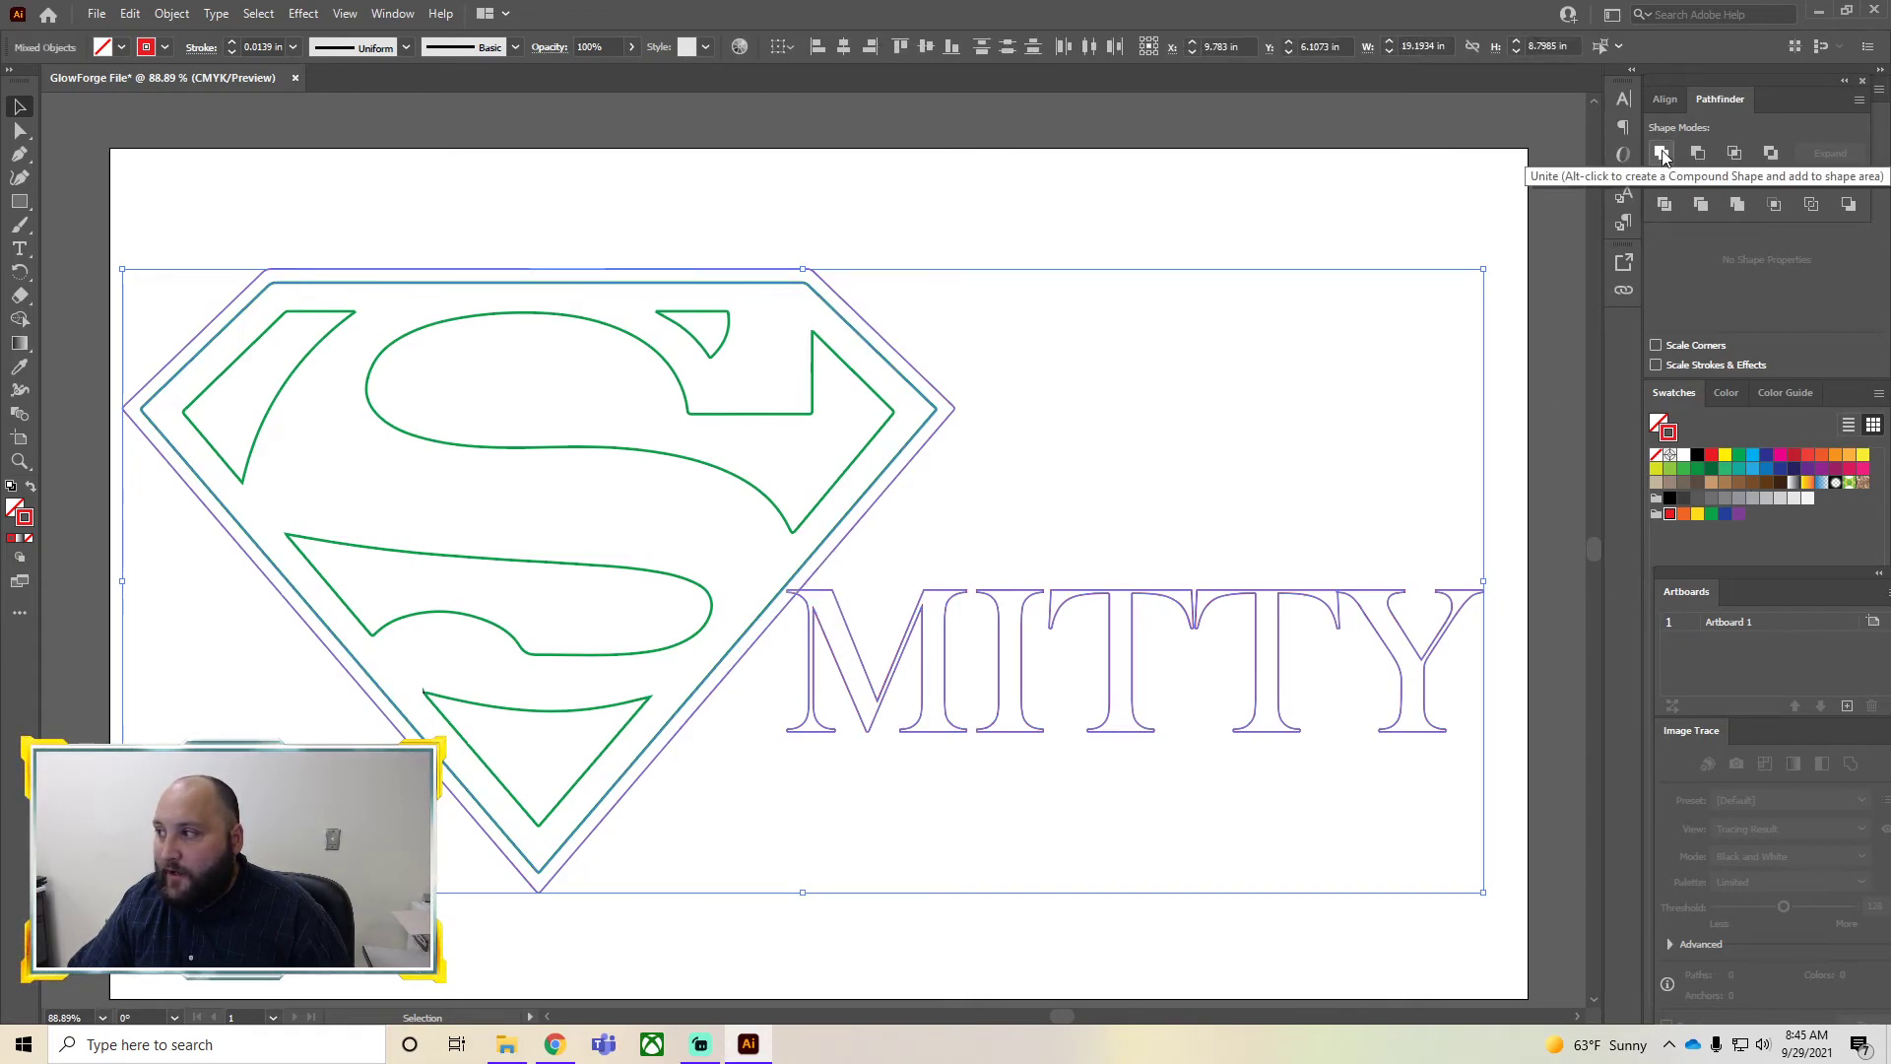
{"action": "left_click", "coordinate": [1661, 157]}
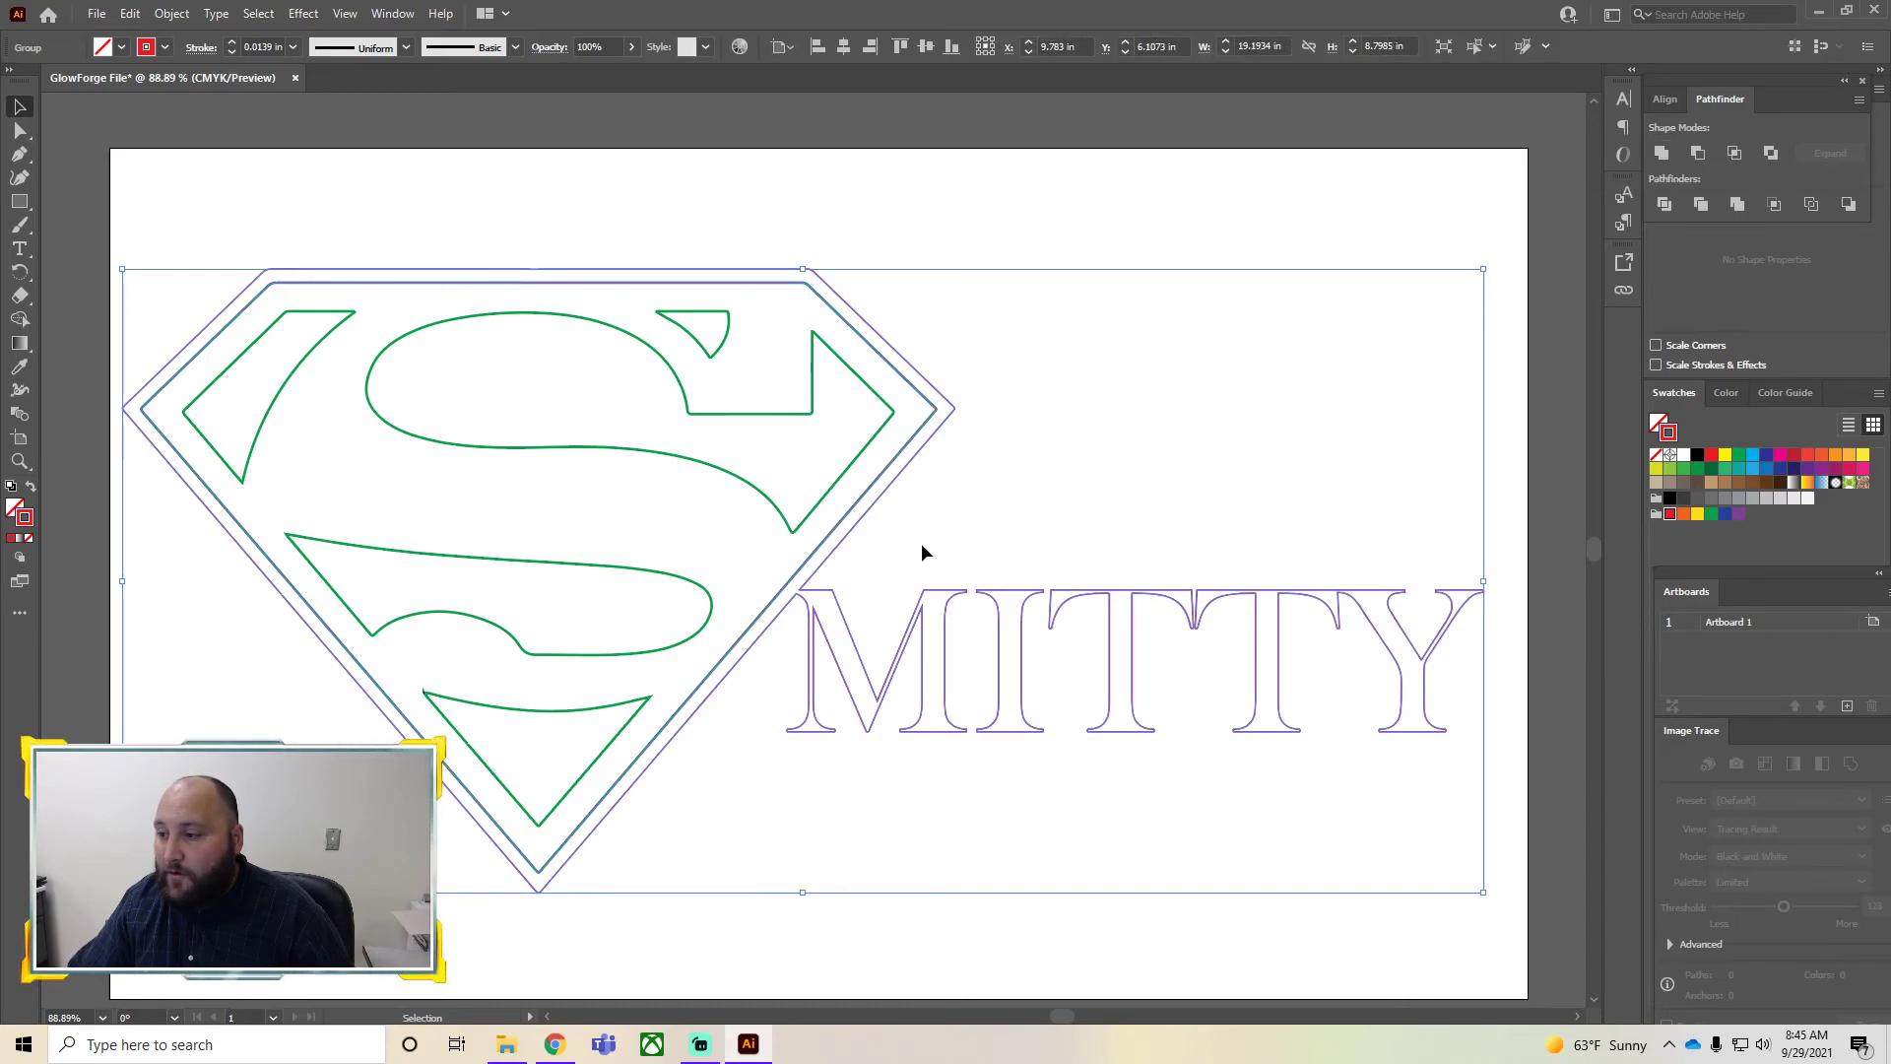
Fill the inner Superman logo outline with black and give it a black stroke
{"action": "scroll", "coordinate": [843, 638], "scroll_direction": "up", "scroll_amount": 5}
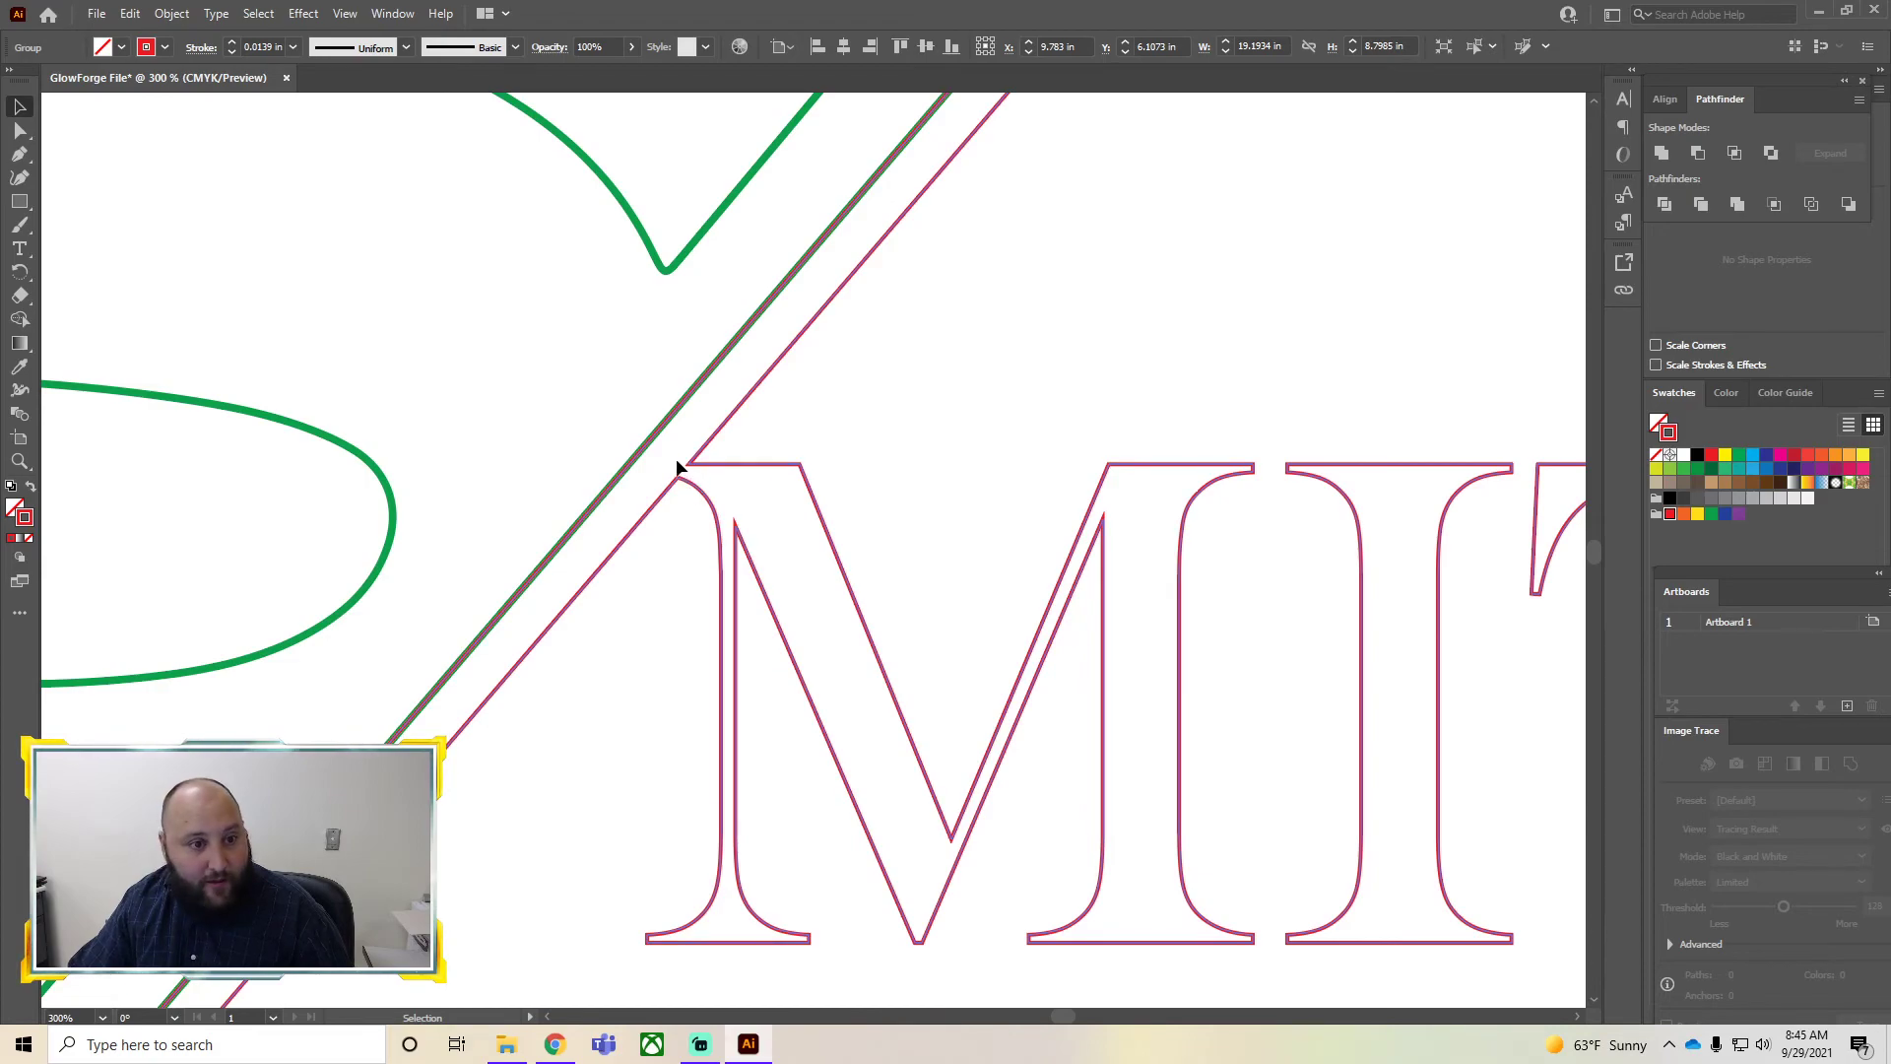
{"action": "scroll", "coordinate": [689, 483], "scroll_direction": "down", "scroll_amount": 6}
{"action": "scroll", "coordinate": [1195, 586], "scroll_direction": "up", "scroll_amount": 2}
{"action": "left_click", "coordinate": [1340, 604]}
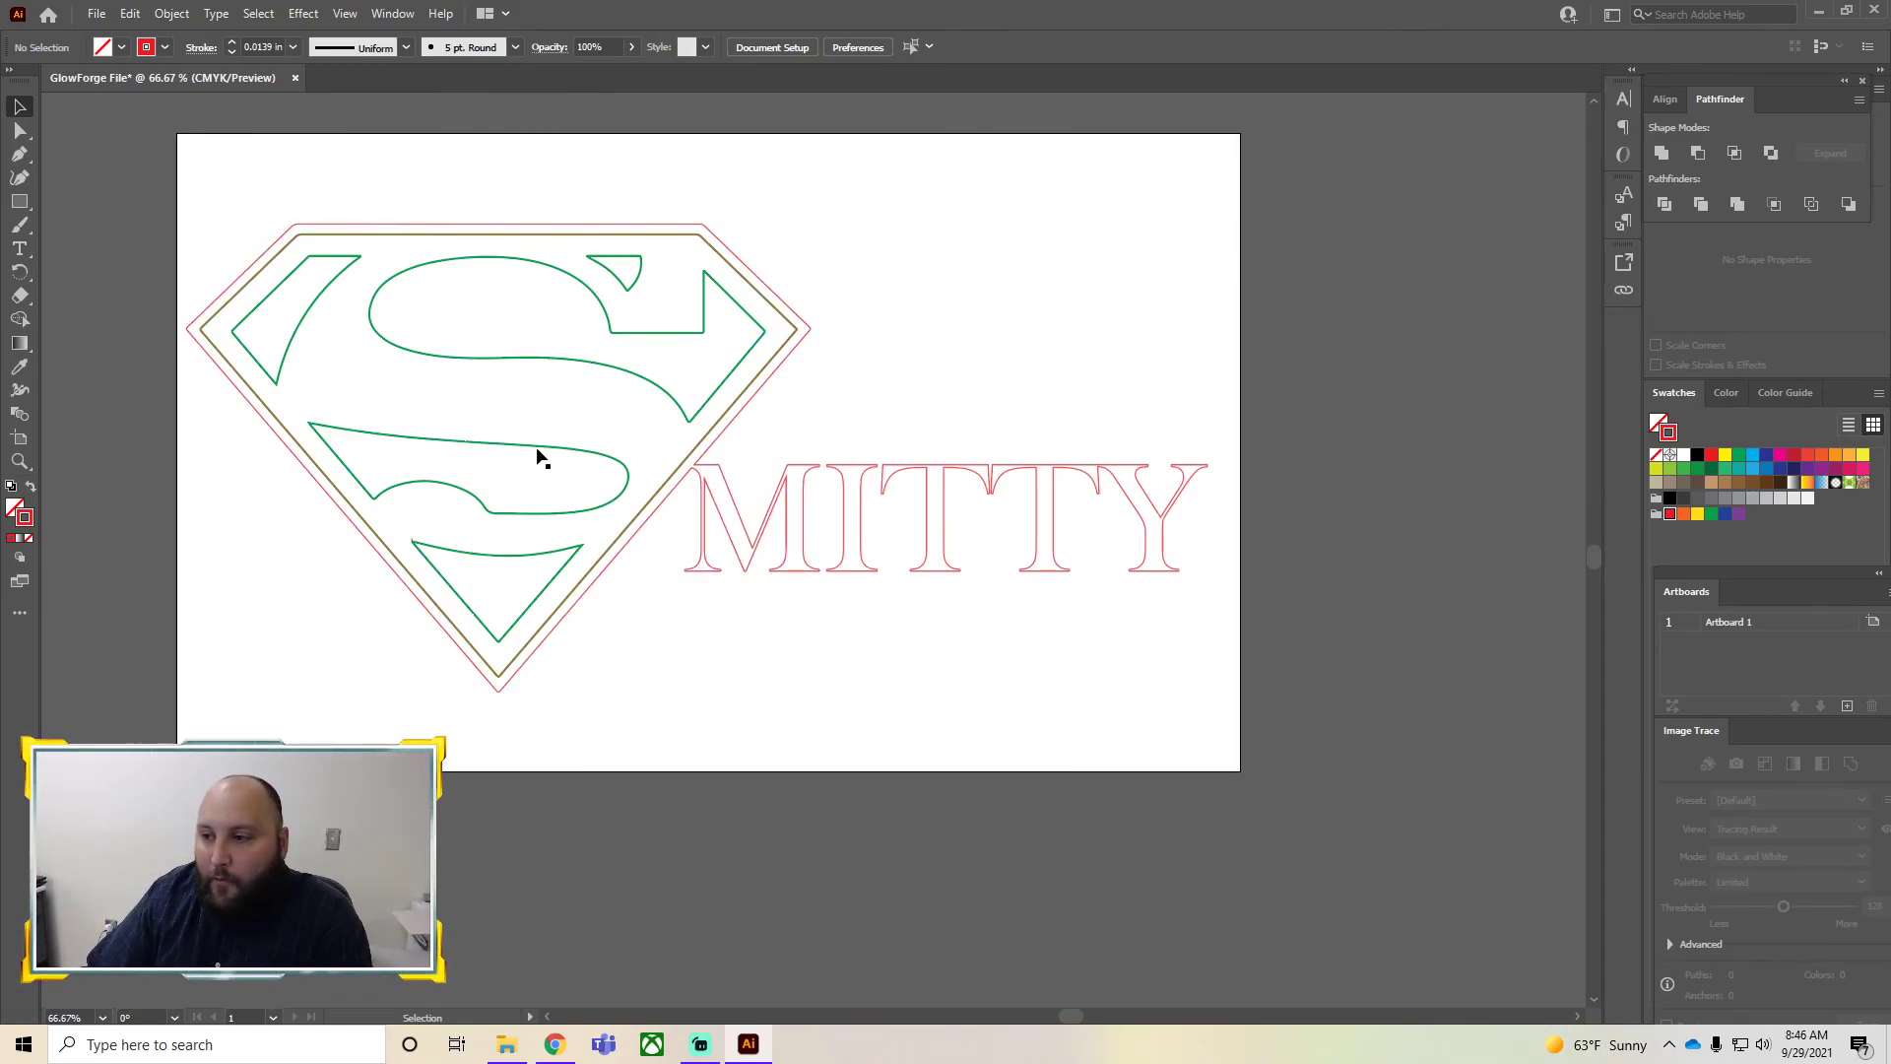
{"action": "left_click", "coordinate": [394, 348]}
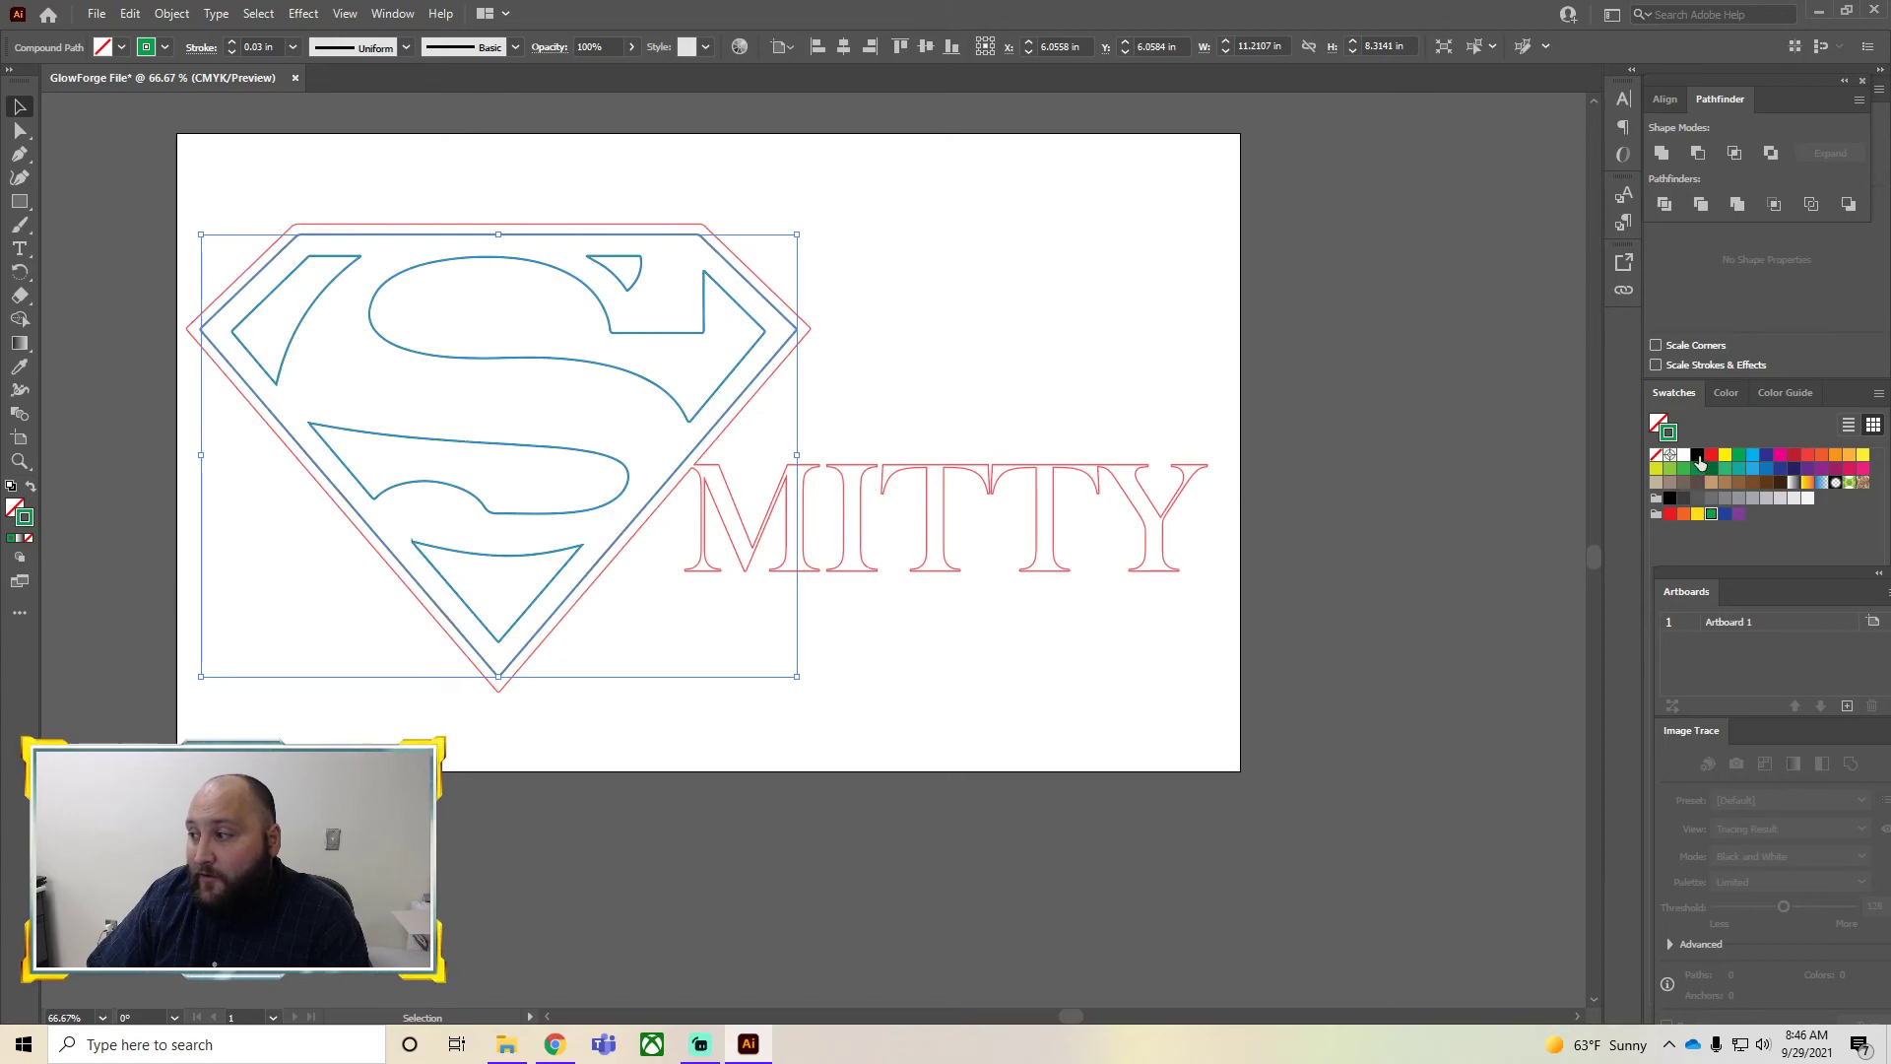
{"action": "left_click", "coordinate": [1657, 423]}
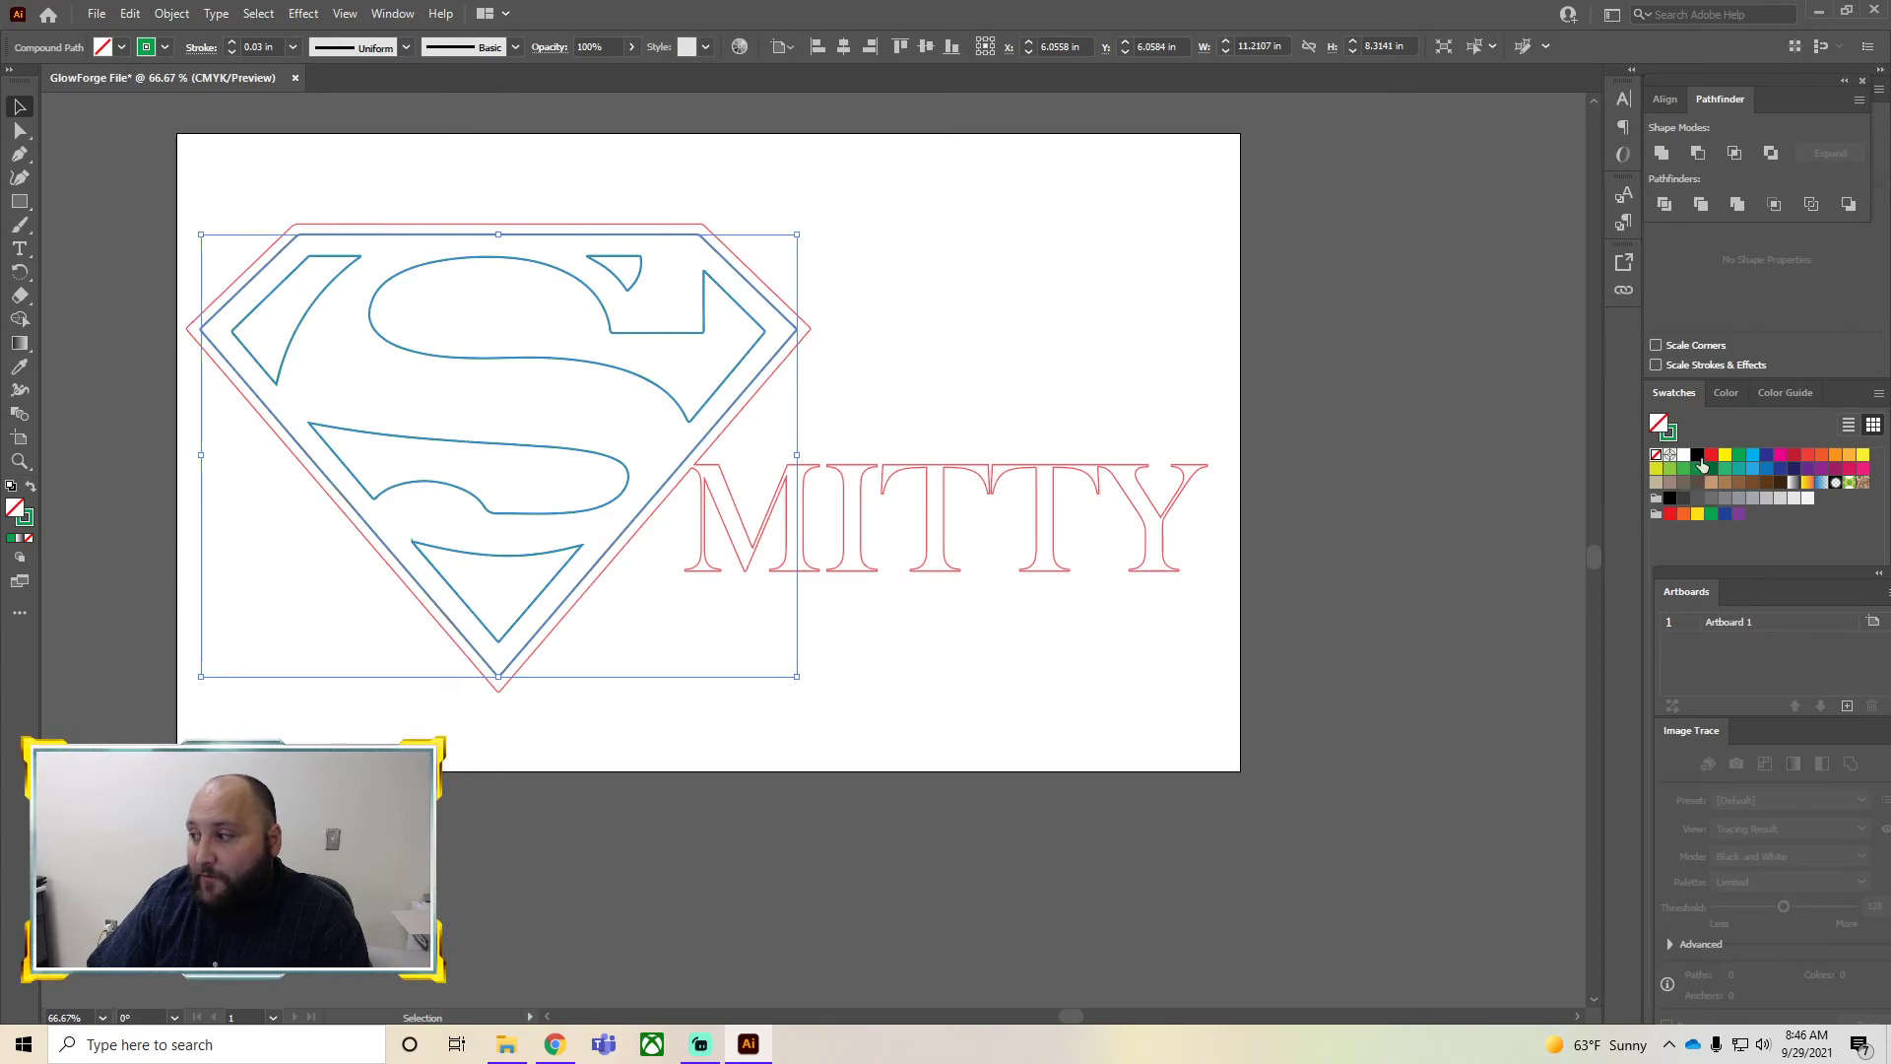
{"action": "left_click", "coordinate": [1697, 454]}
{"action": "left_click", "coordinate": [1667, 432]}
{"action": "left_click", "coordinate": [1683, 454]}
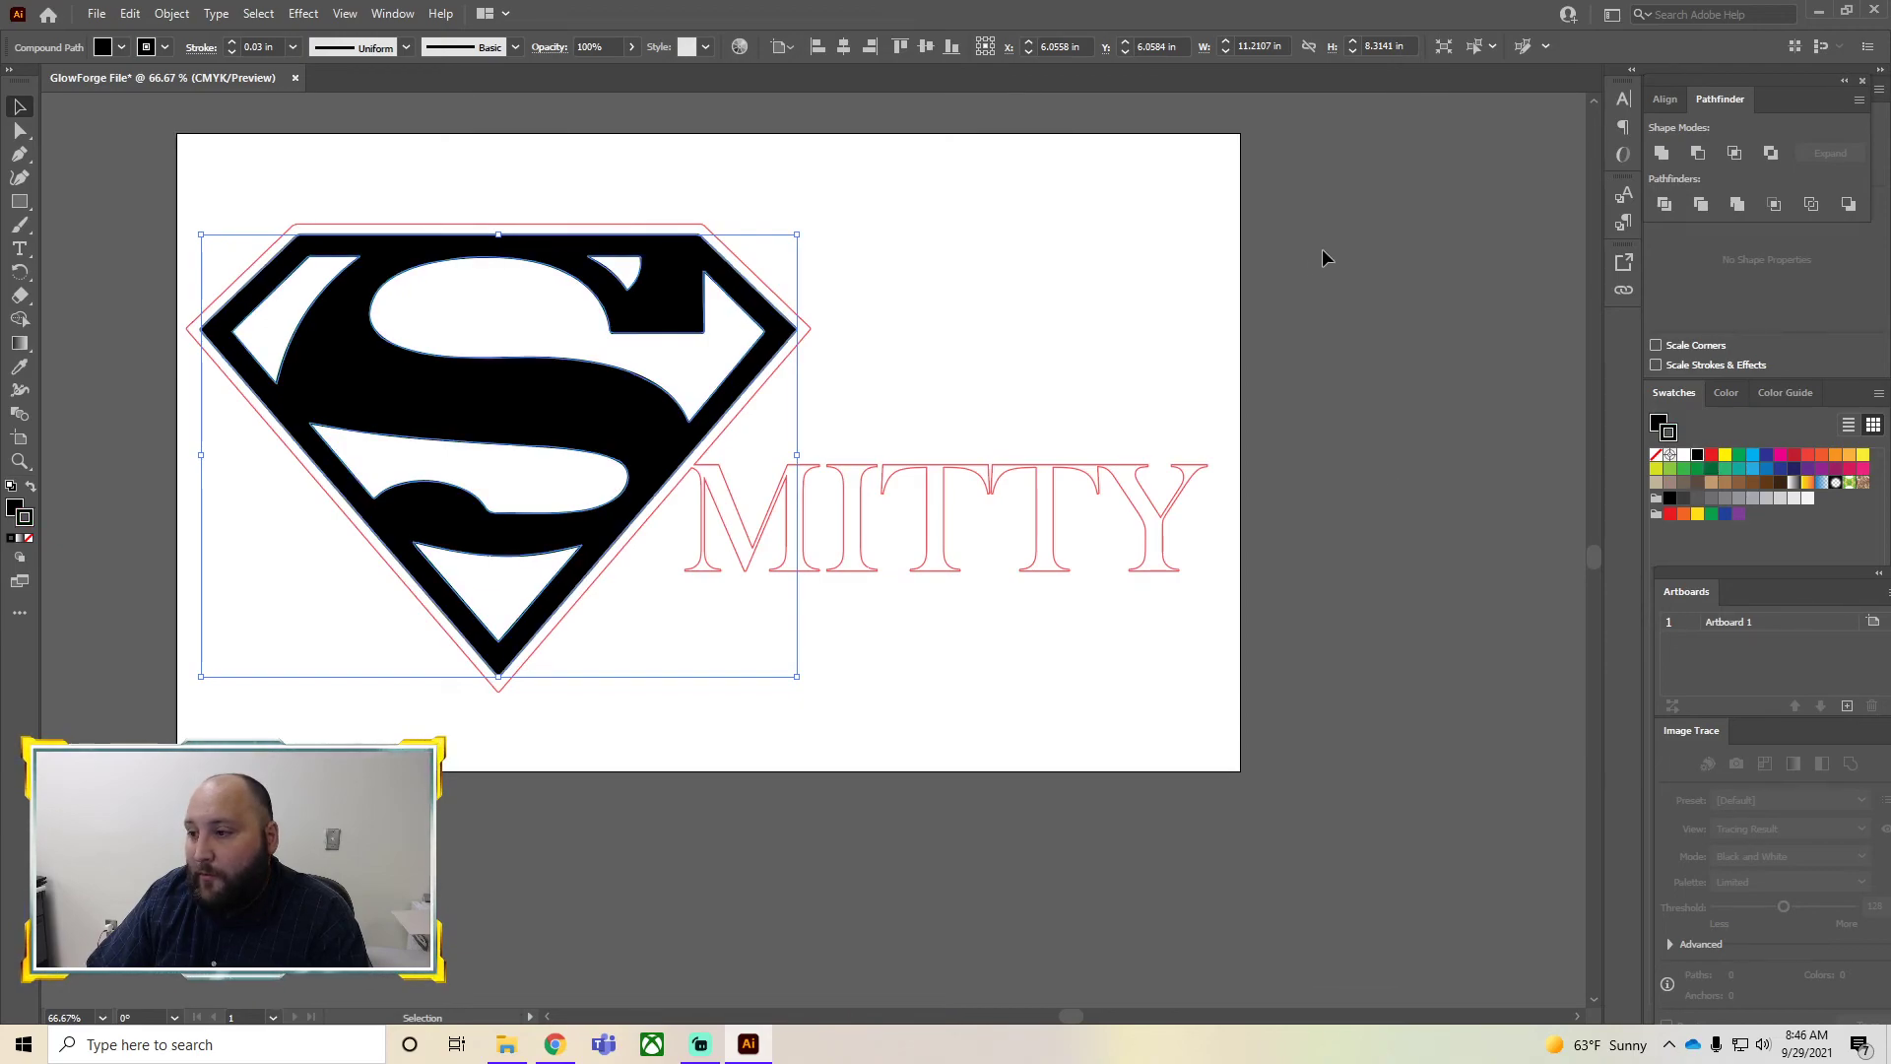
{"action": "left_click", "coordinate": [1319, 258]}
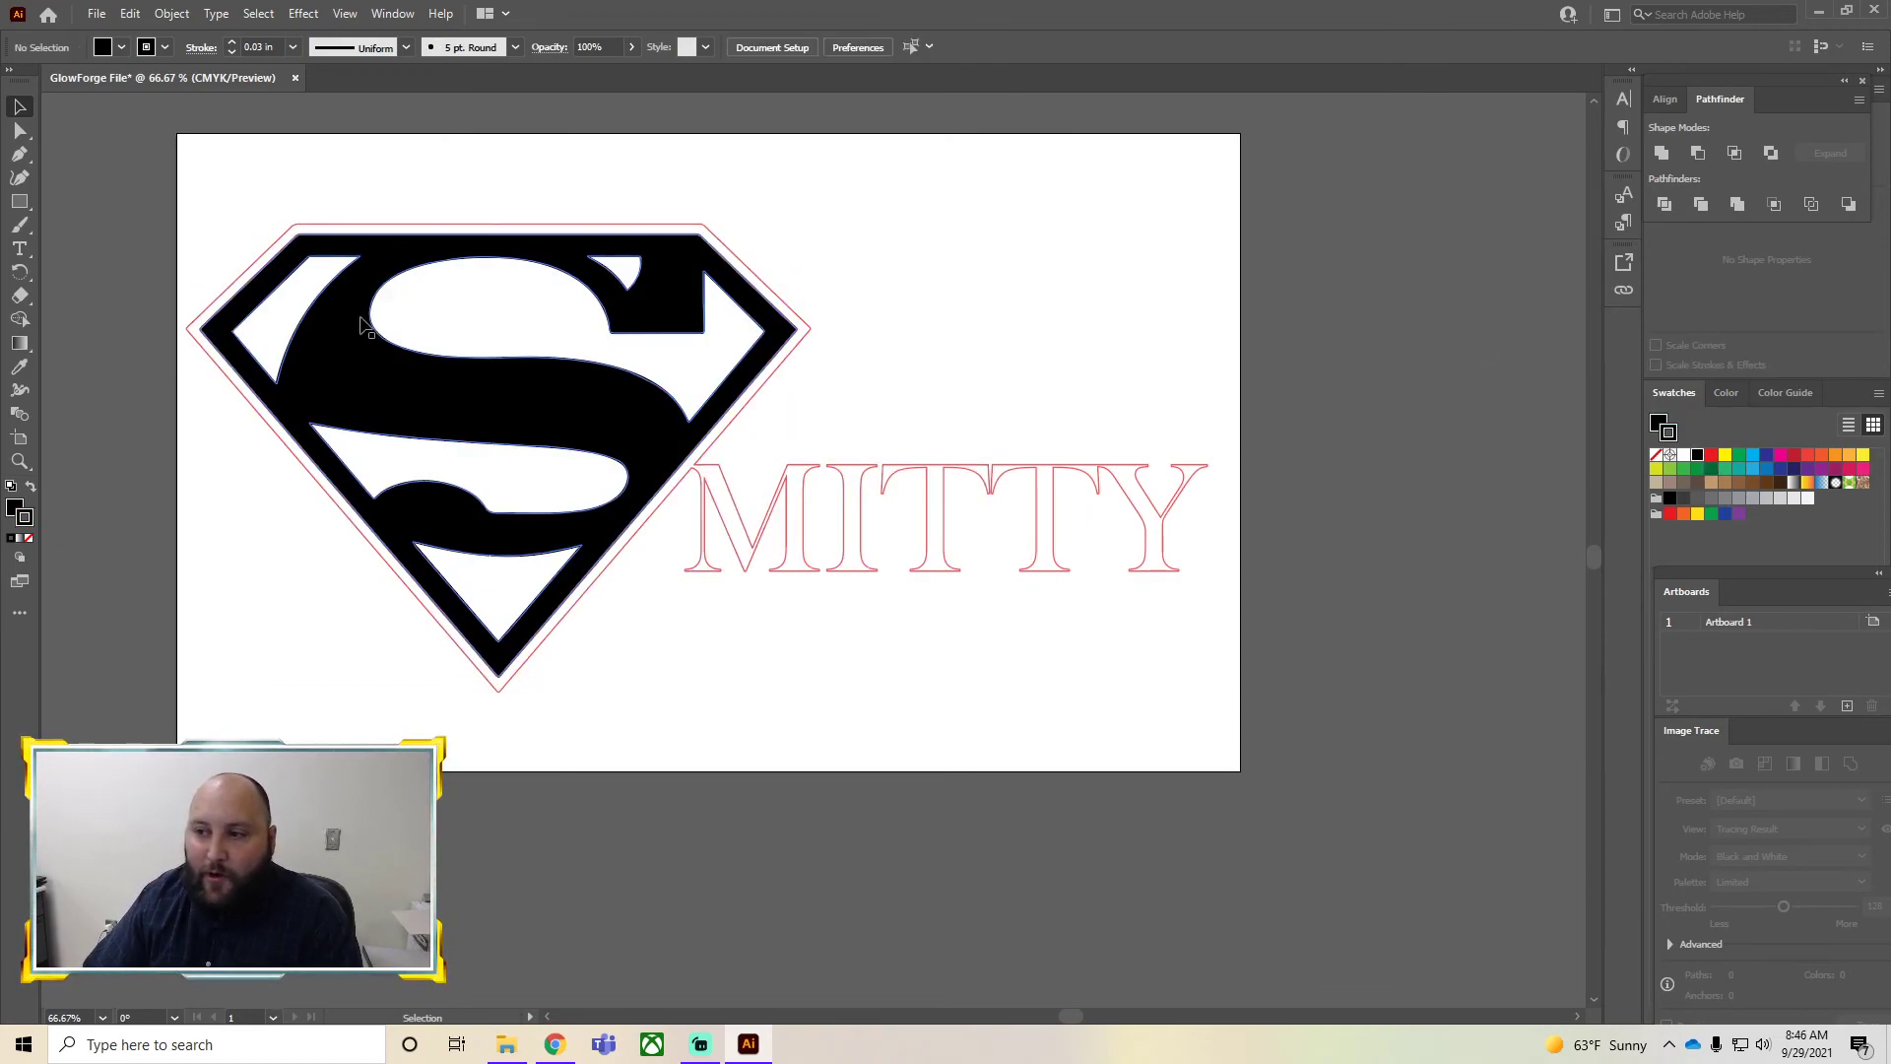